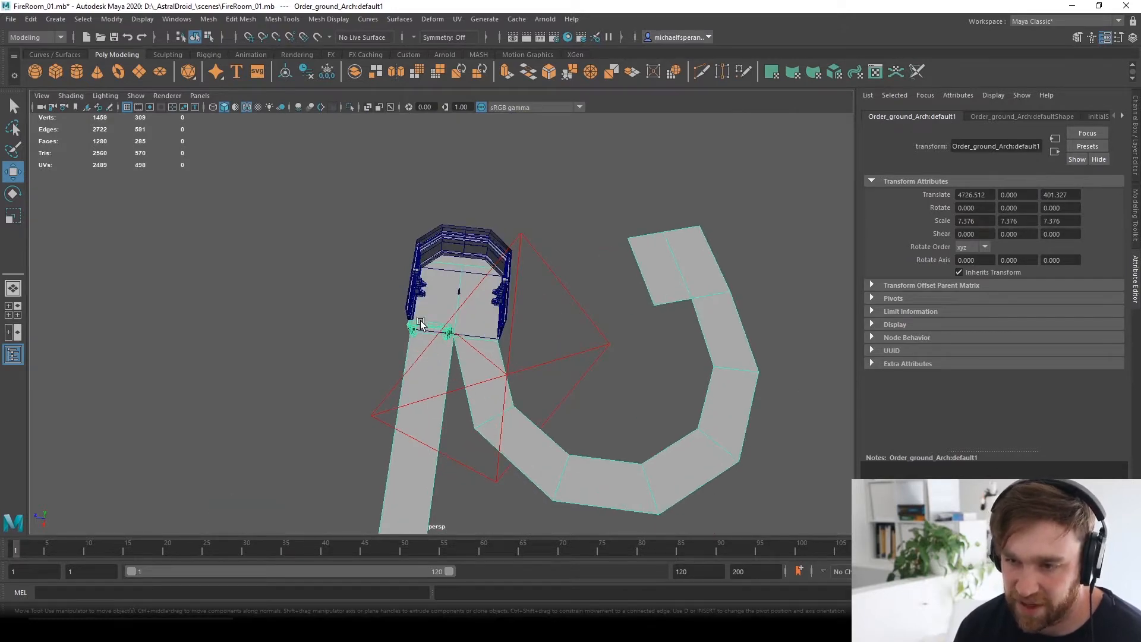
Move the combined ground and arch object along X to 4670.586 at the room entrance.
scroll(420, 323, "up", 10)
left_click_drag(408, 319, 349, 323, "alt")
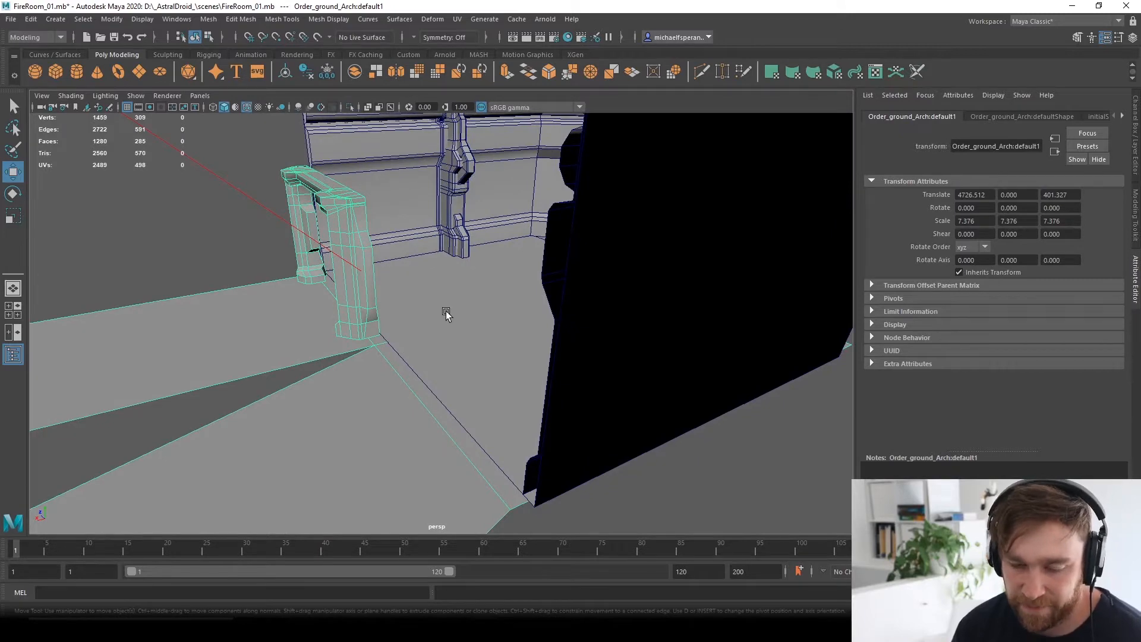
scroll(446, 313, "down", 8)
scroll(421, 333, "up", 8)
scroll(375, 369, "down", 6)
middle_click_drag(413, 346, 597, 297, "alt")
left_click_drag(597, 297, 595, 299, "alt")
scroll(297, 333, "down", 8)
left_click_drag(486, 297, 558, 333, "alt")
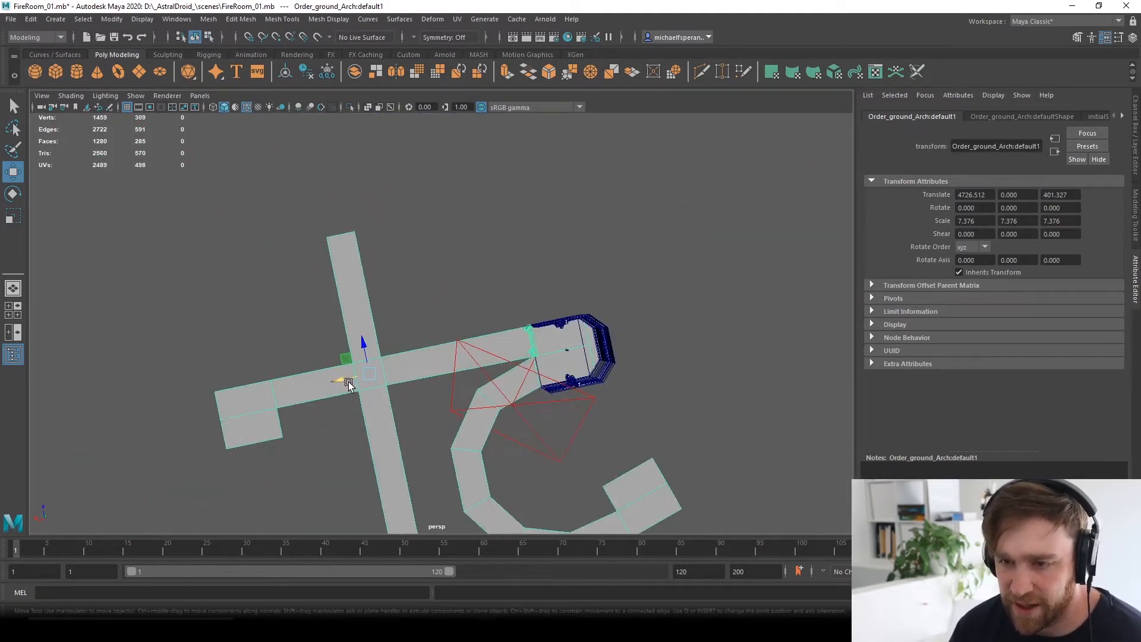
left_click_drag(344, 377, 505, 260)
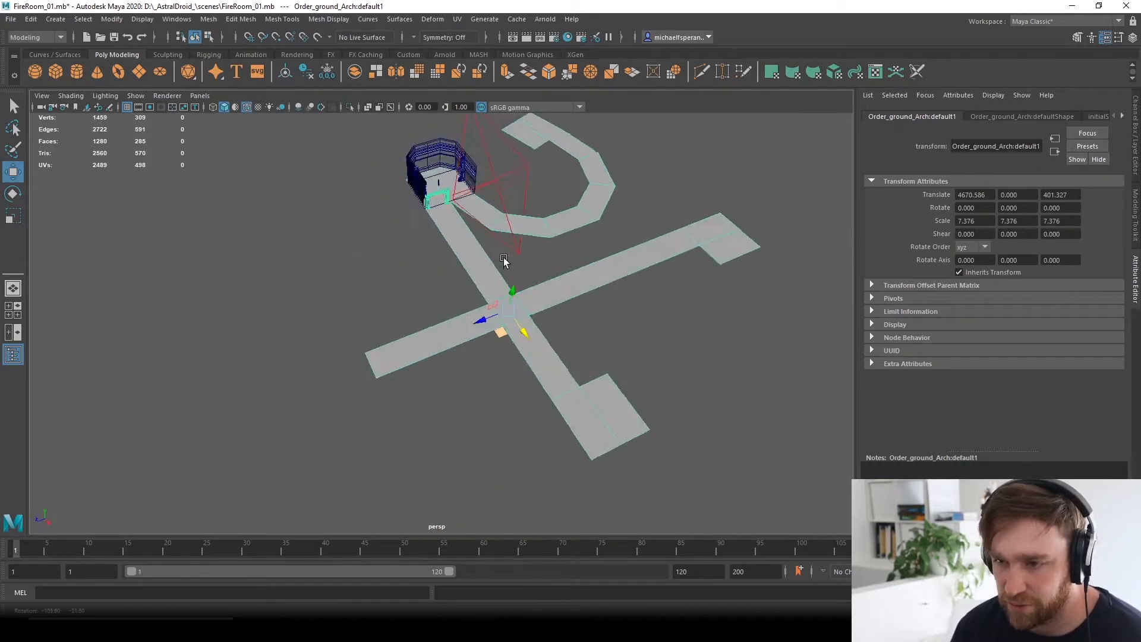
Separate the combined ground and arch mesh into individual objects.
scroll(504, 260, "up", 8)
middle_click_drag(483, 157, 468, 633, "alt")
left_click_drag(476, 245, 447, 315, "alt")
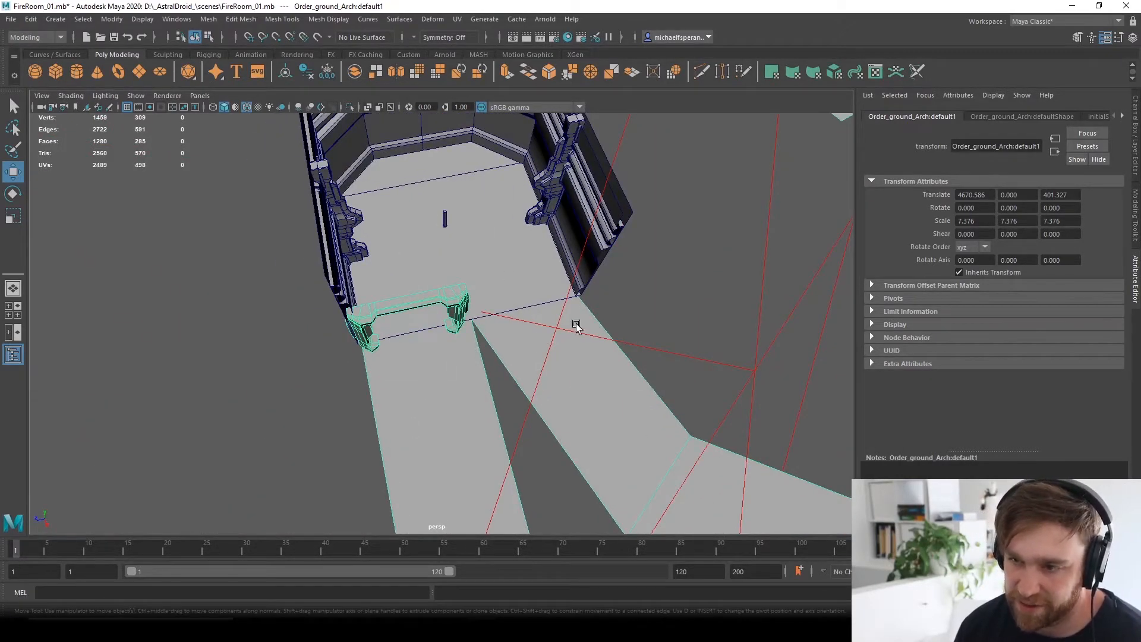
left_click_drag(576, 327, 447, 319, "alt")
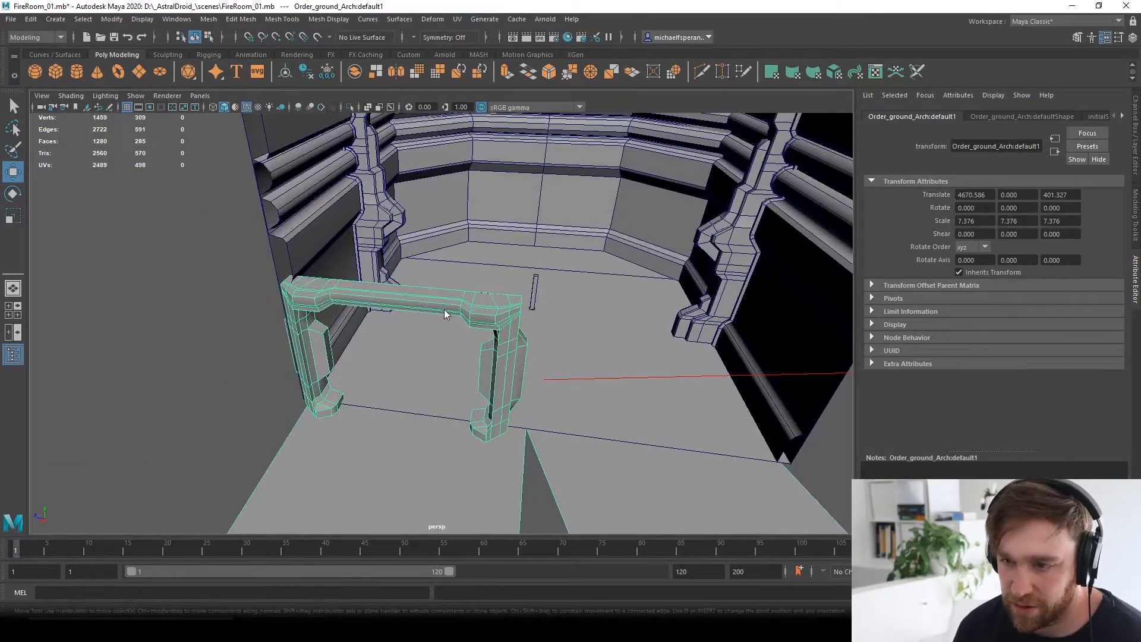
right_click_drag(445, 314, 497, 329)
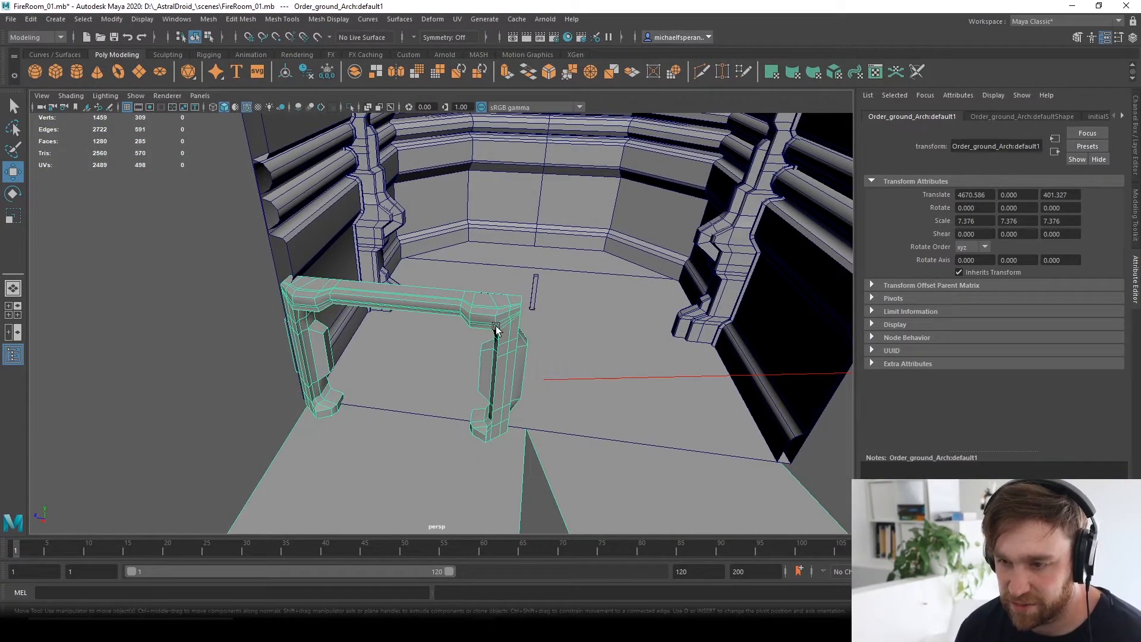
key("space")
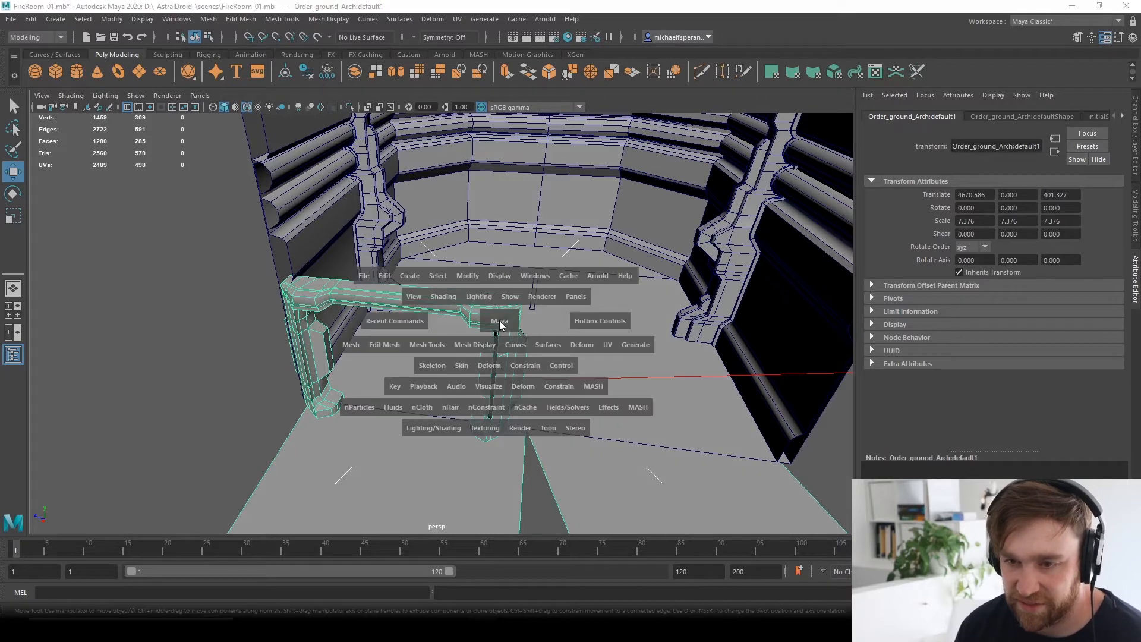
left_click(351, 346)
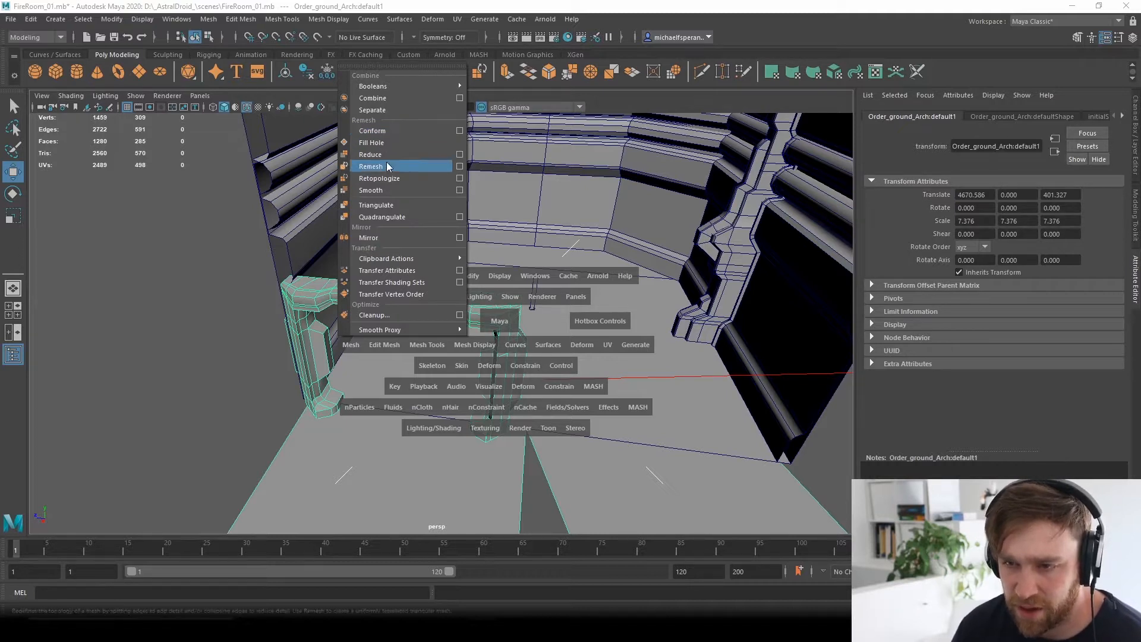
left_click(398, 109)
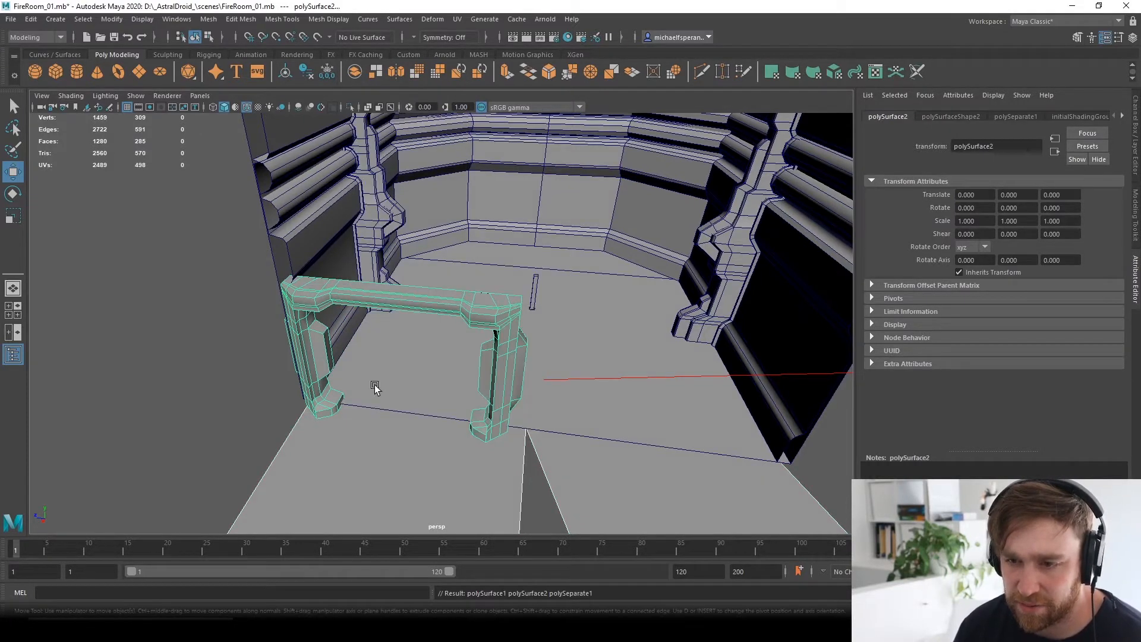
Select only the doorway arch, center its pivot, delete its history and freeze its transformations.
left_click(399, 355)
left_click(416, 296)
scroll(563, 357, "down", 5)
left_click_drag(564, 357, 547, 357, "alt")
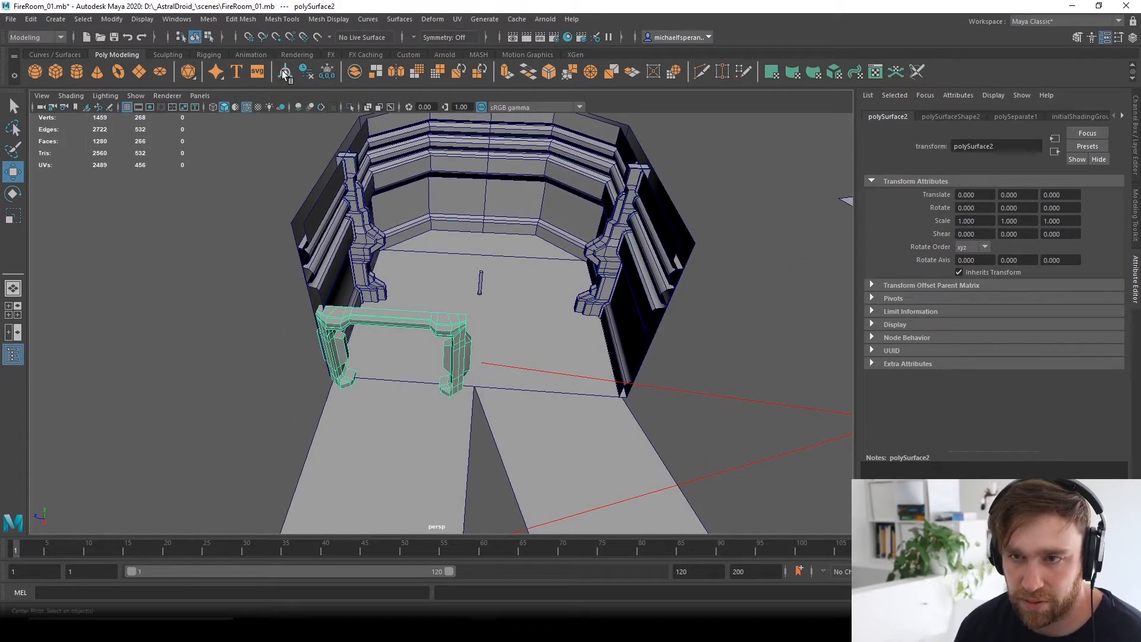
left_click(326, 72)
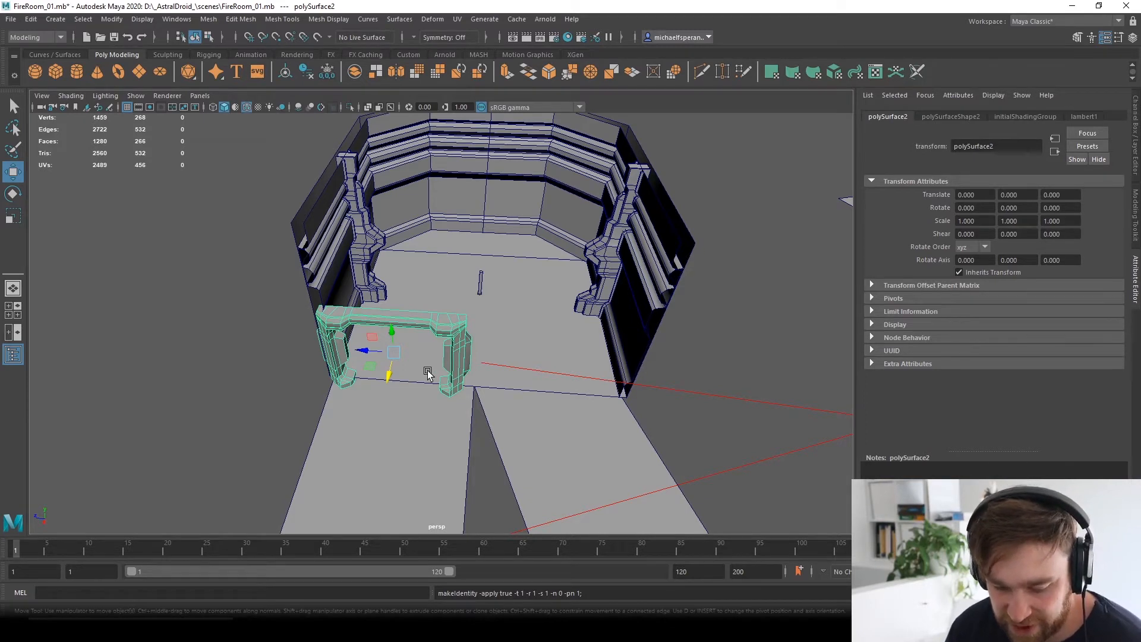
Duplicate the arch, rotate the copy -180° about Y and place it over the neighbouring corridor opening at Z -104.843.
key("ctrl+d")
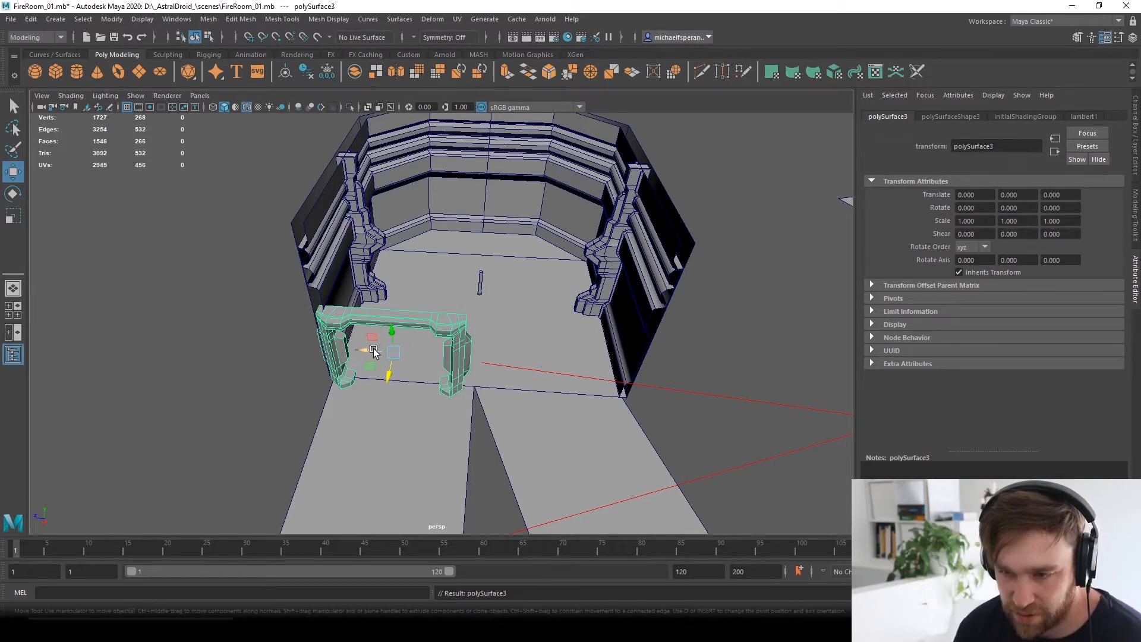
left_click_drag(374, 350, 434, 270)
key("e")
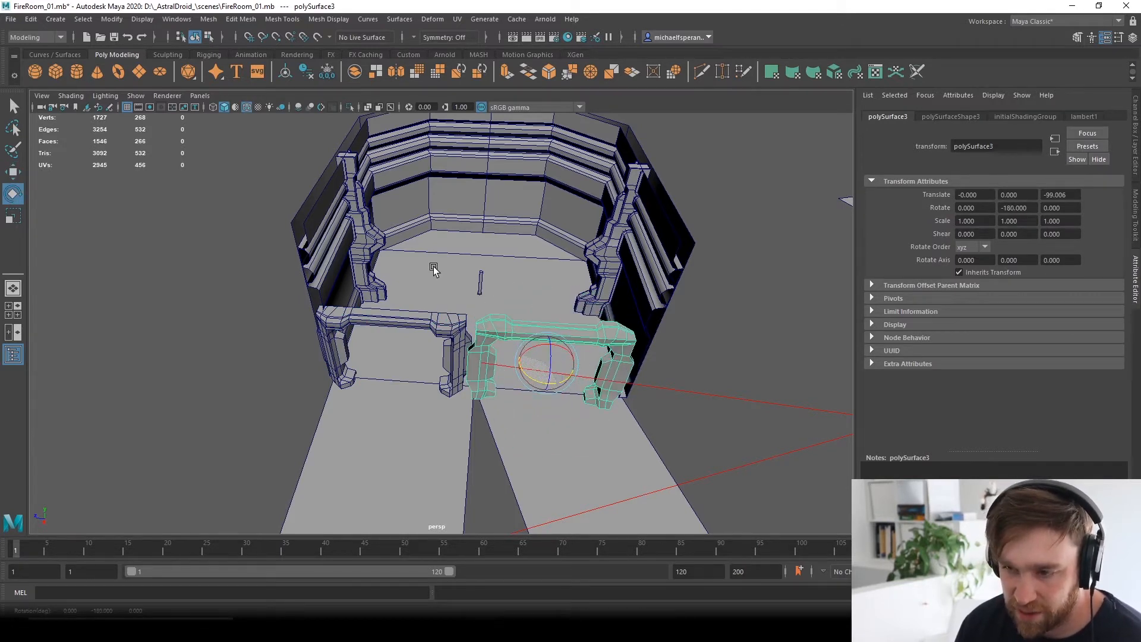
key("w")
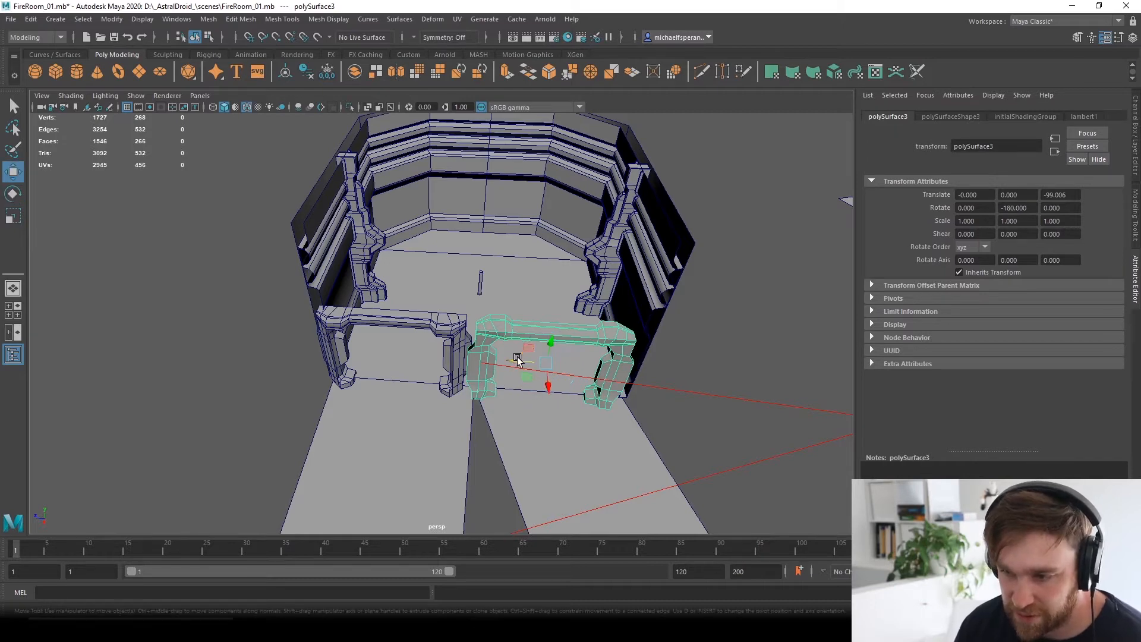
left_click_drag(518, 360, 635, 457)
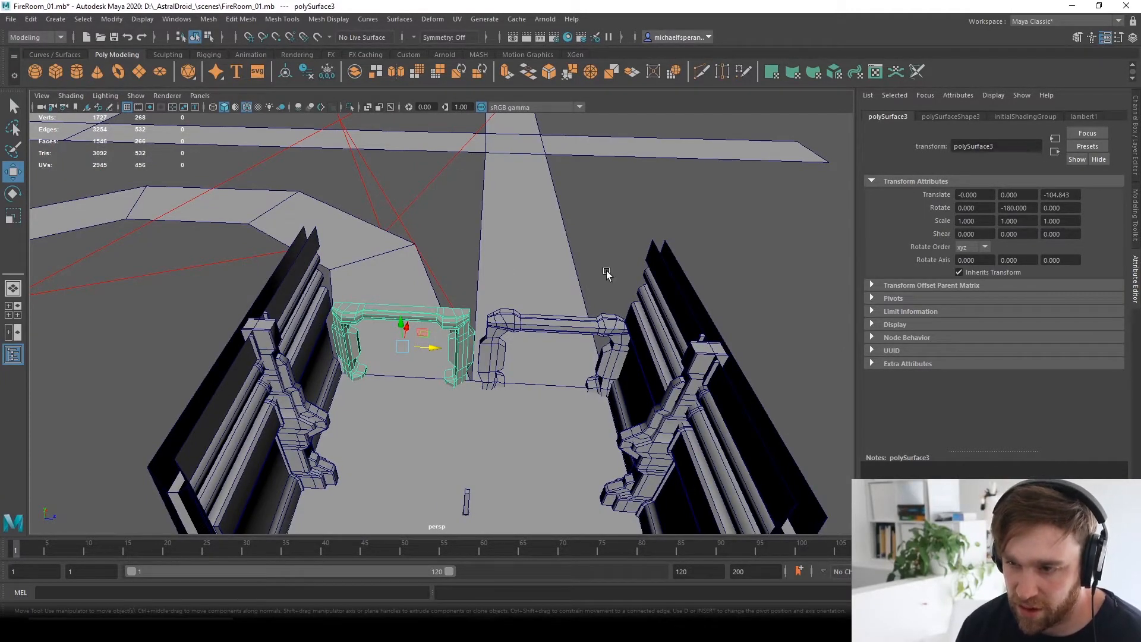
Select the room's main wall mesh.
left_click_drag(606, 274, 447, 297, "alt")
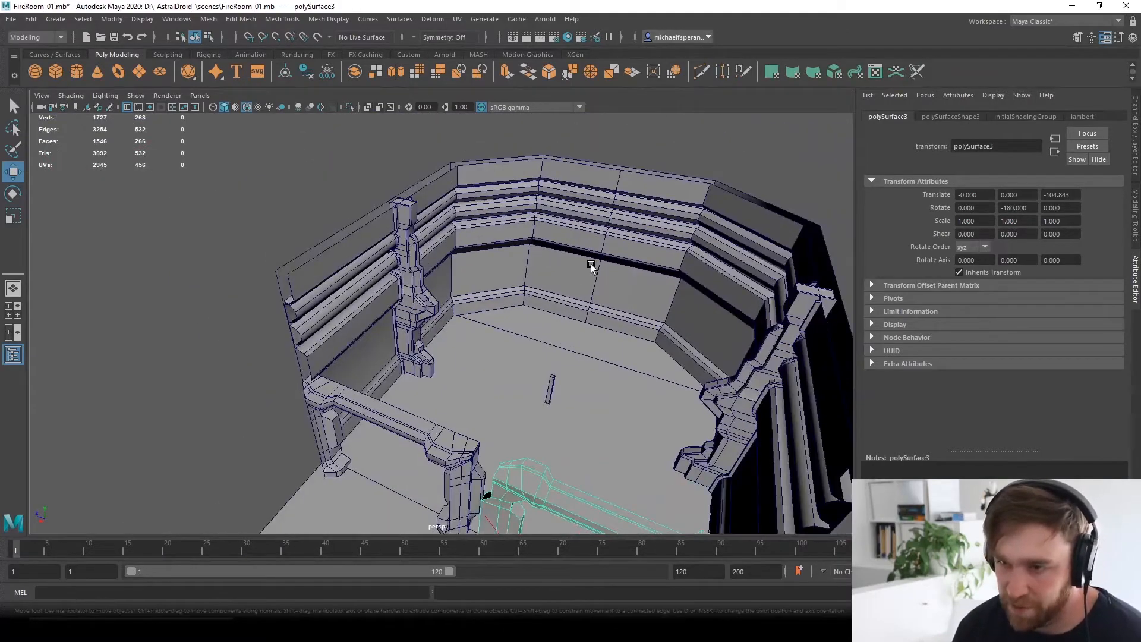
mouse_move(592, 268)
left_mouse_down("alt")
mouse_move(547, 250)
mouse_move(567, 289)
mouse_move(591, 280)
mouse_move(589, 252)
left_mouse_up("alt")
left_click(576, 168)
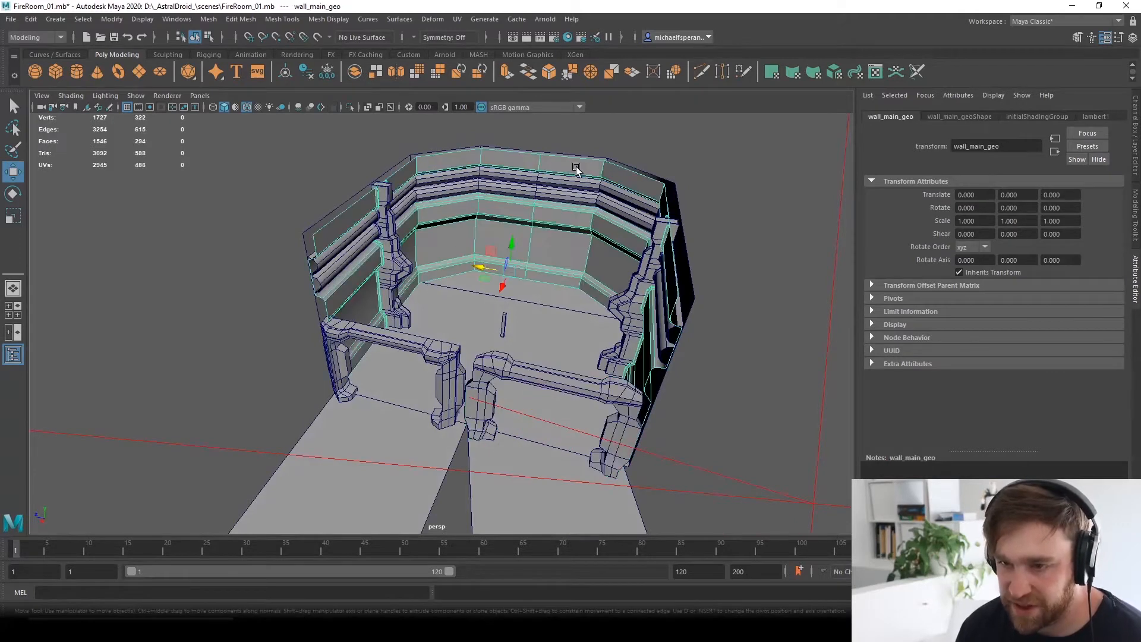
key("space")
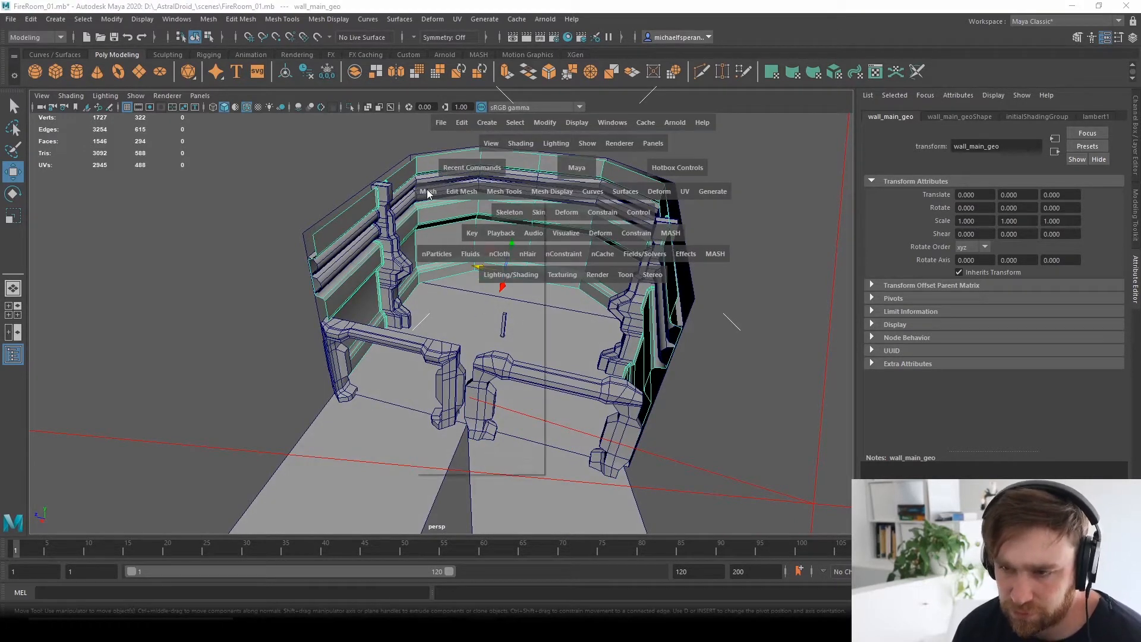
left_click(428, 192)
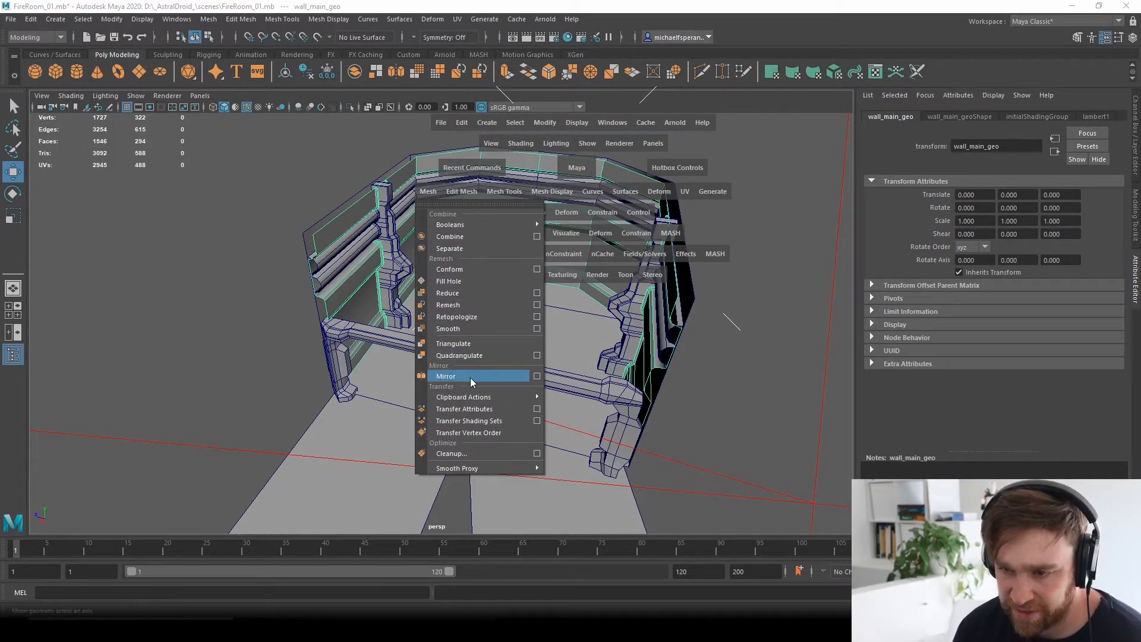
left_click(538, 376)
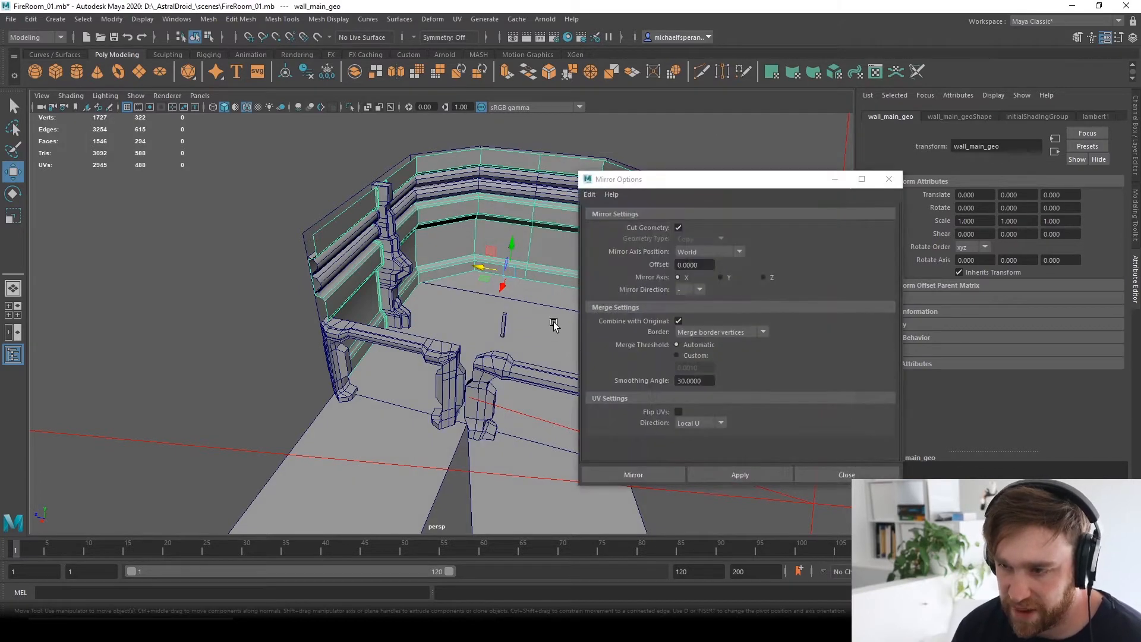
left_click(888, 179)
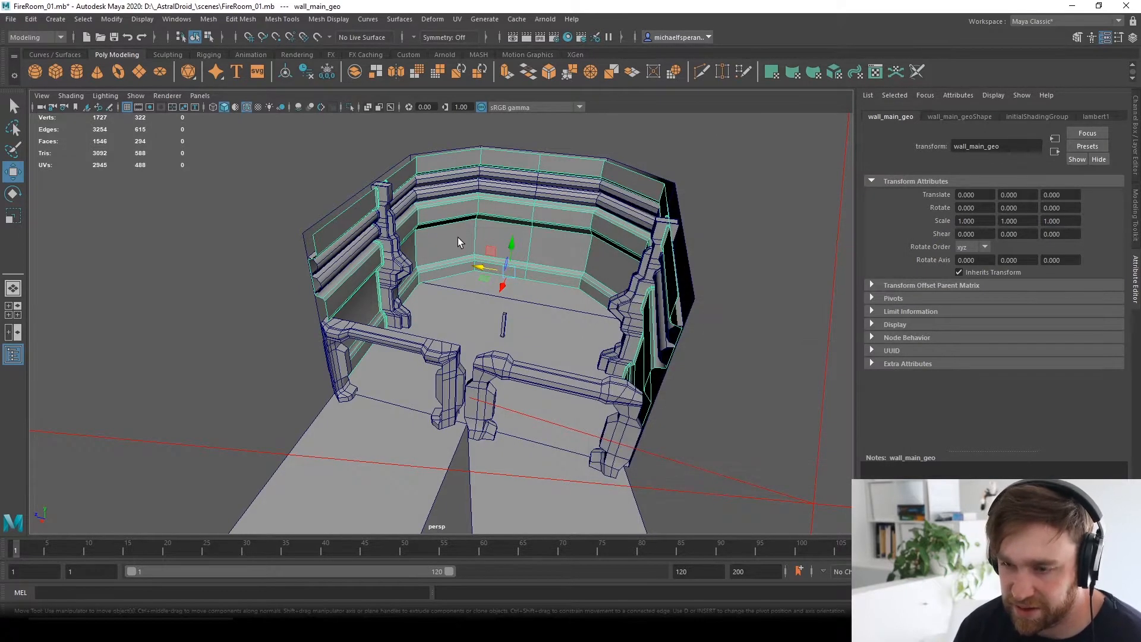
Mirror the main wall mesh across the world X axis in the + direction to enclose the room.
key("space")
left_click(334, 263)
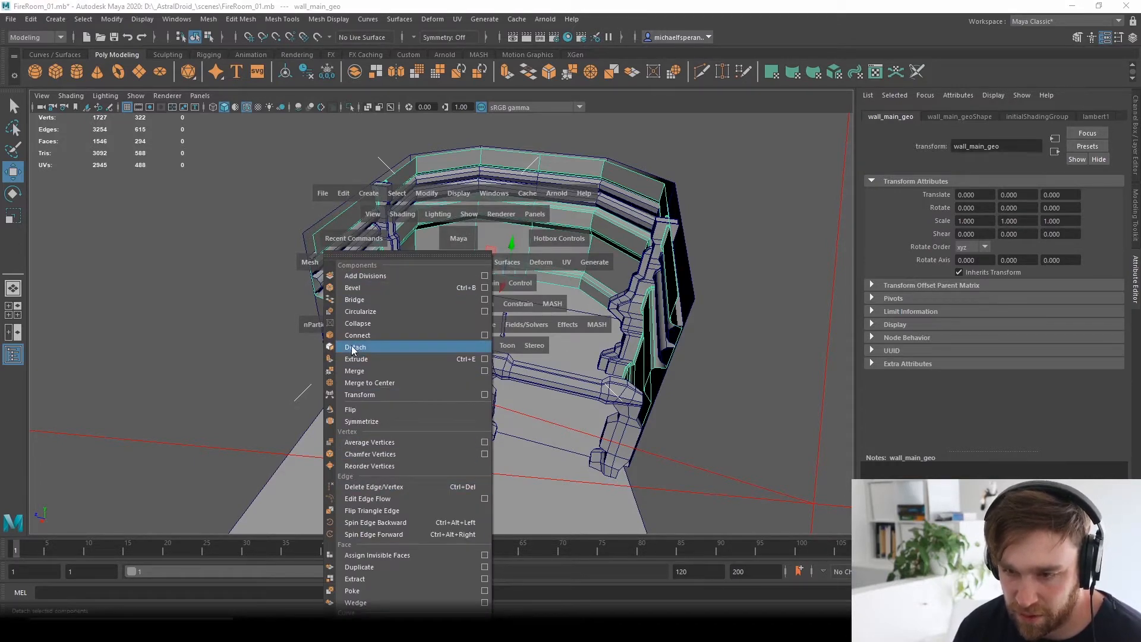
left_click(311, 273)
left_click(310, 263)
left_click(349, 446)
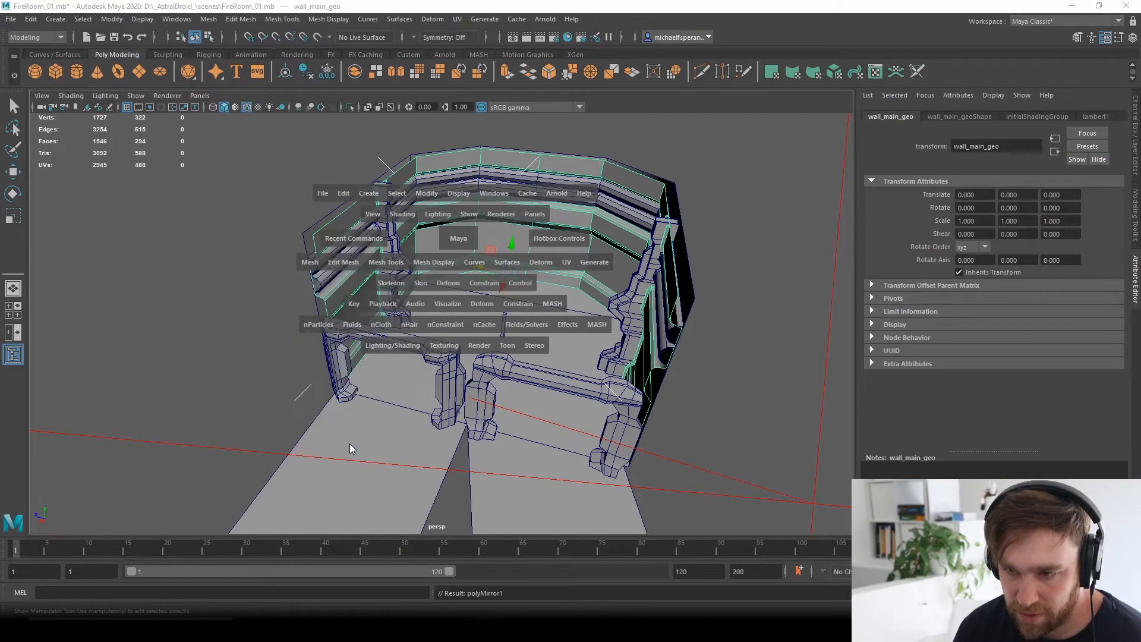
left_click_drag(550, 294, 478, 284, "alt")
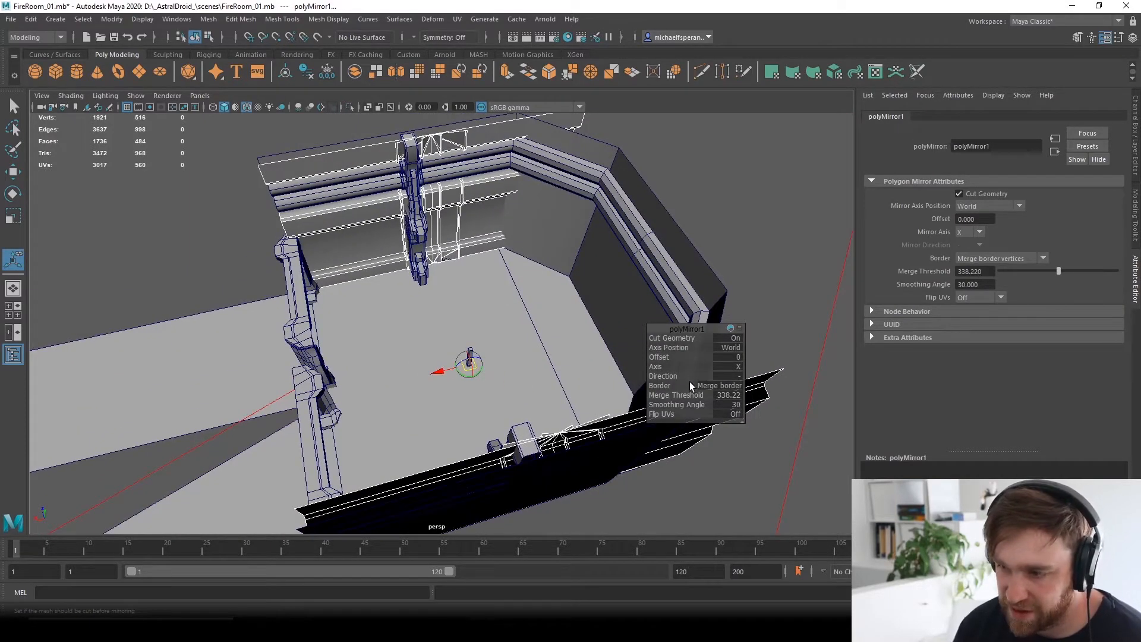
middle_click_drag(805, 371, 540, 380)
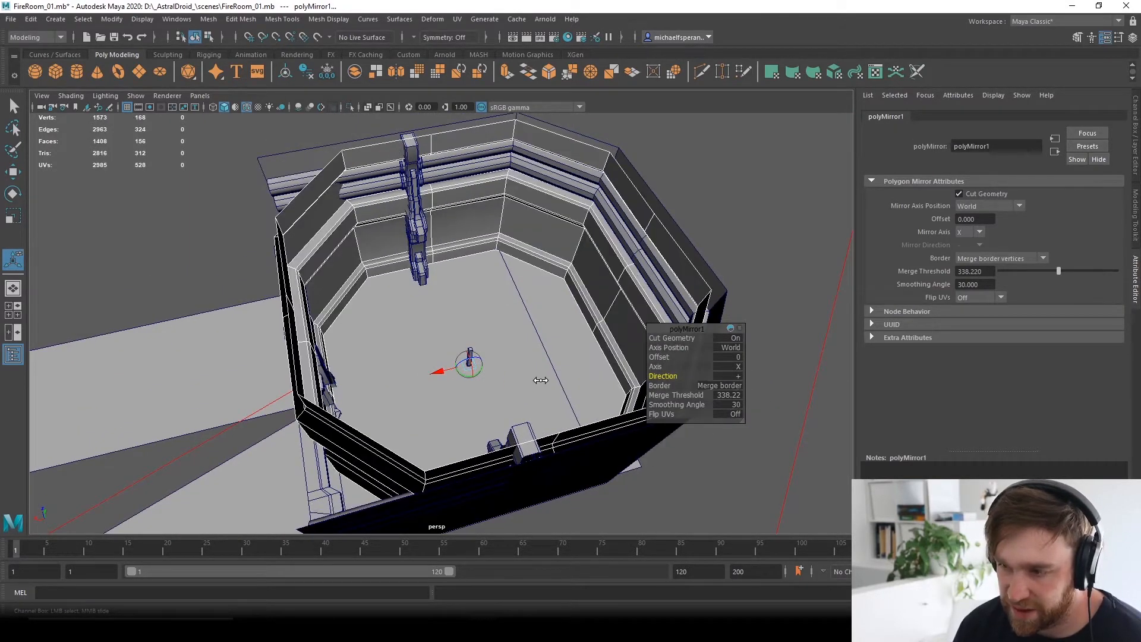
Set the wall mirror's offset to 47.03 so the mirrored half reaches the doorway arches, and exit the mirror manipulator.
left_click_drag(362, 400, 480, 314, "alt")
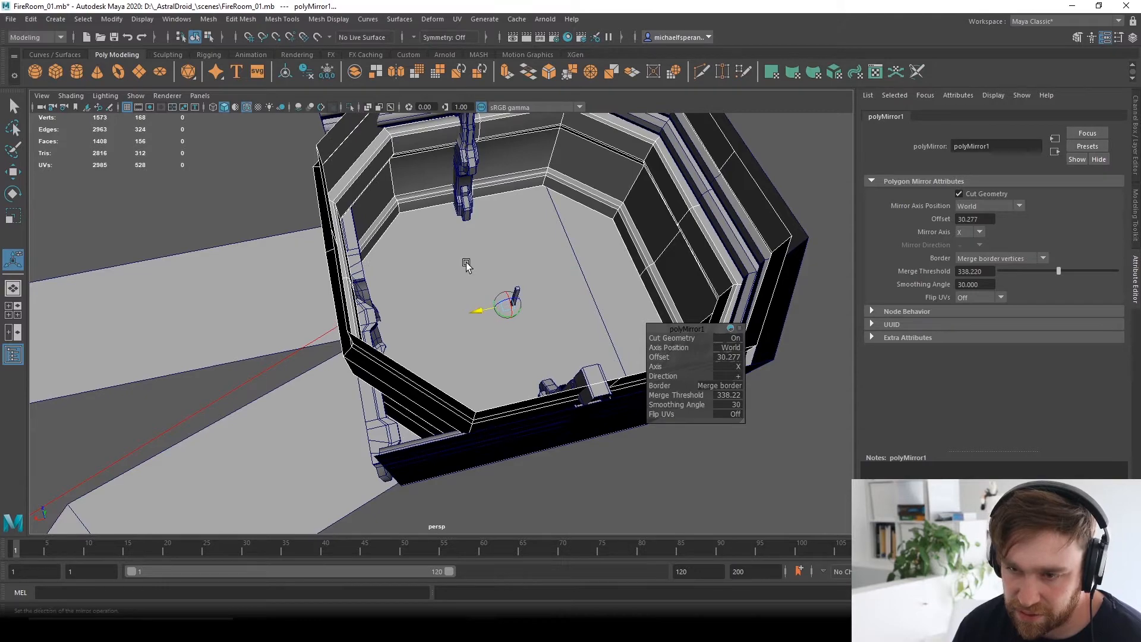
left_click_drag(466, 265, 542, 326, "alt")
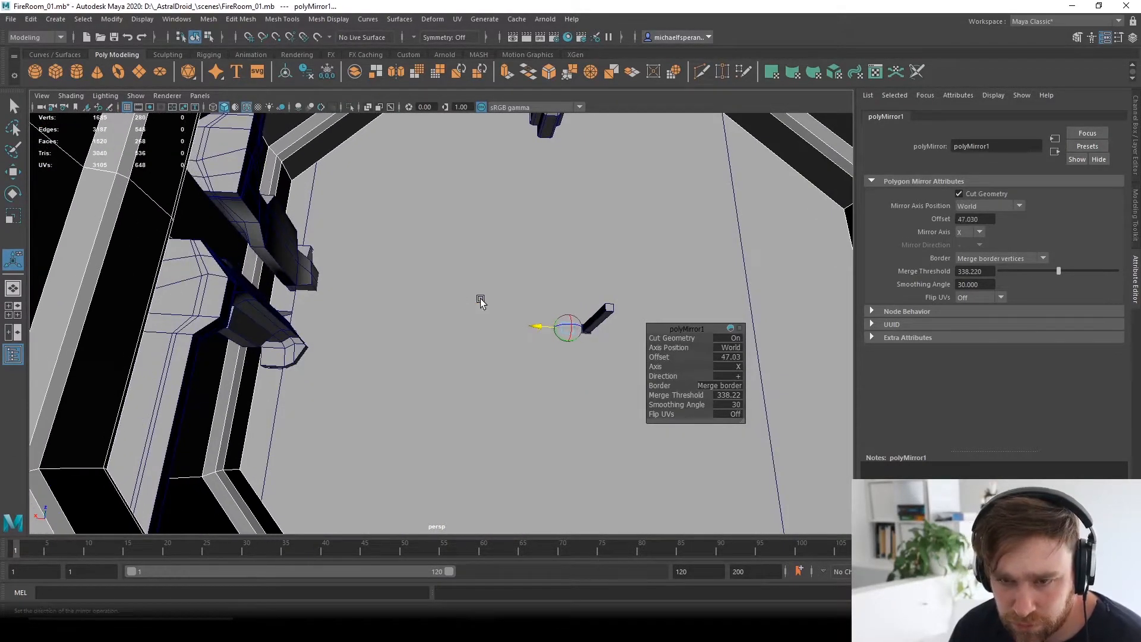
left_click_drag(479, 301, 562, 425, "alt")
key("w")
Delete the lower faces of the mirrored wall behind the original arch to open its doorway.
scroll(508, 337, "up", 5)
left_click_drag(560, 222, 410, 276, "alt")
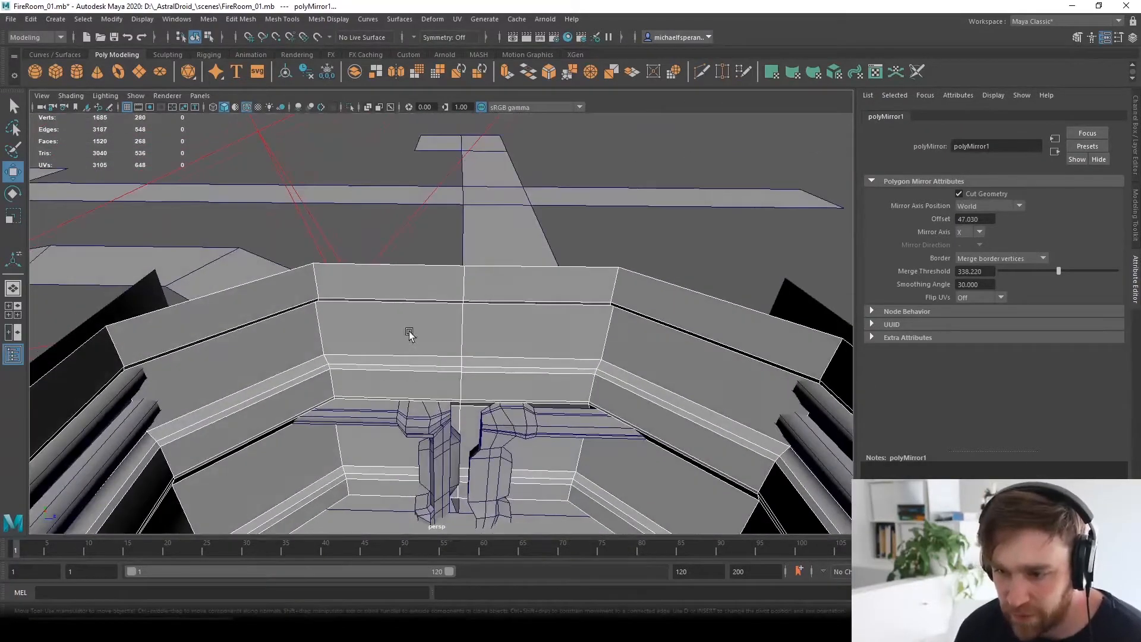
right_click_drag(409, 302, 410, 352)
left_click_drag(413, 428, 467, 137, "alt")
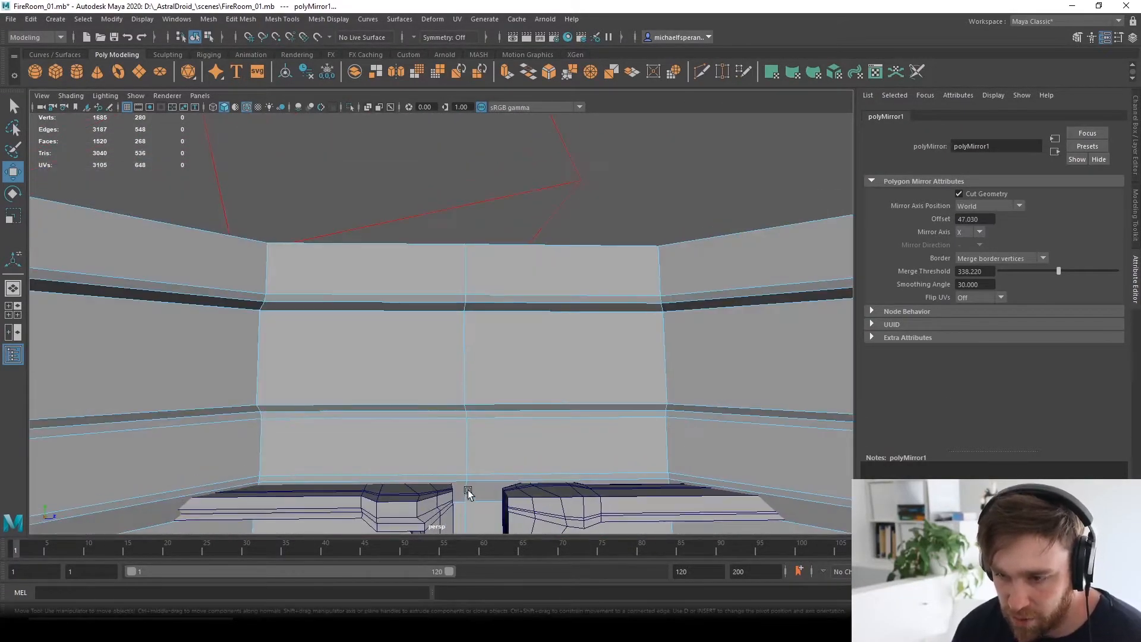
middle_click_drag(469, 491, 384, 366, "alt")
left_click(364, 479)
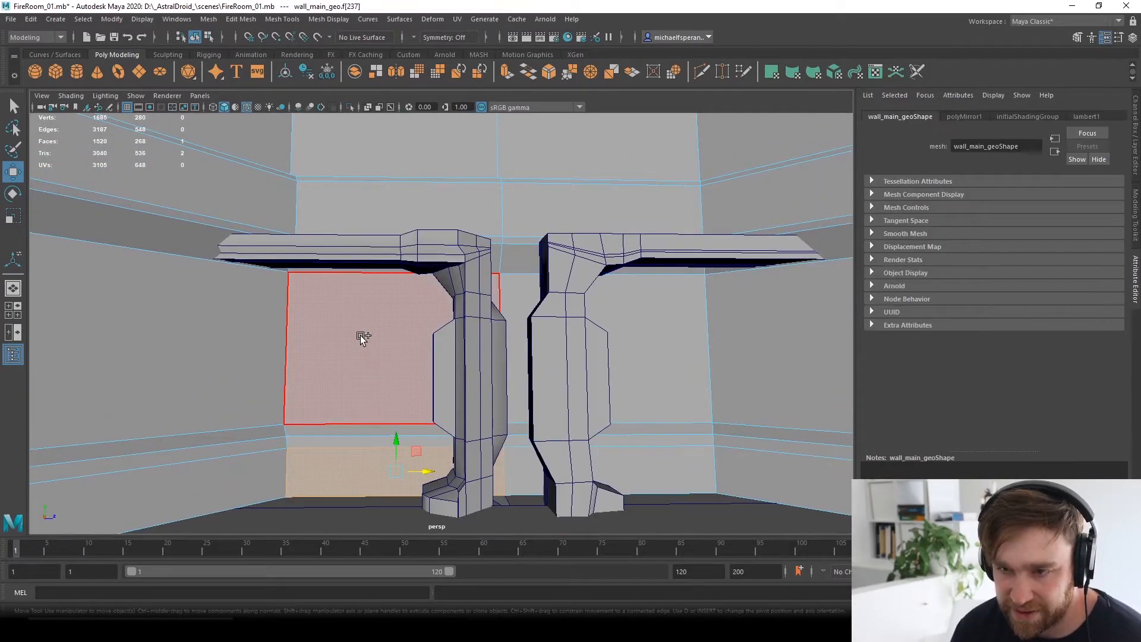
left_click(361, 336, "shift")
key("Delete")
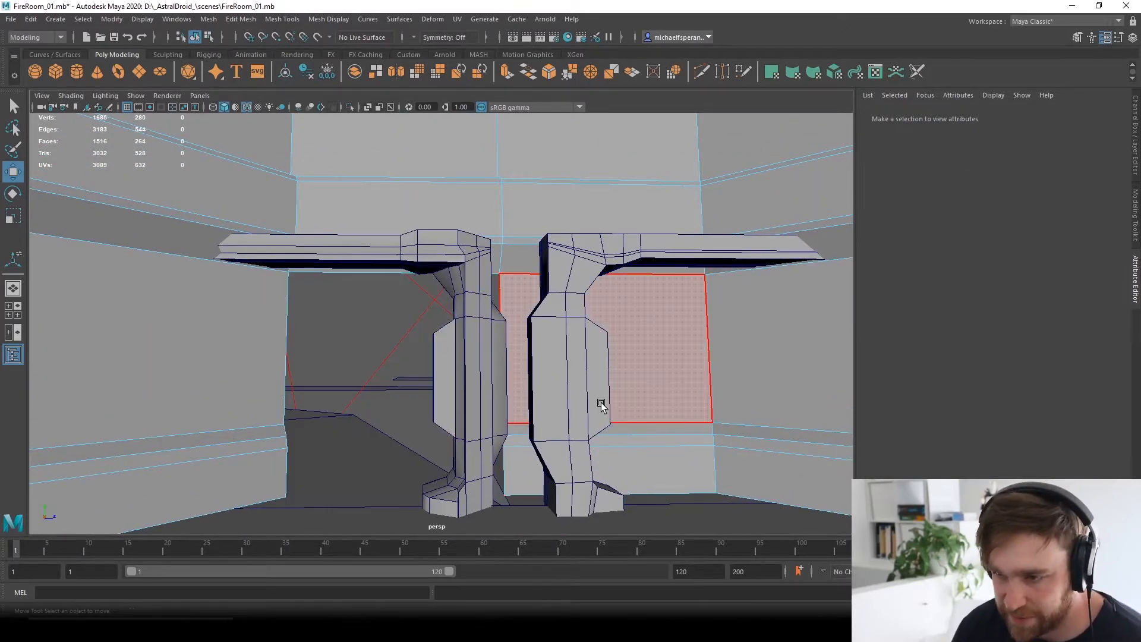
Delete the wall faces behind the duplicated arch and the leftover face between the two arches.
left_click(640, 484)
left_click(642, 279, "shift")
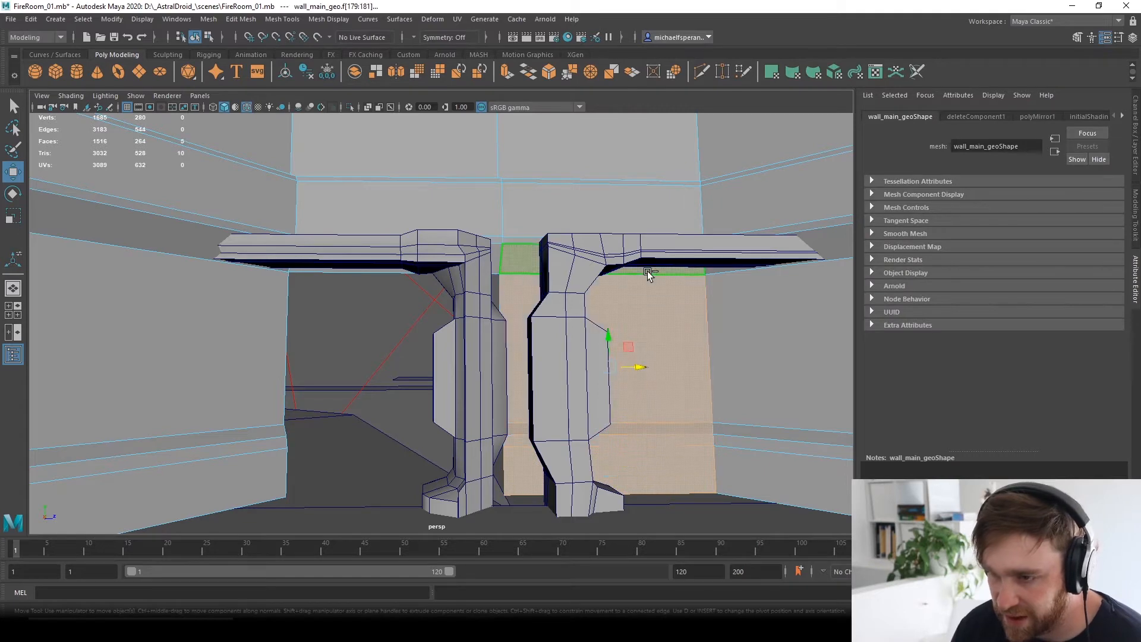
key("Delete")
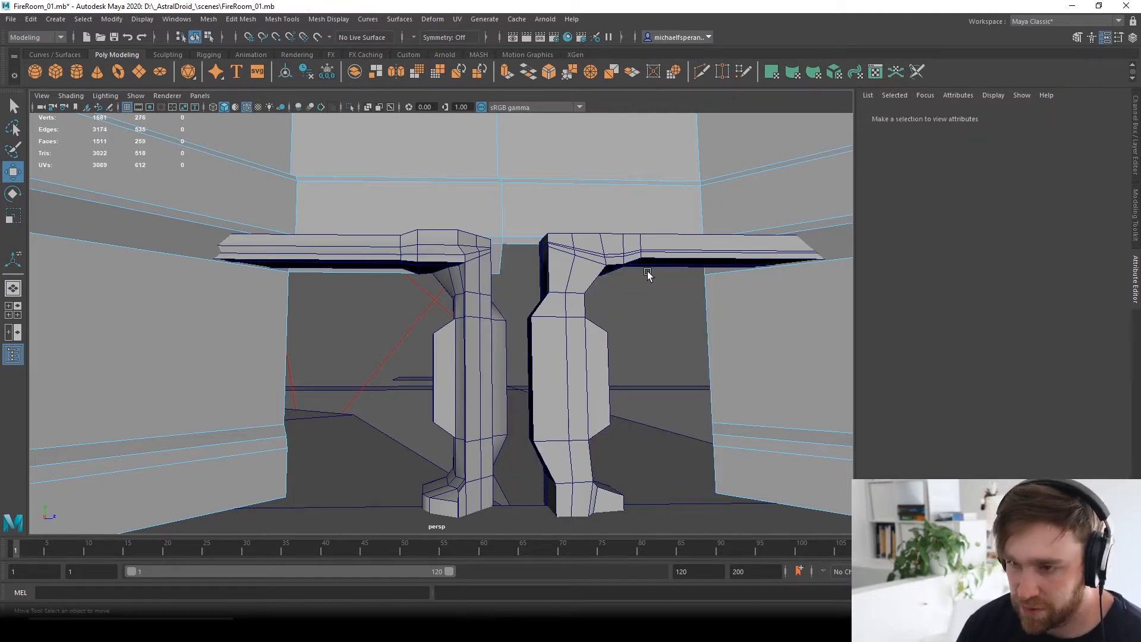
left_click(496, 264)
key("Delete")
mouse_move(497, 263)
middle_mouse_down("alt")
mouse_move(517, 291)
mouse_move(505, 247)
middle_mouse_up("alt")
left_click_drag(487, 232, 493, 276, "alt")
middle_click_drag(494, 275, 467, 339, "alt")
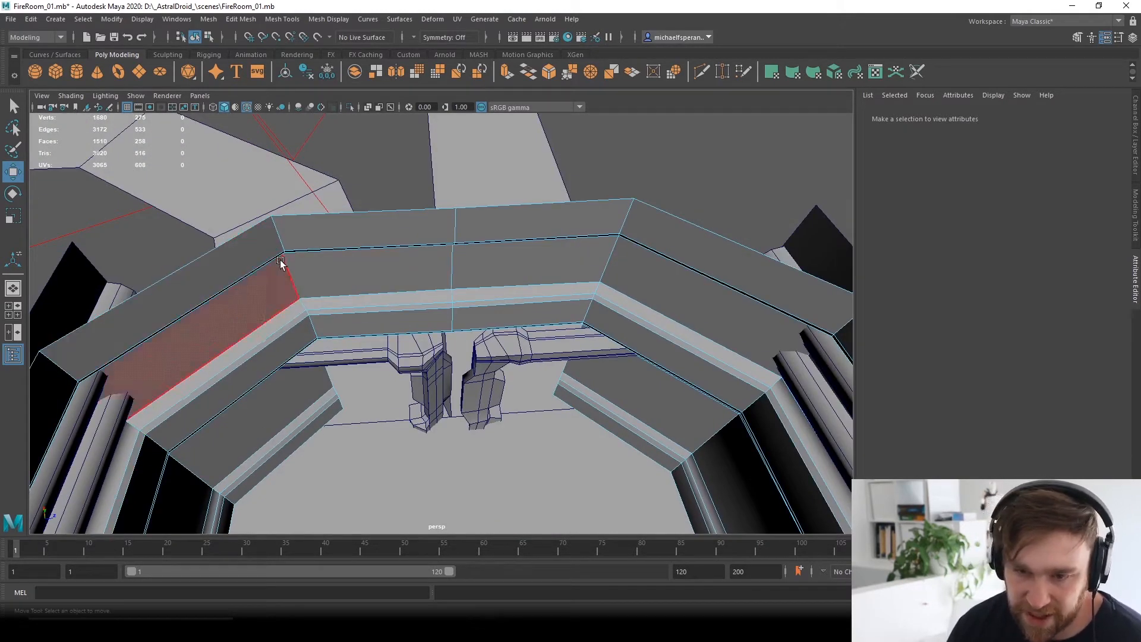
right_click(294, 253)
left_click(291, 224)
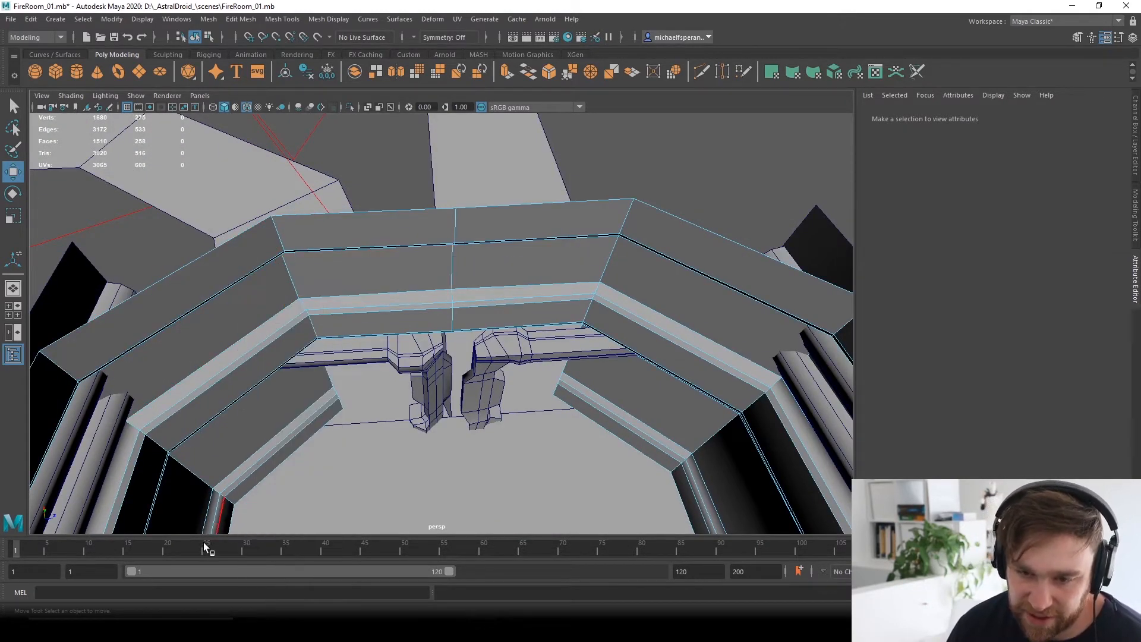
right_click(283, 233)
left_click(281, 197)
left_click(281, 233)
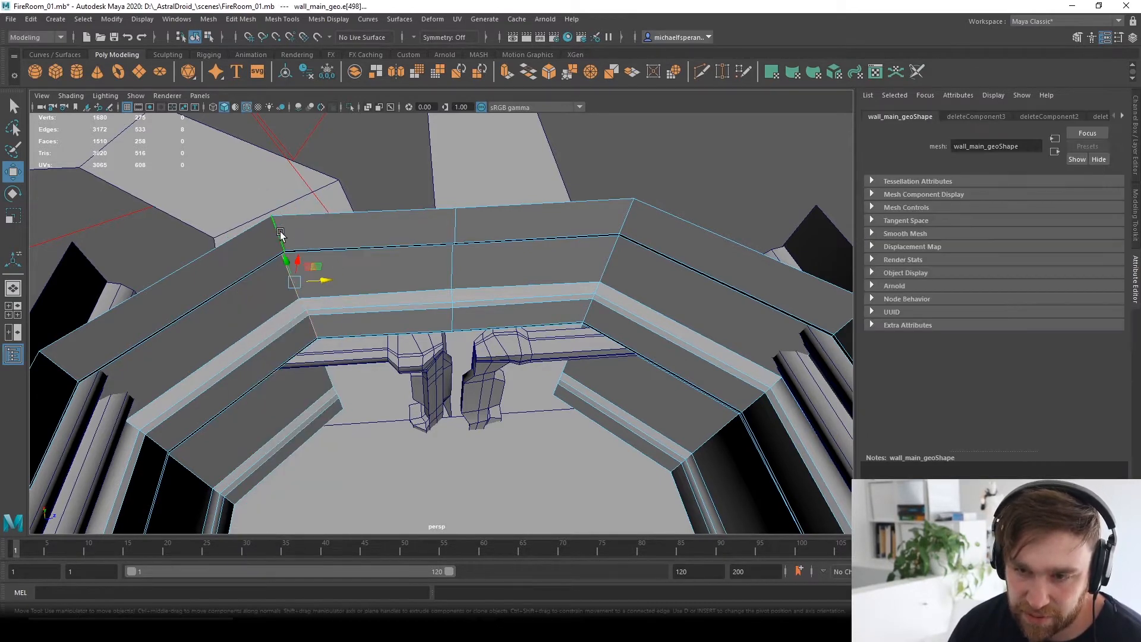
Spread the corner vertices of the wall section above the two doorway arches outward along Z to the arches' outer pillars.
left_click_drag(327, 306, 309, 184, "alt")
right_click(349, 228)
left_click(291, 224)
left_click_drag(409, 434, 561, 217)
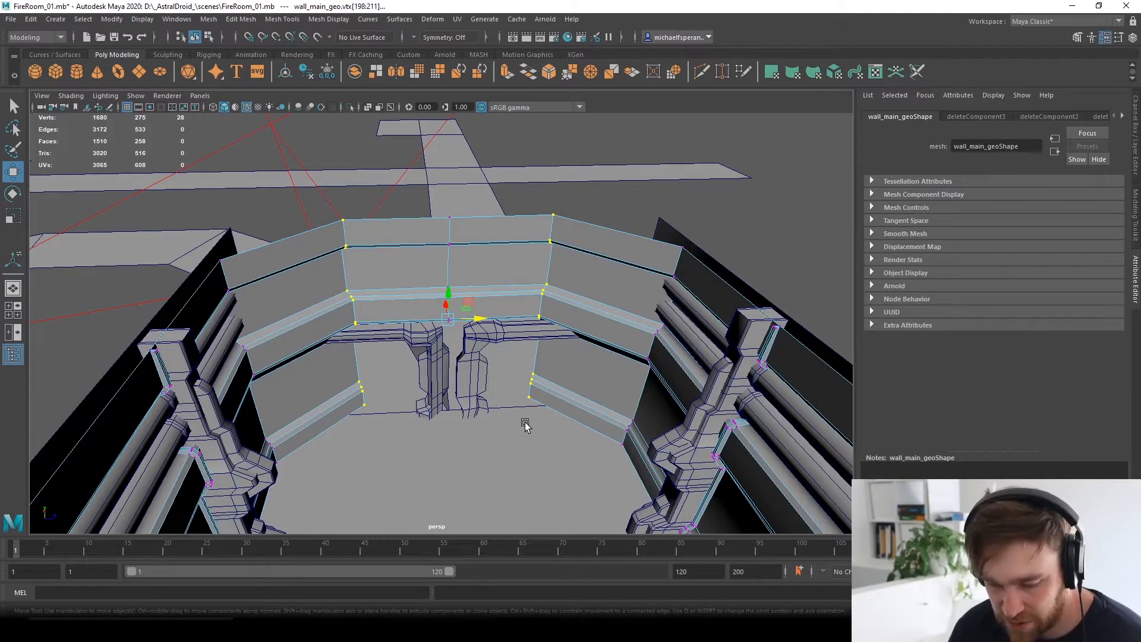
left_click_drag(482, 322, 512, 337)
key("w")
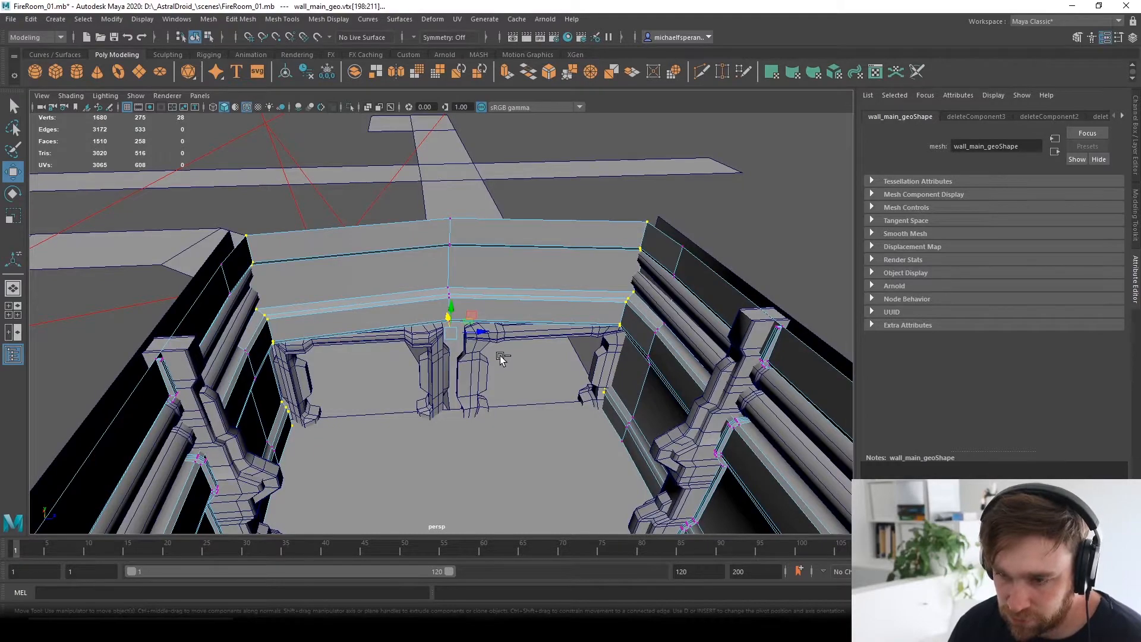
Examine from inside the room how the widened wall section meets the tops and outer pillars of the two doorway arches.
left_click_drag(501, 357, 483, 380, "alt")
left_click_drag(490, 371, 508, 279, "alt")
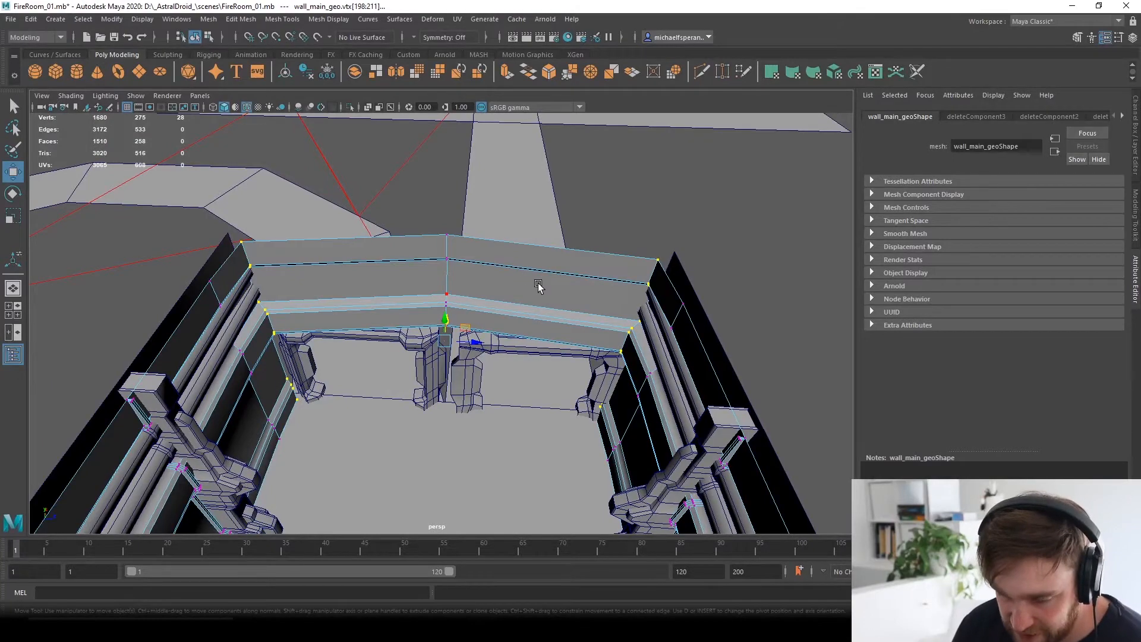
left_click_drag(538, 286, 540, 329, "alt")
scroll(539, 356, "up", 5)
middle_click_drag(543, 367, 520, 219, "alt")
left_click_drag(519, 220, 618, 422, "alt")
scroll(348, 344, "up", 4)
scroll(408, 361, "down", 5)
scroll(408, 361, "up", 2)
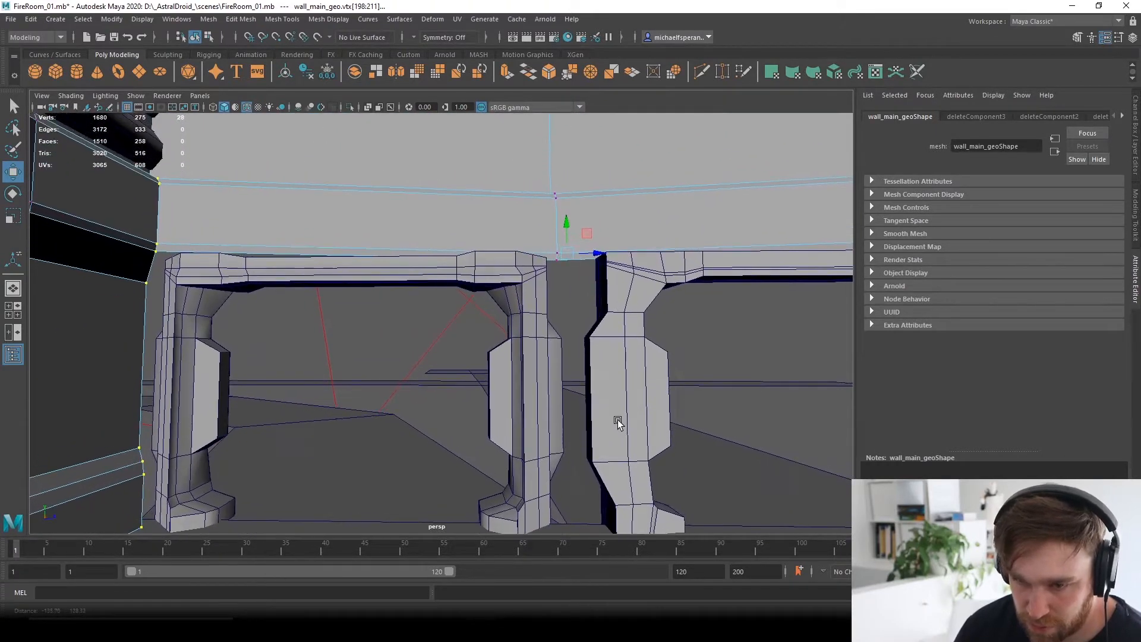
middle_click_drag(619, 422, 600, 429, "alt")
scroll(573, 306, "down", 3)
left_click_drag(573, 305, 523, 387, "alt")
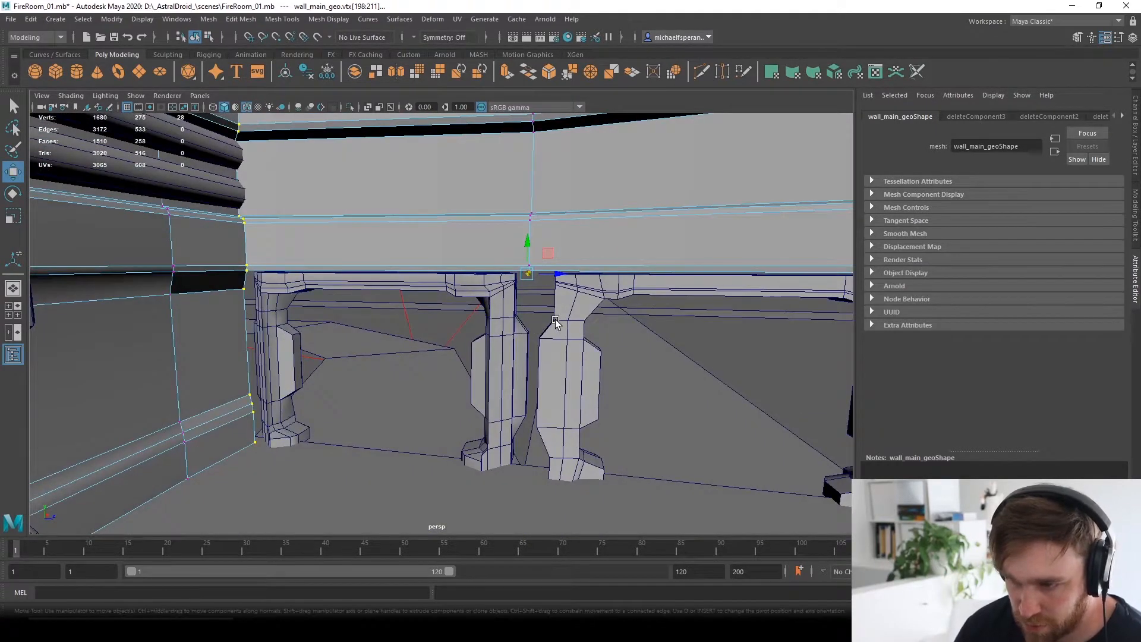
Scale the selected corner vertices along Z to fit the wall section's width to the outer edges of the arches.
scroll(556, 320, "down", 3)
key("r")
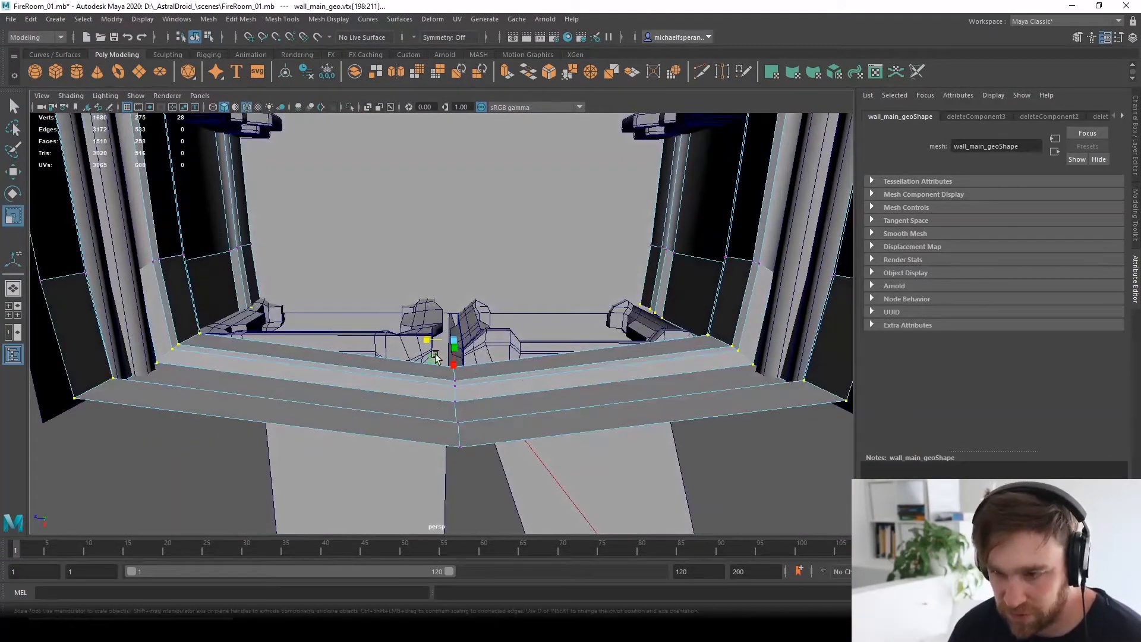
left_click_drag(432, 340, 426, 255)
key("w")
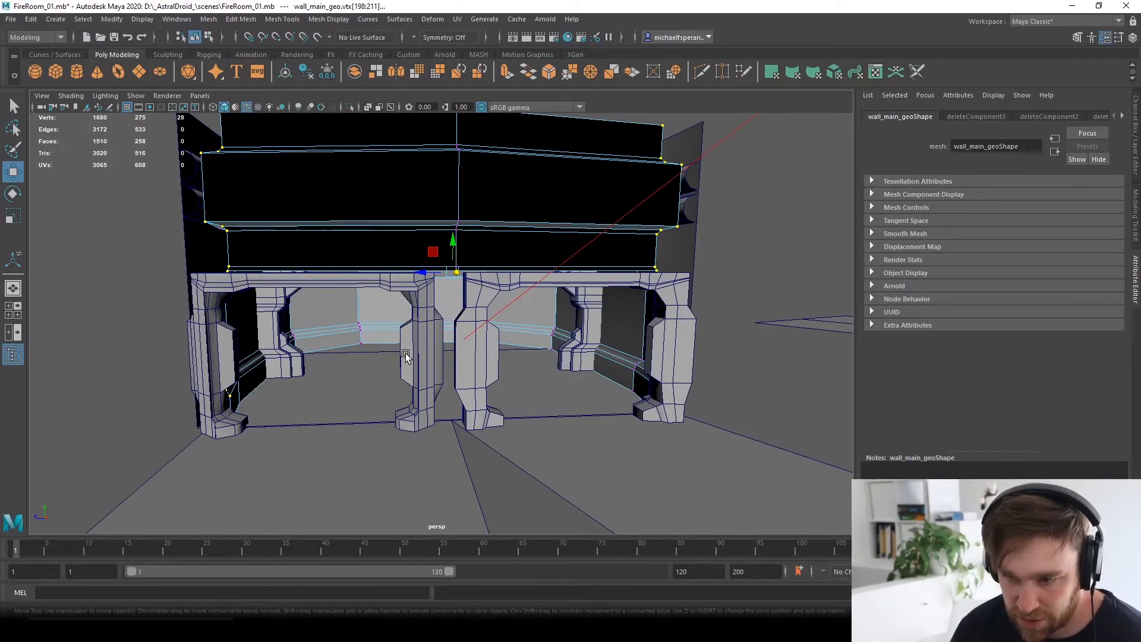
Move the original doorway arch about -4.3 units along Z, closer to the duplicated arch.
left_click(424, 348)
right_click_drag(389, 298, 410, 260)
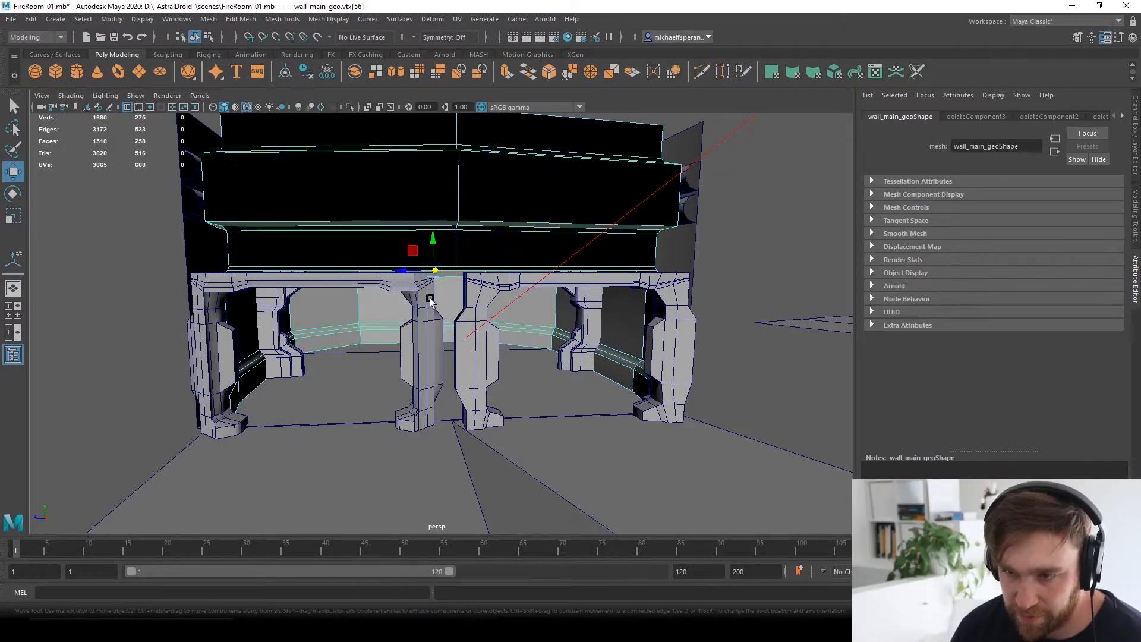
left_click(438, 347)
left_click_drag(491, 407, 587, 438, "alt")
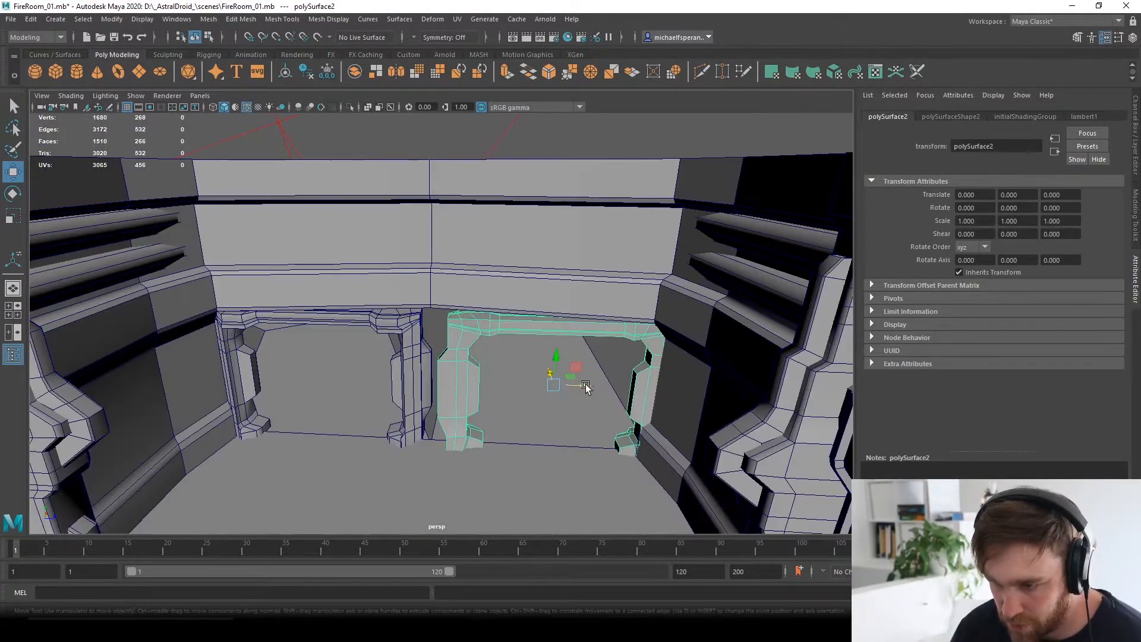
left_click_drag(581, 387, 577, 389)
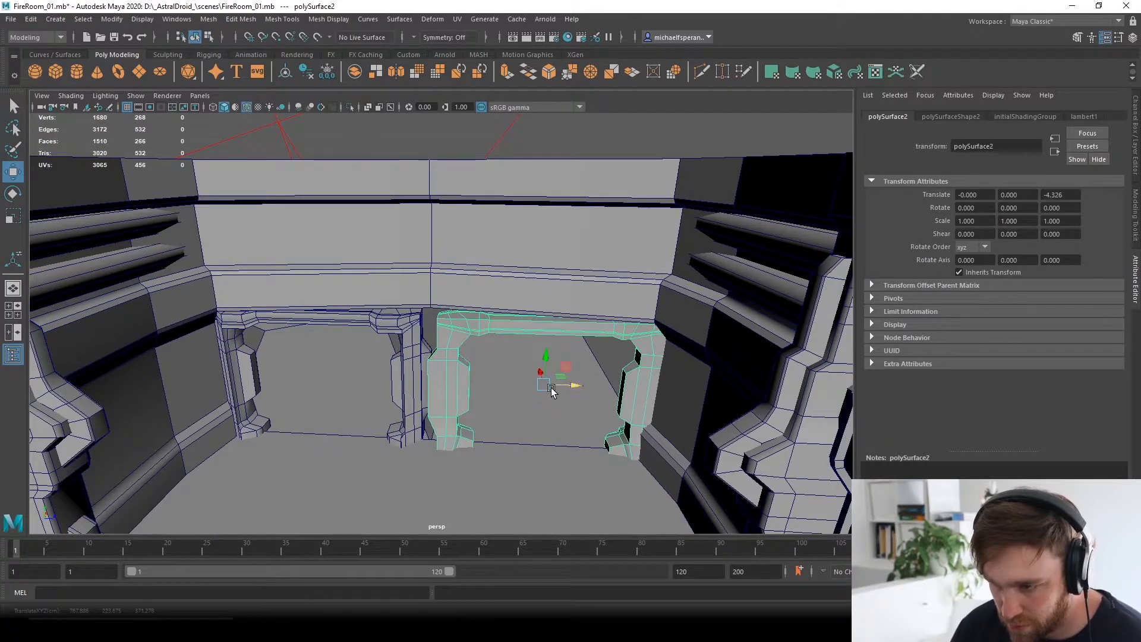
Select the duplicated arch and examine the gap between both arches and their fit under the wall from several angles.
left_click(355, 320)
left_click_drag(356, 322, 423, 319, "alt")
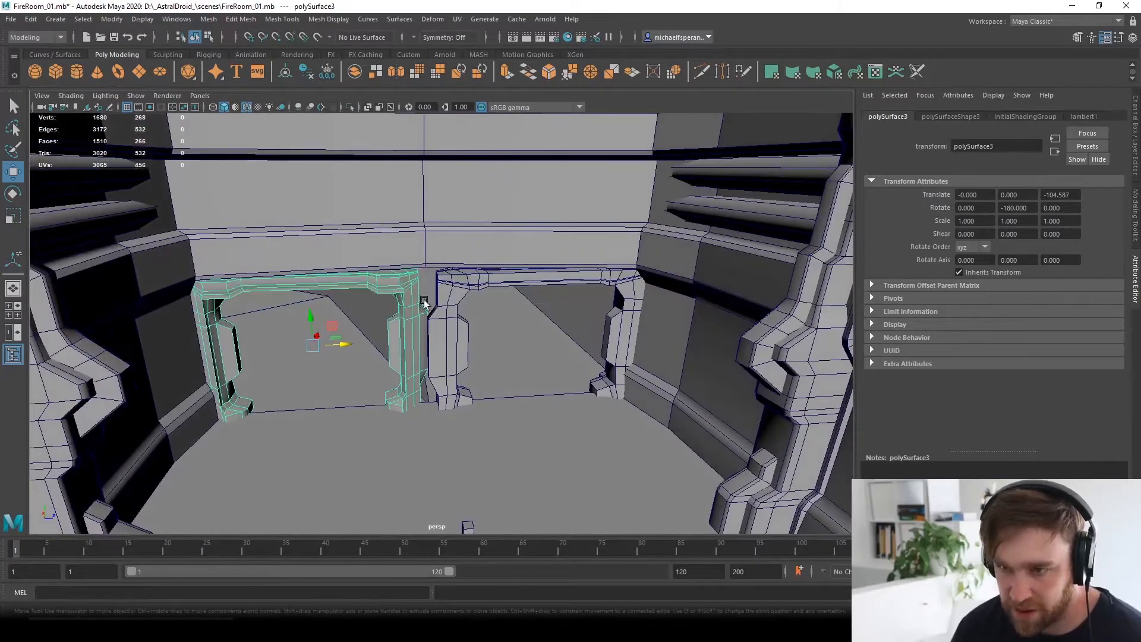
scroll(442, 367, "up", 3)
scroll(416, 292, "down", 5)
scroll(417, 289, "up", 4)
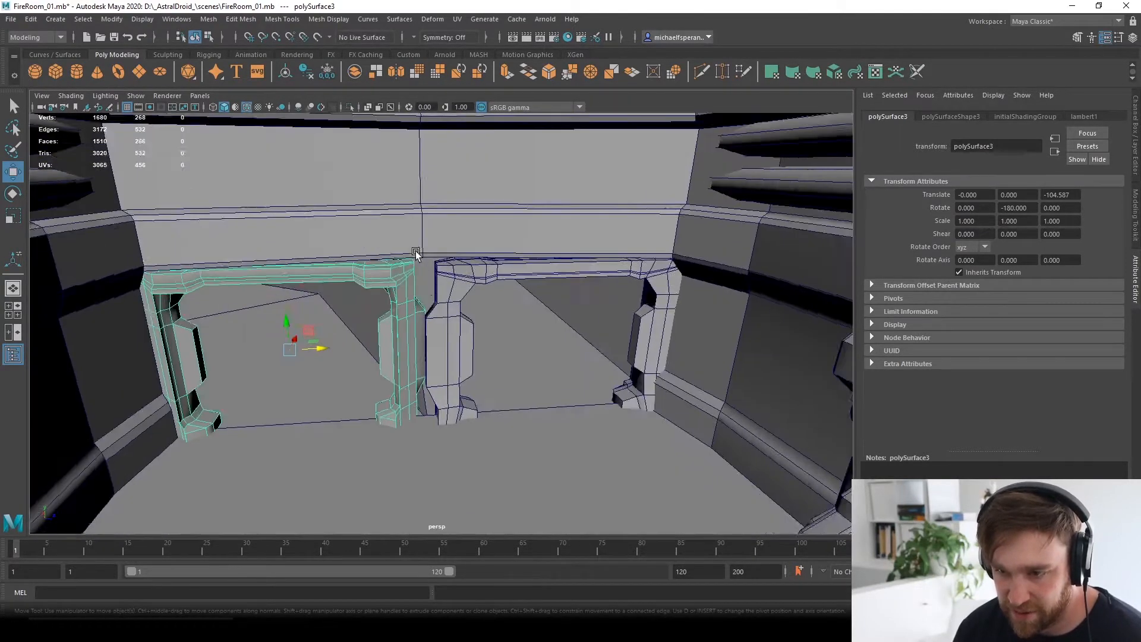
left_click_drag(417, 252, 398, 231, "alt")
scroll(442, 409, "up", 2)
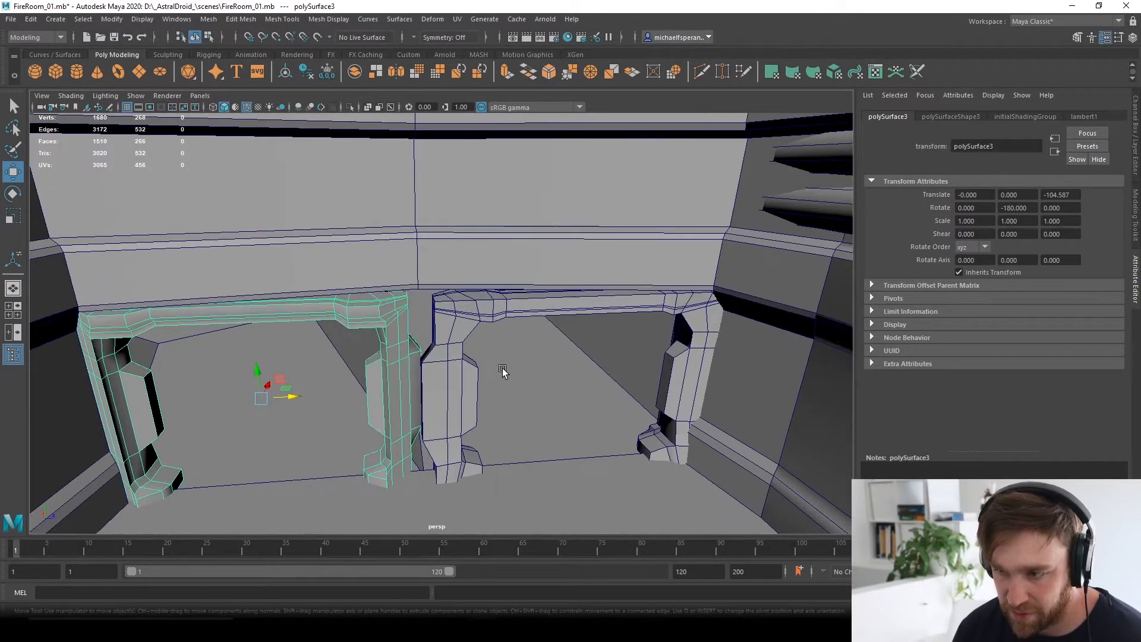
left_click_drag(502, 372, 601, 426, "alt")
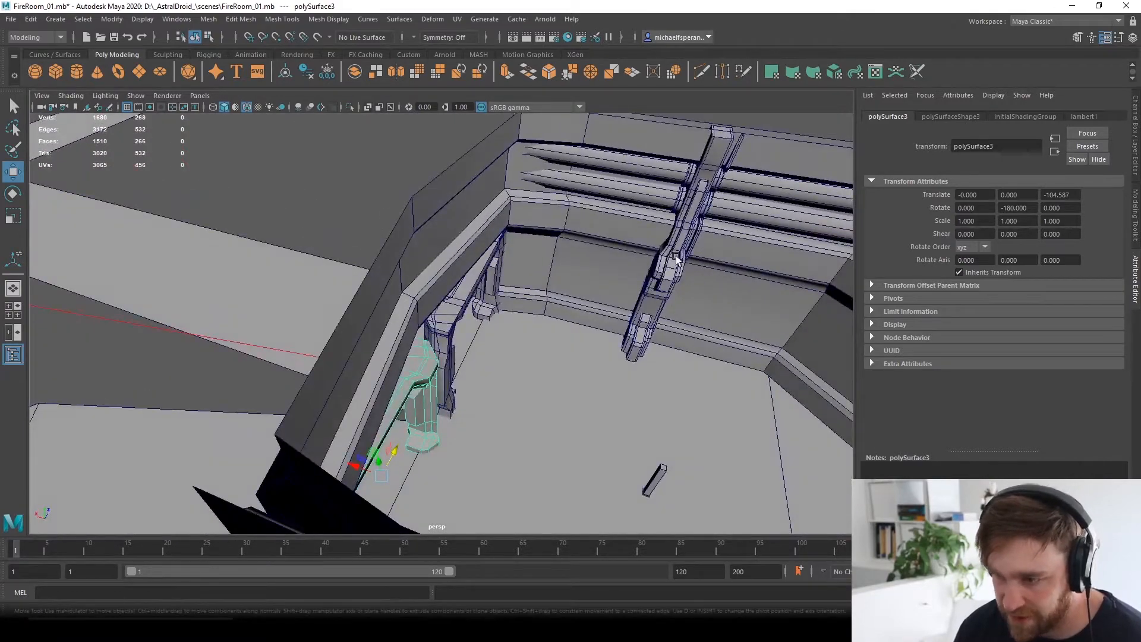
left_click_drag(677, 259, 562, 350, "alt")
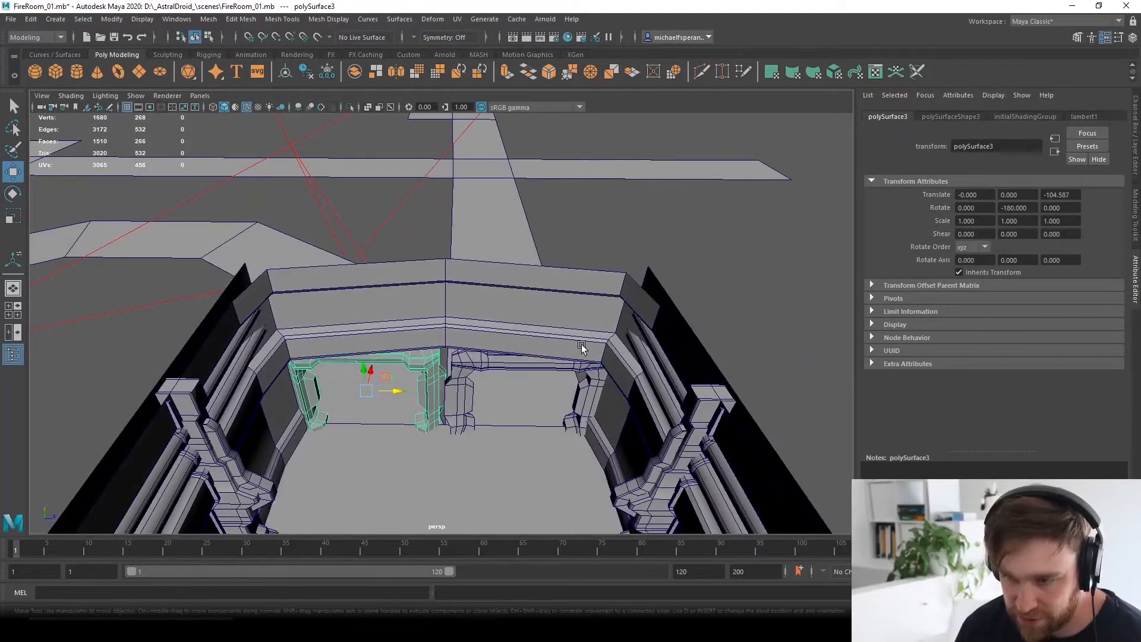
scroll(471, 321, "up", 3)
left_click_drag(471, 324, 475, 348, "alt")
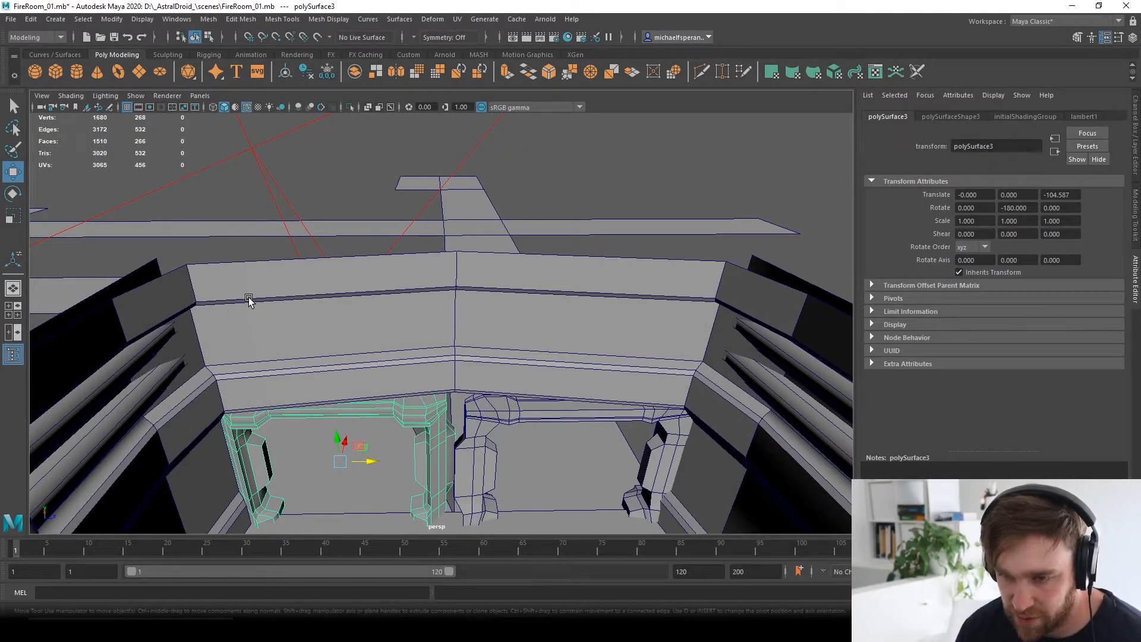
Insert a vertical edge loop midway along each half of the wall section above the doorway arches.
left_click_drag(340, 315, 400, 329, "alt")
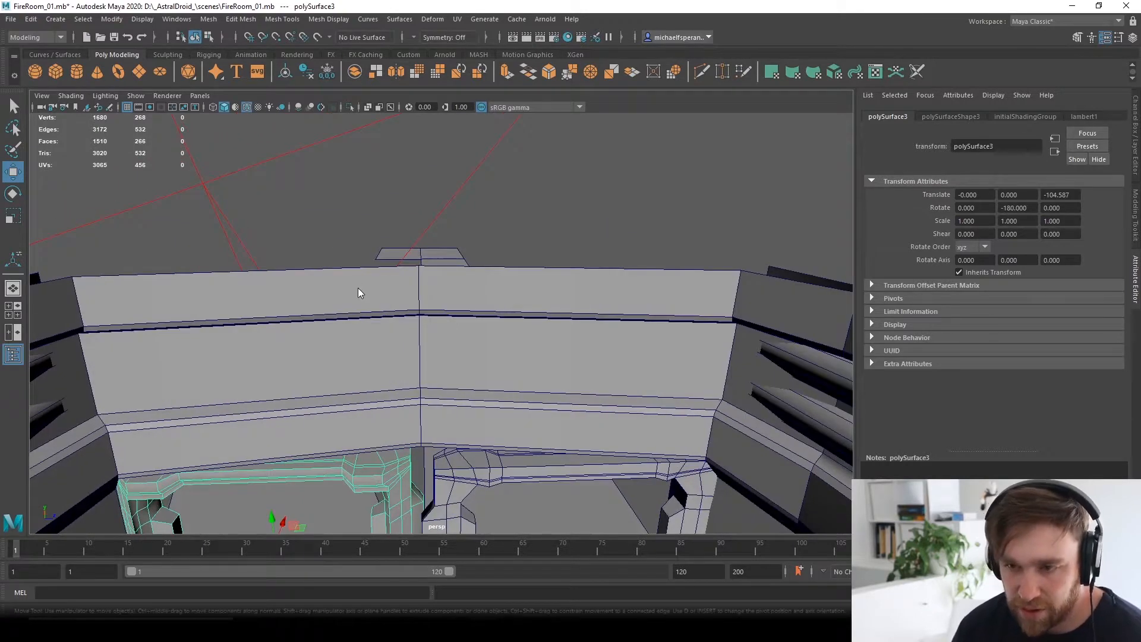
right_click_drag(358, 287, 333, 310)
left_click(347, 271)
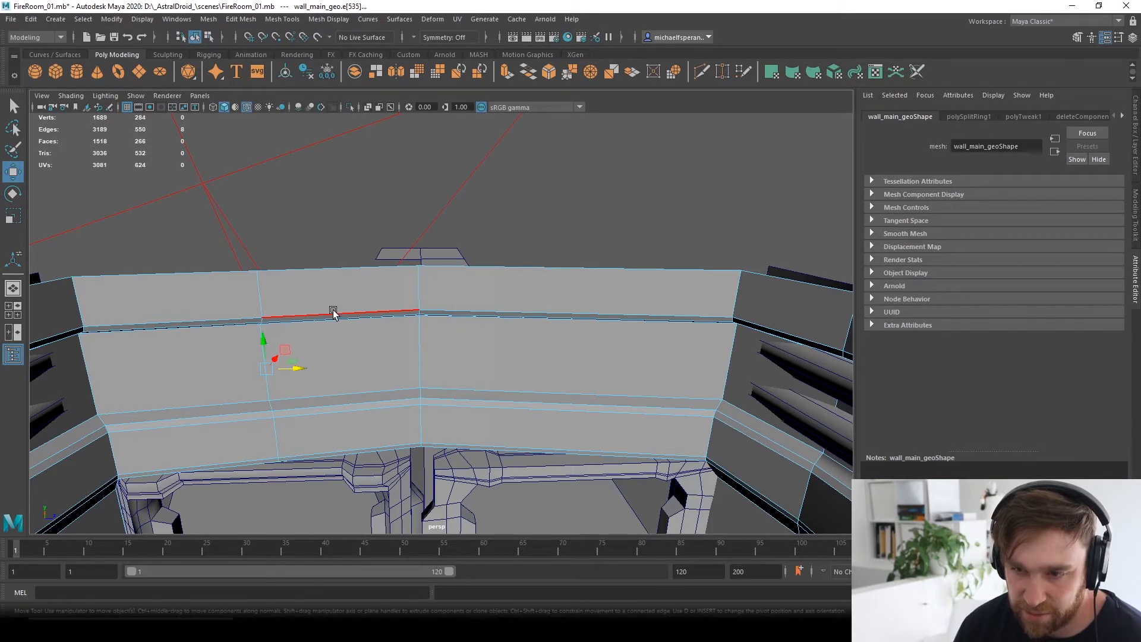
left_click(584, 273)
right_click_drag(584, 273, 586, 322, "ctrl")
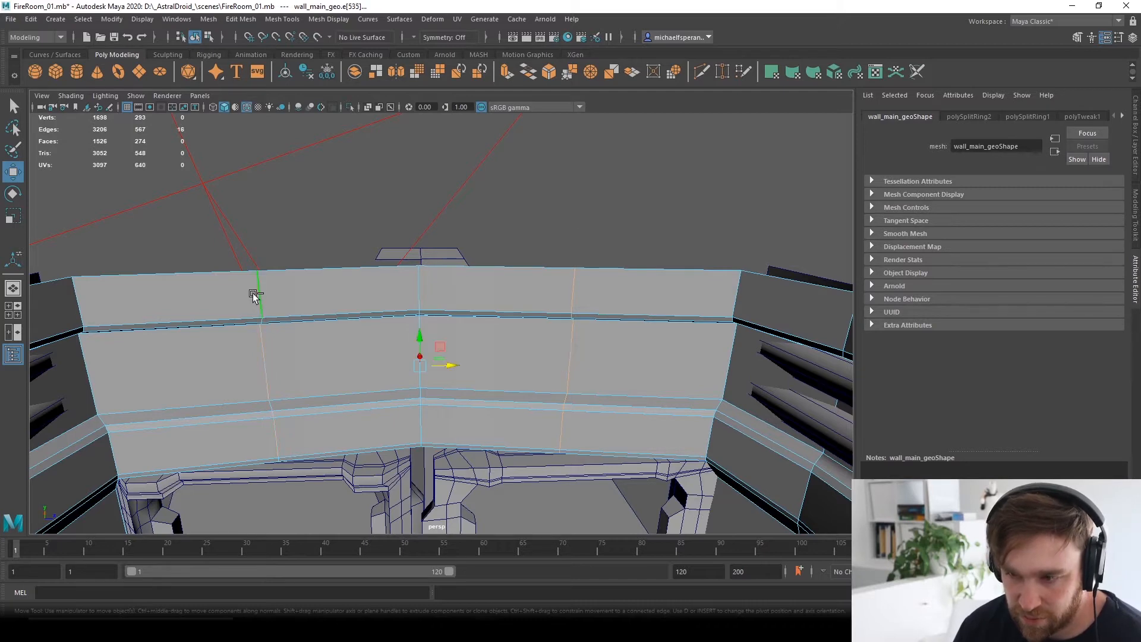
Select the new edge loop above the original arch and align its move pivot to the adjoining lengthwise wall edge.
key("r")
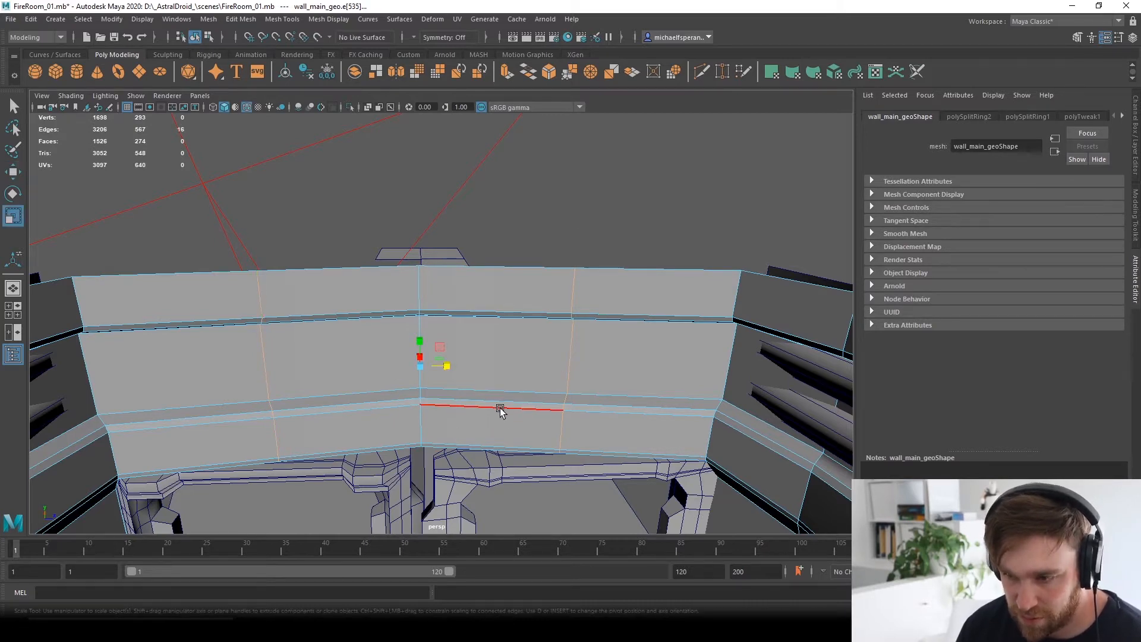
left_click_drag(500, 409, 463, 397, "alt")
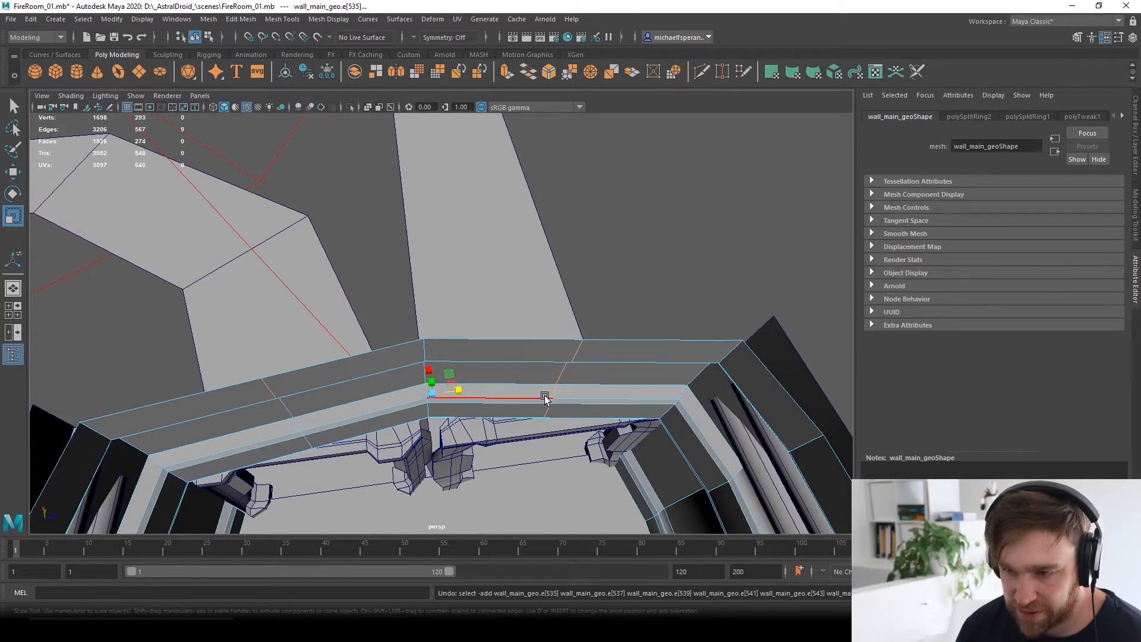
scroll(515, 395, "up", 6)
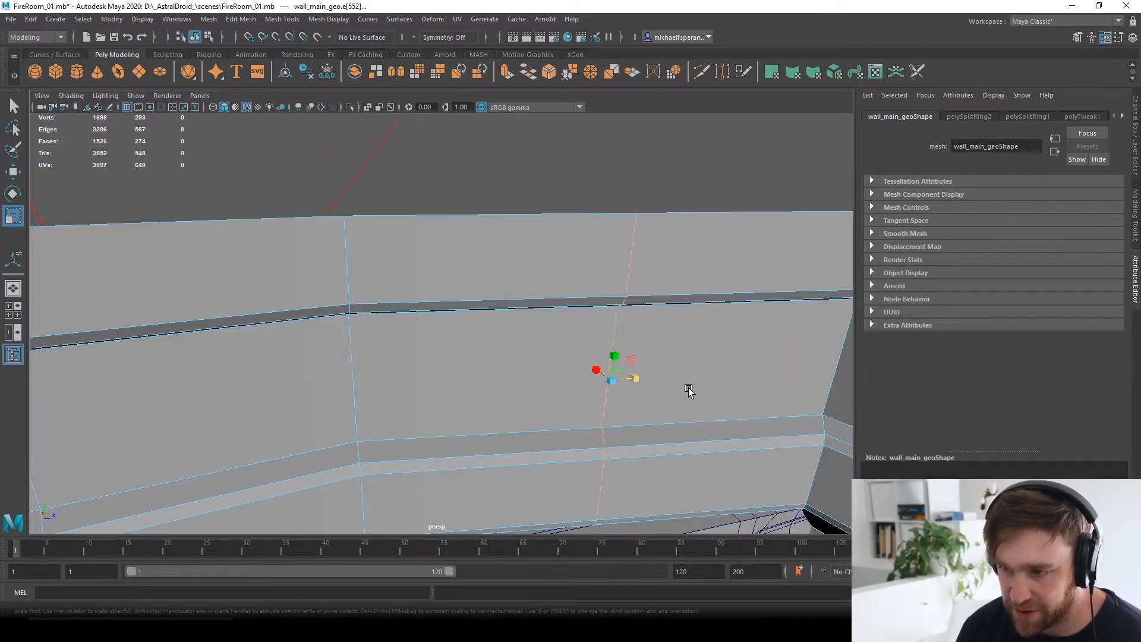
left_click_drag(689, 388, 550, 321, "alt")
scroll(561, 301, "up", 4)
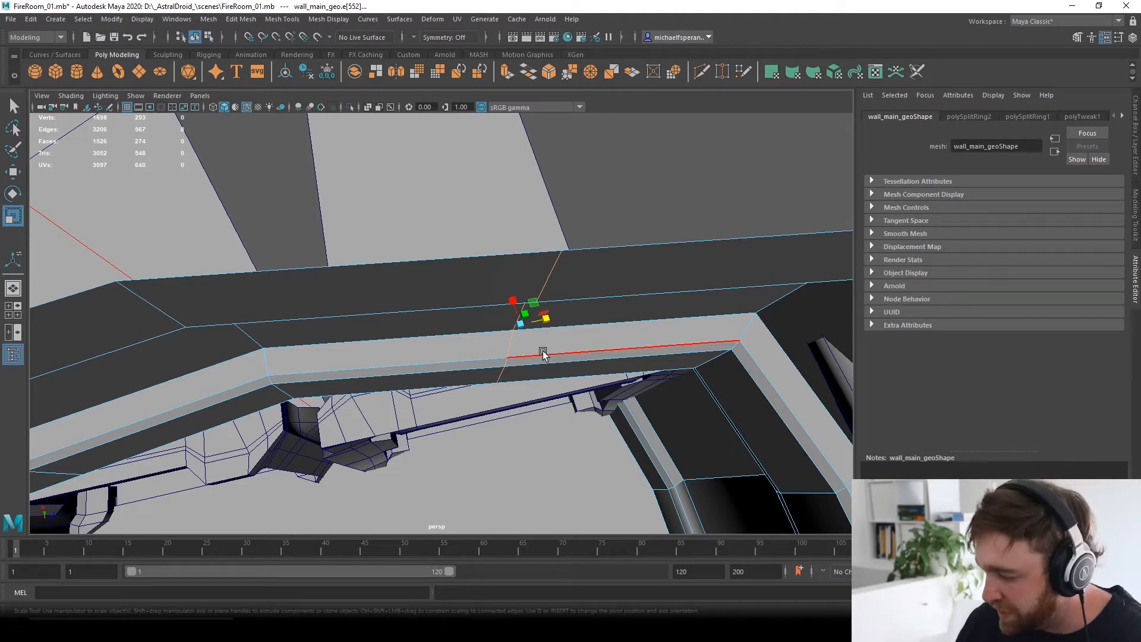
left_click_drag(543, 353, 564, 302, "alt")
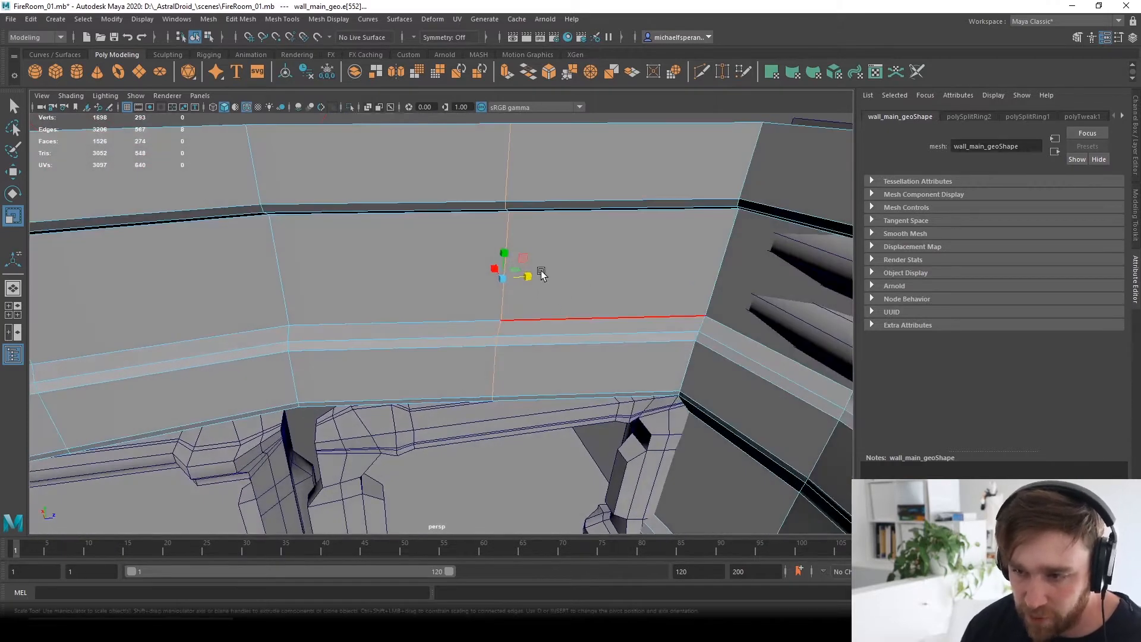
key("w")
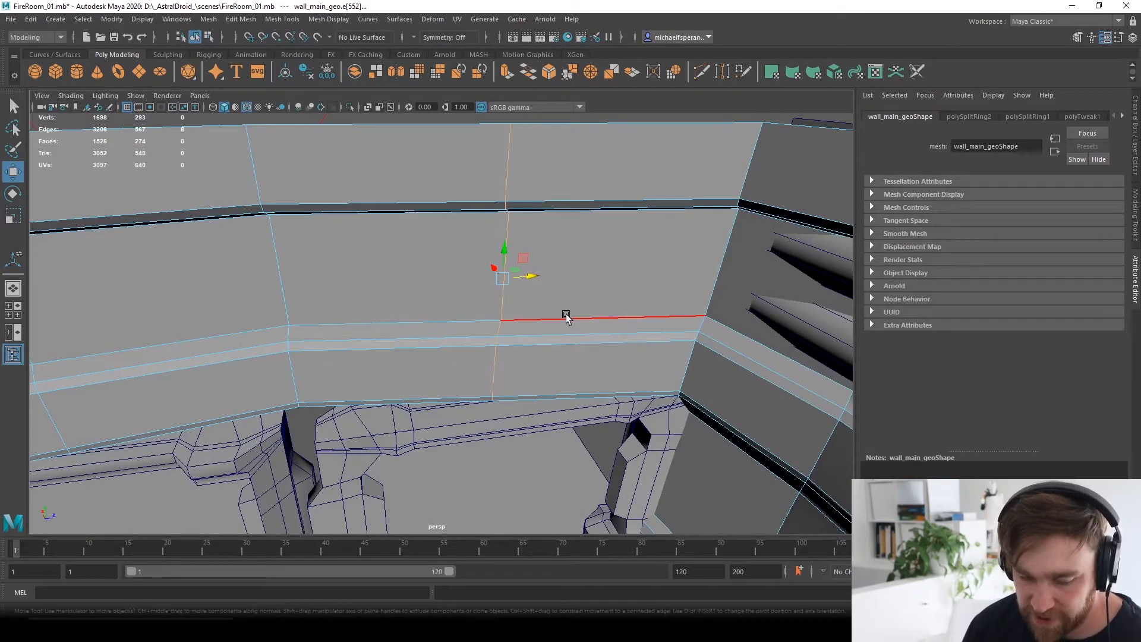
left_click_drag(565, 313, 500, 312, "alt")
key("d")
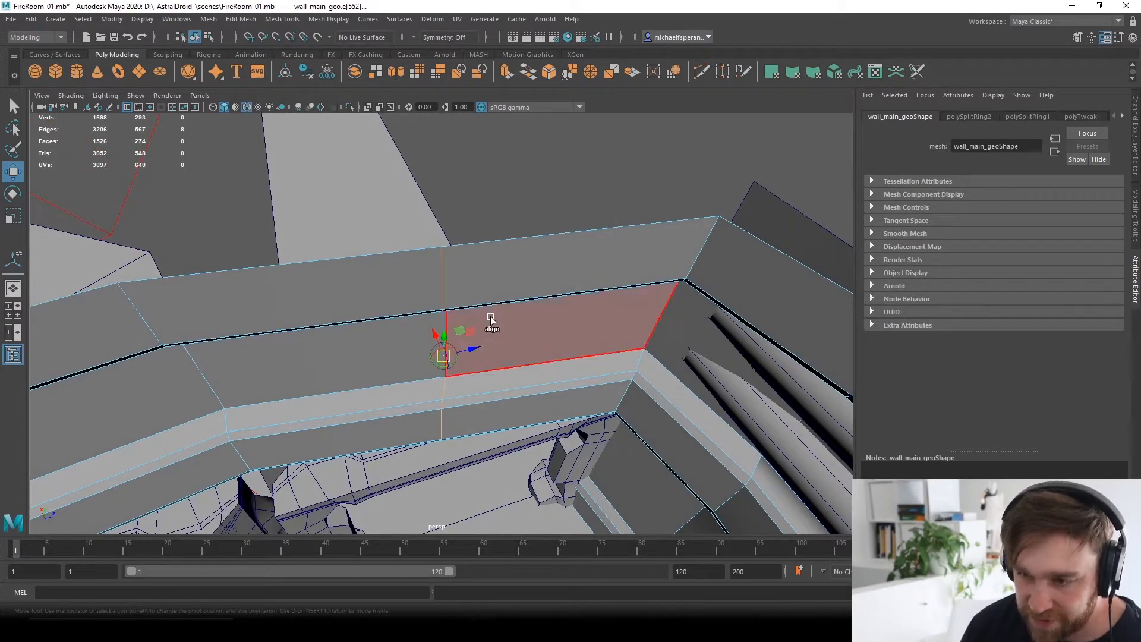
left_click(478, 304)
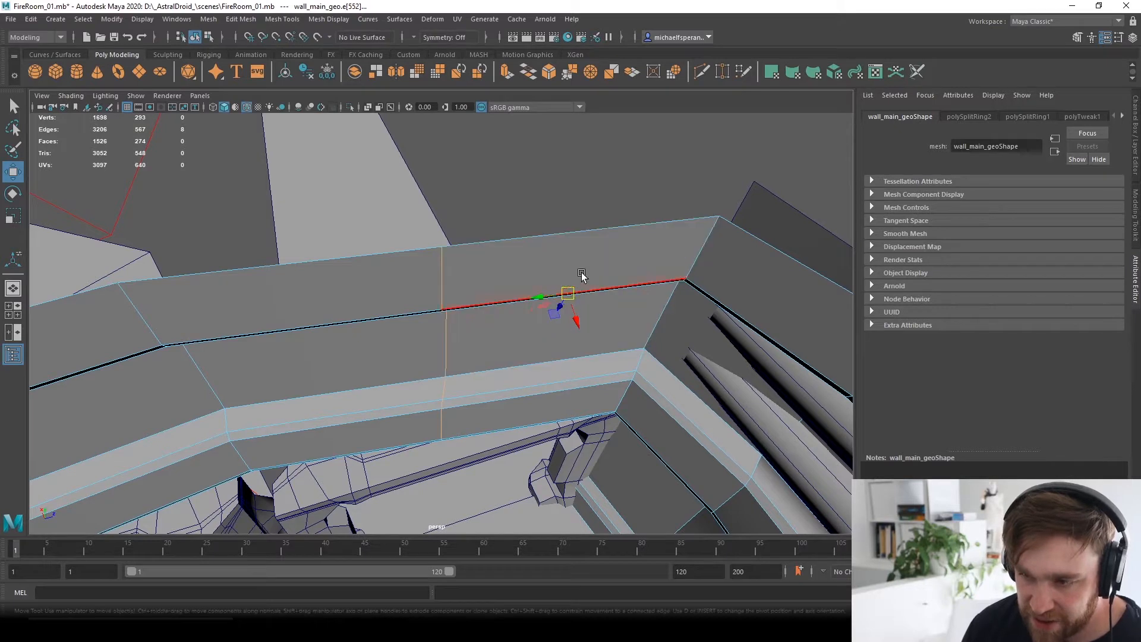
key("d")
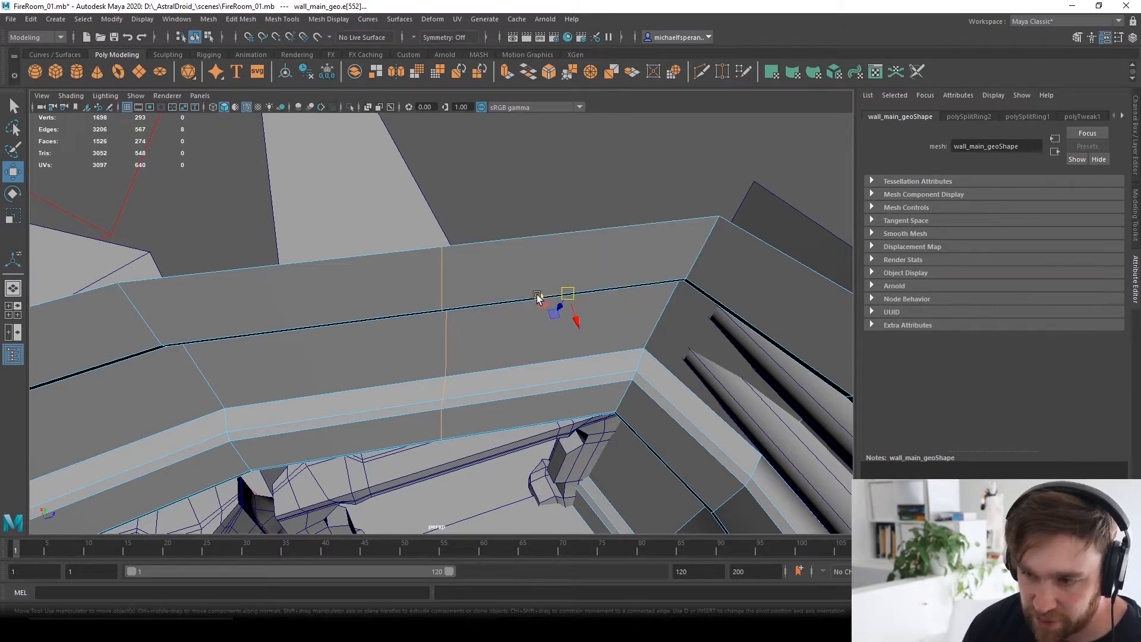
Slide the edge loop above the original arch along the wall to just short of the outer corner.
middle_click_drag(536, 294, 715, 311)
left_click_drag(467, 343, 461, 294, "alt")
middle_click_drag(447, 299, 570, 277, "alt")
right_click_drag(570, 277, 561, 301, "alt")
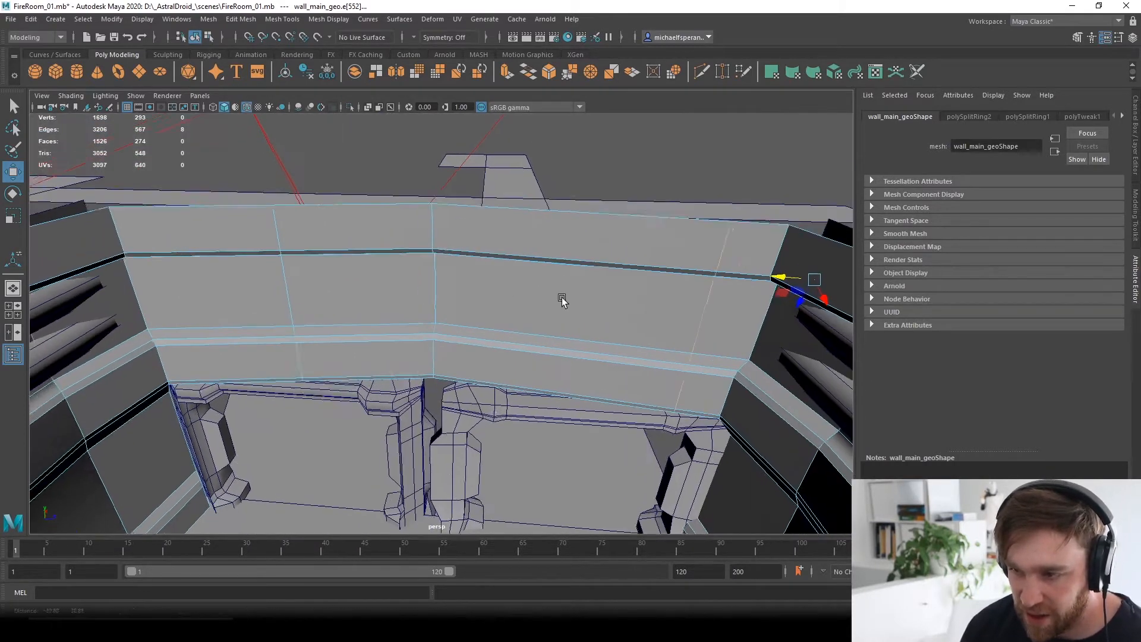
Select the new vertical edge loop in the wall section above the duplicated arch.
left_click_drag(560, 301, 543, 303, "alt")
middle_click_drag(285, 303, 331, 313, "alt")
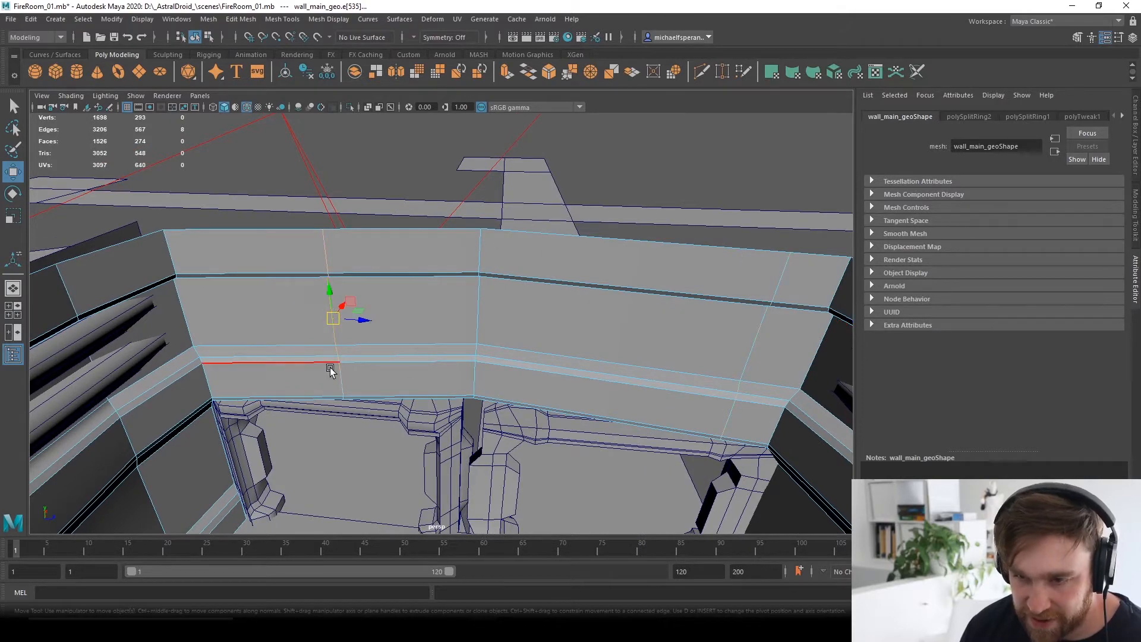
left_click_drag(331, 369, 380, 346, "alt")
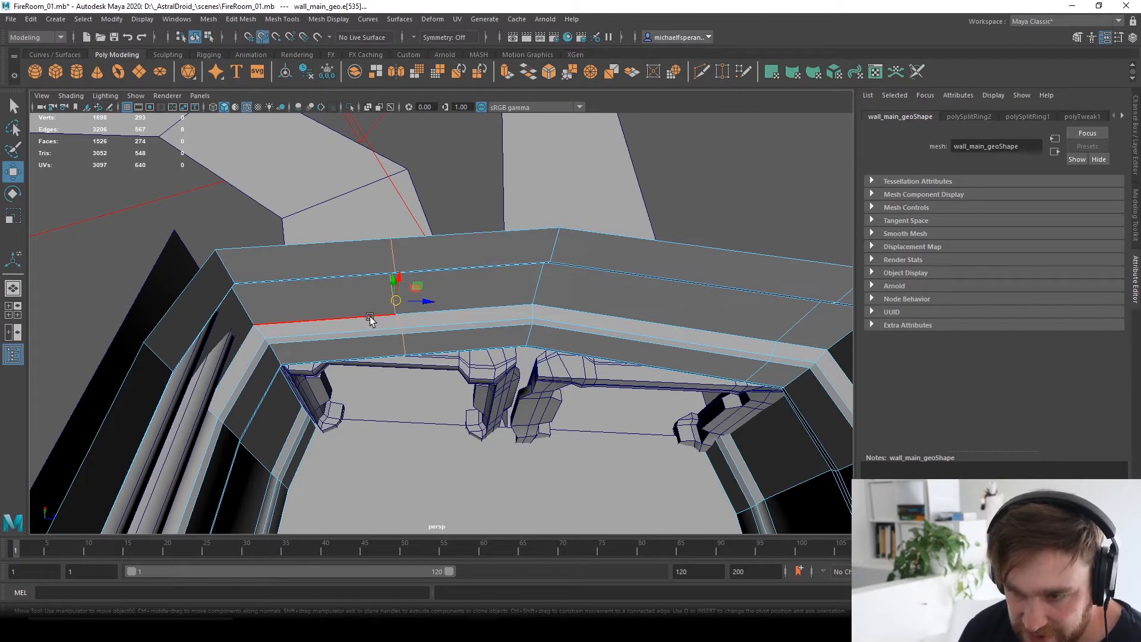
left_click(369, 319)
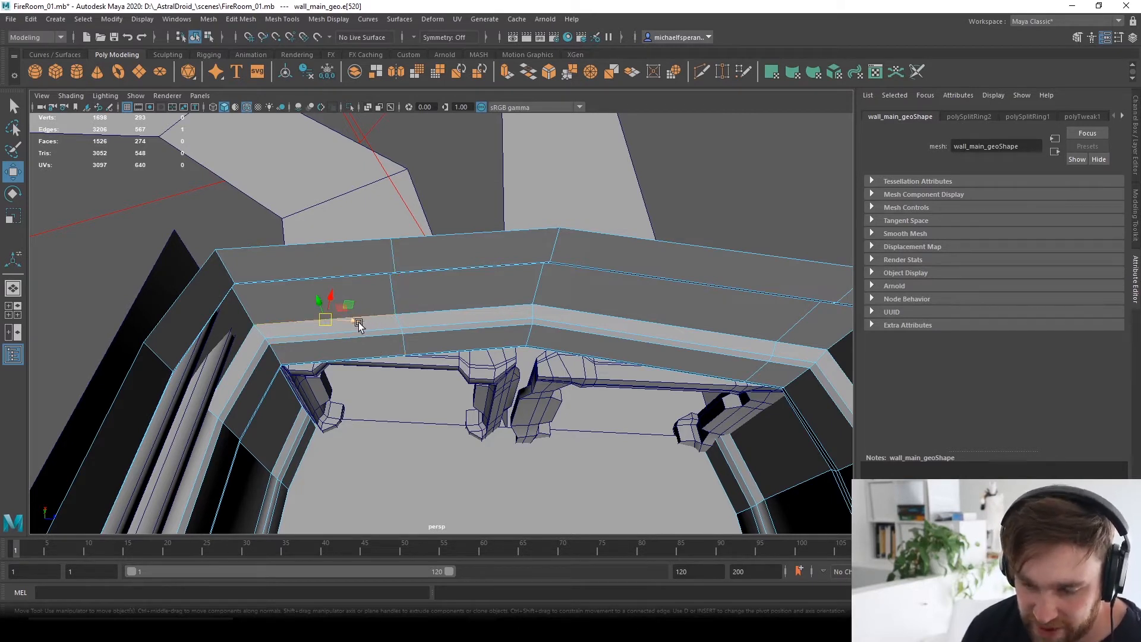
key("d")
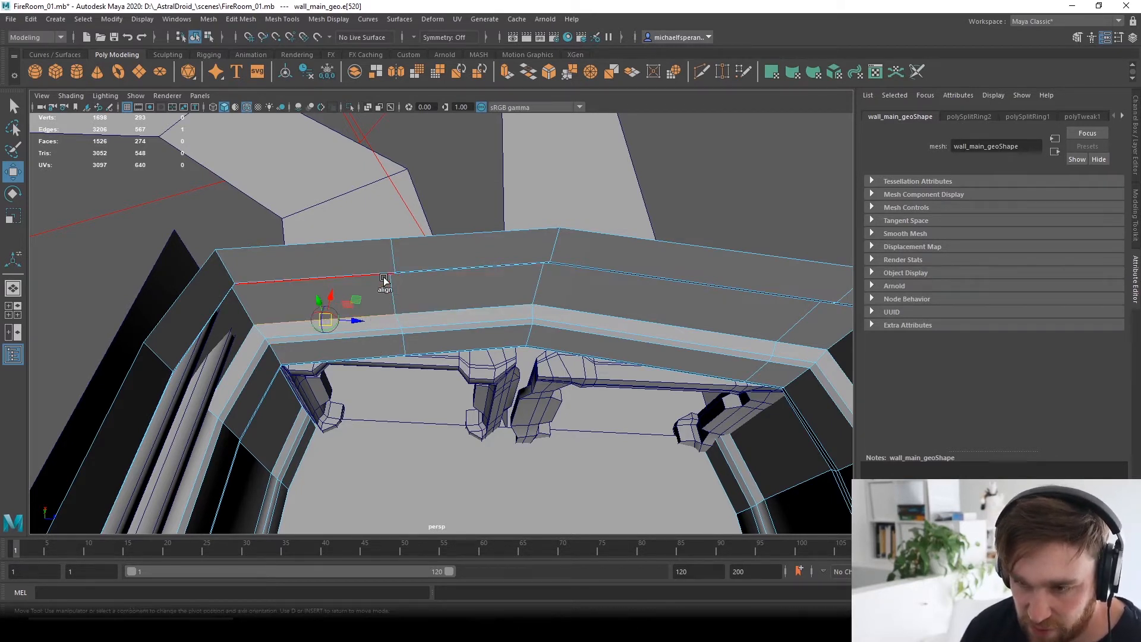
left_click(376, 274)
left_click_drag(354, 276, 337, 277)
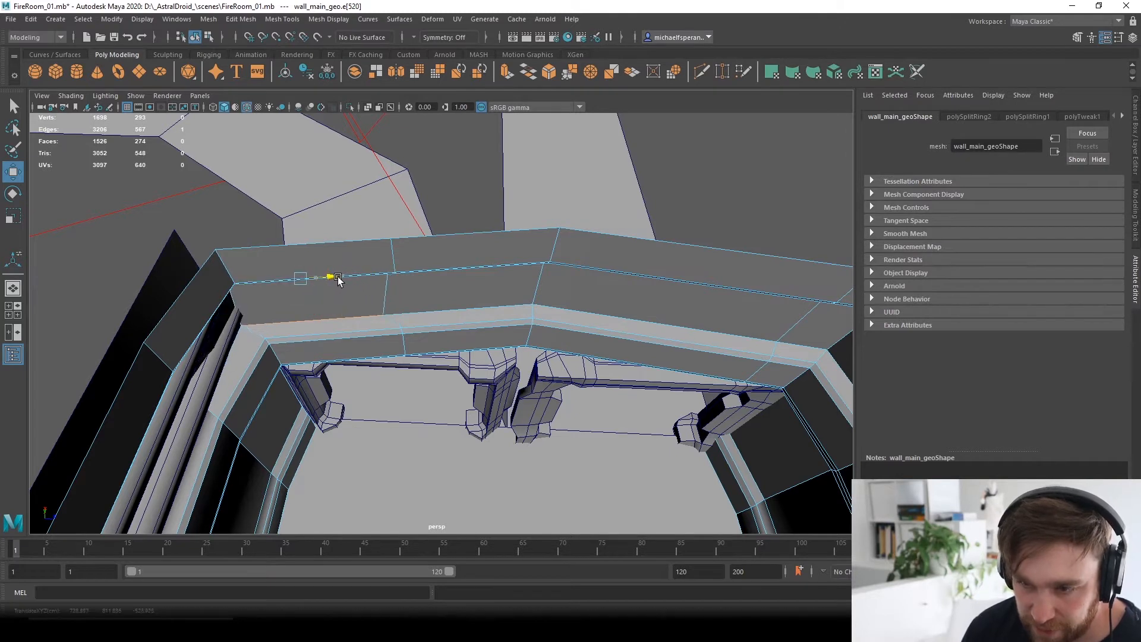
key("ctrl+z")
key("ctrl+z")
key("ctrl+z")
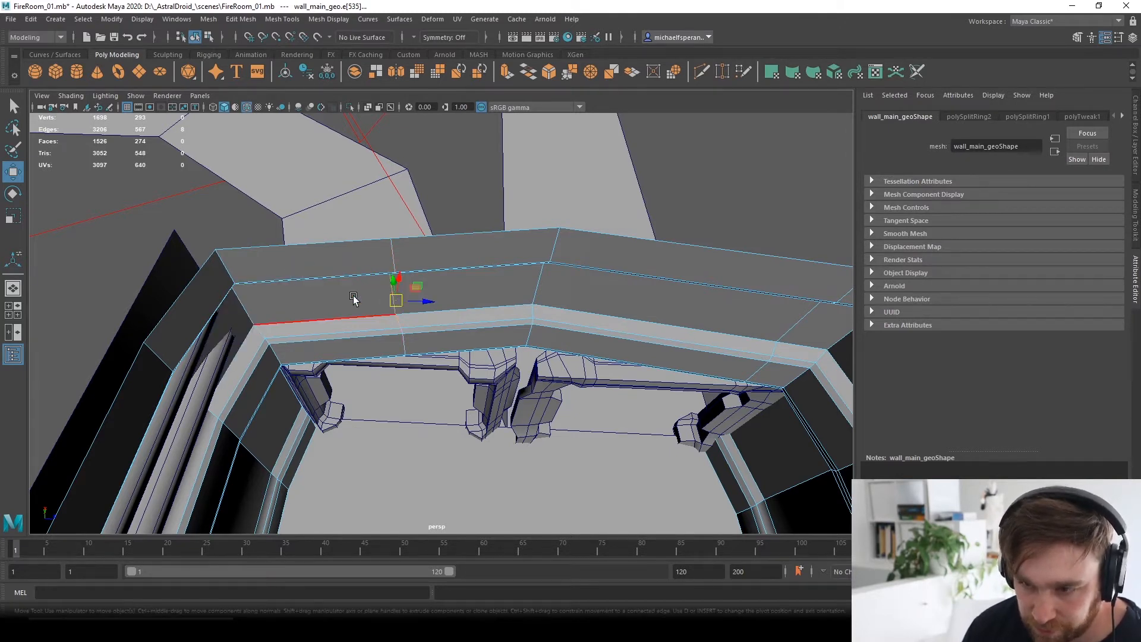
Align the pivot of the loop above the duplicated arch to the lengthwise wall edge and slide the loop near the outer corner.
left_click(334, 276)
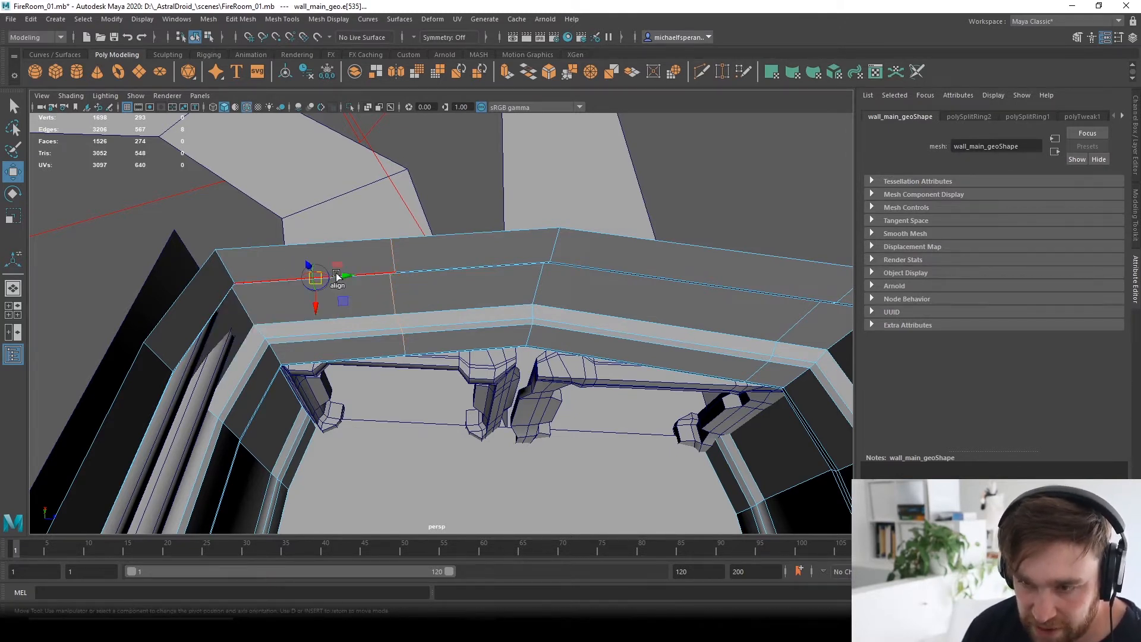
left_click_drag(354, 278, 230, 287)
left_click_drag(379, 315, 552, 293, "alt")
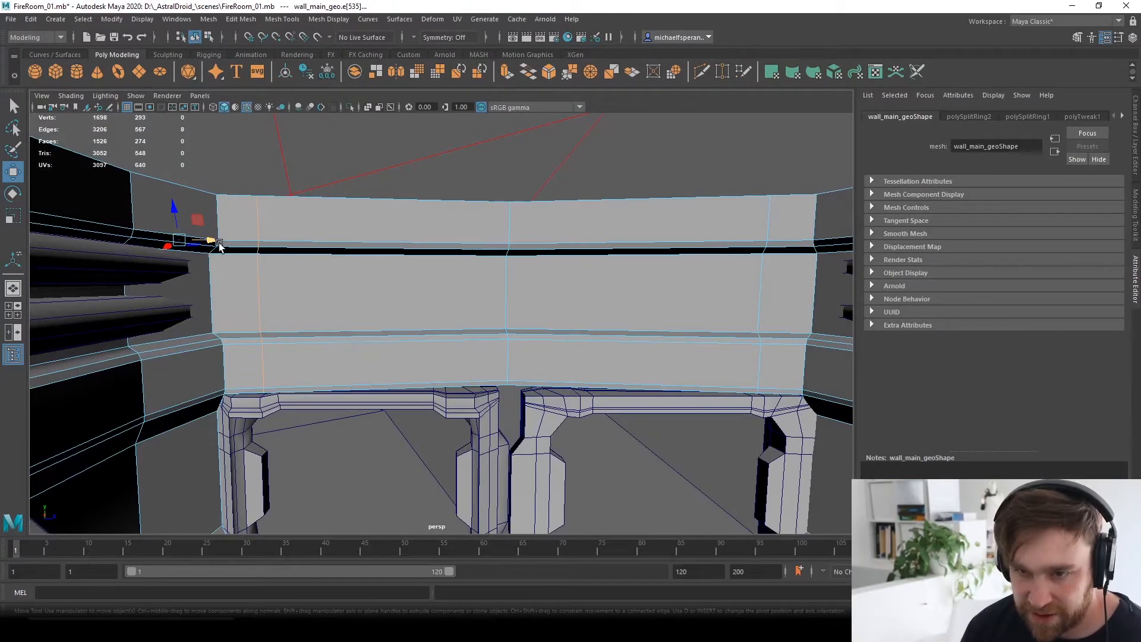
left_click_drag(220, 246, 217, 243)
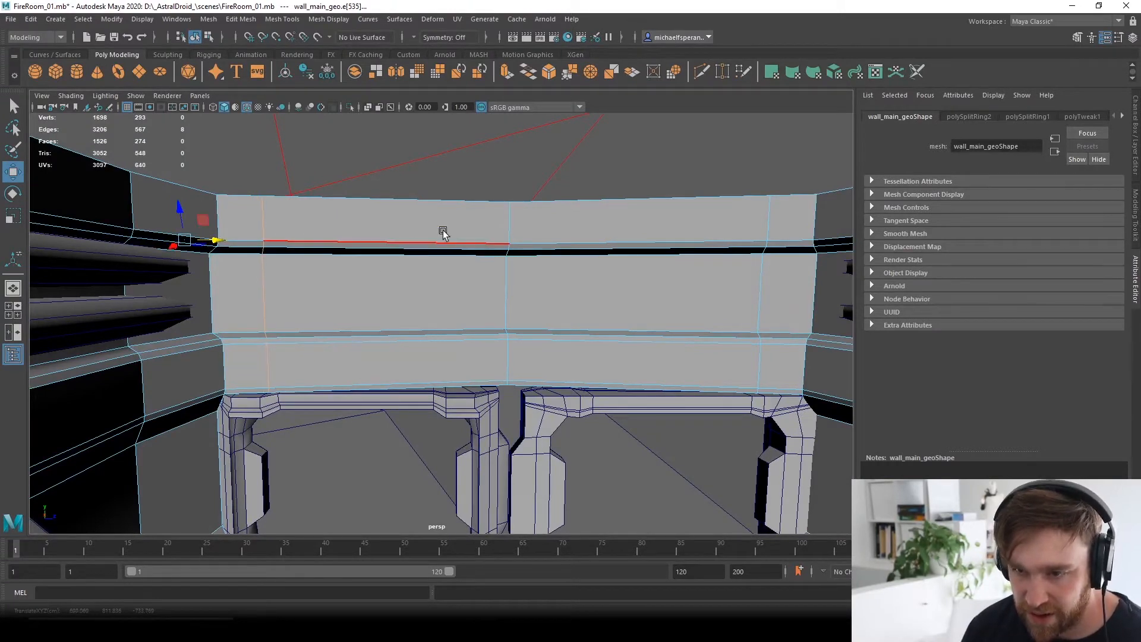
Return the main wall to object mode and reset its translate, rotate and scale transformations.
right_click_drag(441, 235, 522, 235)
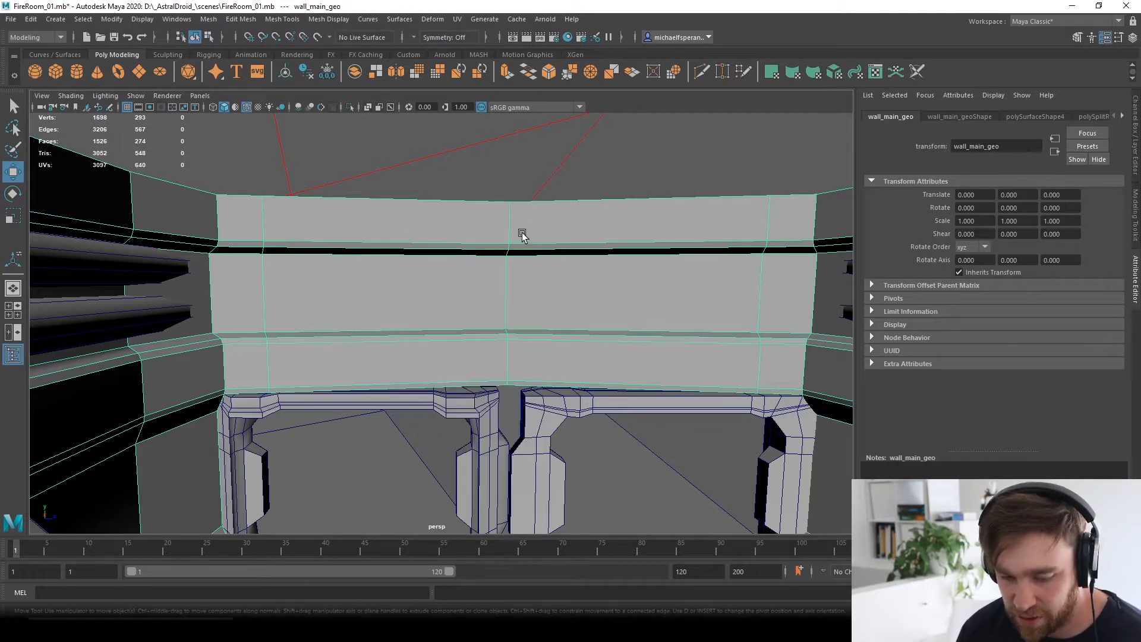
left_click(175, 20)
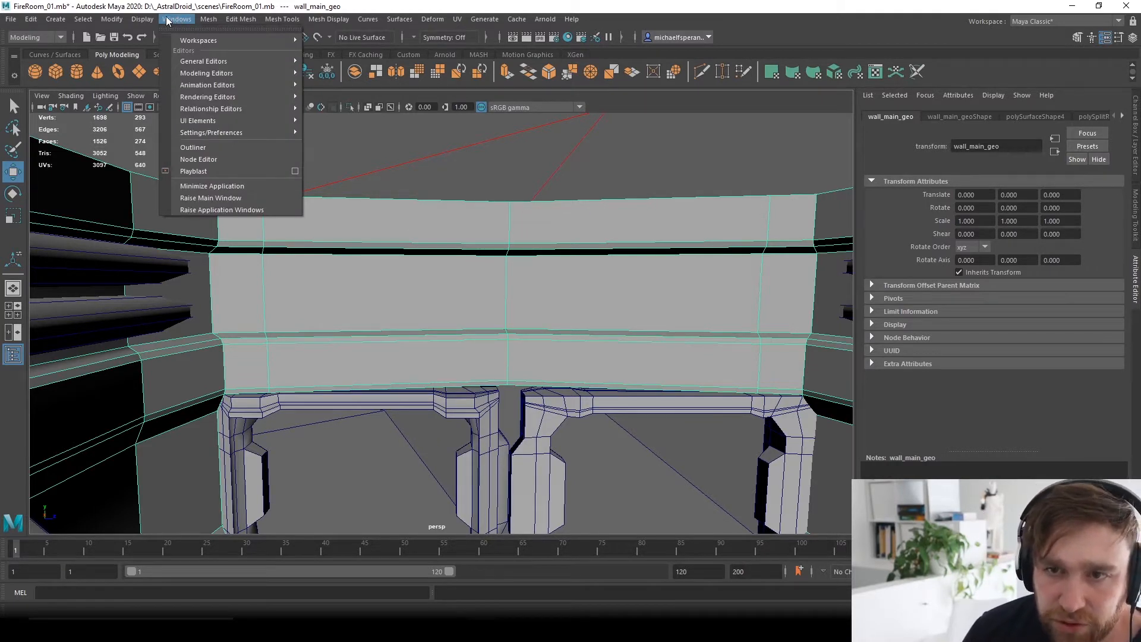
mouse_move(119, 24)
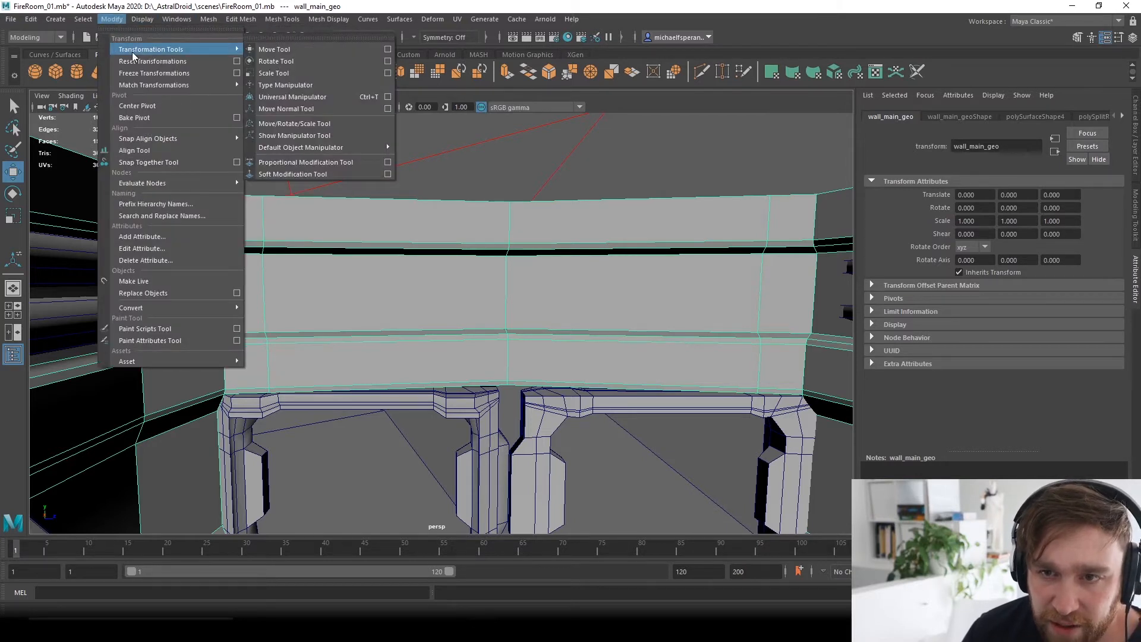
left_click(237, 61)
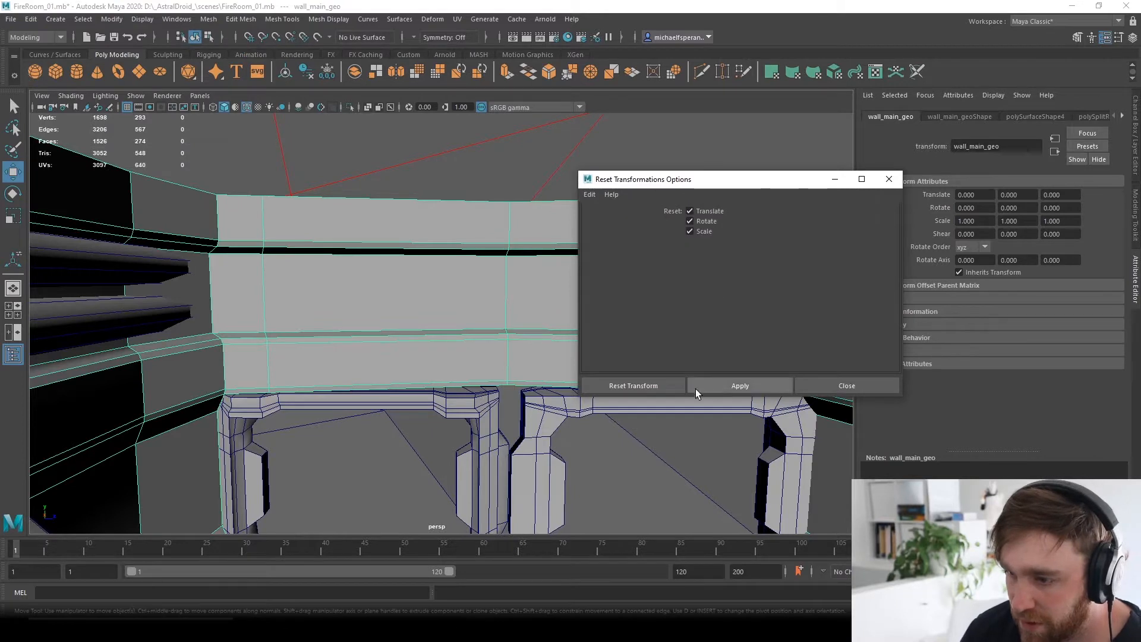
left_click(647, 387)
Reset the Move Tool settings to their defaults and close the tool settings.
left_click(180, 19)
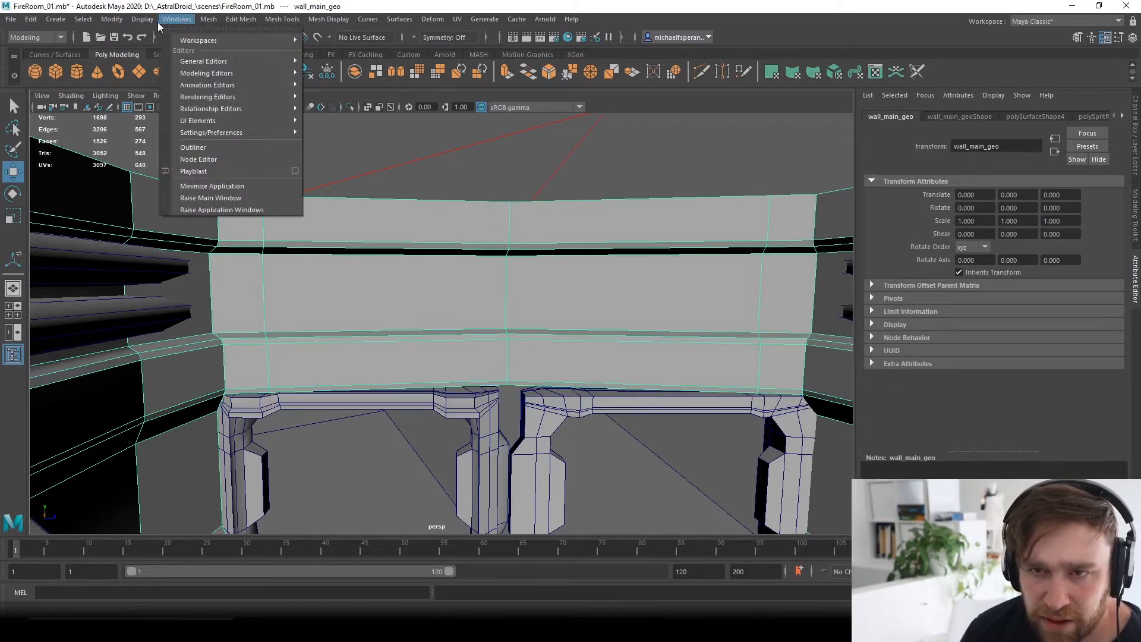
mouse_move(196, 50)
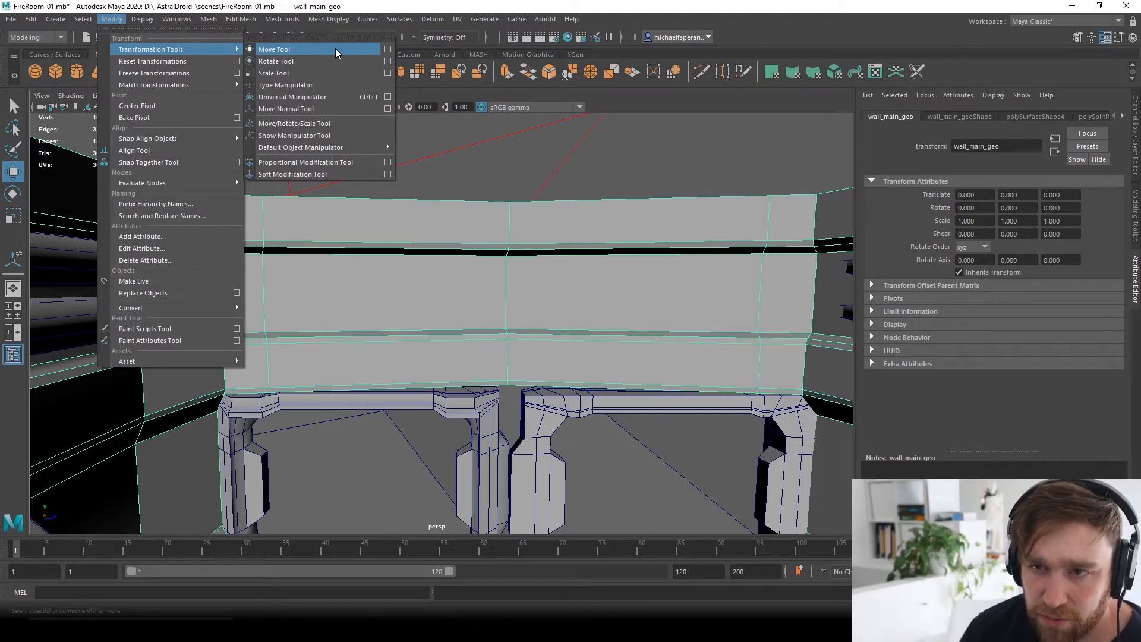
left_click(388, 49)
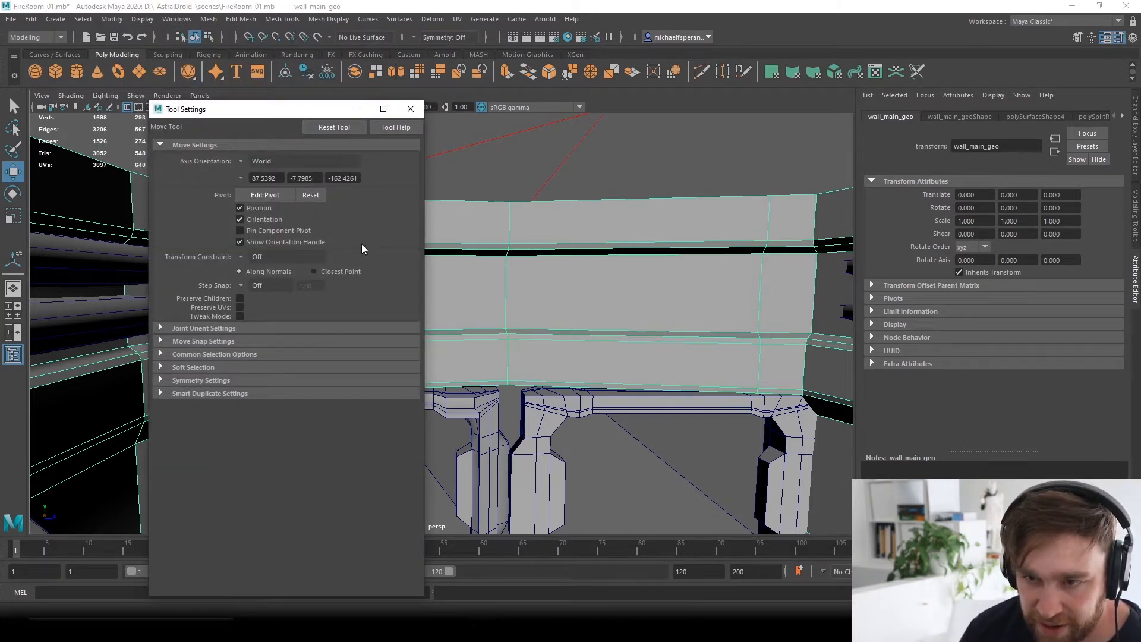
left_click(335, 127)
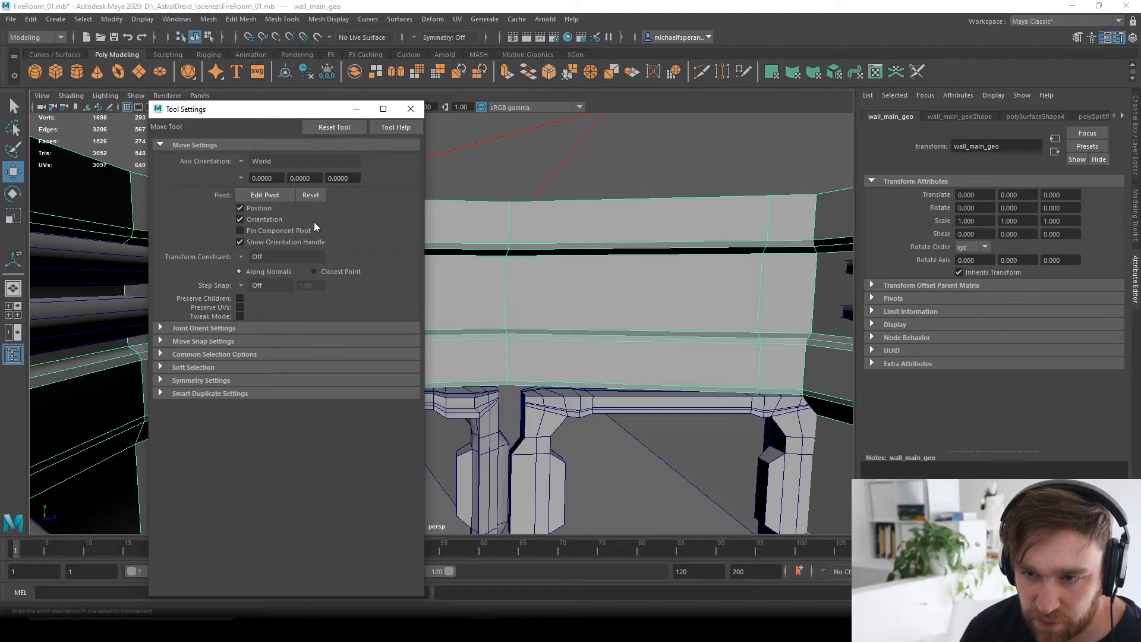
left_click(410, 109)
left_click_drag(560, 248, 565, 334, "alt")
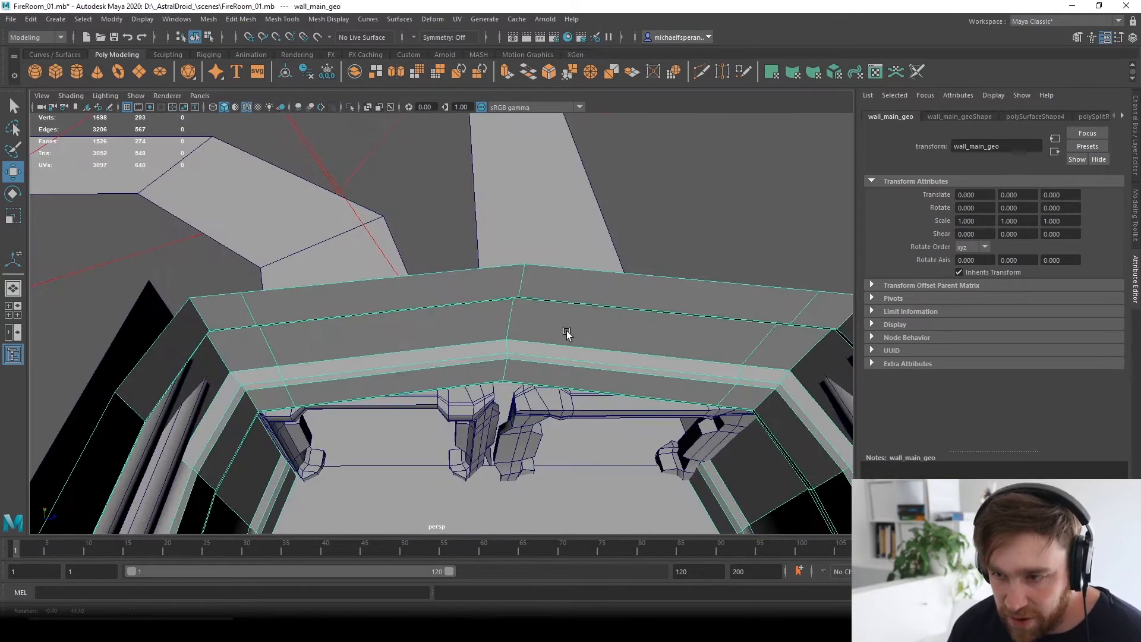
key("s")
middle_click_drag(564, 297, 520, 326)
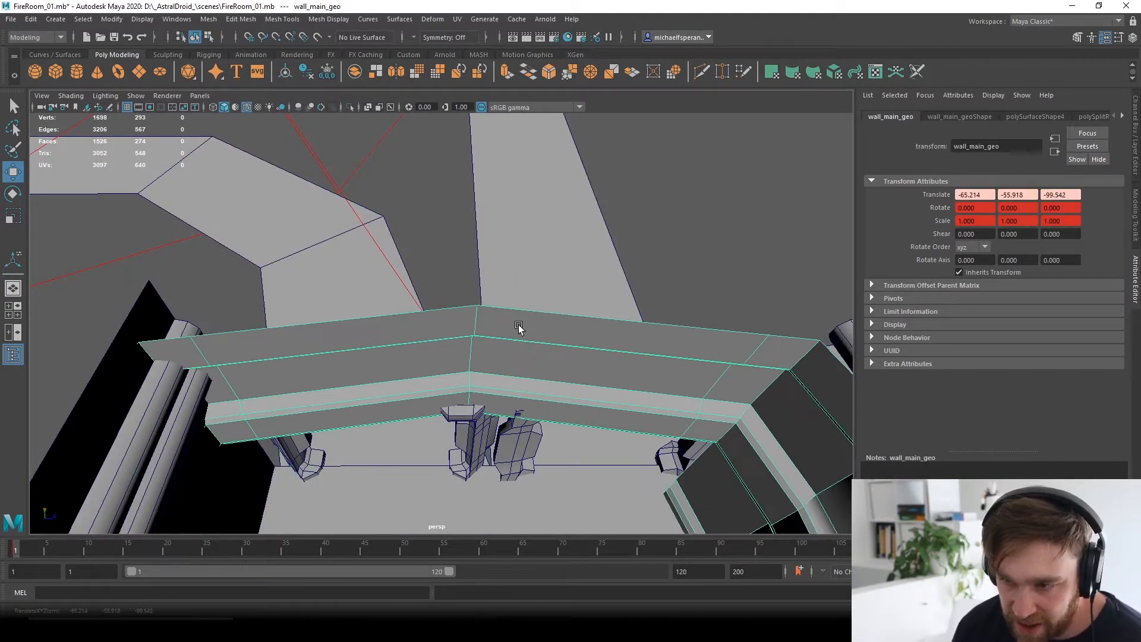
key("ctrl+z")
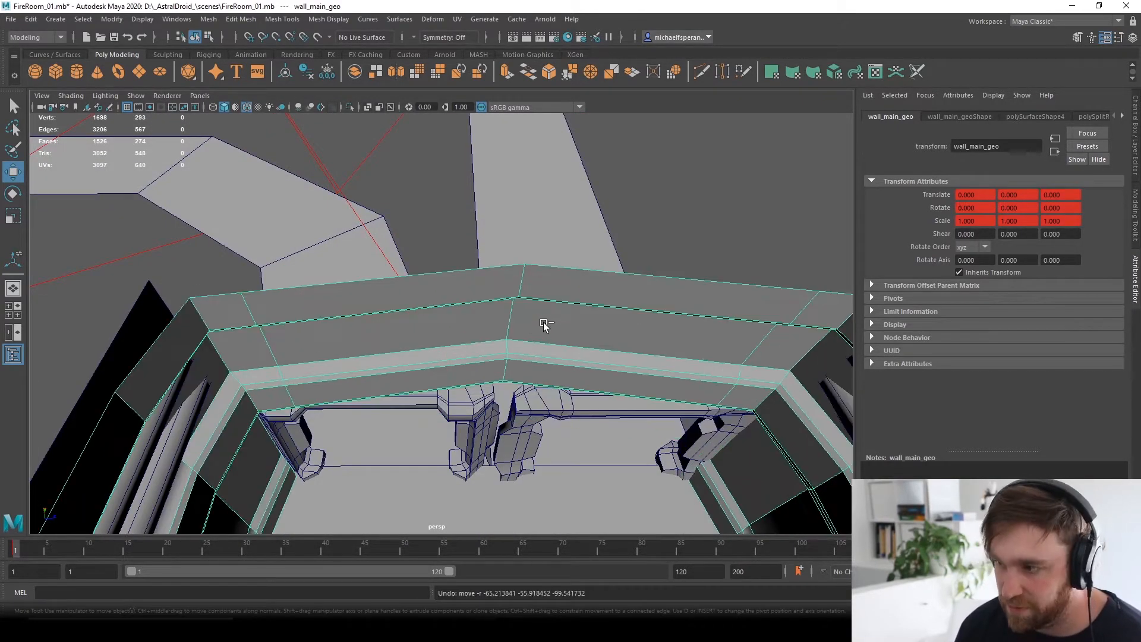
Break the connections on all translate, rotate, scale and visibility channels of wall_main_geo.
left_click_drag(576, 318, 571, 294, "alt")
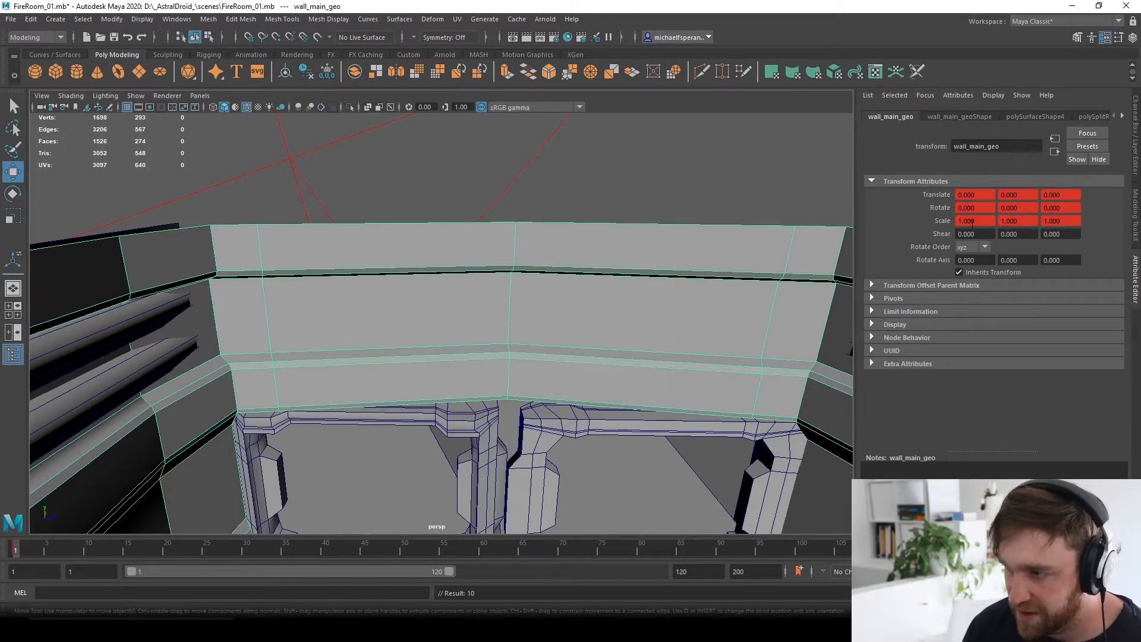
left_click(1134, 142)
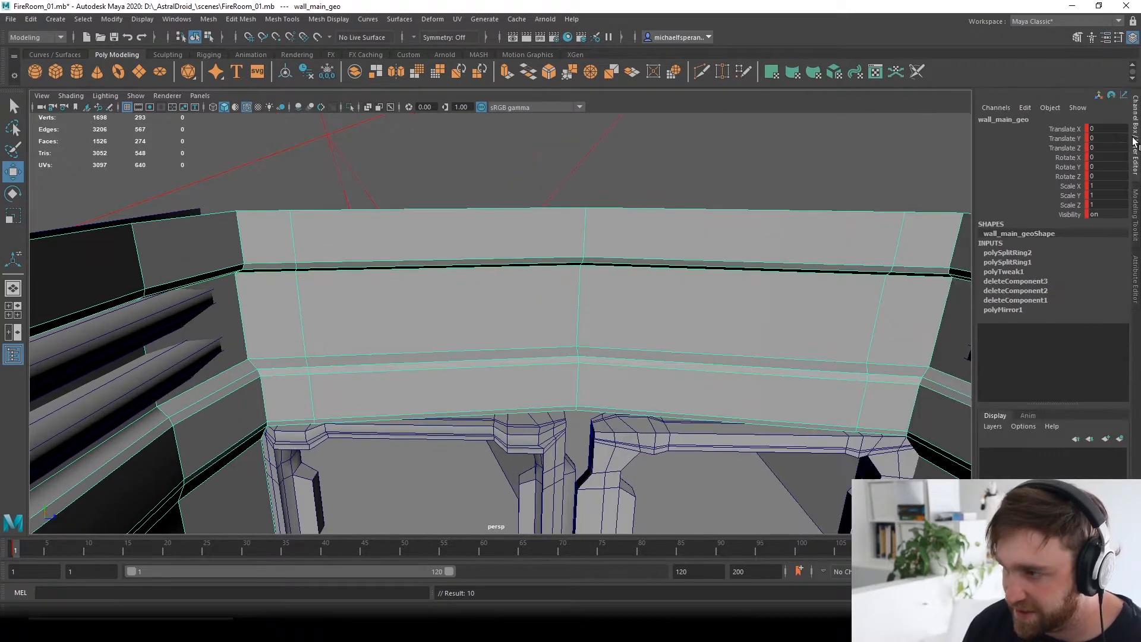
left_click_drag(1075, 130, 1070, 214)
right_click(1059, 174)
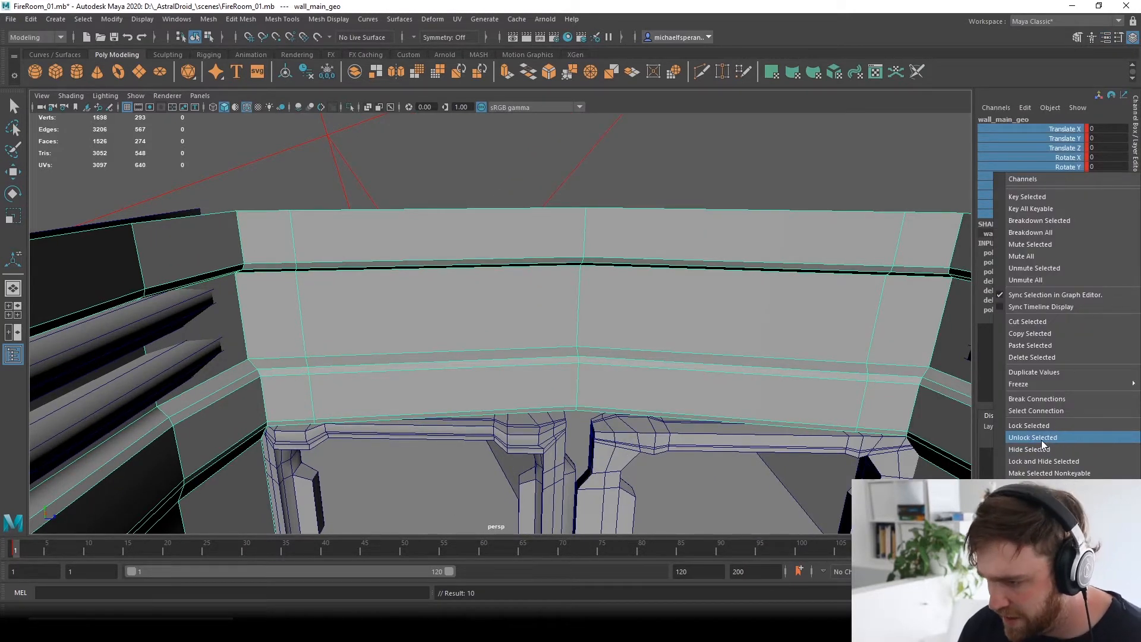
left_click(1013, 399)
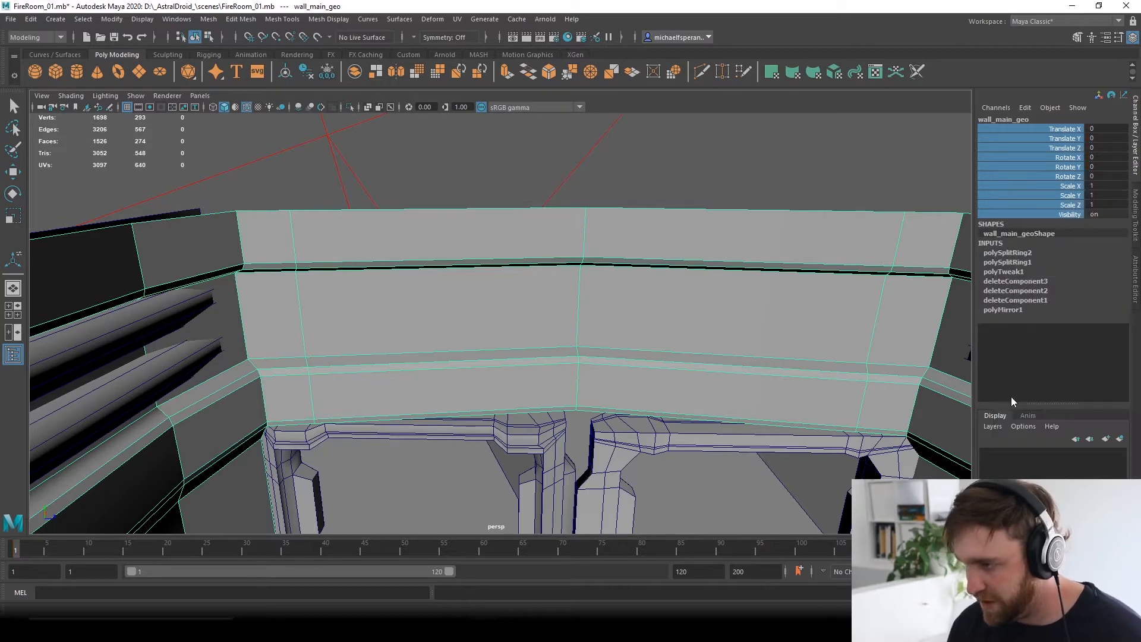
Switch the wall to edge selection and select the vertical loop above the duplicated arch for moving.
left_click_drag(566, 294, 458, 280, "alt")
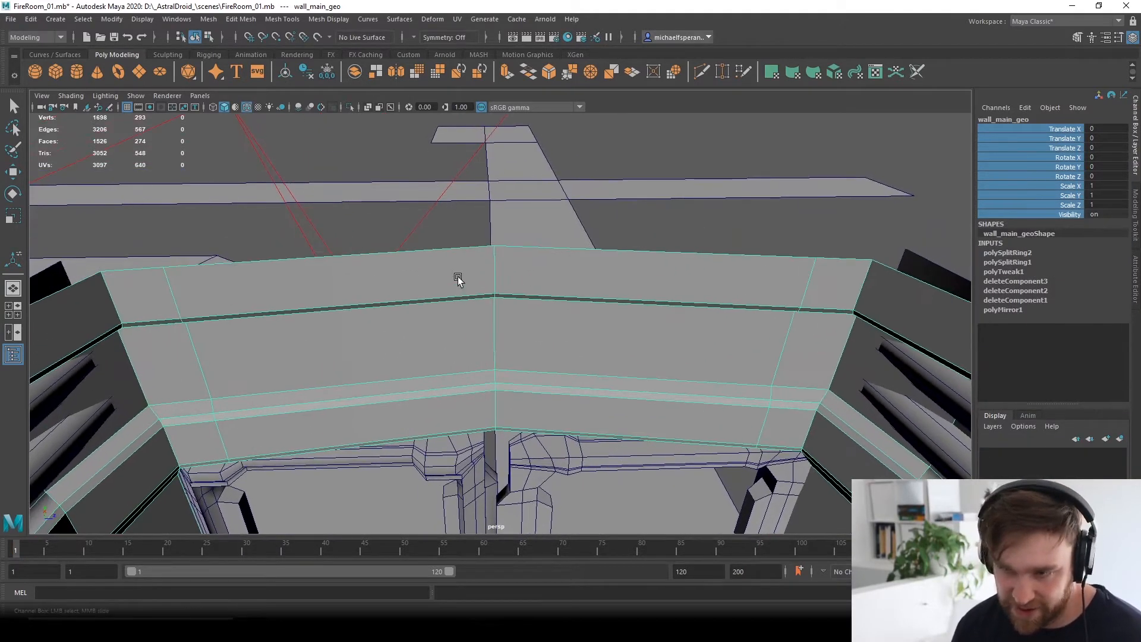
right_click(458, 277)
left_click(490, 259)
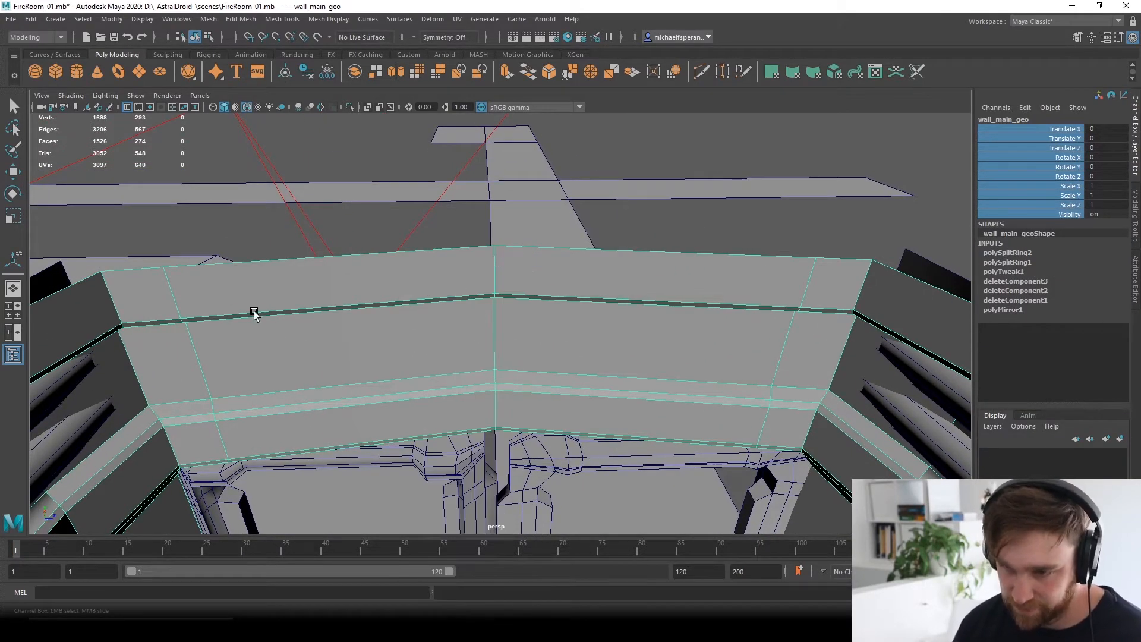
right_click(202, 292)
left_click(202, 260)
double_click(171, 291)
key("w")
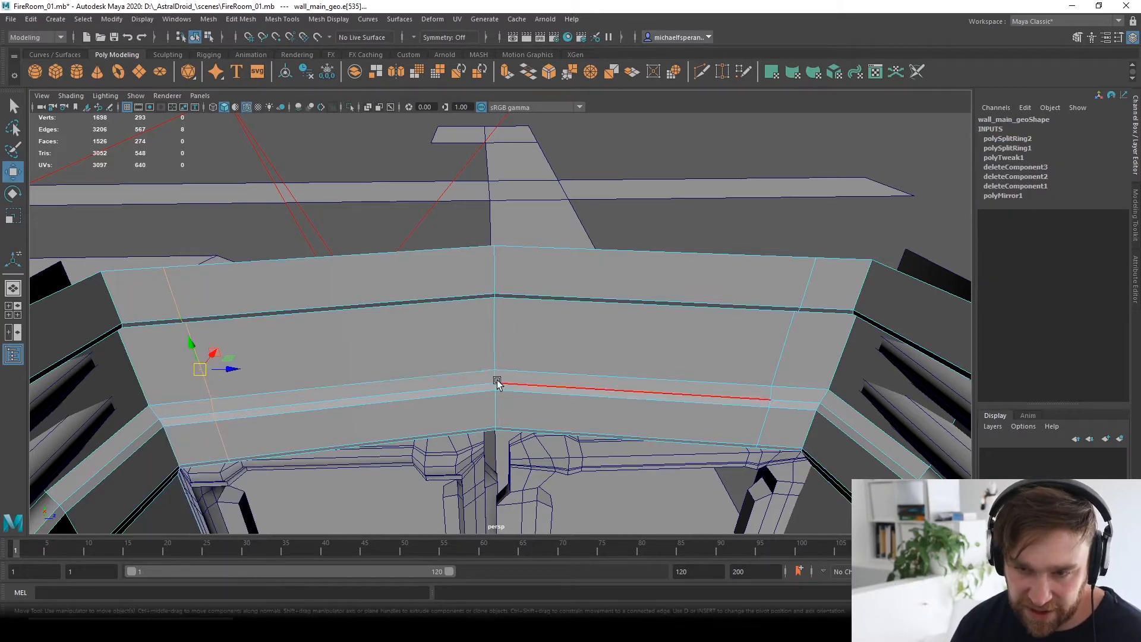
Move the loop above the duplicated arch outward on one axis, vertex-snapping it level with the wall section's middle corner.
left_click_drag(497, 382, 339, 298, "alt")
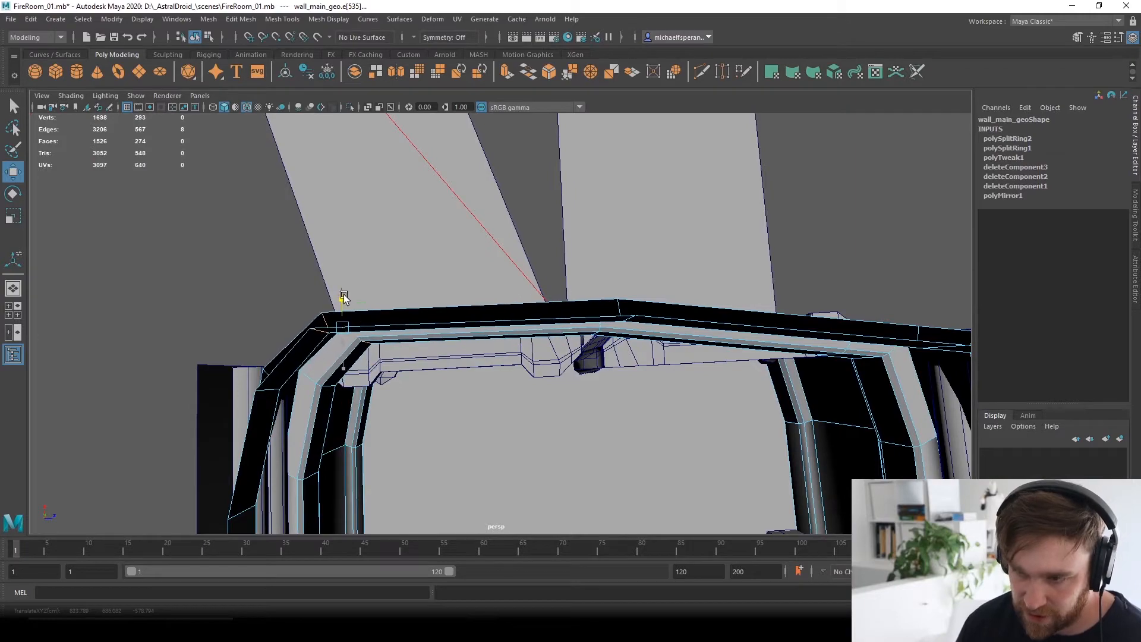
key("ctrl+z")
left_click_drag(395, 332, 435, 271, "alt")
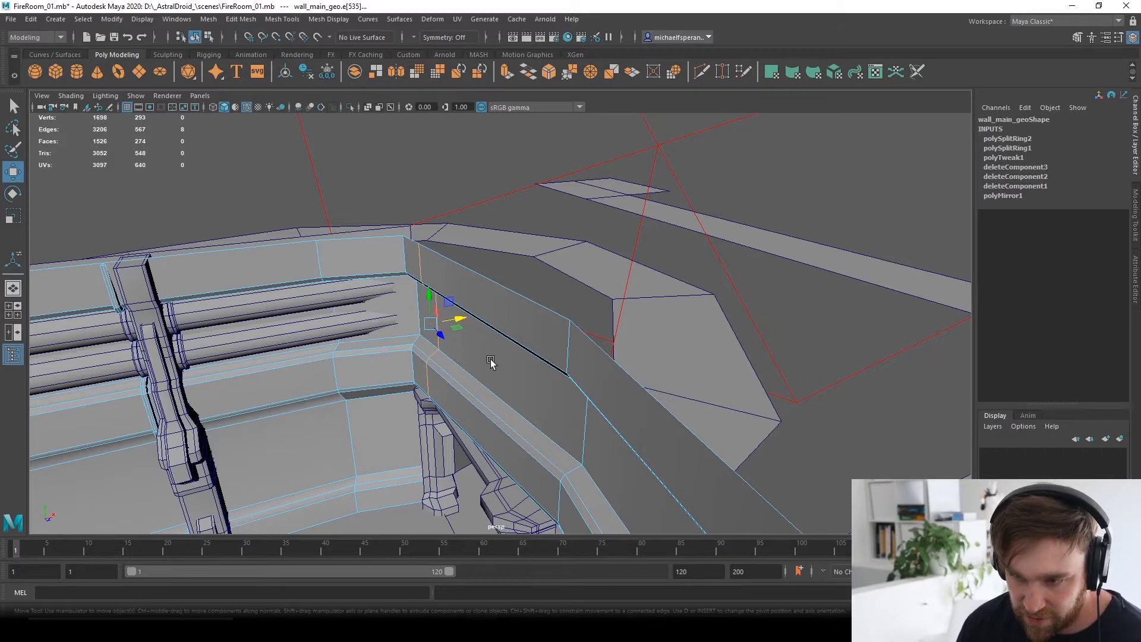
left_click_drag(491, 362, 486, 373, "alt")
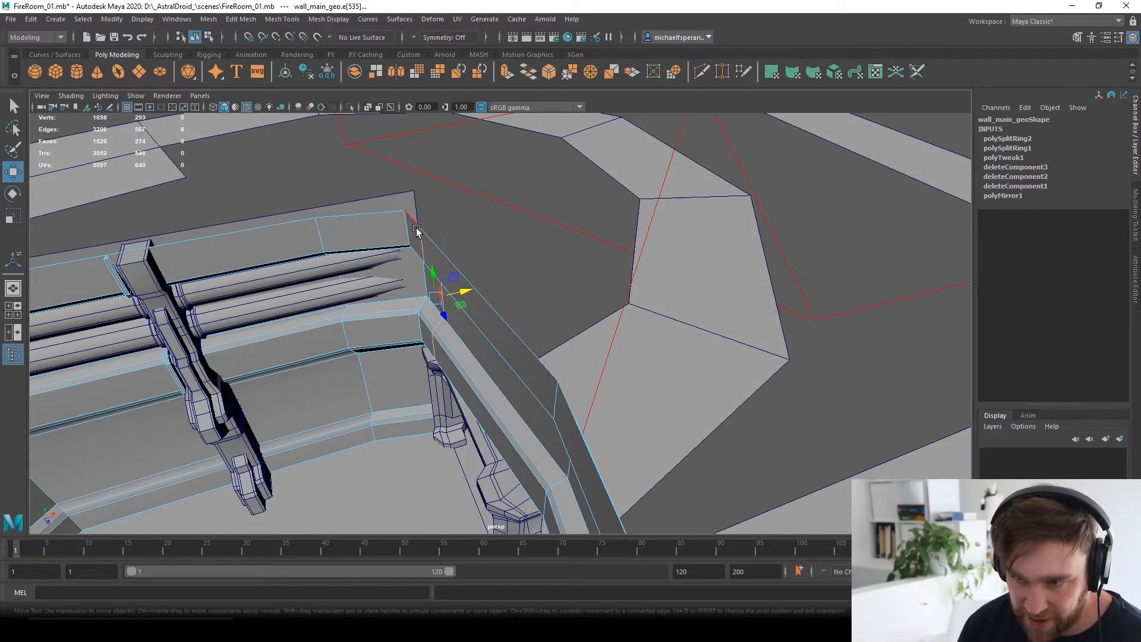
key("v")
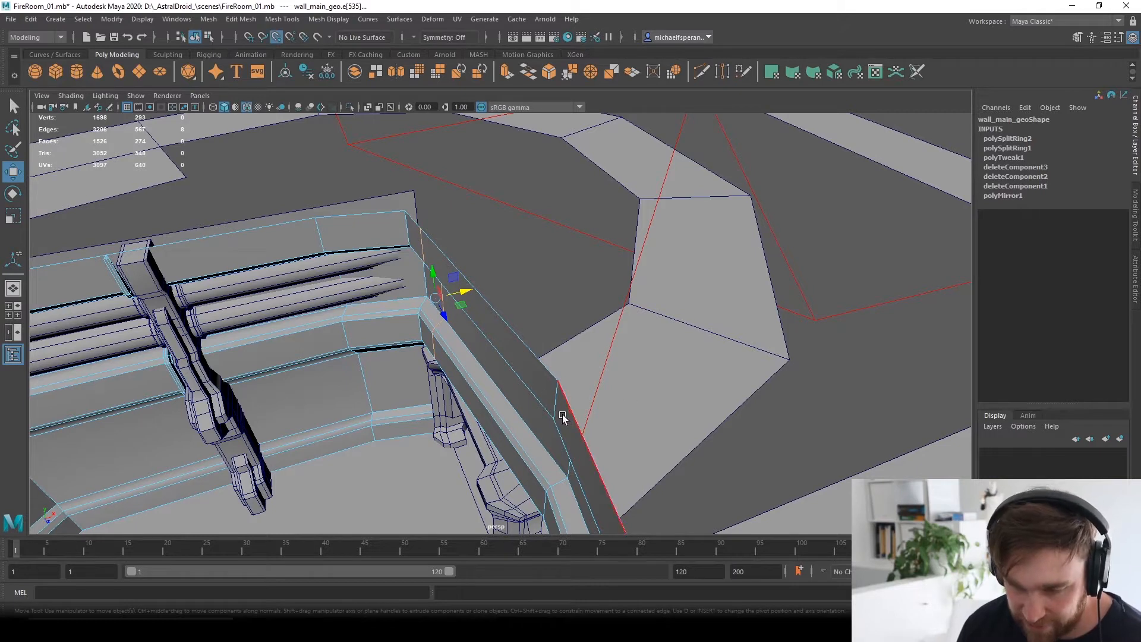
left_click(466, 291)
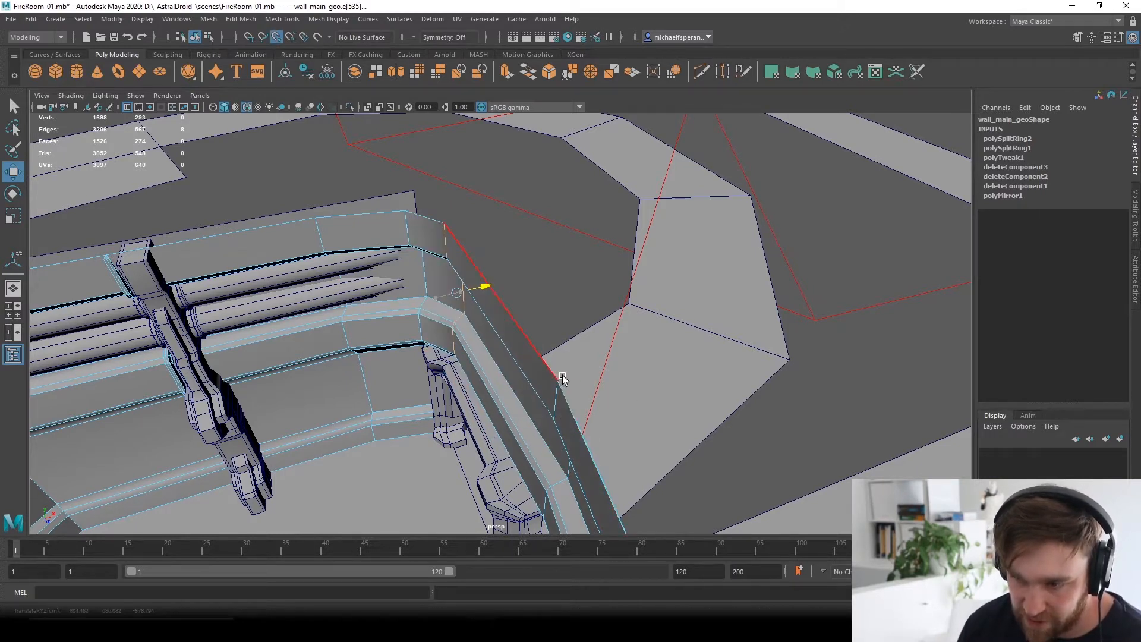
left_click_drag(583, 333, 439, 295, "alt")
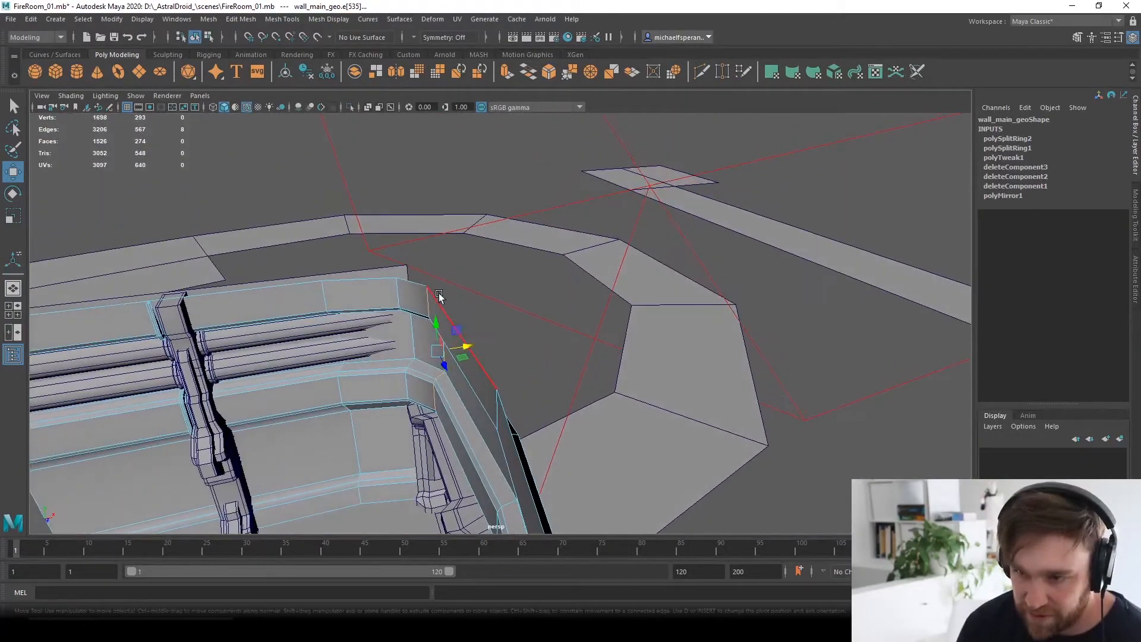
left_click_drag(472, 344, 631, 374)
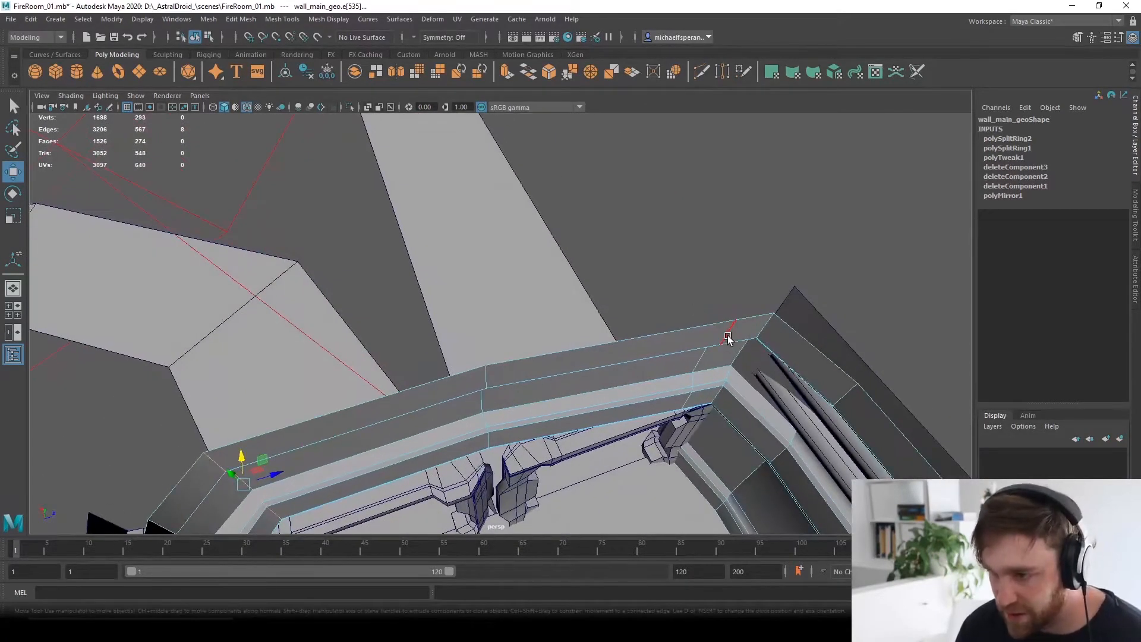
Select the vertical wall loop above the other arch and move it outward on one axis, in line with the section's middle corner.
left_click(728, 338)
left_click_drag(689, 401, 583, 311, "alt")
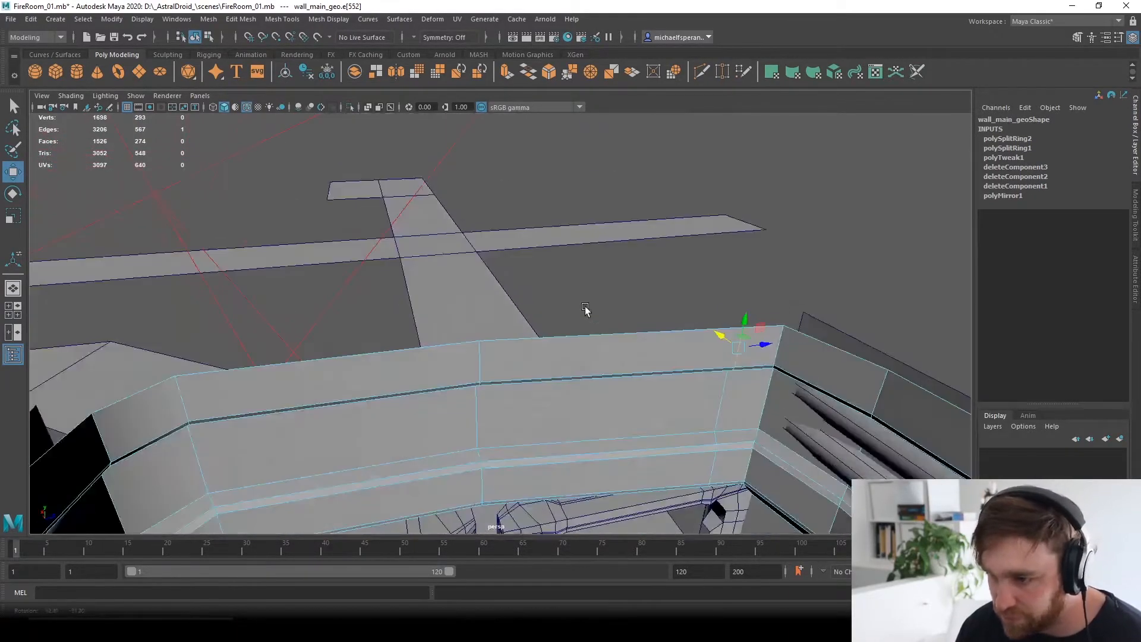
left_click_drag(718, 414, 670, 382, "alt")
left_click_drag(606, 214, 647, 244, "alt")
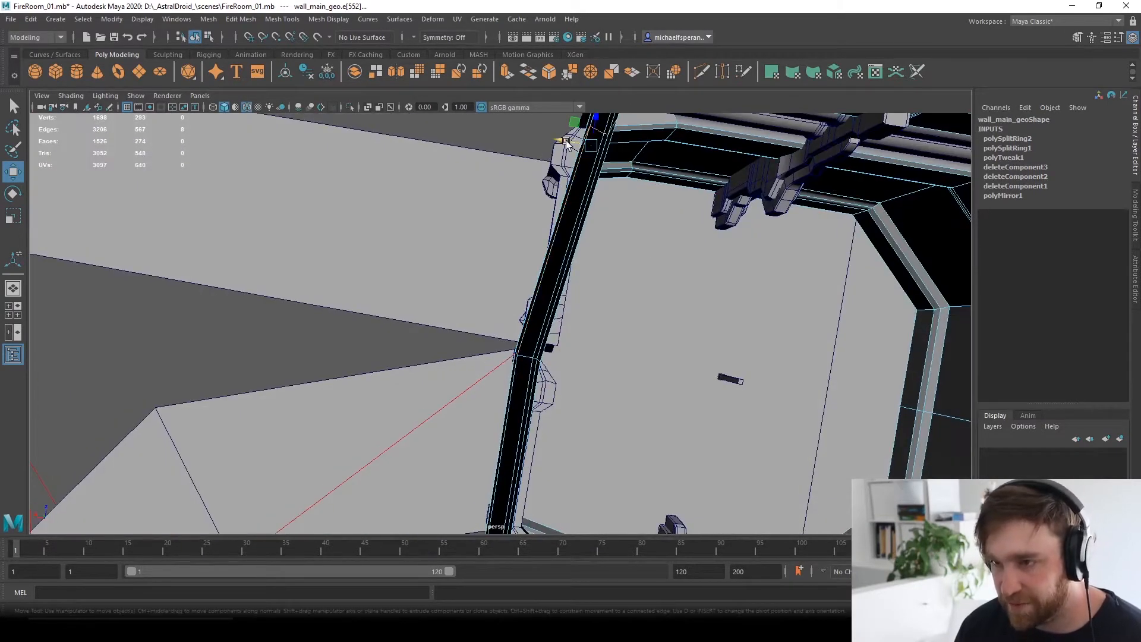
left_click_drag(564, 142, 532, 137)
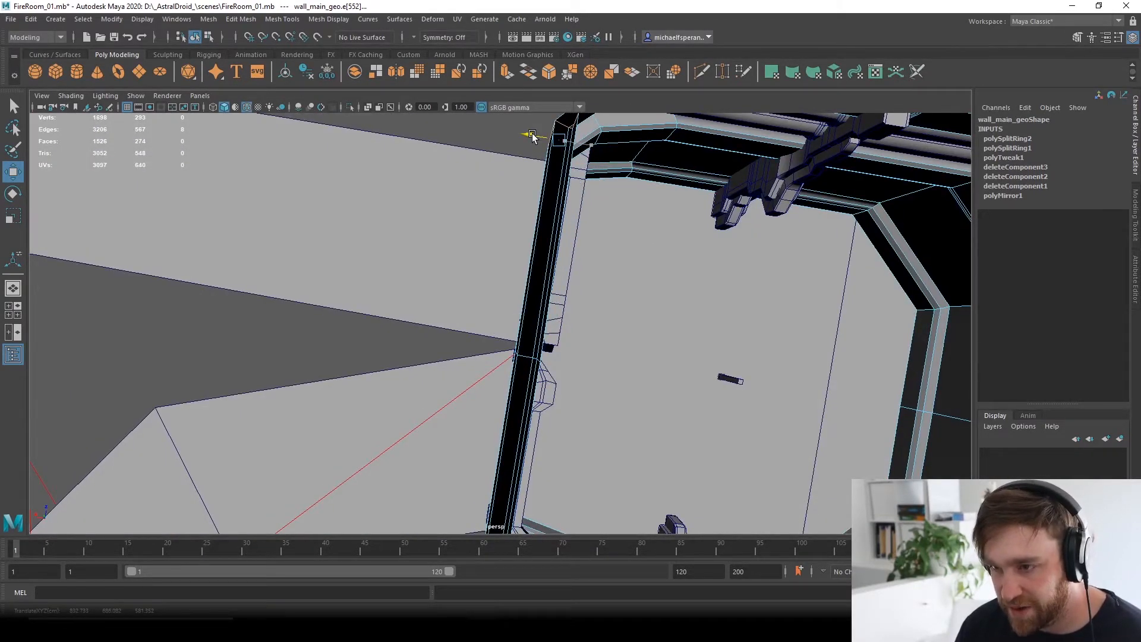
left_click_drag(606, 297, 751, 265, "alt")
left_click_drag(602, 389, 505, 377, "alt")
right_click_drag(334, 303, 339, 326)
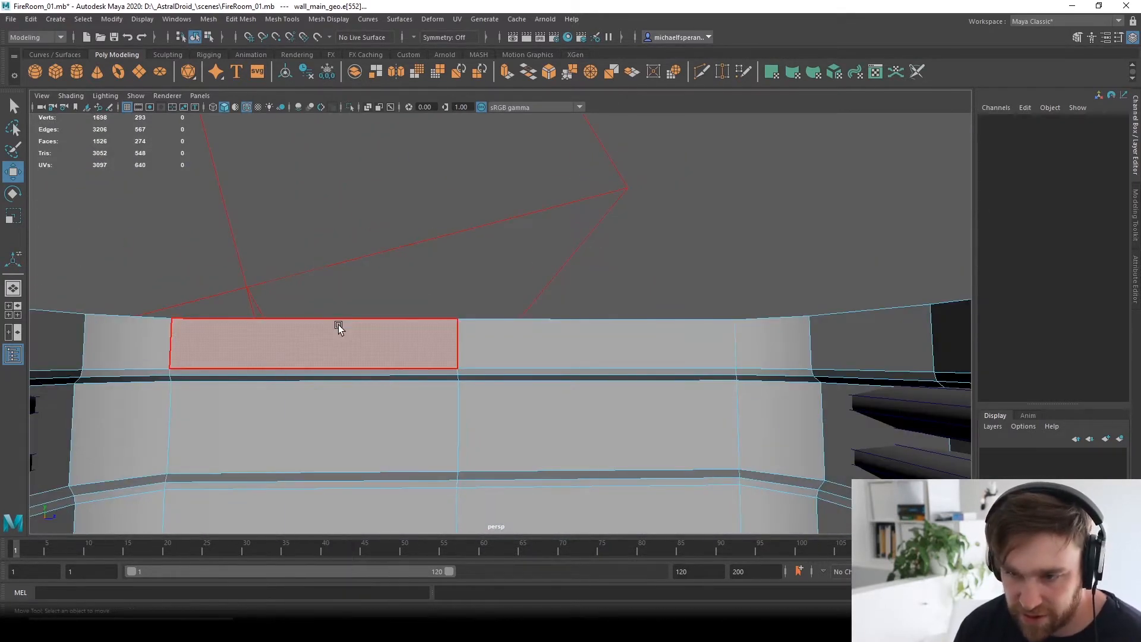
left_click(415, 347)
left_click(515, 351, "shift")
key("r")
left_click_drag(515, 352, 565, 305, "alt")
left_click(695, 337)
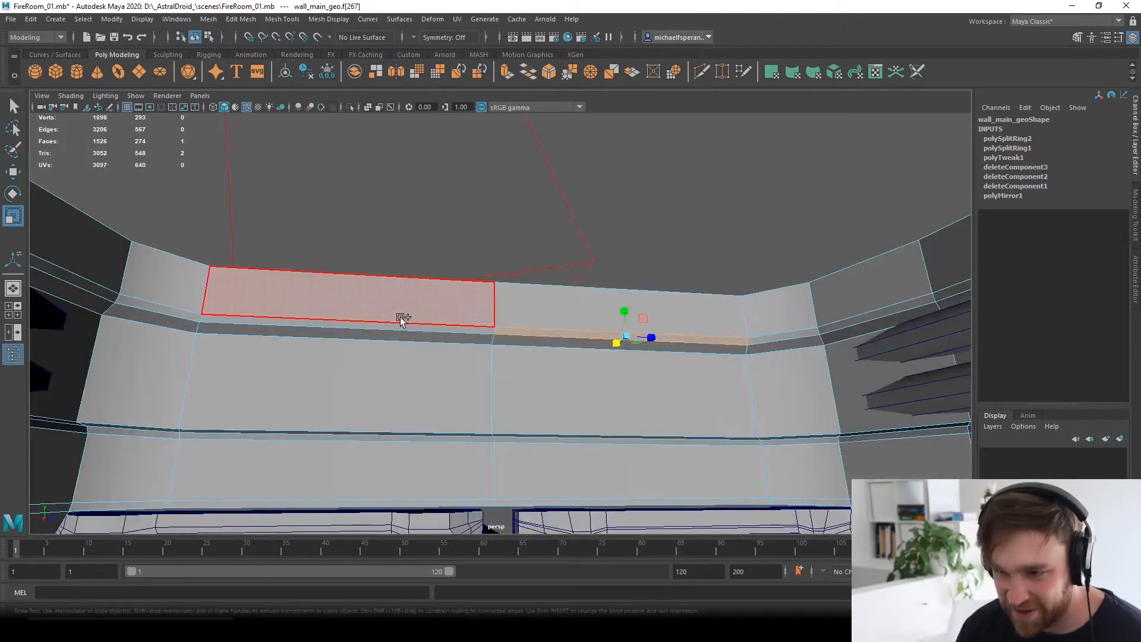
left_click(400, 325, "shift")
left_click_drag(399, 325, 532, 355, "alt")
left_click(597, 332)
left_click_drag(393, 383, 323, 445, "alt")
scroll(412, 366, "up", 3)
key("ctrl+z")
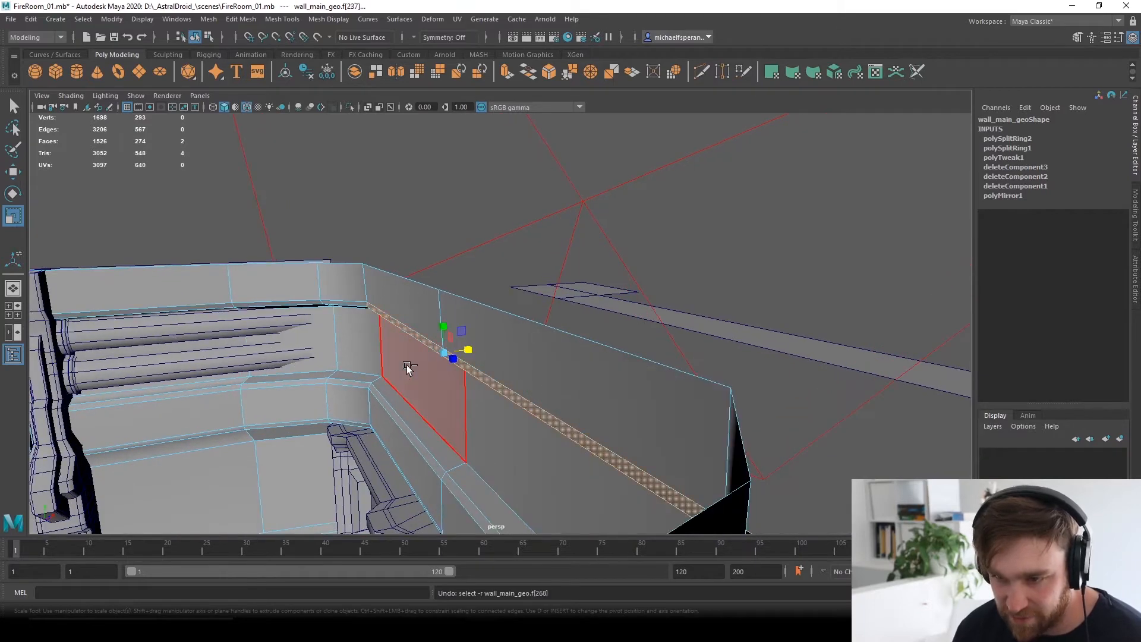
left_click_drag(399, 375, 438, 370, "alt")
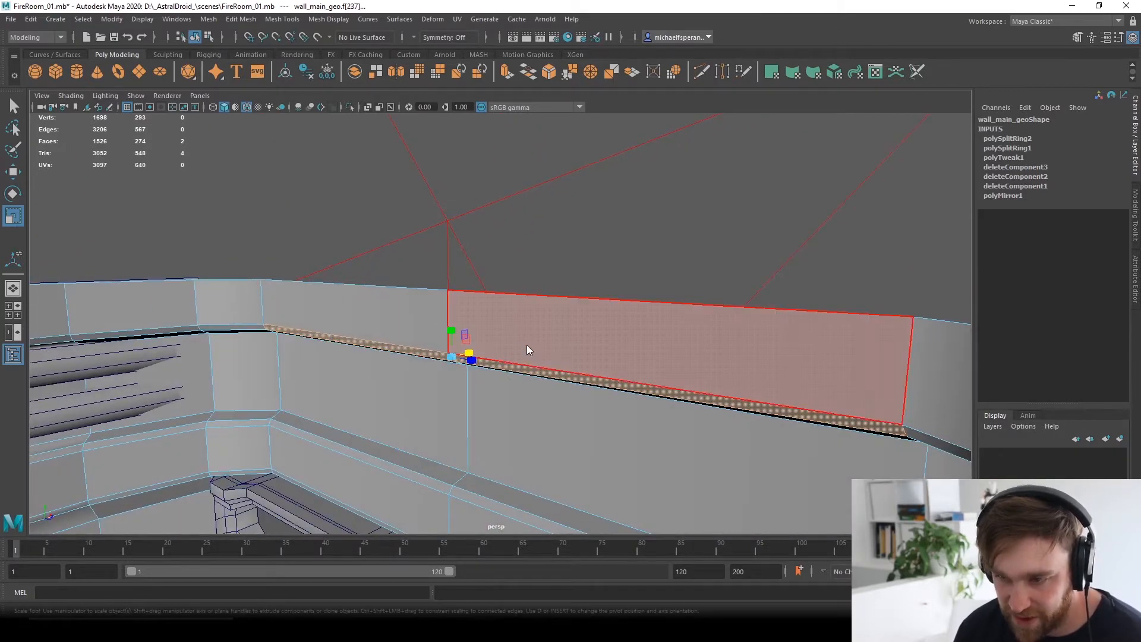
Straighten the entrance wall's horizontal edges around the upper groove, selecting each left-right pair and scaling it flat along the depth axis.
right_click_drag(526, 349, 544, 257)
left_click(419, 348)
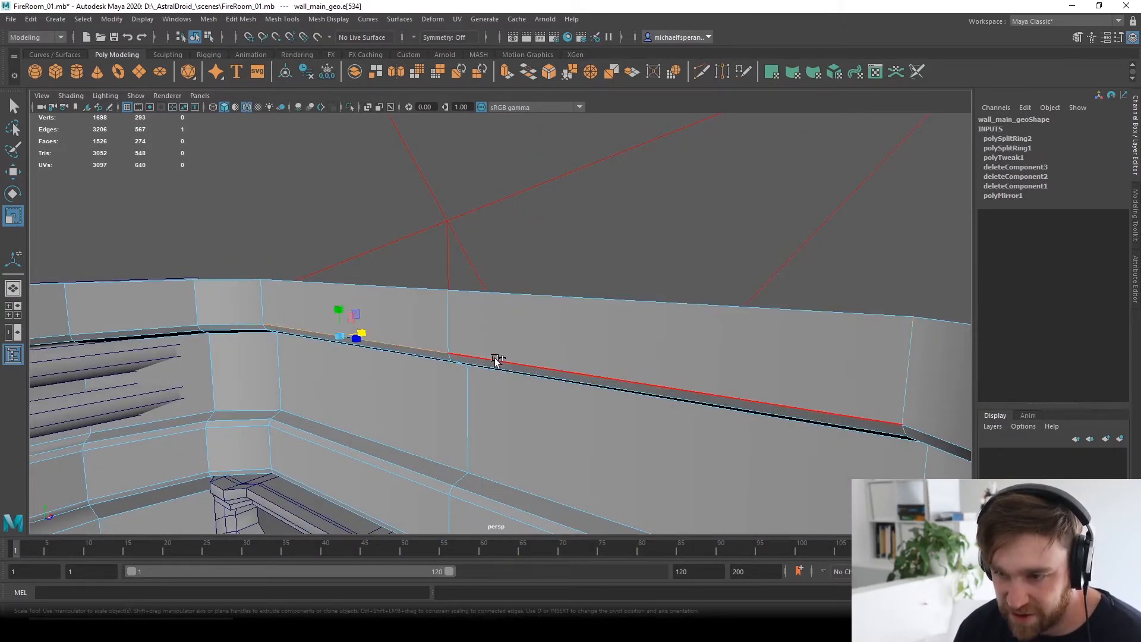
left_click(494, 359, "shift")
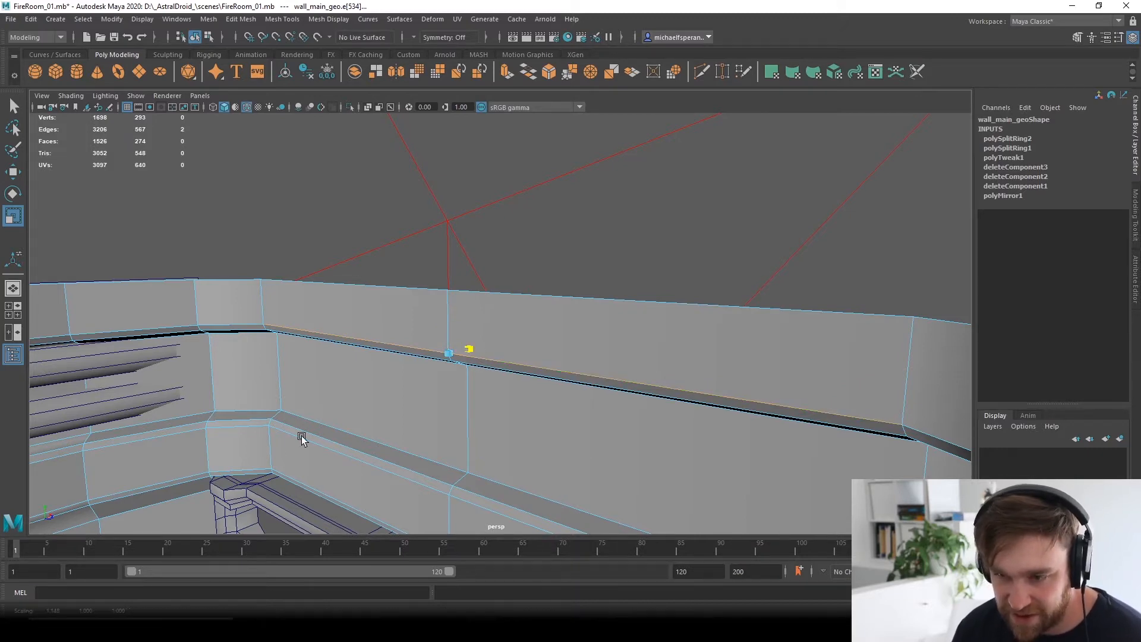
left_click_drag(637, 400, 480, 368, "alt")
left_click(546, 353)
left_click(425, 344, "shift")
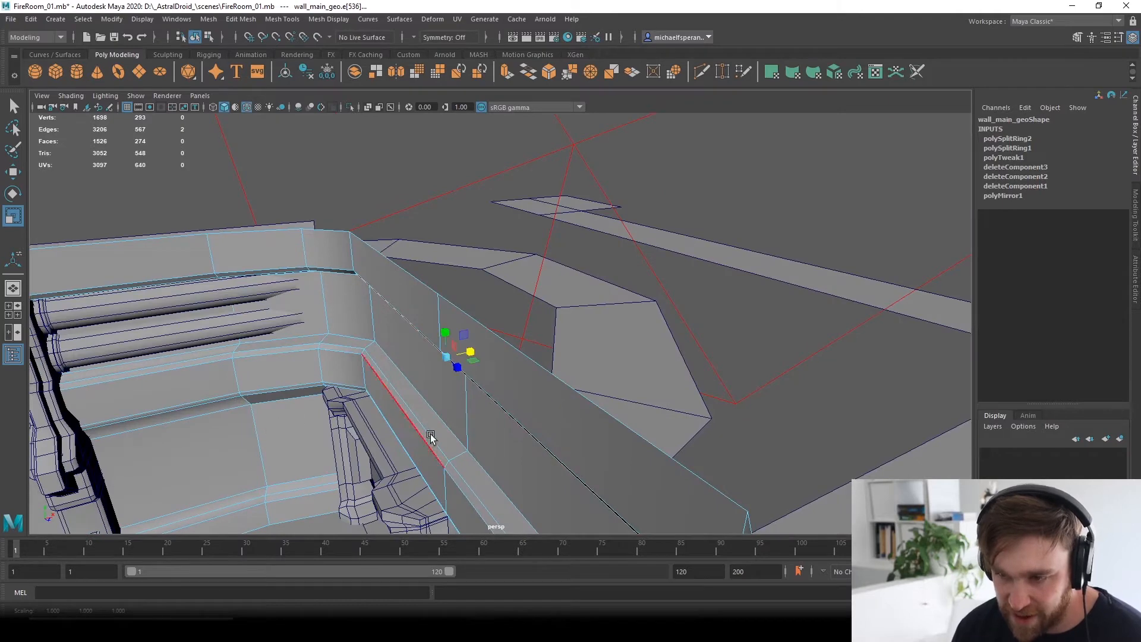
mouse_move(431, 437)
left_mouse_down("alt")
mouse_move(480, 405)
mouse_move(479, 366)
mouse_move(434, 435)
left_mouse_up("alt")
left_click(480, 365)
left_click(441, 362, "shift")
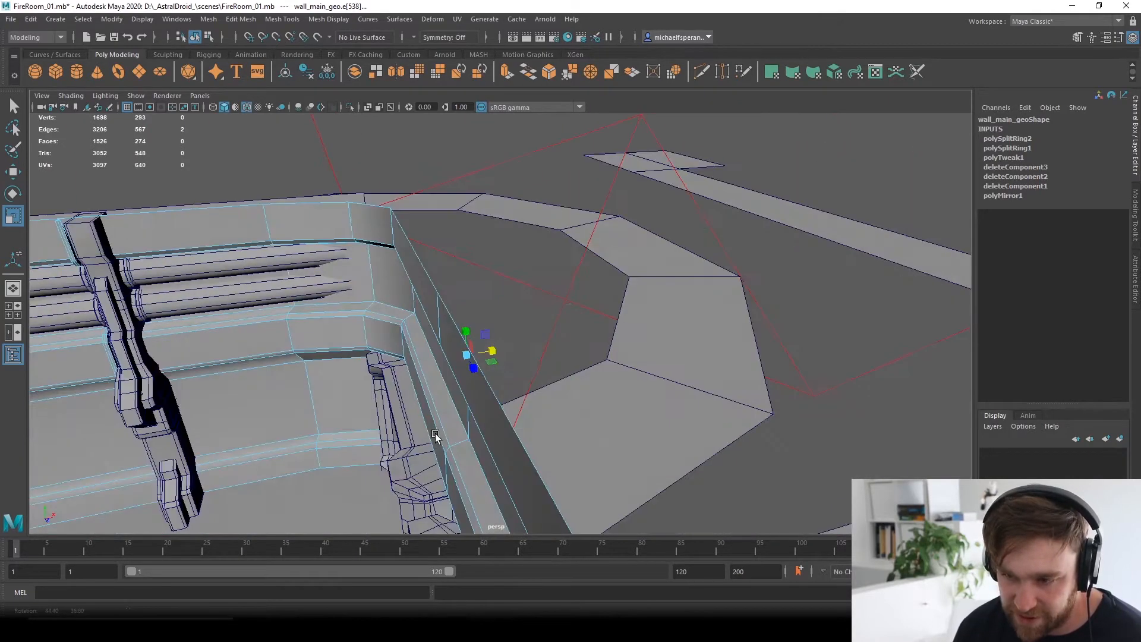
left_click_drag(491, 354, 225, 394)
Scale the edge pairs on the upper side of the protruding trim above the arches flat along the depth axis.
left_click_drag(439, 472, 447, 415, "alt")
left_click(447, 420)
left_click(502, 445, "shift")
left_click_drag(503, 447, 453, 470, "alt")
left_click_drag(495, 415, 337, 461)
left_click_drag(411, 413, 425, 405, "alt")
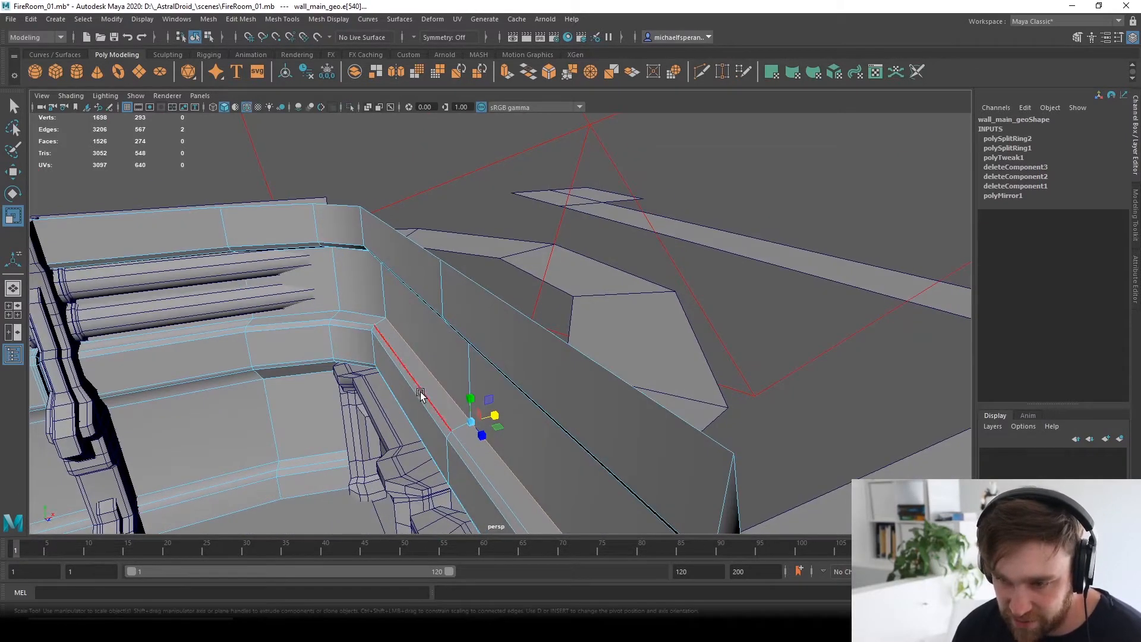
left_click(420, 389)
left_click_drag(535, 438, 486, 410, "alt")
left_click(488, 390, "shift")
left_click_drag(480, 325, 265, 368)
Flatten the edge pairs on the trim's lower side and along the wall's lower border above the arches in the depth direction.
left_click_drag(377, 408, 440, 436, "alt")
left_click(407, 367)
left_click(500, 409, "shift")
left_click_drag(470, 364, 461, 331)
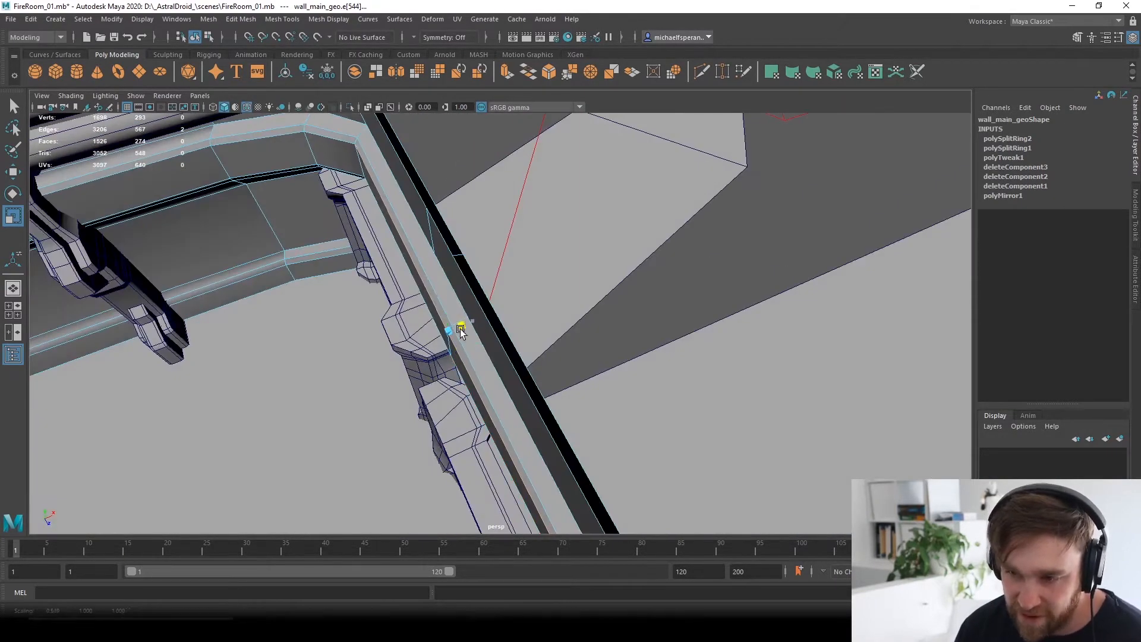
left_click_drag(357, 381, 428, 364, "alt")
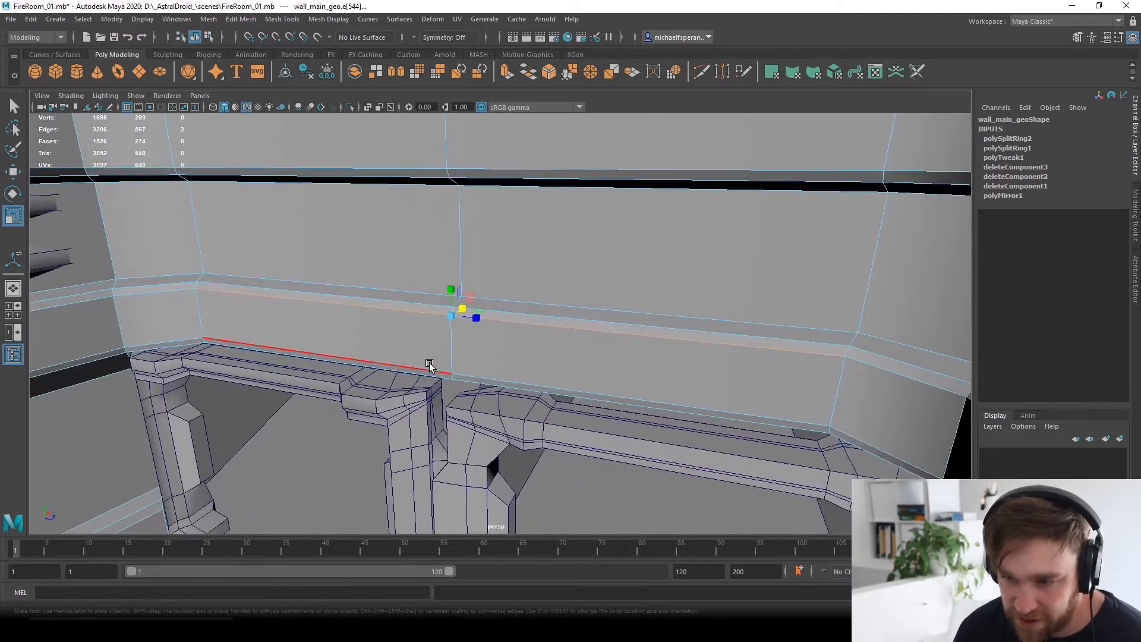
left_click(419, 366)
left_click(500, 387, "shift")
left_click_drag(510, 408, 249, 390, "alt")
left_click_drag(386, 366, 451, 381, "alt")
left_click(445, 290)
left_click(551, 296, "shift")
left_click_drag(469, 326, 419, 234, "alt")
right_click_drag(418, 236, 410, 204)
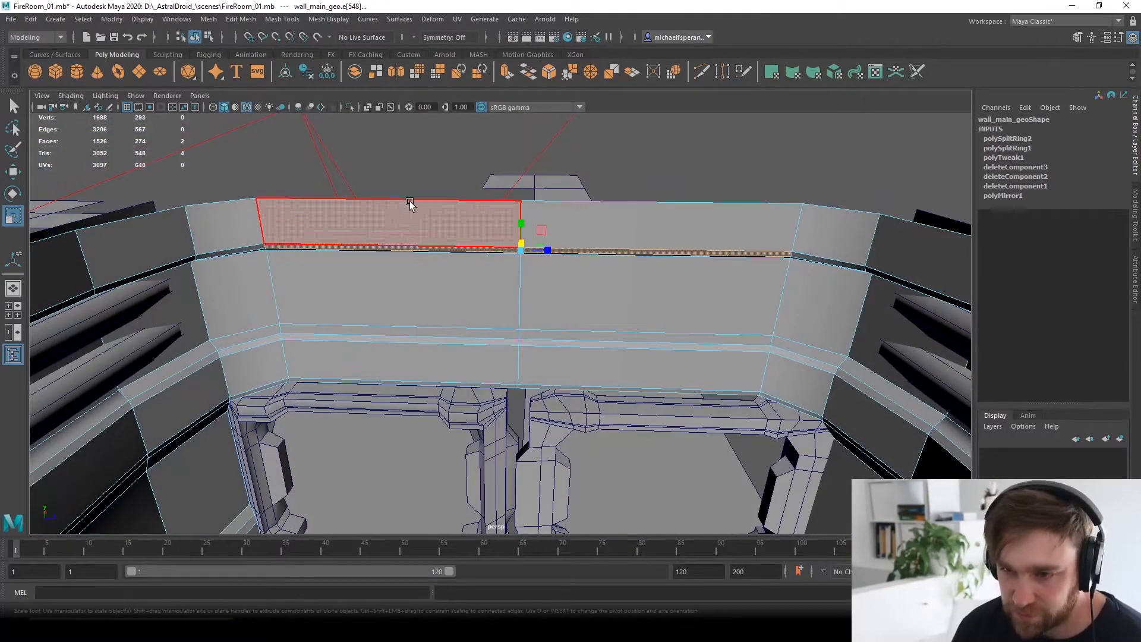
left_click(400, 223)
double_click(402, 386, "shift")
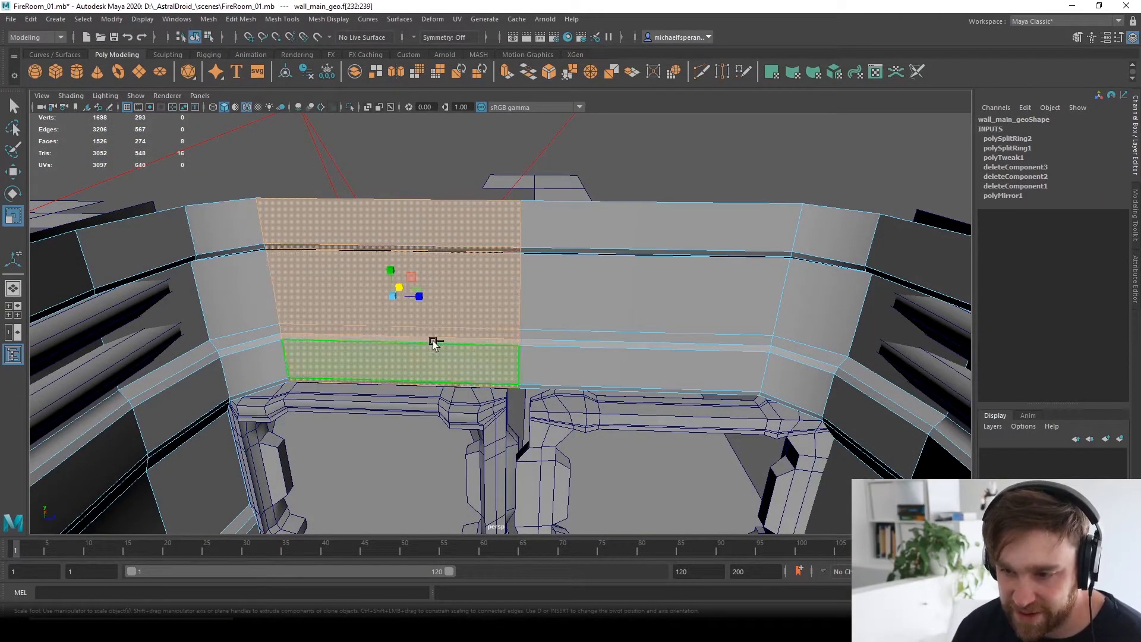
left_click(585, 216, "shift")
double_click(613, 387, "shift")
left_click(611, 386, "shift")
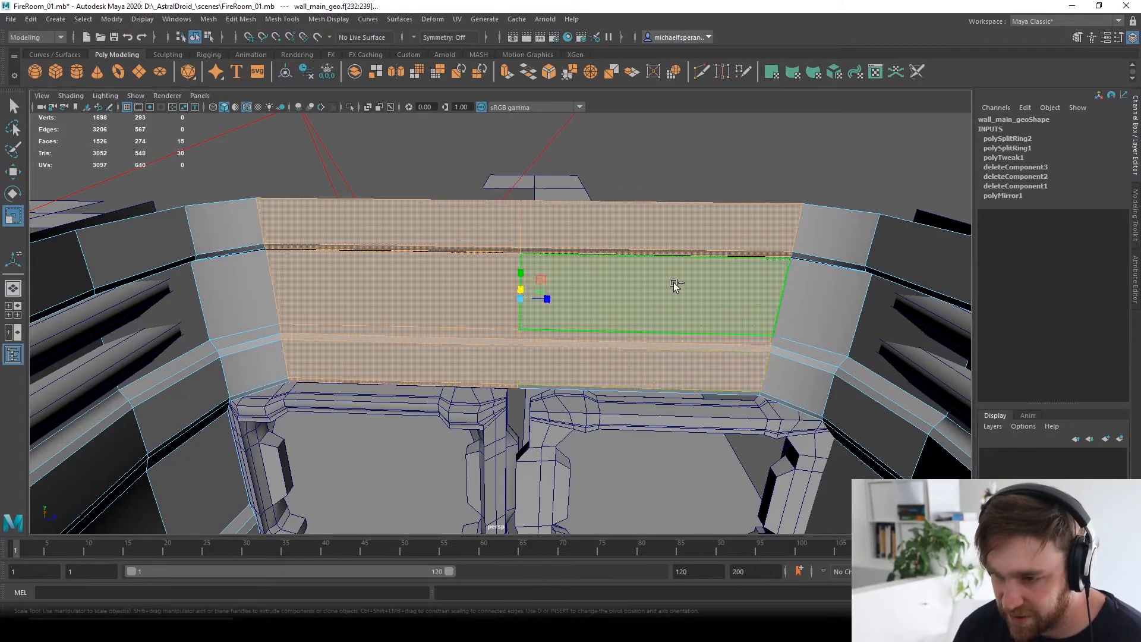
left_click_drag(674, 283, 525, 438, "alt")
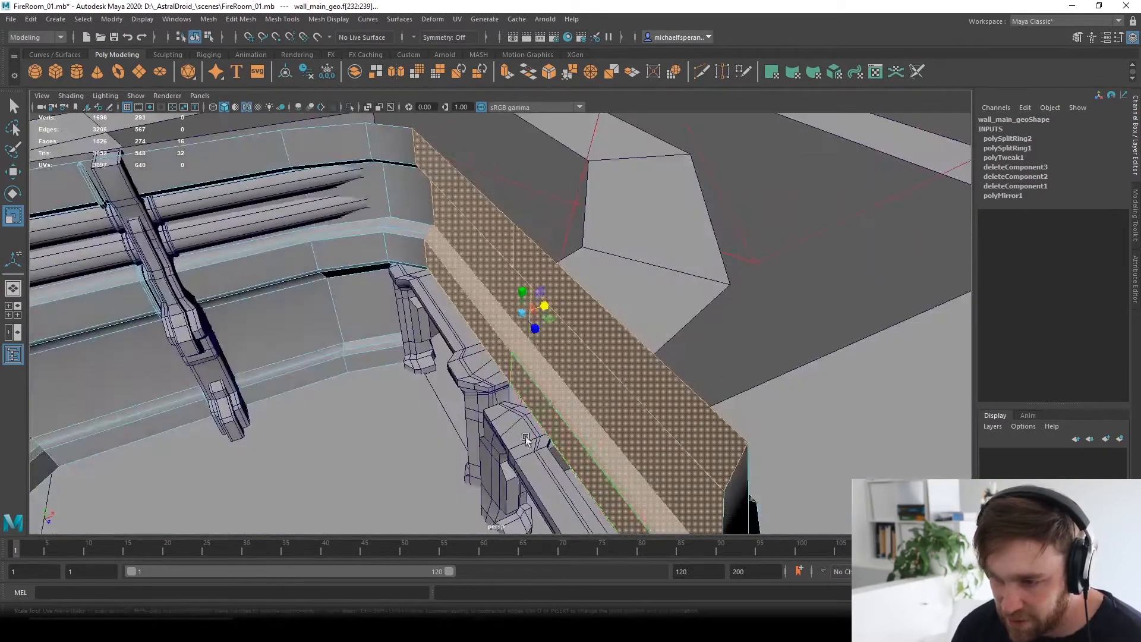
Select all wall vertices of the entrance end including both corners and move them inward on one axis to meet the corridor floors.
left_click_drag(474, 324, 439, 336, "alt")
right_click_drag(453, 327, 396, 301)
left_click_drag(296, 291, 674, 403)
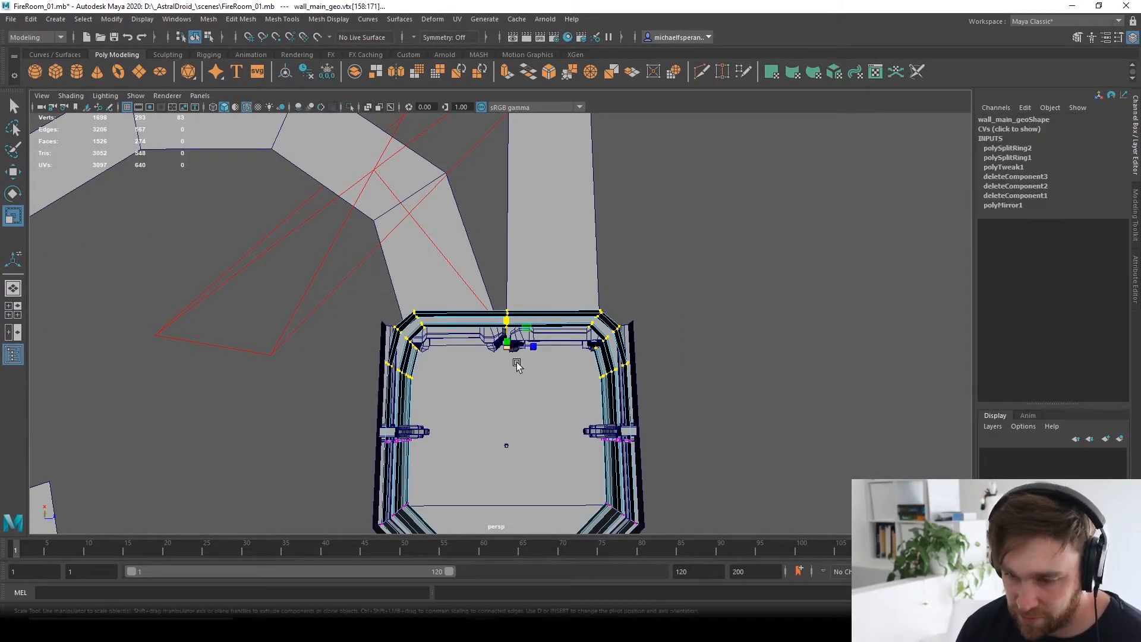
key("w")
middle_click_drag(505, 315, 505, 322)
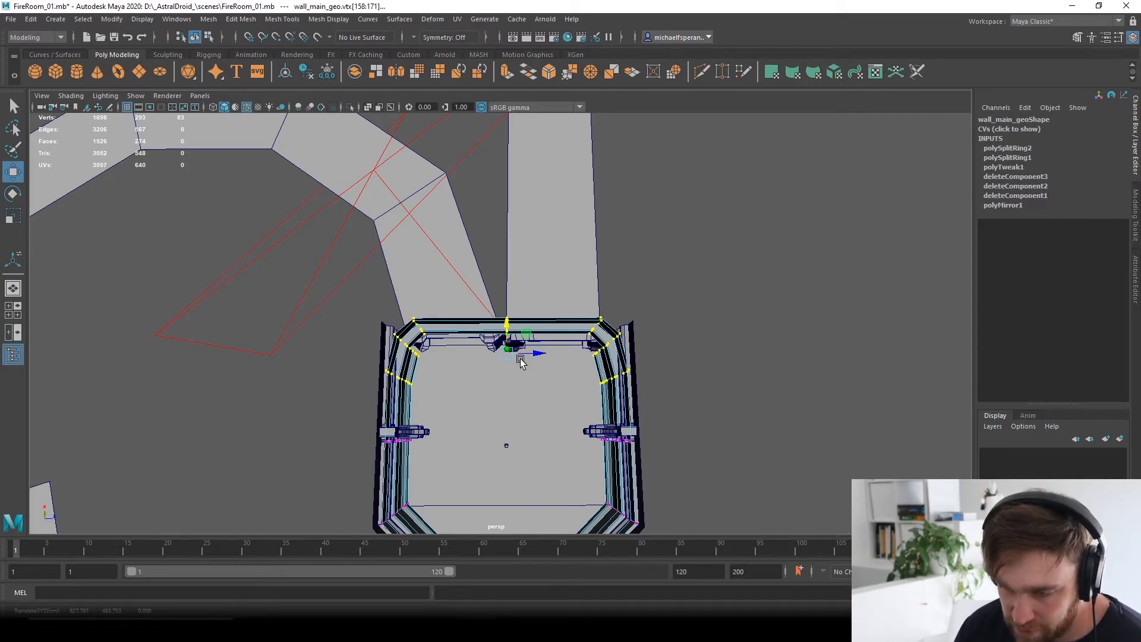
left_click_drag(520, 362, 516, 309, "alt")
right_click_drag(516, 309, 511, 440, "alt")
left_click_drag(511, 440, 620, 355, "alt")
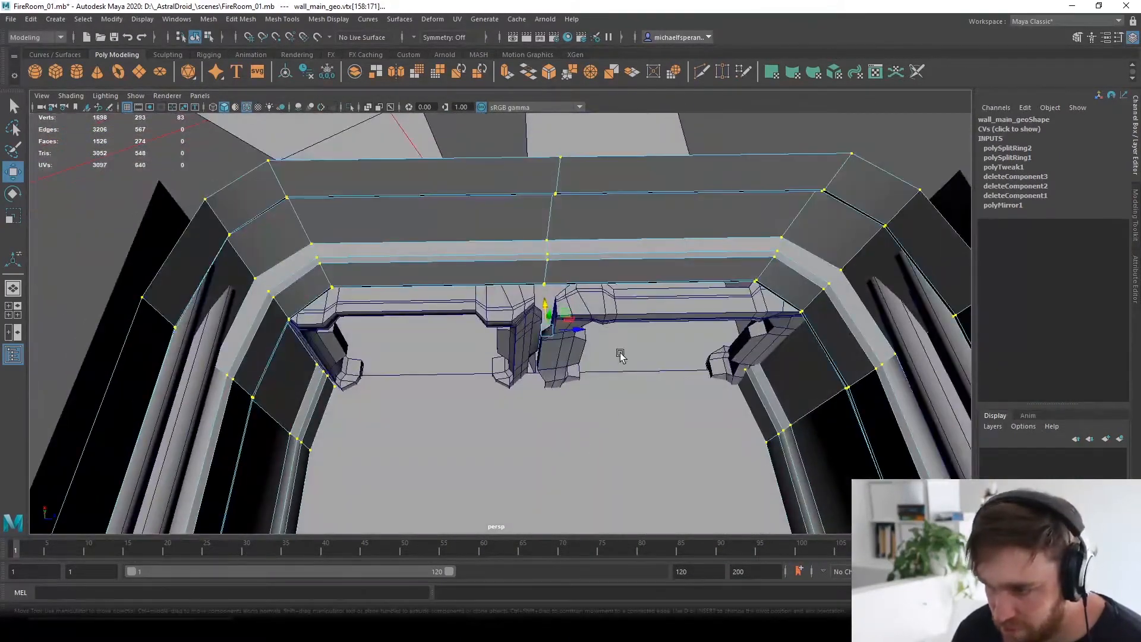
right_click_drag(643, 253, 693, 222)
left_click_drag(693, 221, 686, 247, "alt")
scroll(454, 367, "up", 2)
Try moving the faces of the protruding trim and the band below it, above both arches, along the depth axis.
right_click_drag(453, 332, 452, 346)
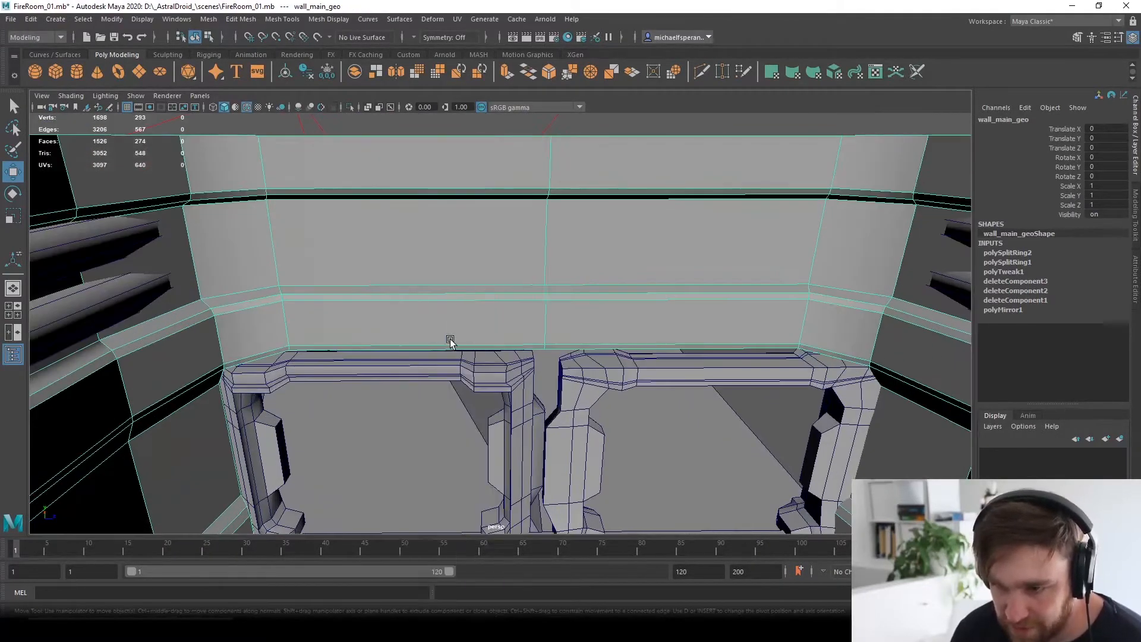
left_click(361, 349)
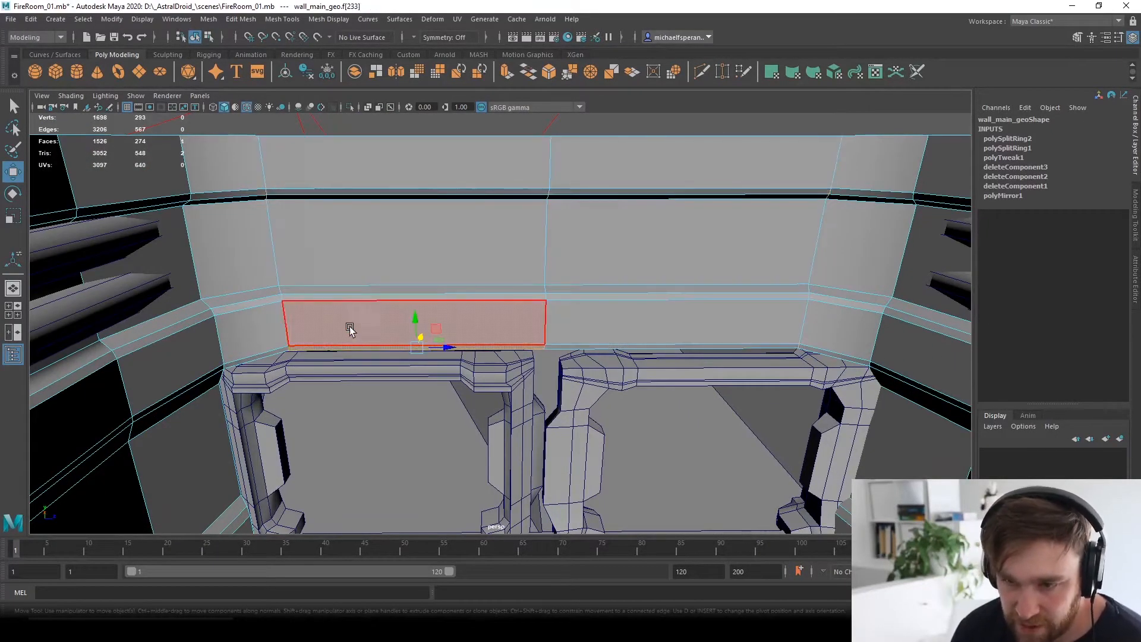
double_click(339, 290, "shift")
left_click(645, 351, "shift")
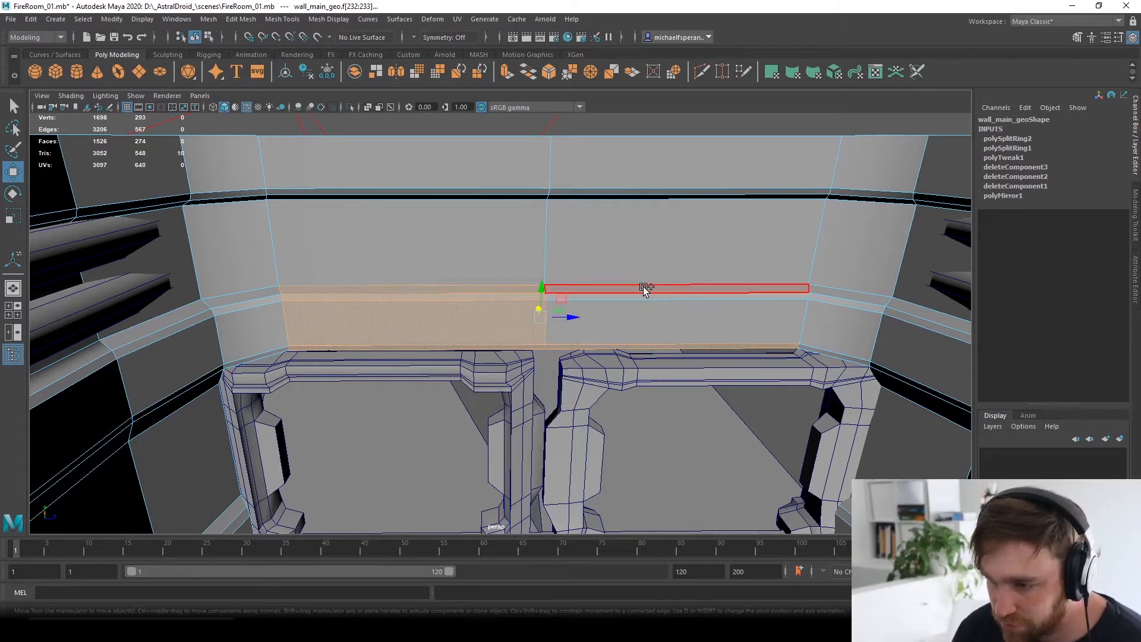
double_click(643, 287, "shift")
left_click_drag(648, 312, 474, 375, "alt")
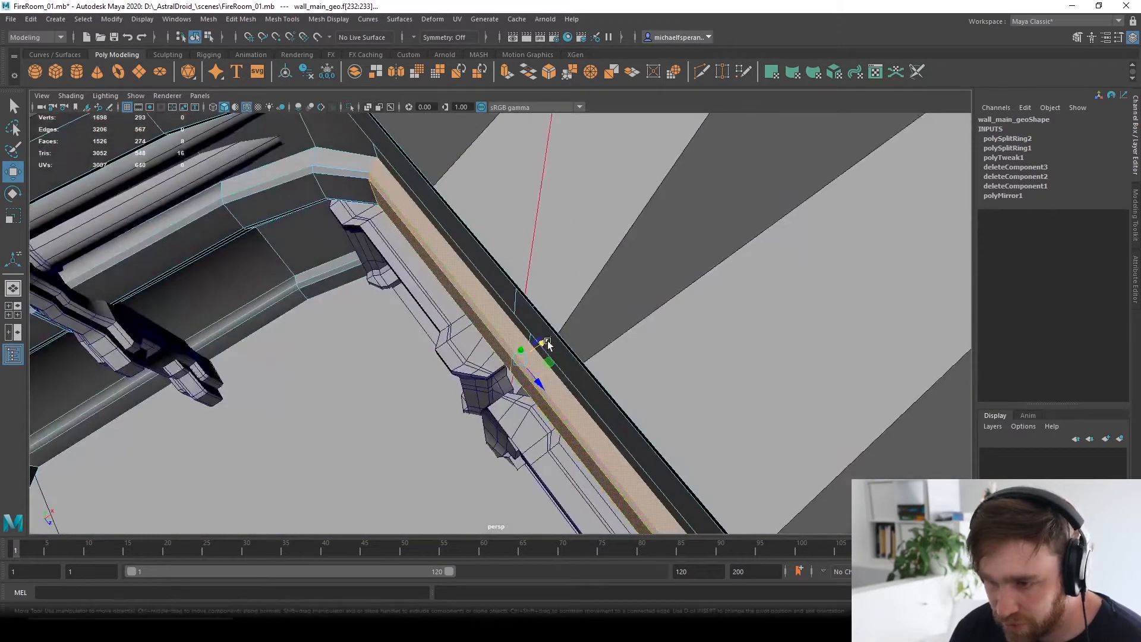
left_click_drag(547, 343, 569, 363)
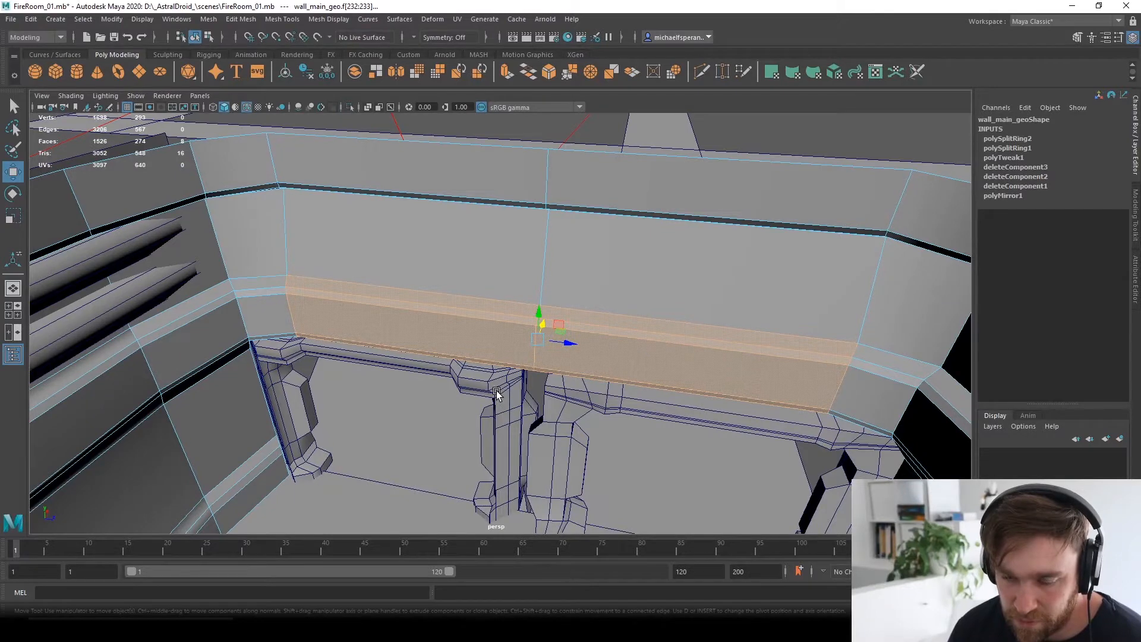
Undo the trim face move together with the face selections made for it.
key("ctrl+z")
key("ctrl+z")
key("ctrl+z")
key("ctrl+z")
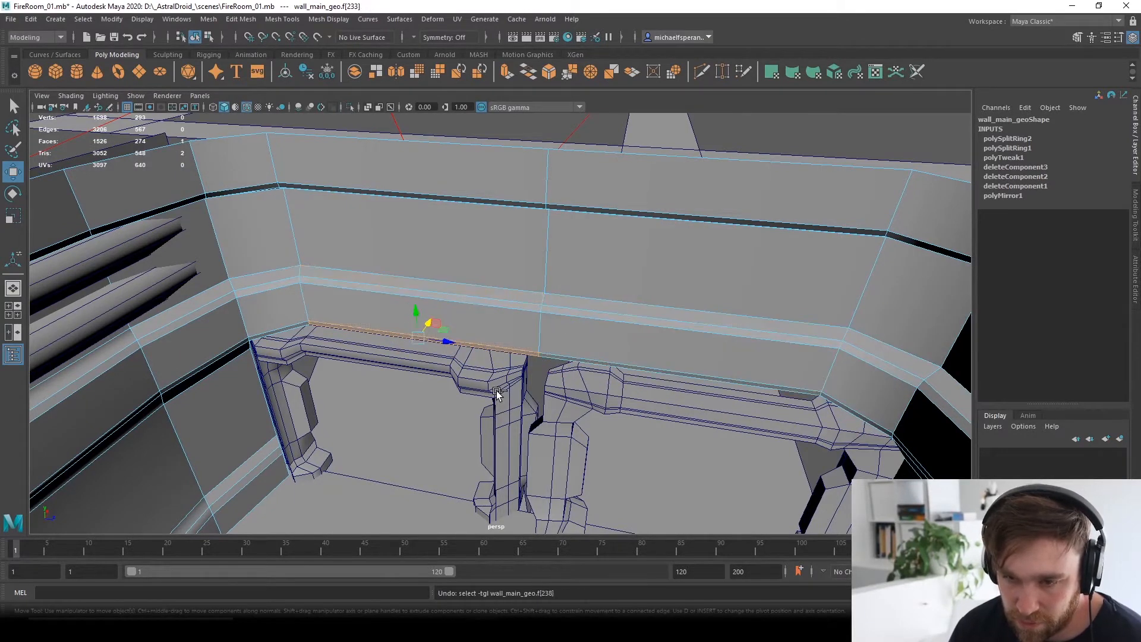
key("ctrl+z")
key("ctrl+z")
Try moving the entrance wall's middle and corner vertices along the depth axis, undo that move, and return to object selection.
left_click_drag(497, 395, 553, 397, "alt")
left_click_drag(217, 241, 867, 473)
left_click_drag(867, 474, 831, 479, "alt")
left_click_drag(529, 346, 484, 354)
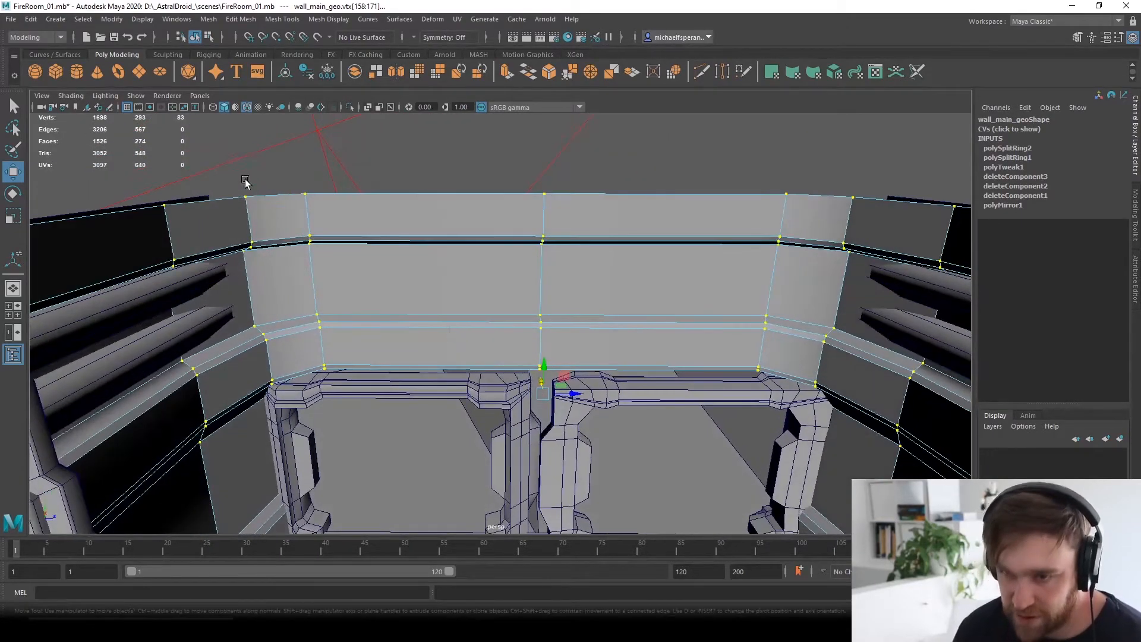
left_click_drag(231, 170, 763, 457)
left_click_drag(536, 317, 523, 331)
key("ctrl+z")
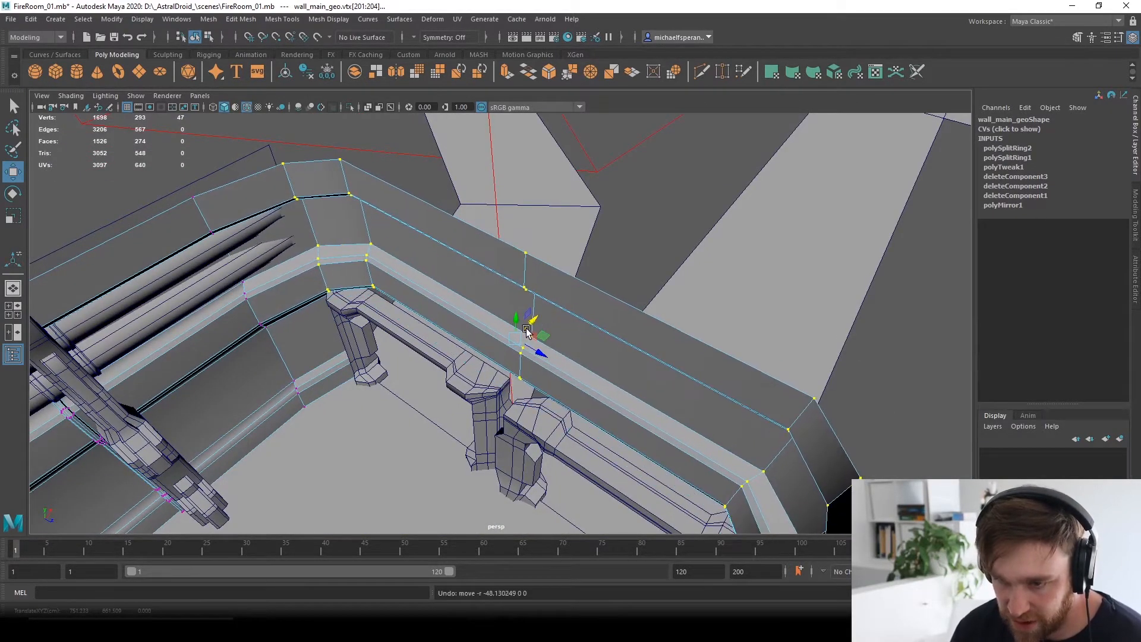
left_click_drag(438, 310, 499, 275, "alt")
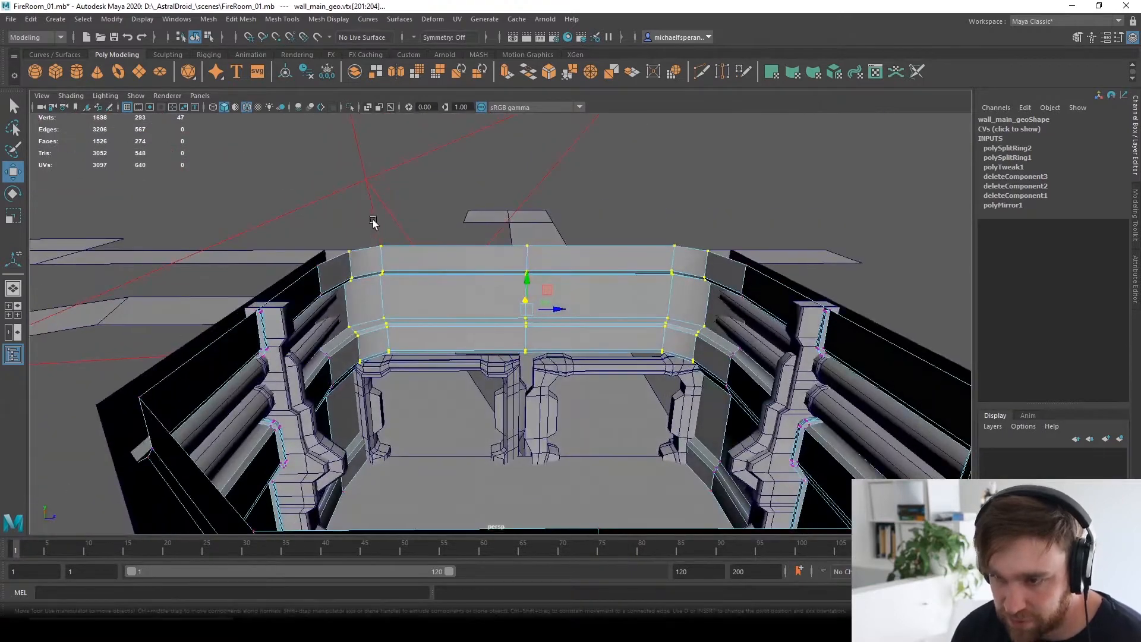
left_click_drag(373, 220, 530, 314)
left_click_drag(510, 375, 560, 338, "alt")
right_click_drag(566, 301, 652, 284)
Select the upper wall pipes and mirror them across the world X axis with border merging.
scroll(636, 306, "down", 5)
left_click_drag(634, 308, 731, 331, "alt")
left_click(807, 352)
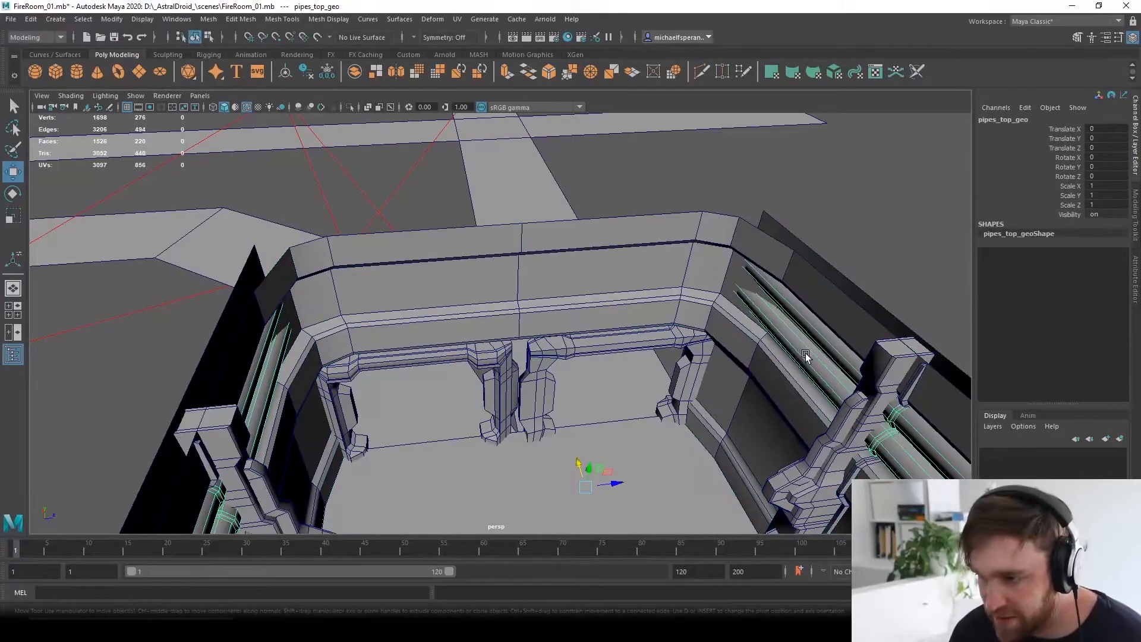
scroll(766, 377, "down", 5)
left_click_drag(765, 377, 415, 262, "alt")
right_click_drag(413, 229, 442, 213)
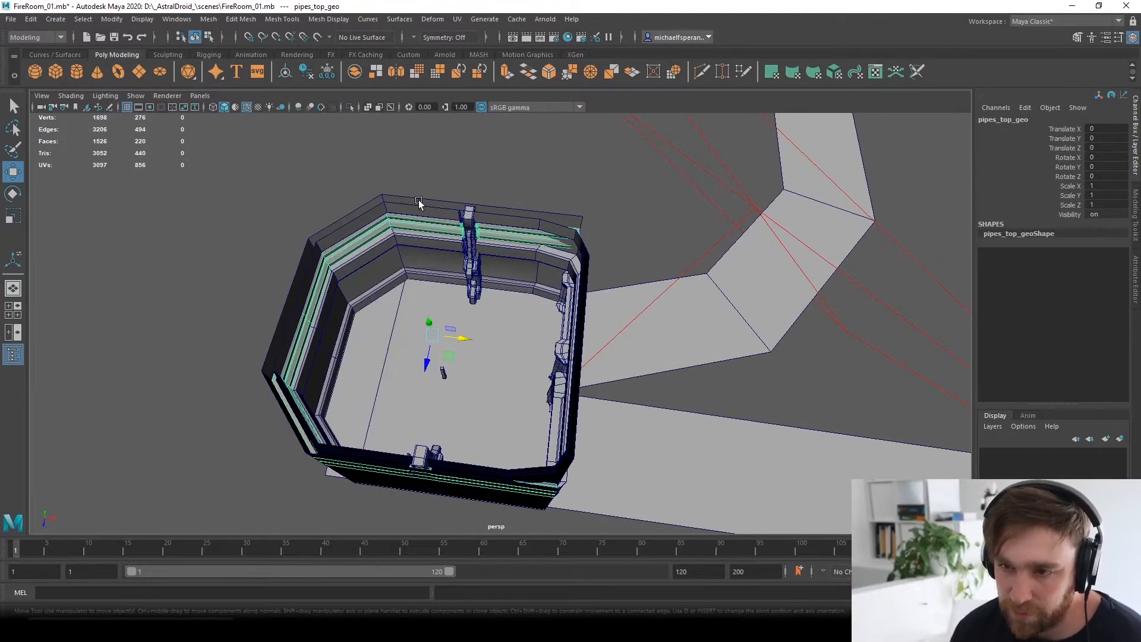
key("space")
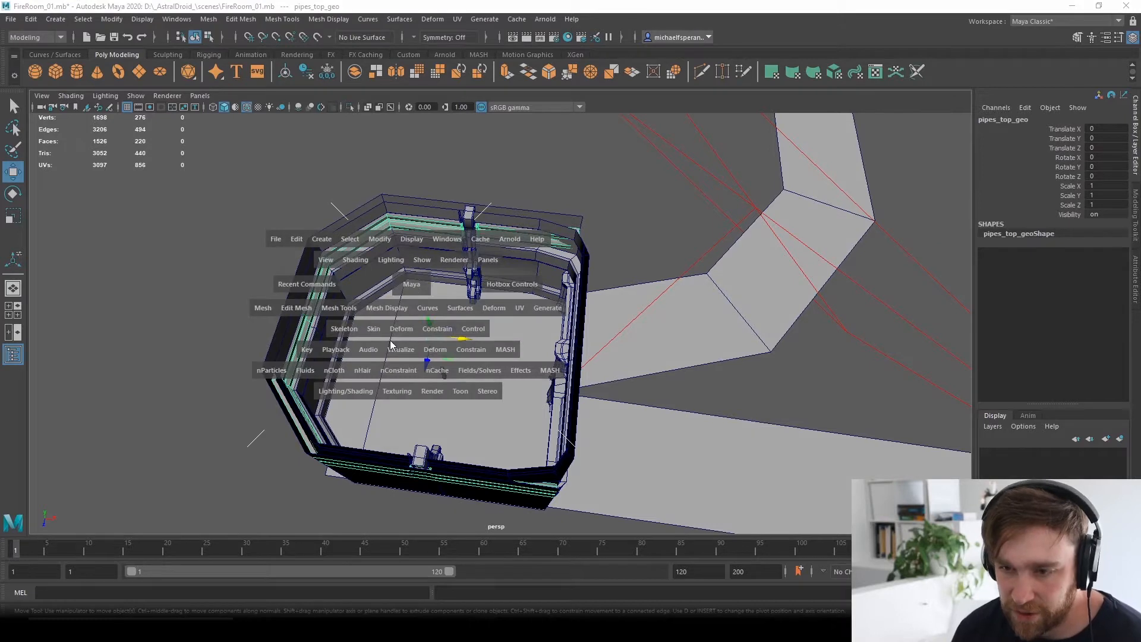
left_click(283, 309)
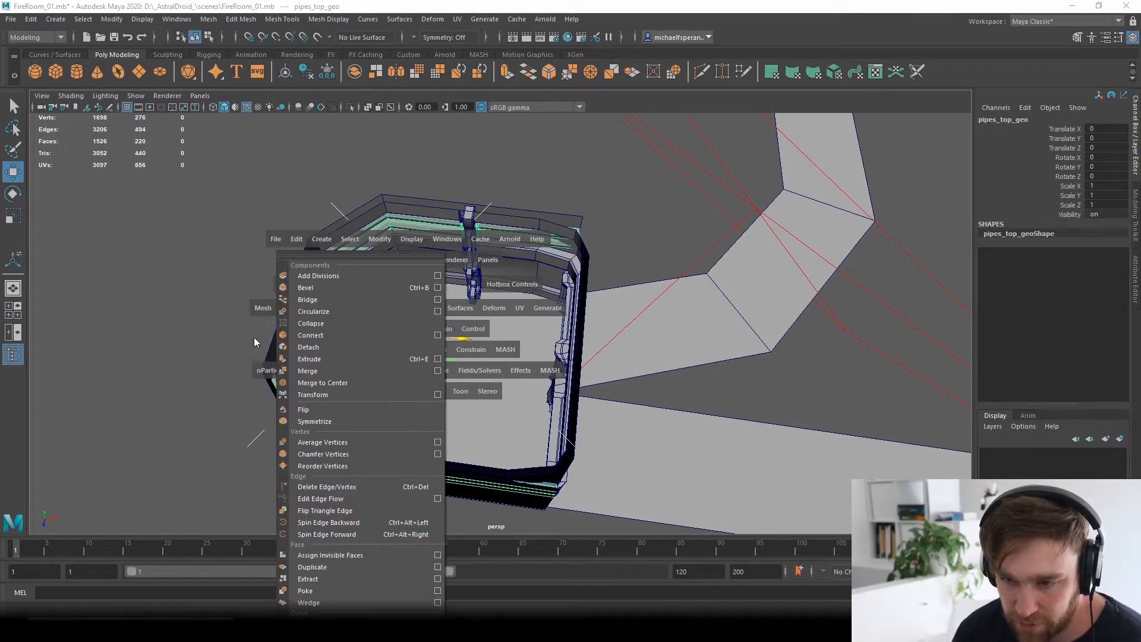
left_click(195, 338)
left_click(257, 310)
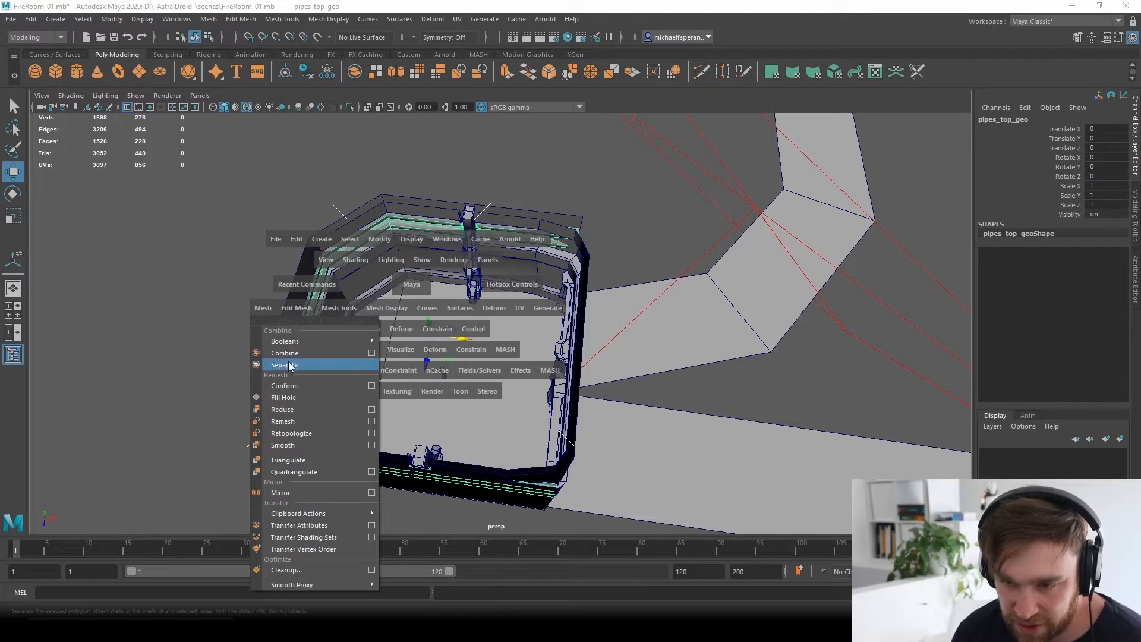
left_click(300, 493)
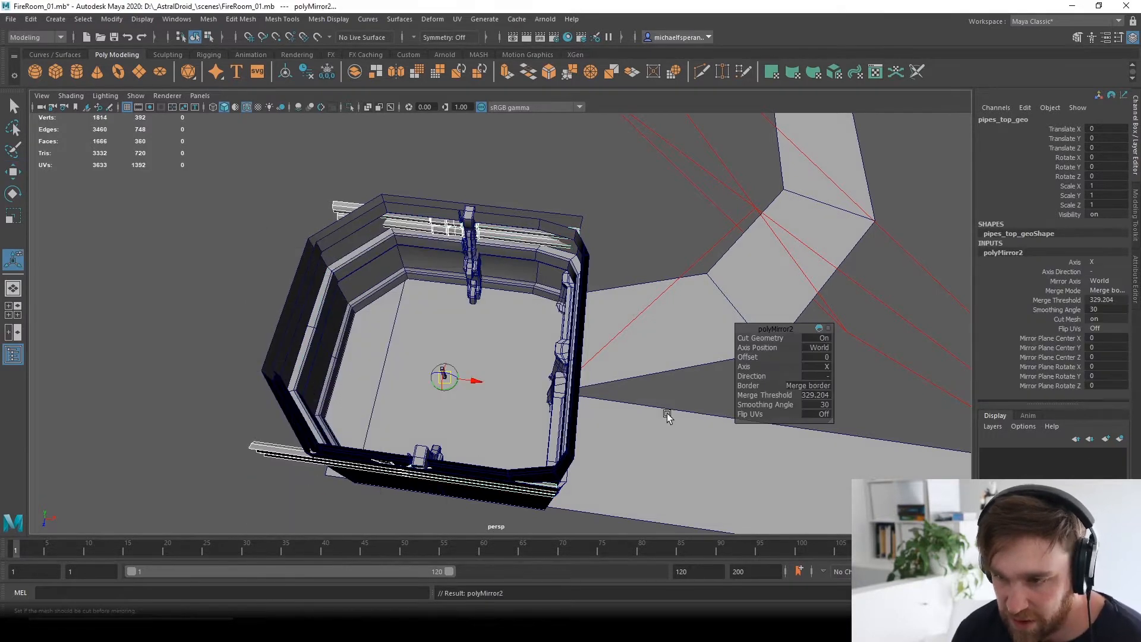
Set the pipe mirror direction to + and its offset to about 21.87 so the pipes span the wall above the doorways.
left_click(838, 376)
left_click(856, 383)
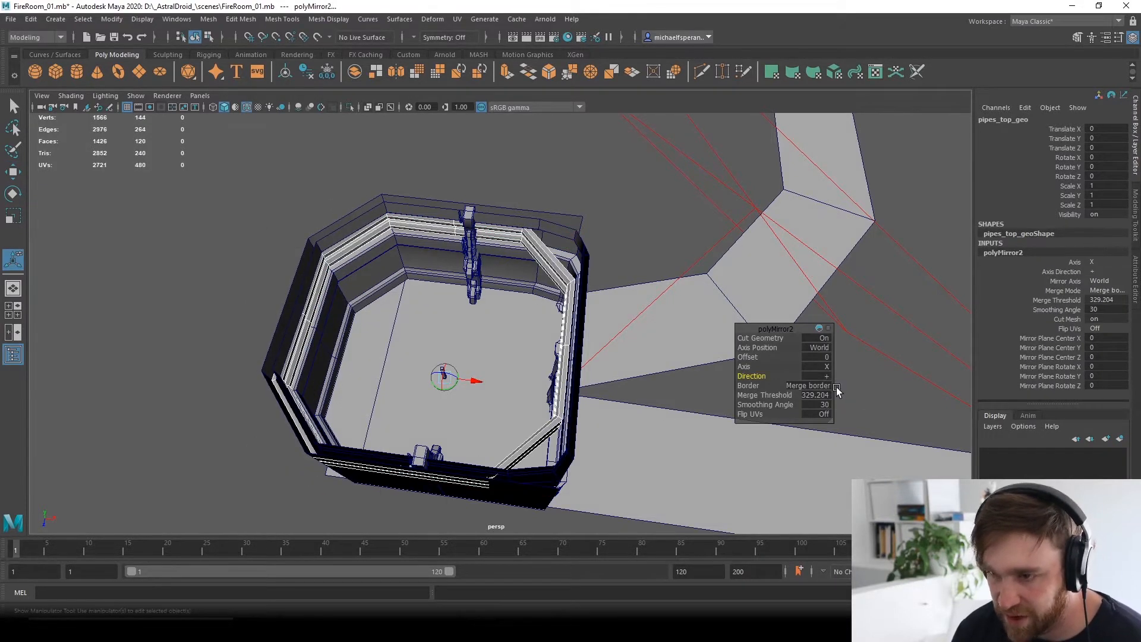
left_click_drag(461, 410, 510, 408, "alt")
scroll(509, 408, "up", 5)
middle_click_drag(509, 408, 528, 311, "alt")
left_click_drag(485, 320, 593, 330)
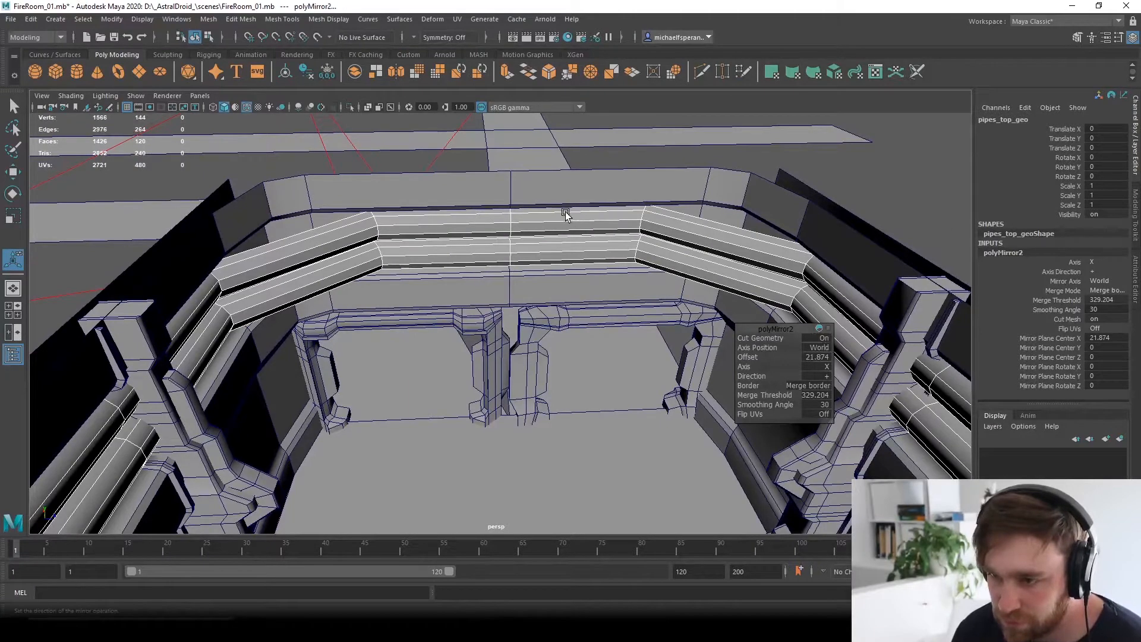
Clean up the mirrored pipes by centering the pivot, deleting history and freezing transformations.
mouse_move(566, 213)
right_mouse_down()
mouse_move(596, 194)
mouse_move(557, 223)
right_mouse_up()
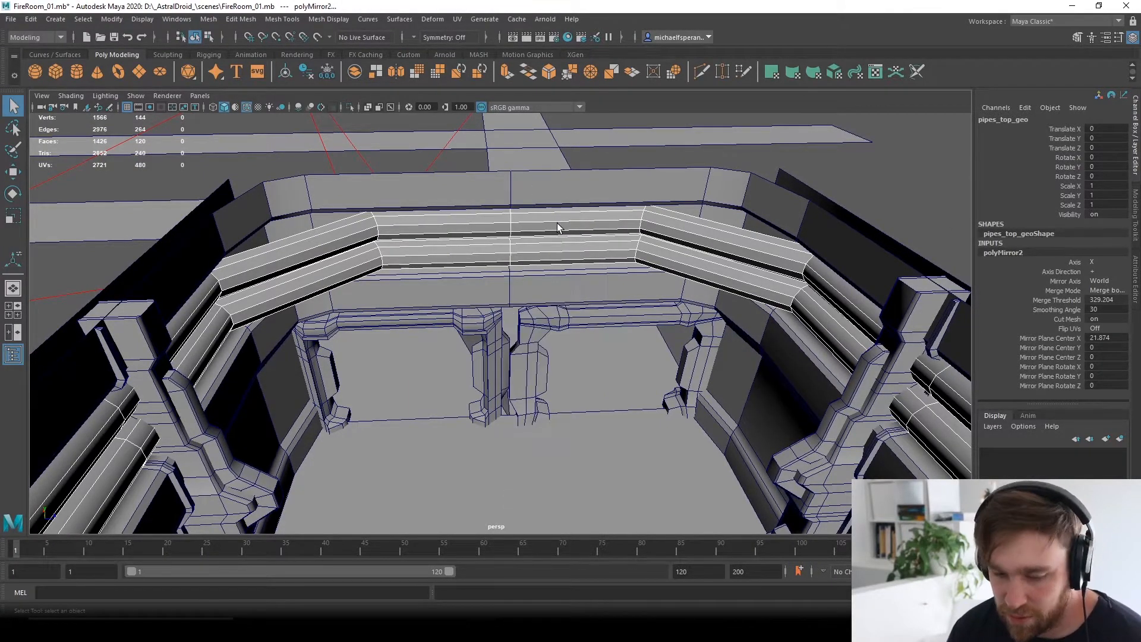
key("w")
left_click(288, 76)
left_click(307, 73)
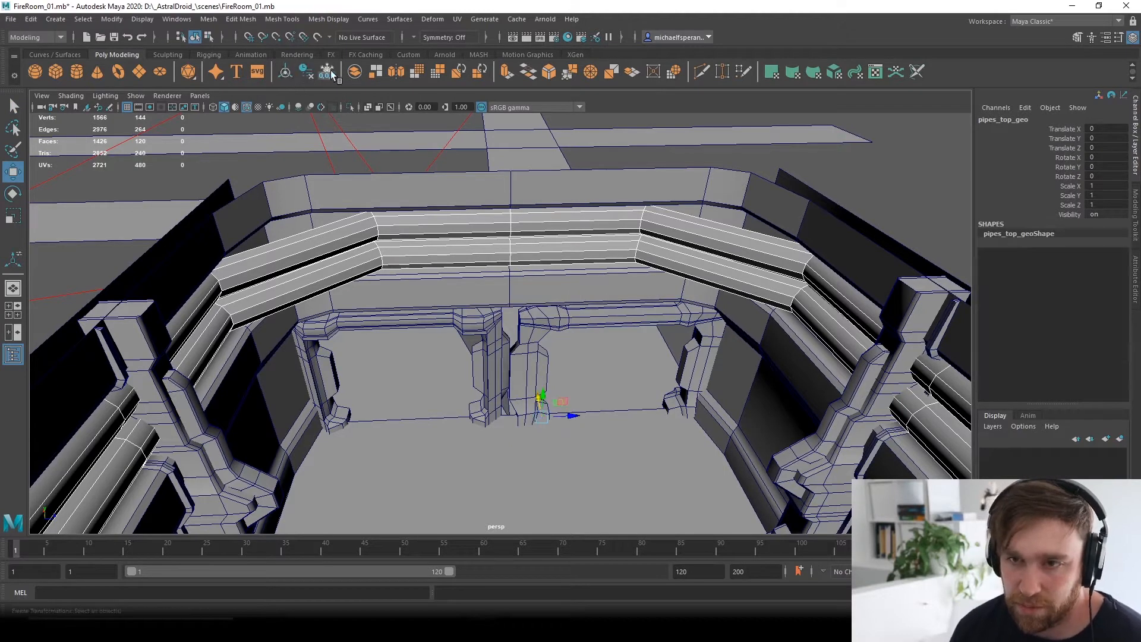
left_click(329, 73)
left_click(731, 237)
right_click_drag(731, 237, 730, 204)
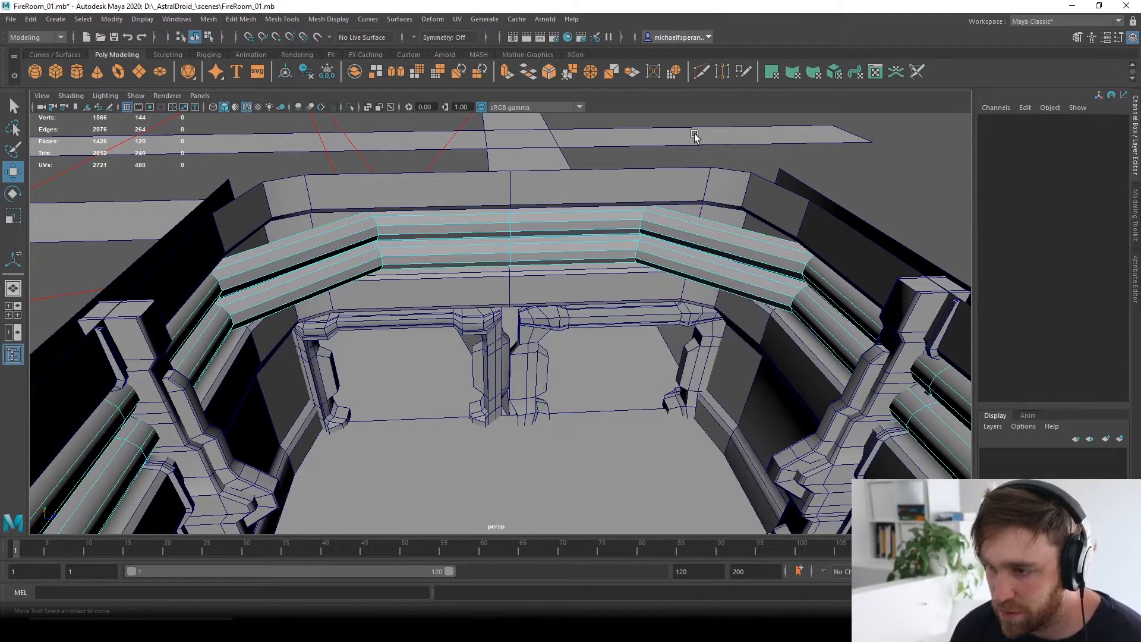
left_click(701, 72)
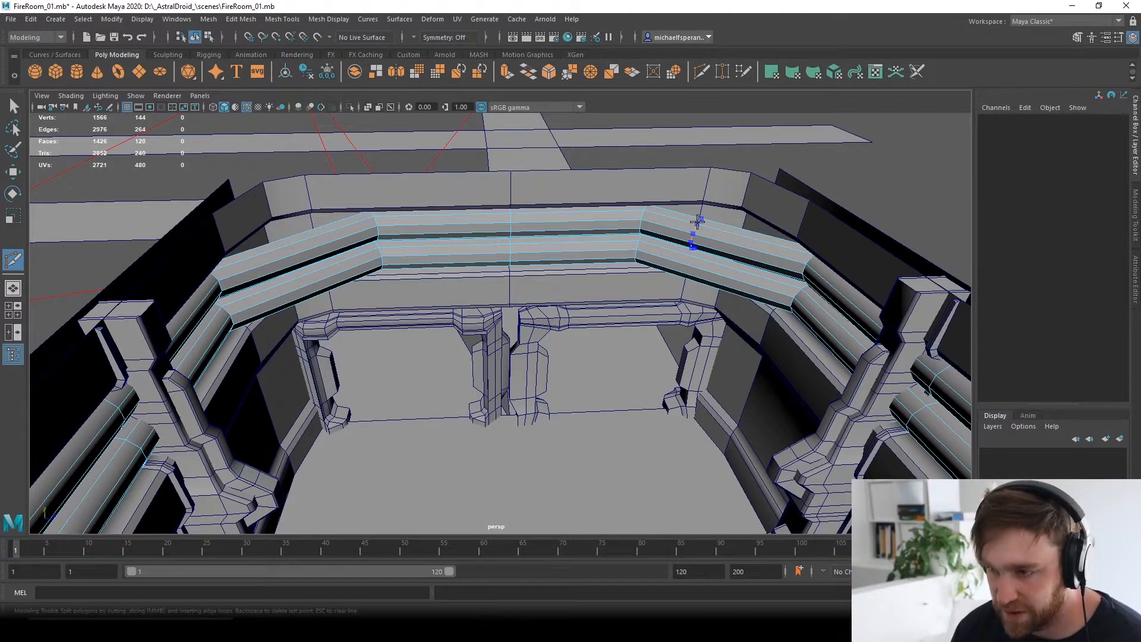
key("ctrl+z")
key("w")
Split the edge rings of both pipes once across each diagonal section beside the entrance wall.
right_click_drag(703, 232, 713, 208)
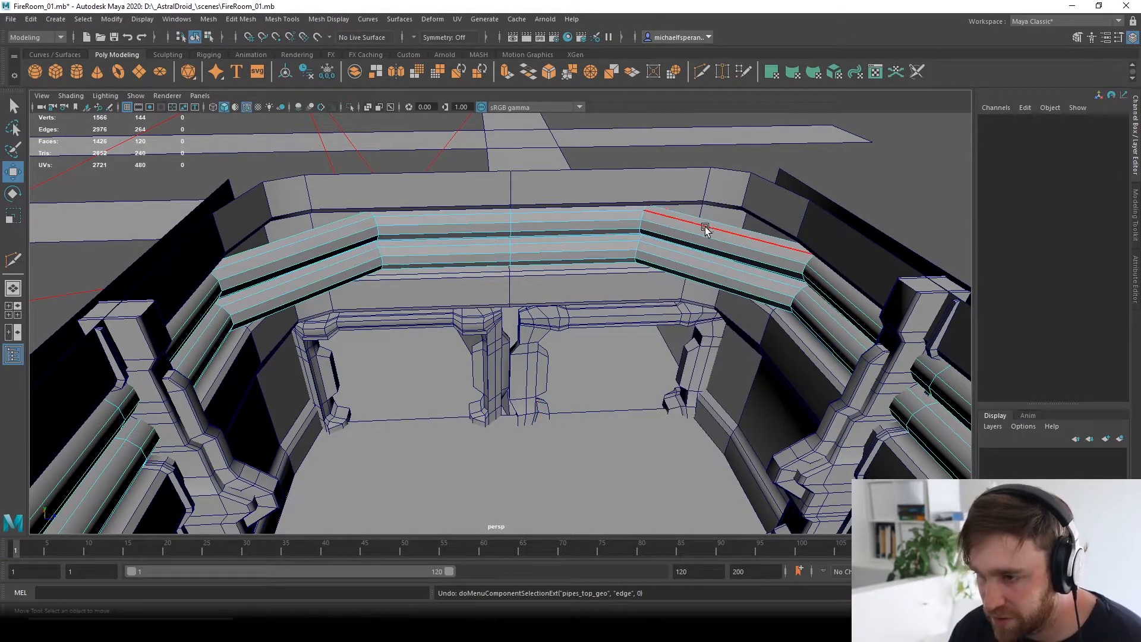
left_click(706, 229)
right_click(708, 231, "shift")
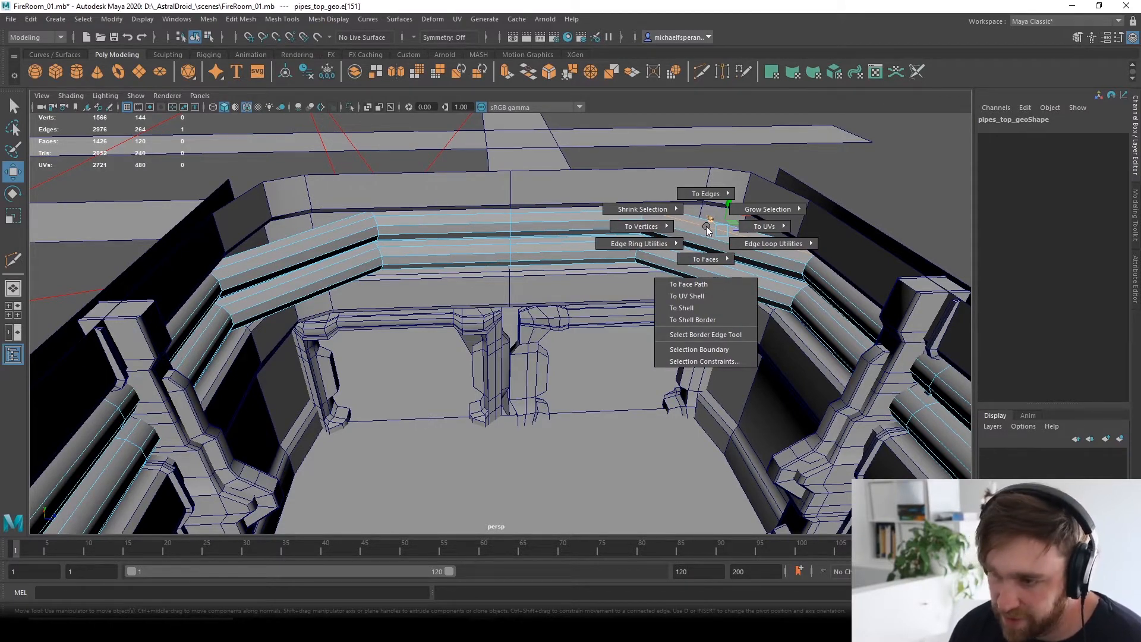
mouse_move(659, 248)
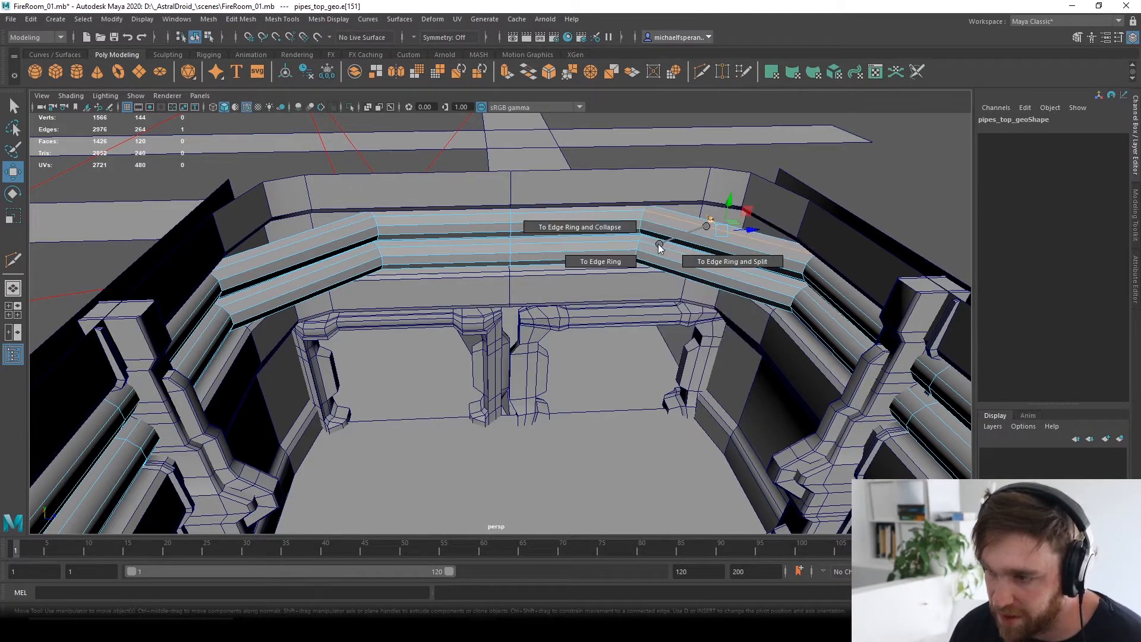
left_click(722, 263)
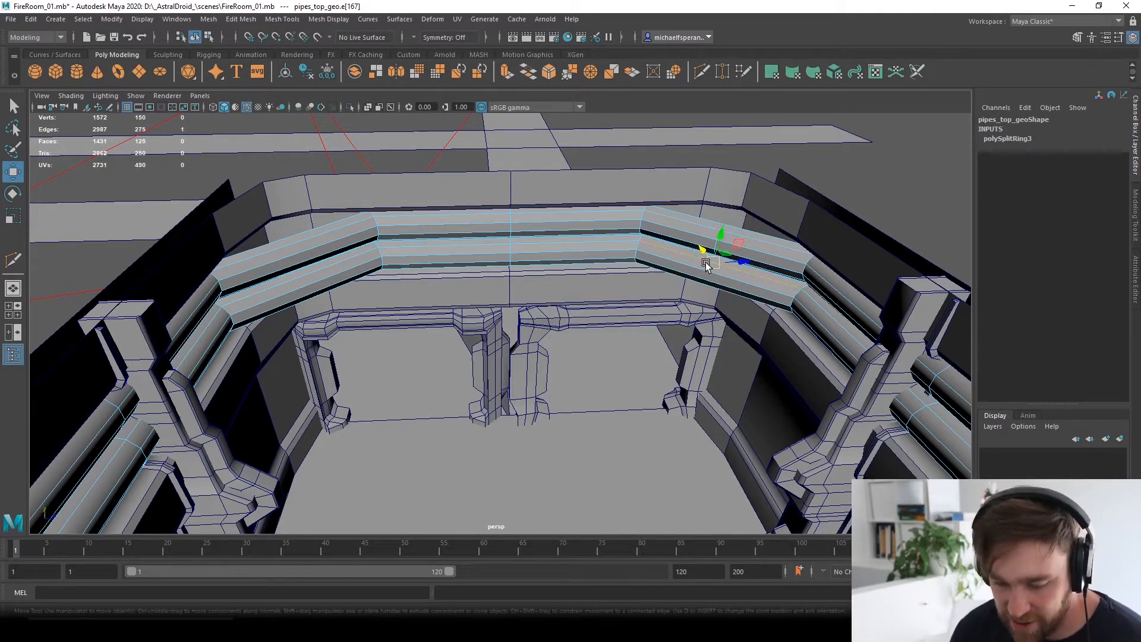
key("g")
left_click(300, 250)
key("g")
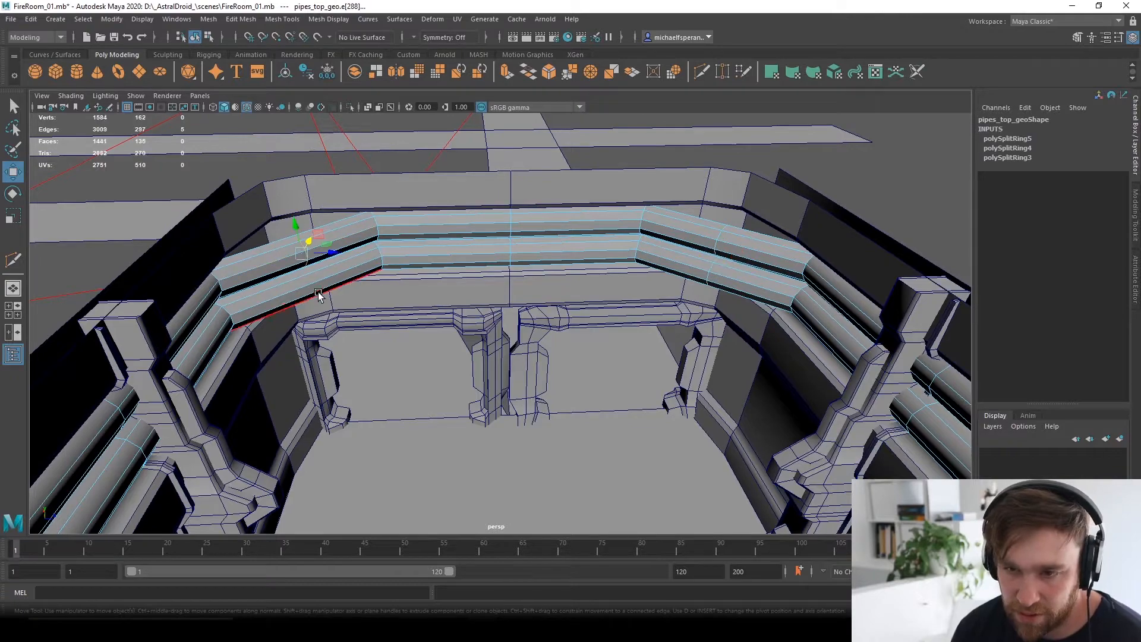
left_click(310, 274)
key("g")
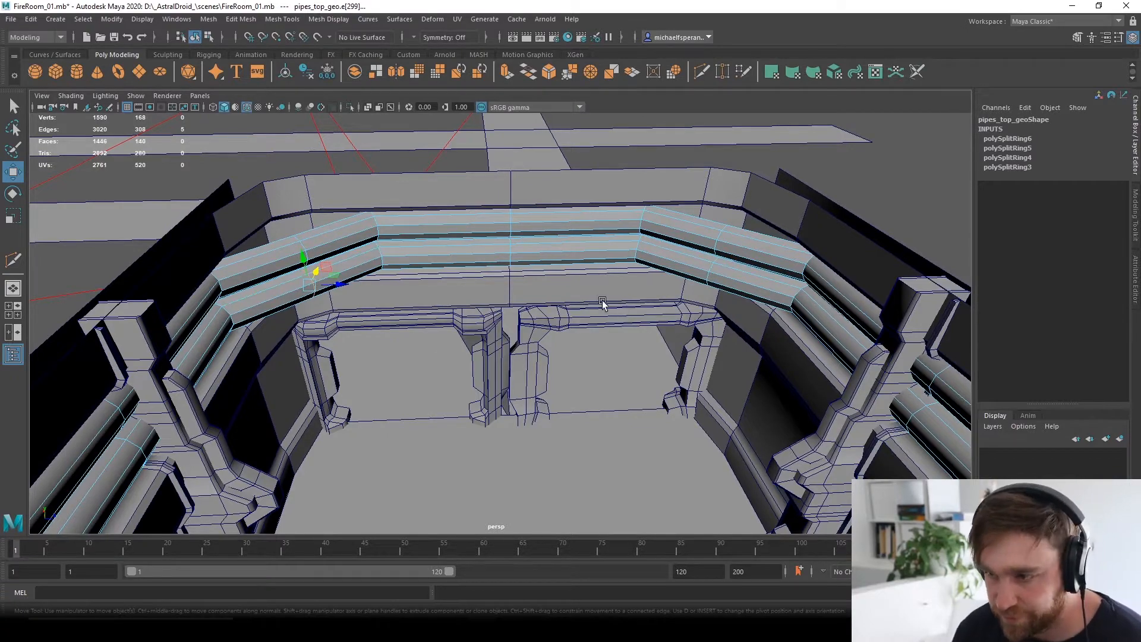
Split both pipes a second time across the left diagonal section, between the new loop and the side wall.
left_click_drag(479, 282, 489, 321, "alt")
right_click_drag(363, 309, 488, 315, "alt")
left_click_drag(487, 315, 396, 307, "alt")
middle_click_drag(396, 307, 482, 283, "alt")
left_click_drag(481, 283, 416, 261, "alt")
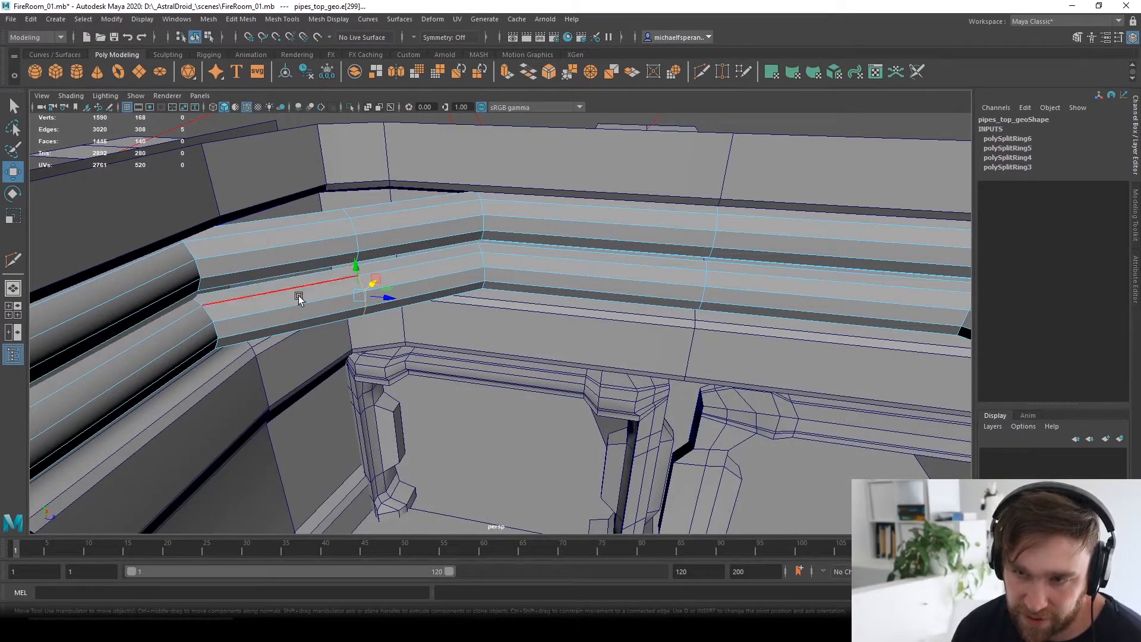
left_click(284, 245)
key("g")
left_click(292, 289)
key("g")
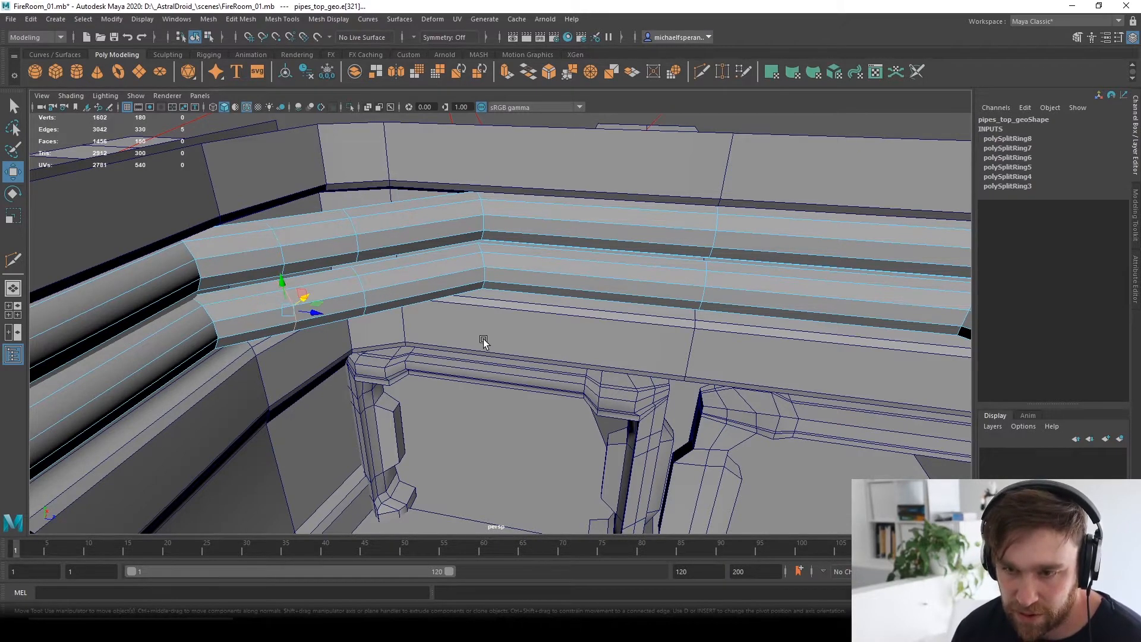
Split both pipes a second time across the right diagonal section, between the new loop and the side wall.
scroll(484, 339, "down", 3)
left_click_drag(484, 340, 714, 297, "alt")
left_click(909, 287)
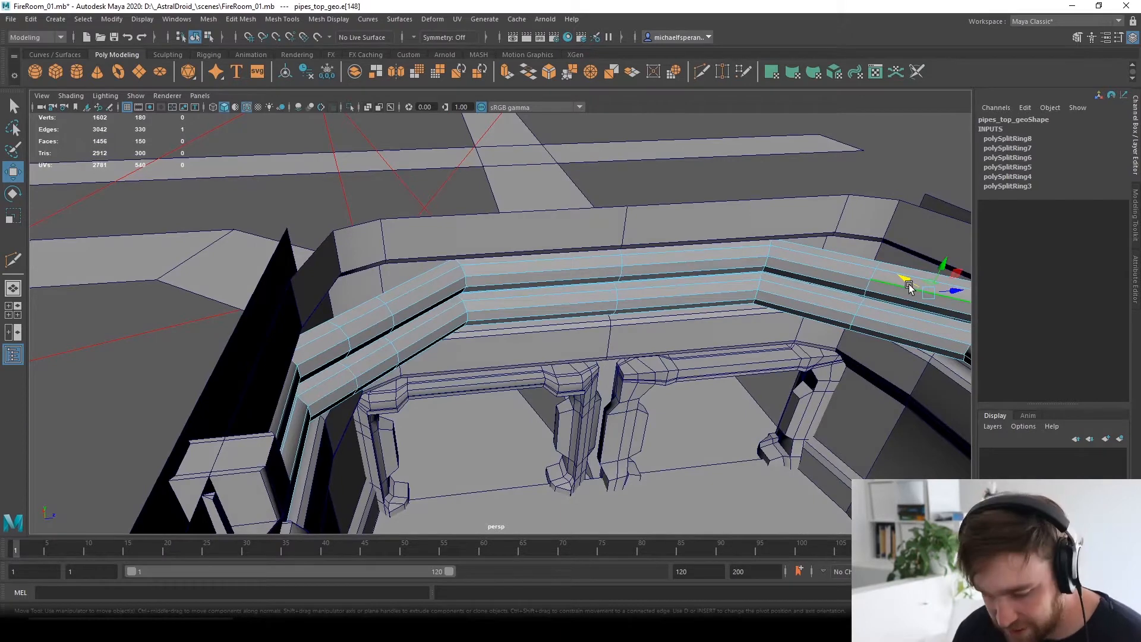
key("g")
left_click(923, 327)
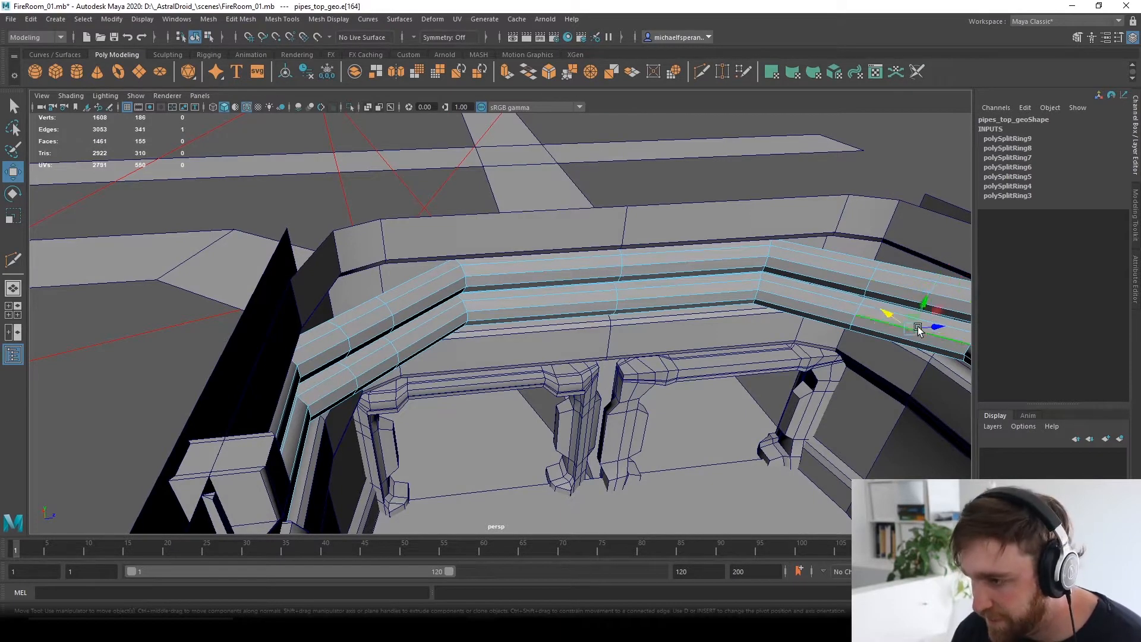
key("g")
Select both pipes' split loops nearer the entrance wall in the left section and move them outward towards the wall corner.
scroll(861, 337, "down", 2)
middle_click_drag(722, 315, 708, 342, "alt")
left_click_drag(707, 343, 680, 343, "alt")
right_click_drag(428, 340, 429, 271)
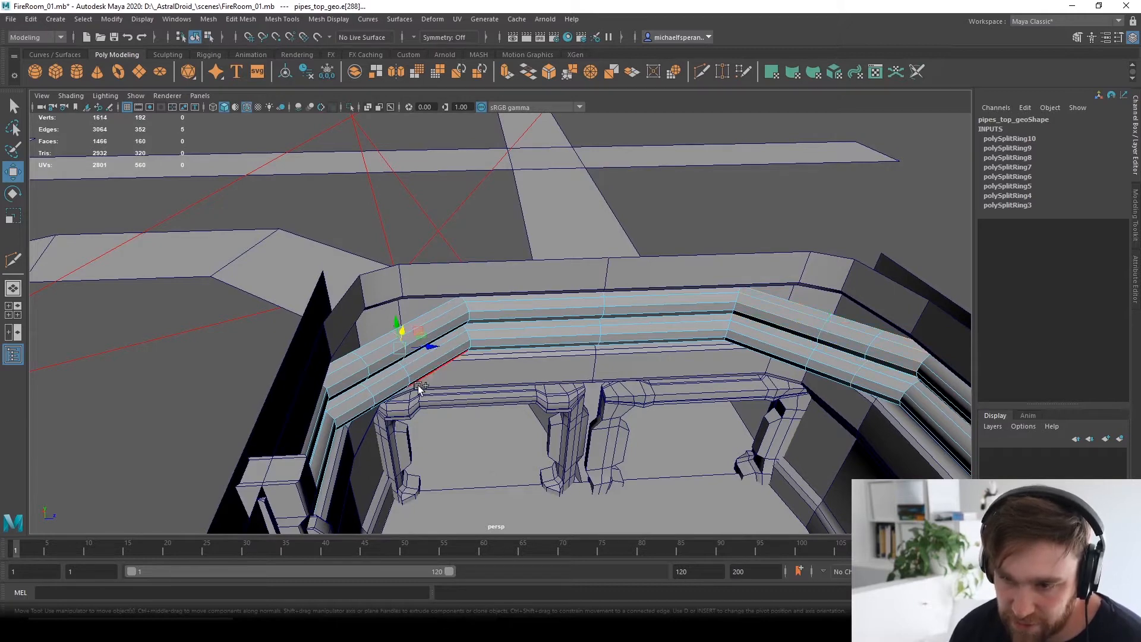
double_click(406, 372, "shift")
left_click_drag(407, 373, 435, 322, "alt")
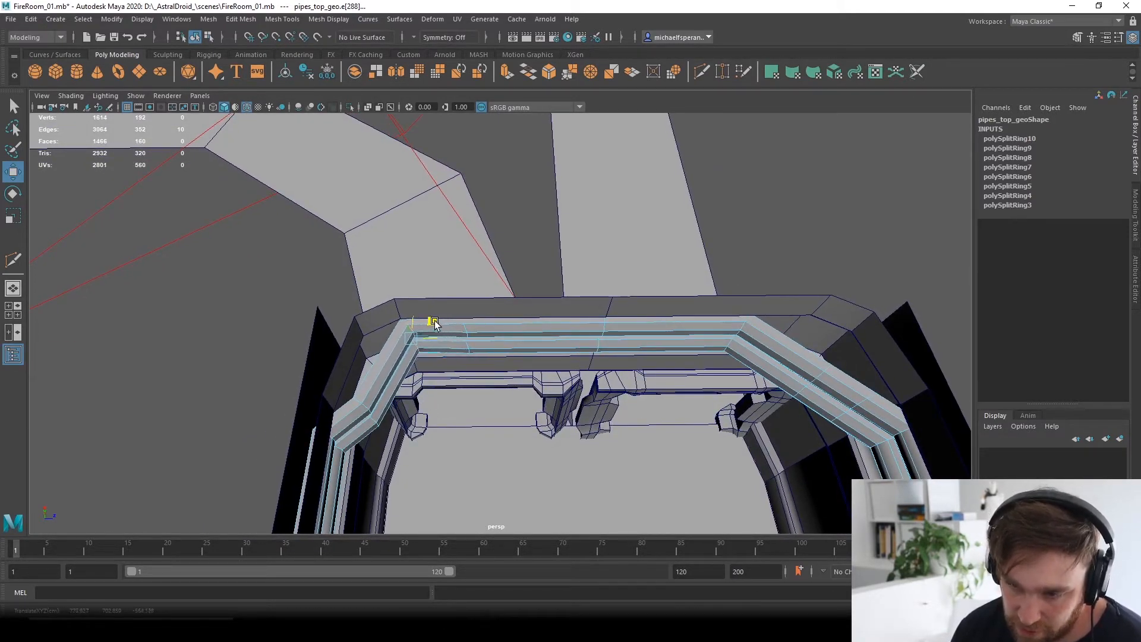
key("e")
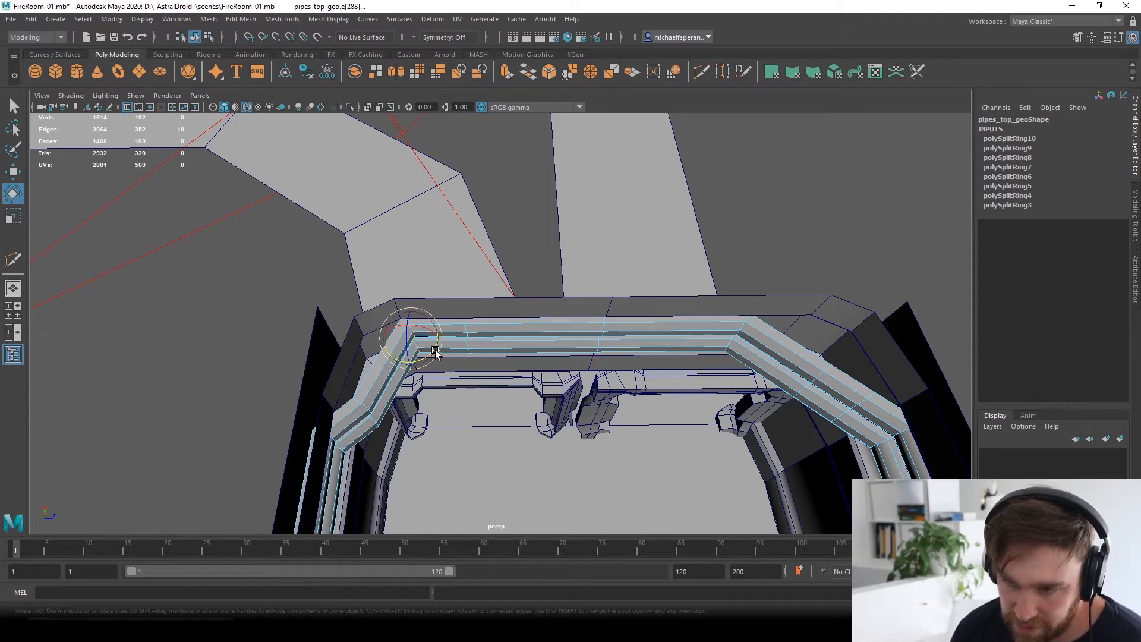
Select both pipes' split loops nearer the left side wall and move them outward horizontally to line up with the wall's corner bend.
double_click(364, 407)
left_click_drag(372, 476, 462, 338, "alt")
double_click(433, 260, "shift")
key("w")
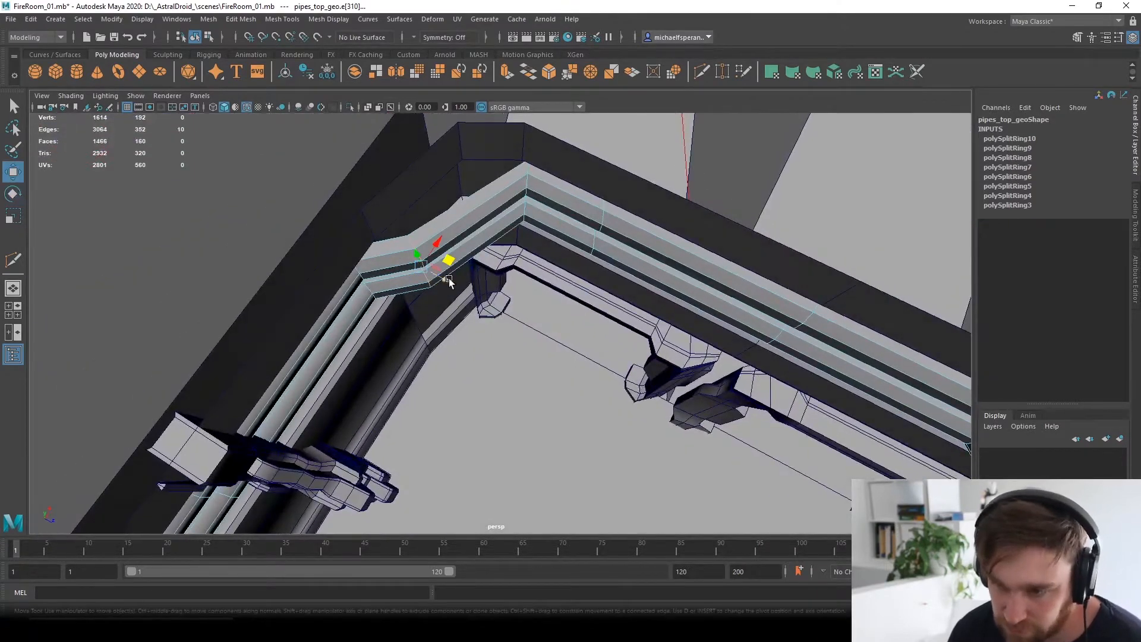
left_click_drag(450, 262, 525, 197)
key("e")
scroll(523, 264, "up", 5)
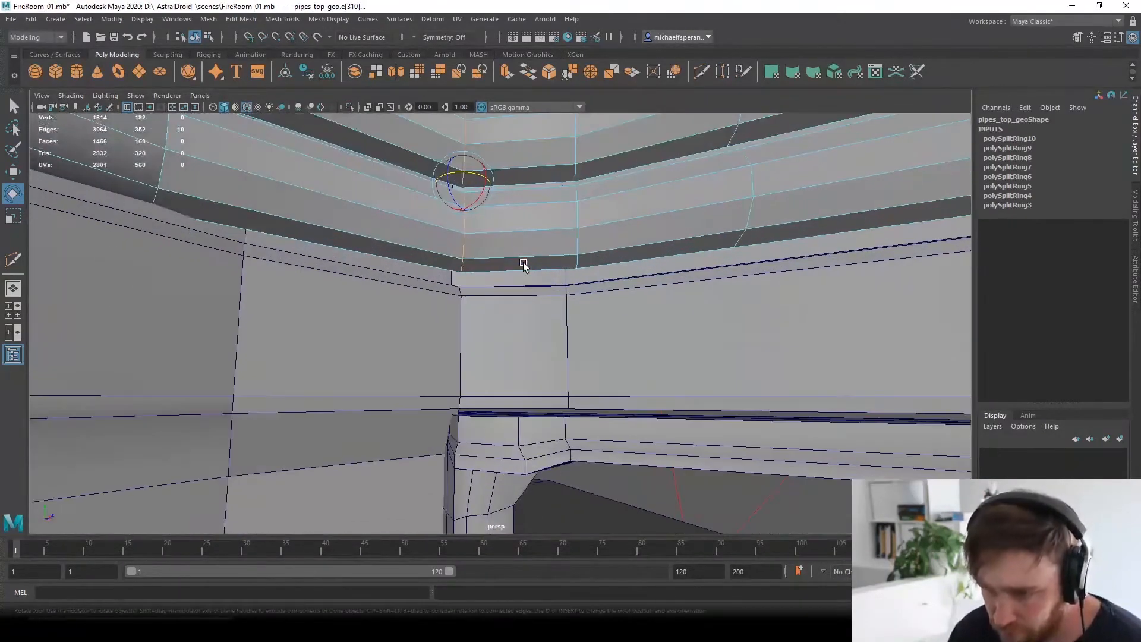
mouse_move(524, 263)
left_mouse_down("alt")
mouse_move(547, 313)
mouse_move(538, 256)
left_mouse_up("alt")
key("w")
left_click_drag(542, 335, 543, 350)
Reselect the left corner's entrance-side loops on both pipes and shift them horizontally to follow the wall bend.
left_click(619, 293)
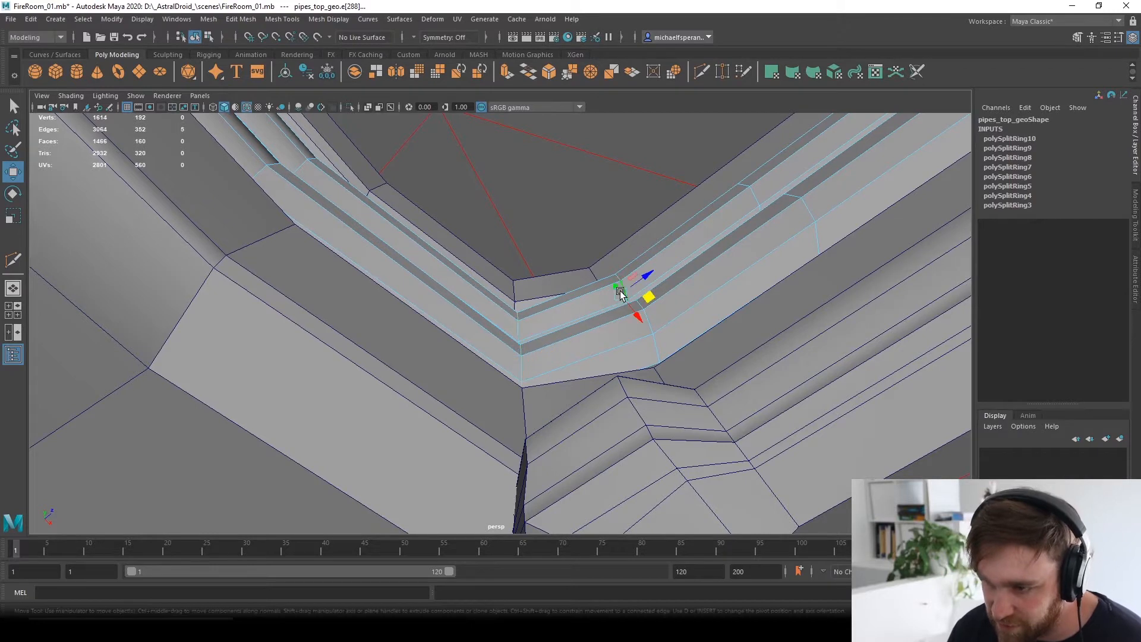
left_click_drag(658, 315, 658, 335)
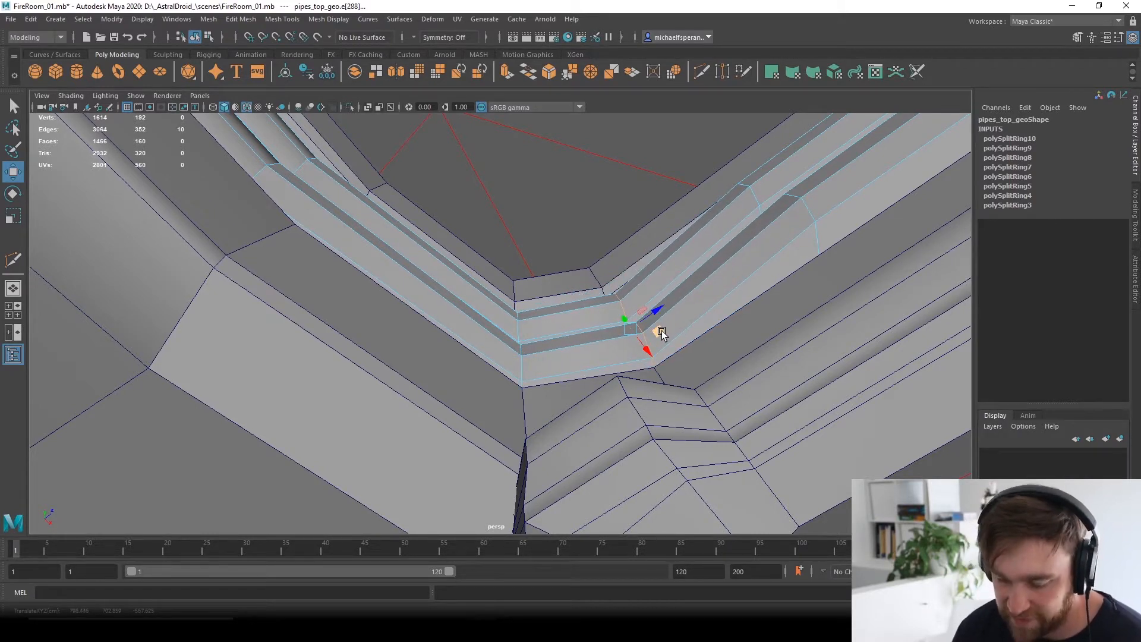
key("f")
left_click_drag(658, 331, 564, 311, "alt")
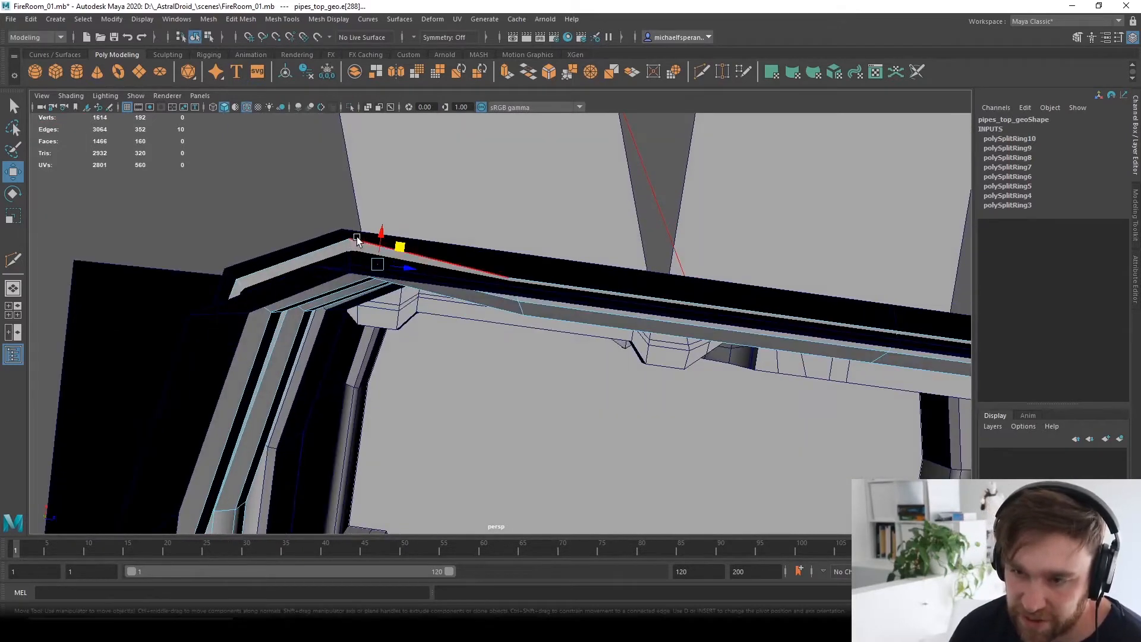
left_click_drag(400, 248, 391, 250)
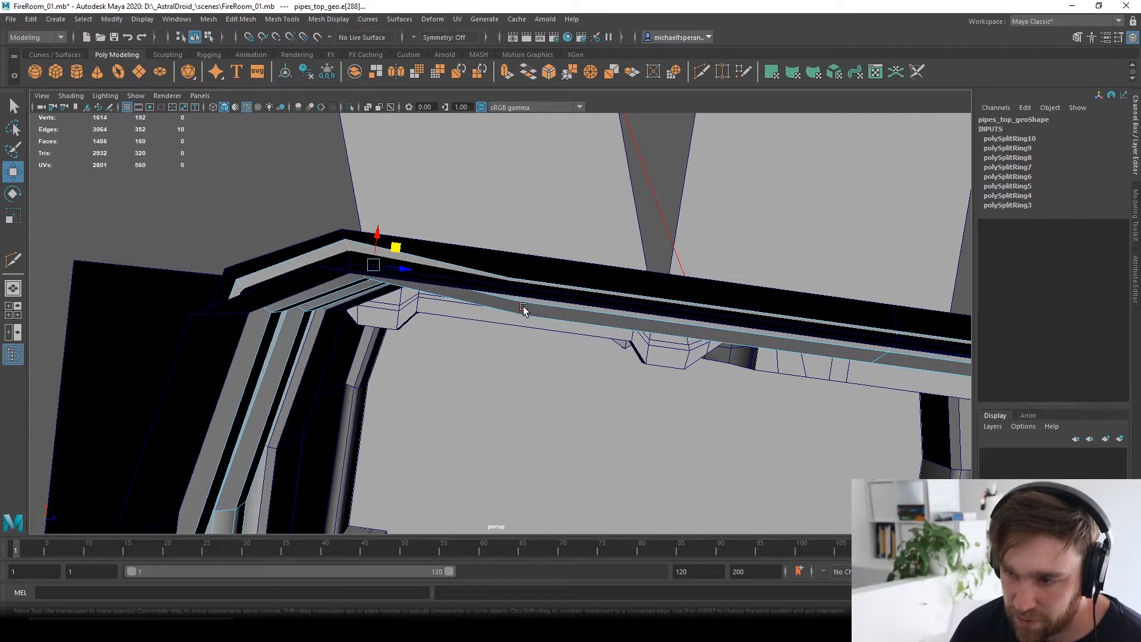
Select the vertex ring on both pipes at the left end of the entrance stretch, move it outward and rotate it to follow the wall.
double_click(539, 290)
key("ctrl+z")
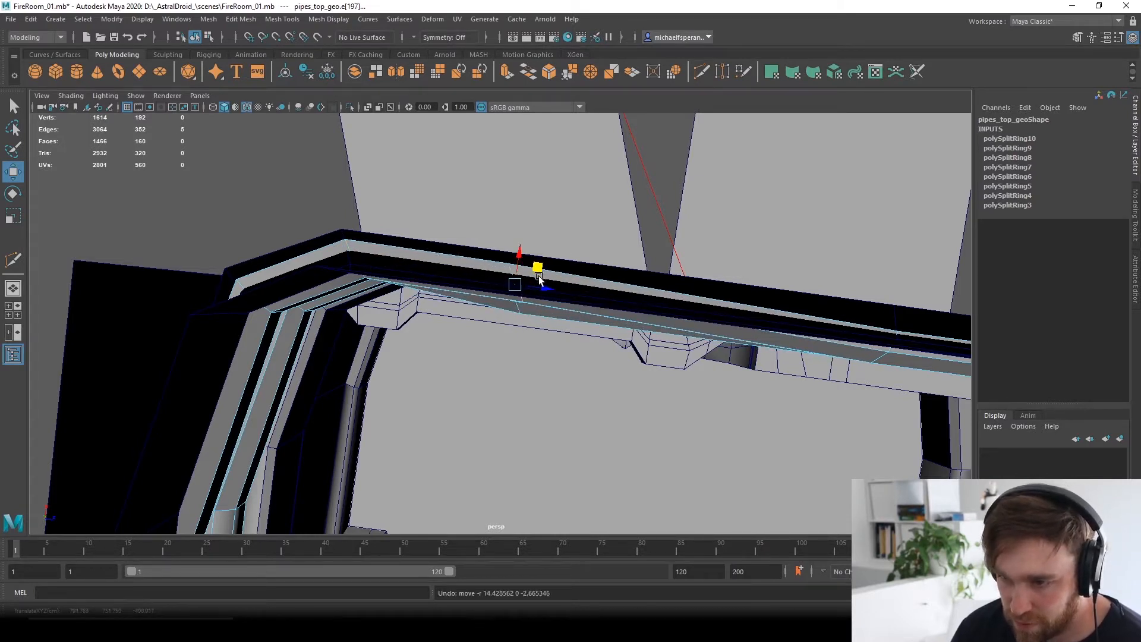
double_click(545, 318)
right_click_drag(545, 318, 476, 204, "ctrl")
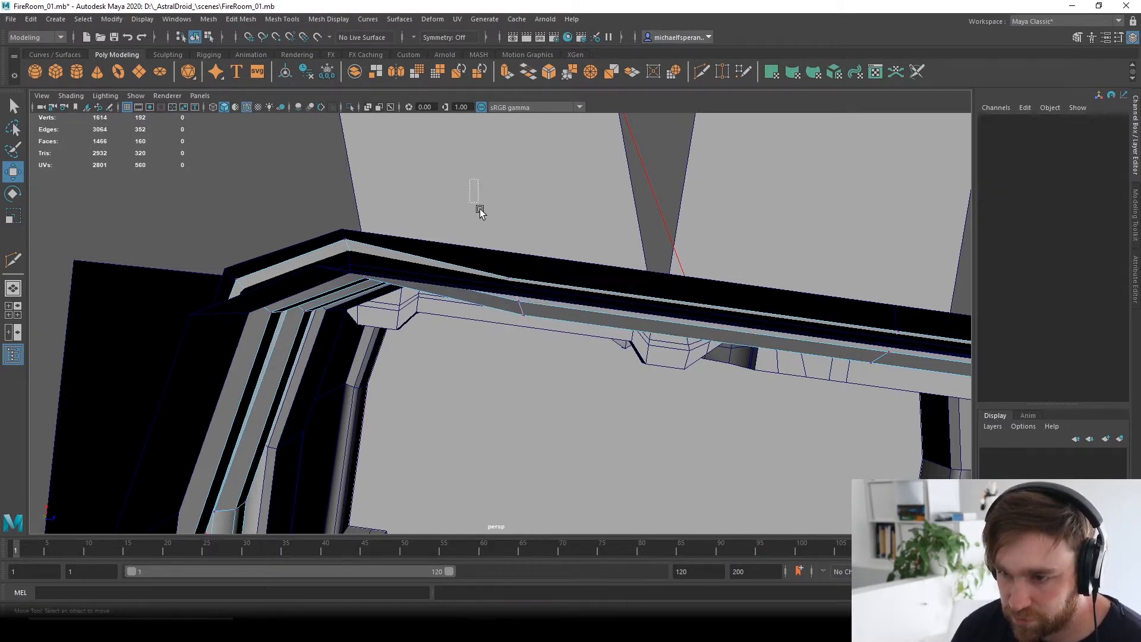
left_click_drag(533, 277, 537, 267)
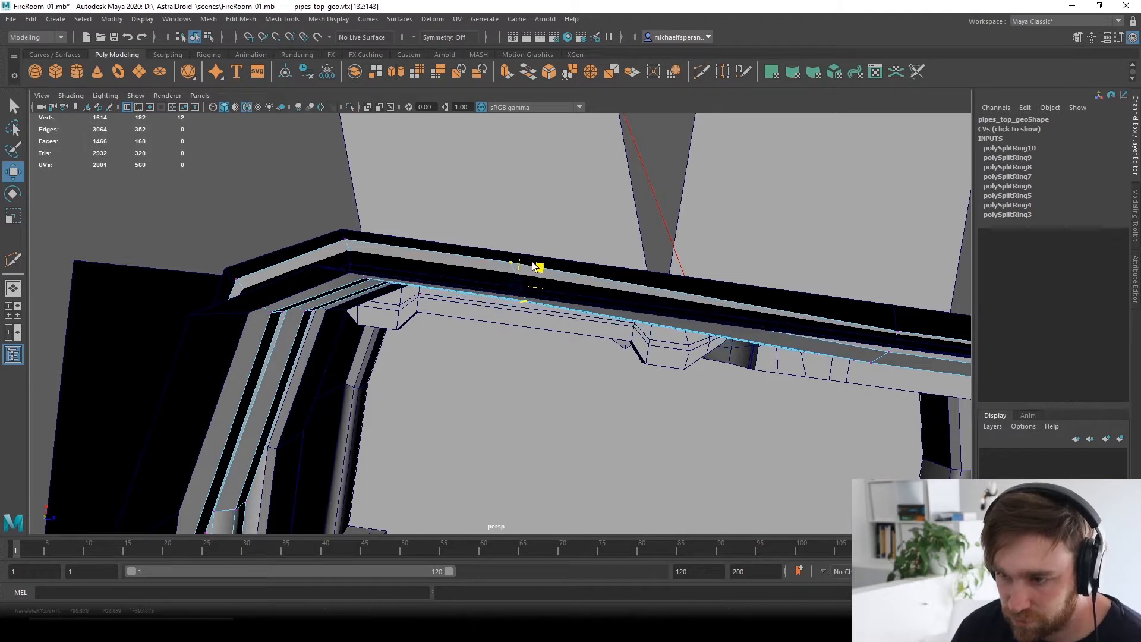
key("e")
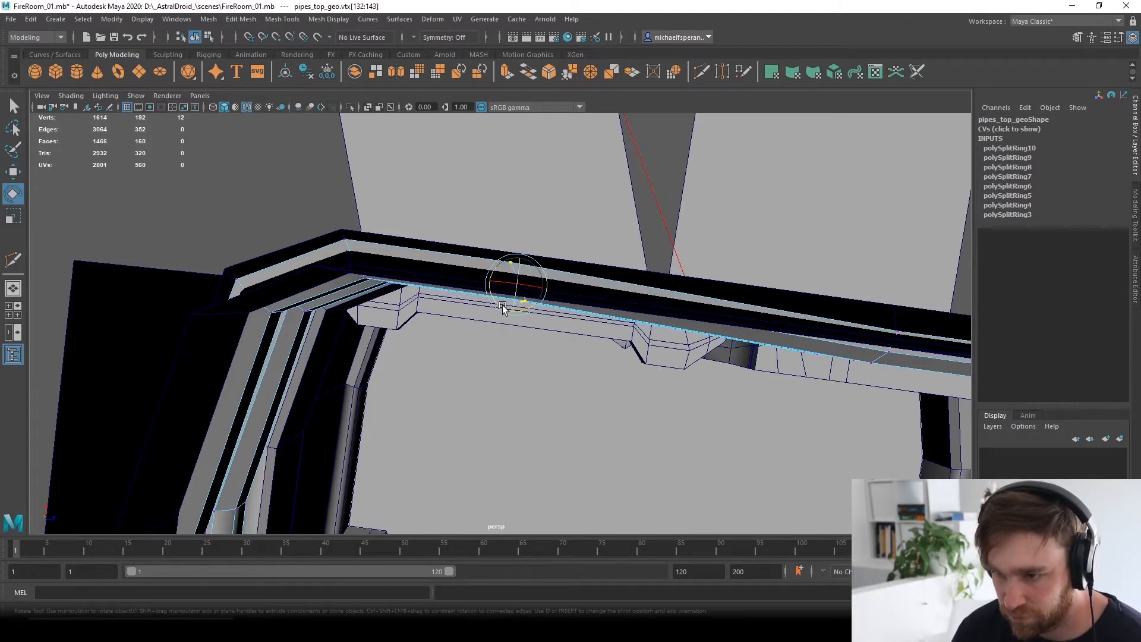
left_click_drag(496, 301, 488, 297)
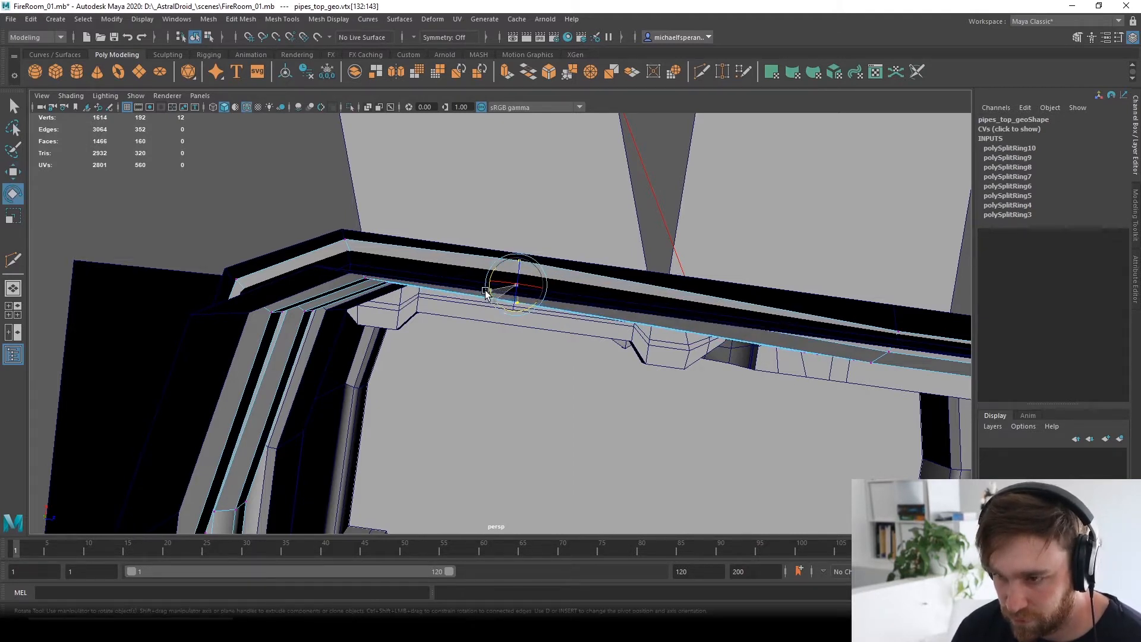
Select both pipes' next two vertex rings along the entrance stretch in turn and move each outward against the straightened wall.
middle_click_drag(579, 319, 355, 310, "alt")
middle_click_drag(675, 356, 663, 338, "alt")
left_click_drag(613, 402, 611, 398)
key("w")
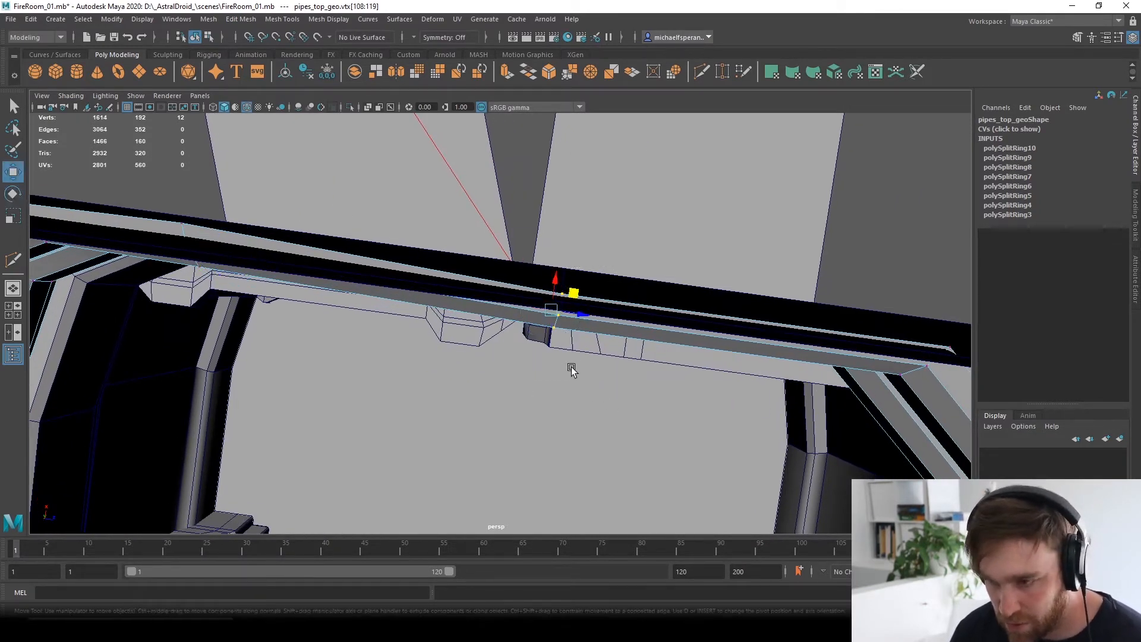
left_click_drag(557, 280, 295, 221)
left_click_drag(411, 236, 497, 353)
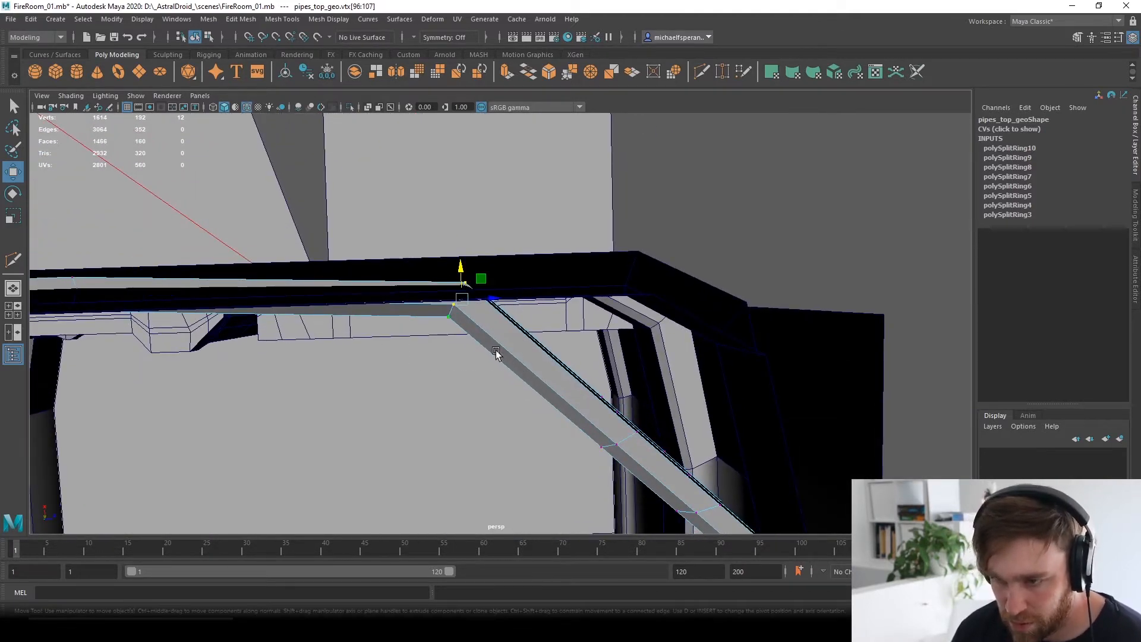
middle_click_drag(486, 285, 487, 268)
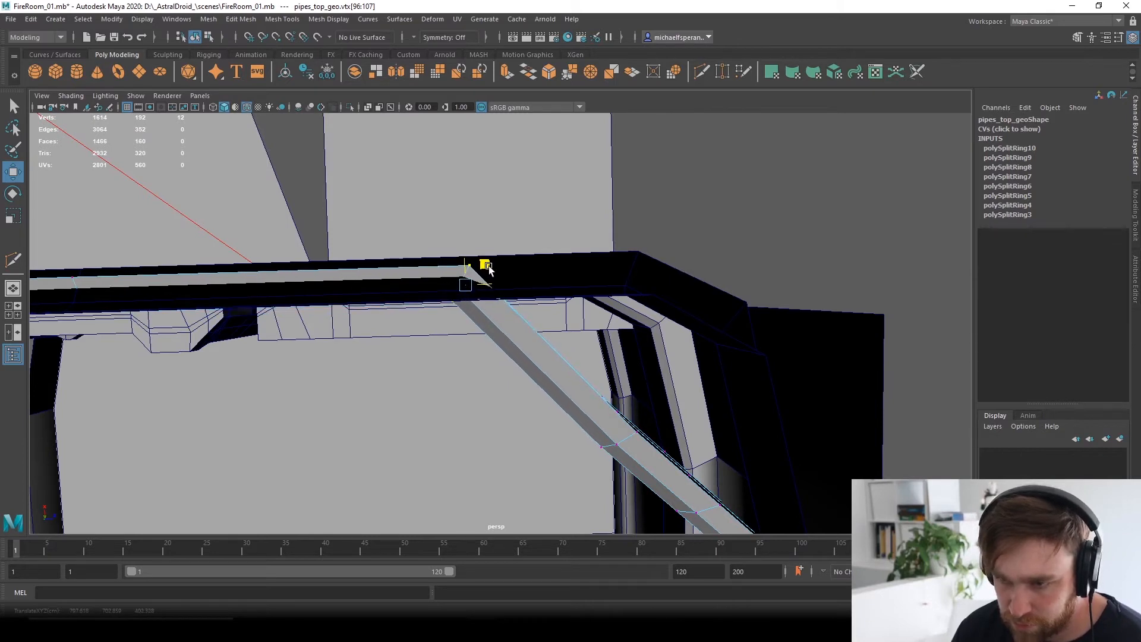
Try to move the vertices of the right diagonal's entrance-side split loop out to the wall corner.
middle_click_drag(577, 357, 515, 279, "alt")
left_click_drag(493, 272, 587, 412)
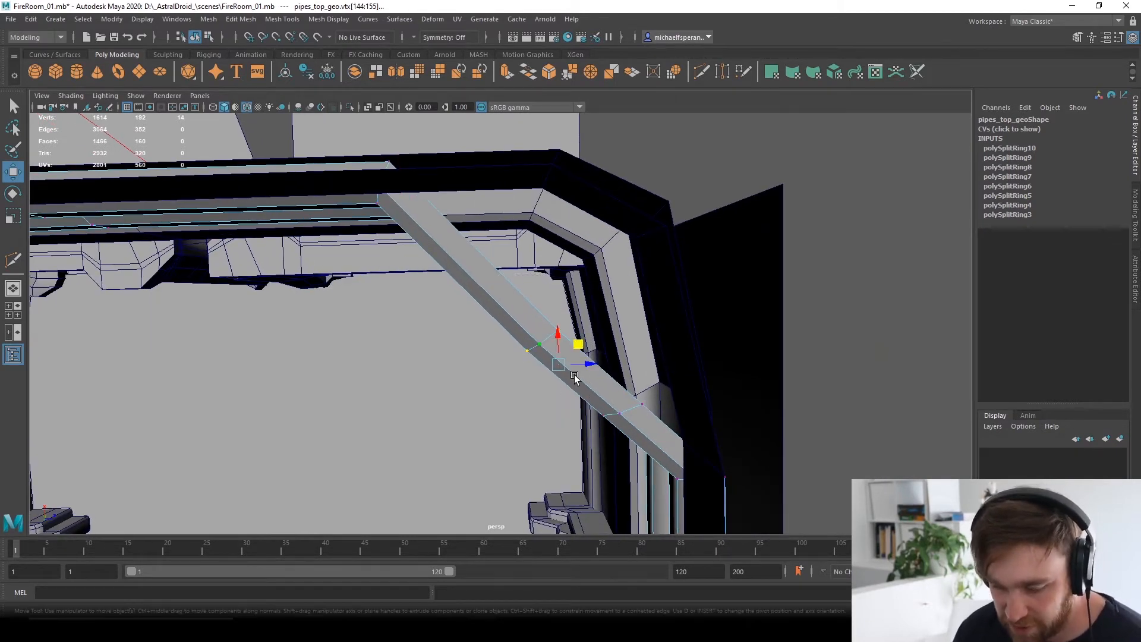
middle_click_drag(583, 347, 567, 320)
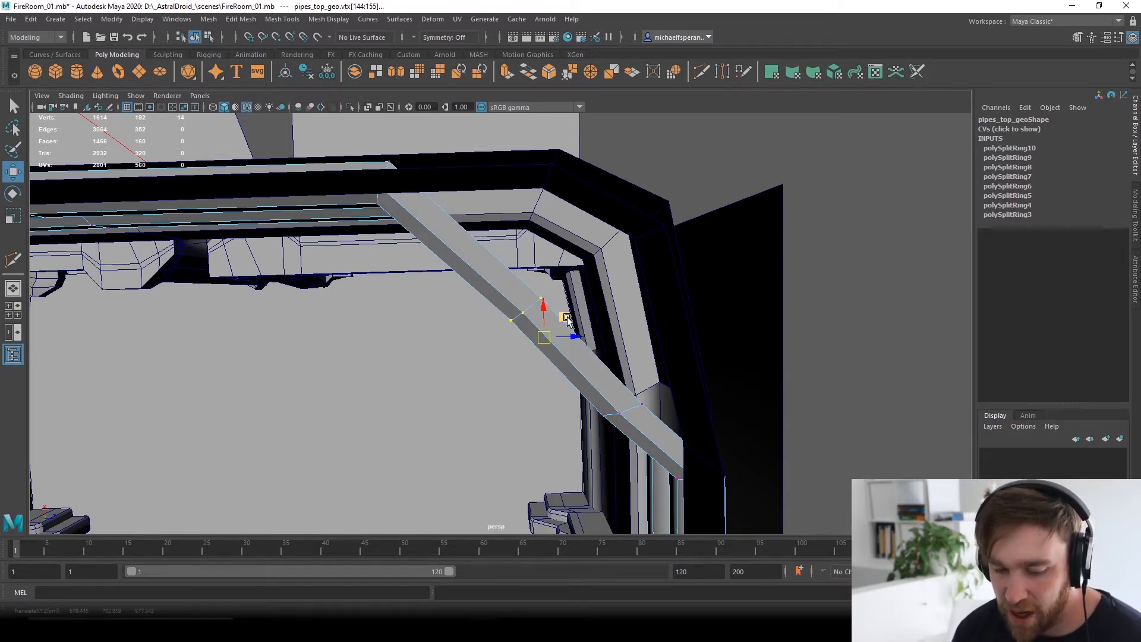
key("e")
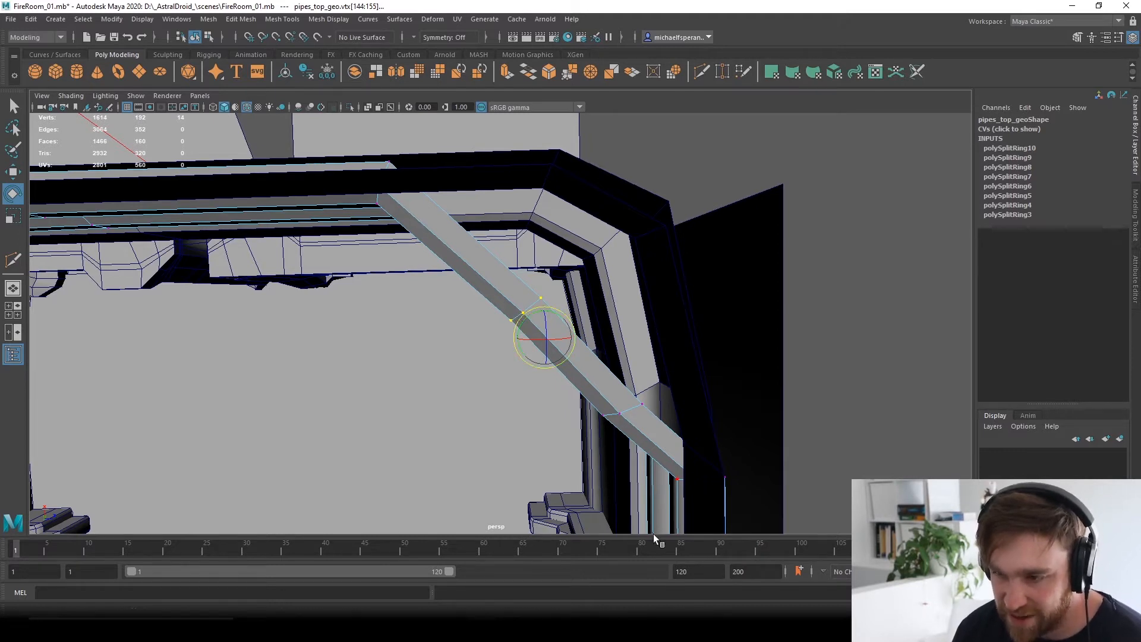
key("r")
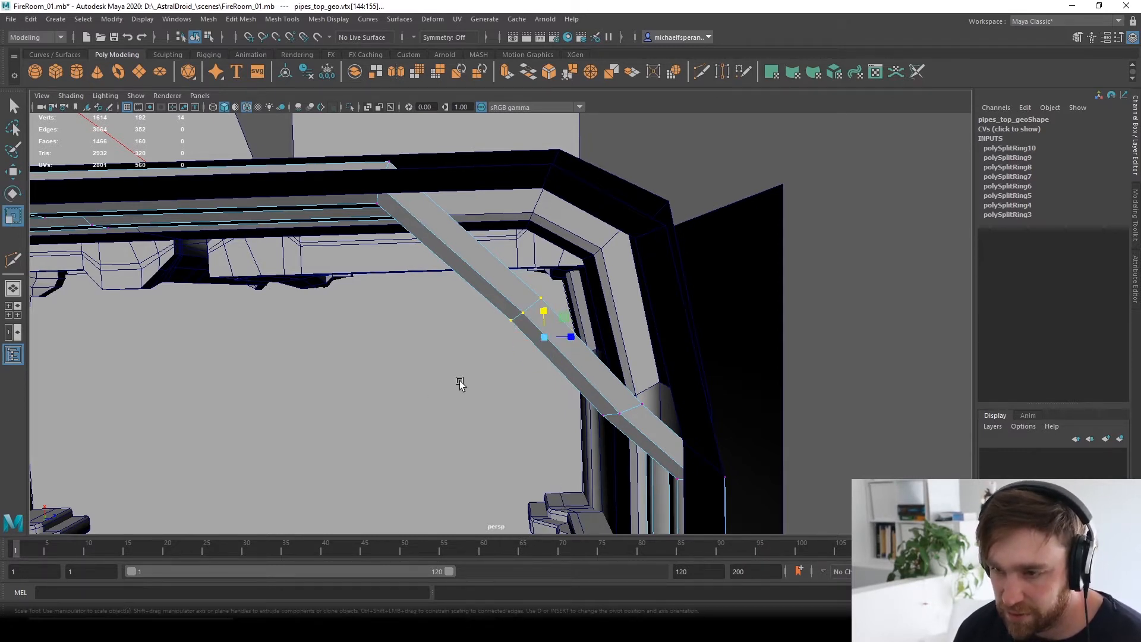
key("e")
key("w")
key("e")
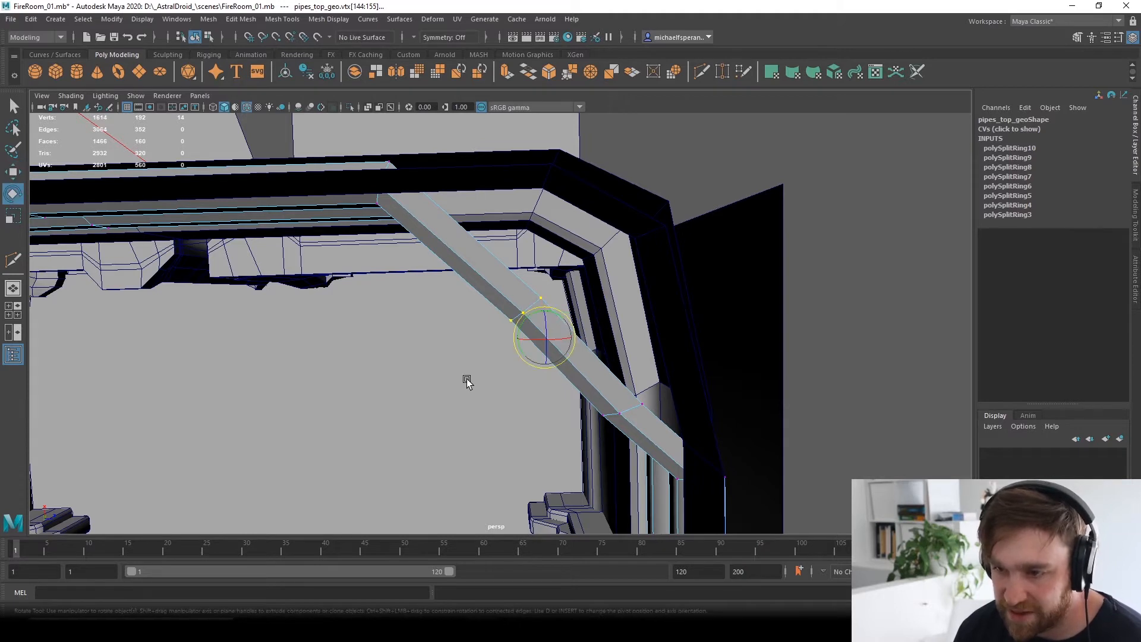
key("r")
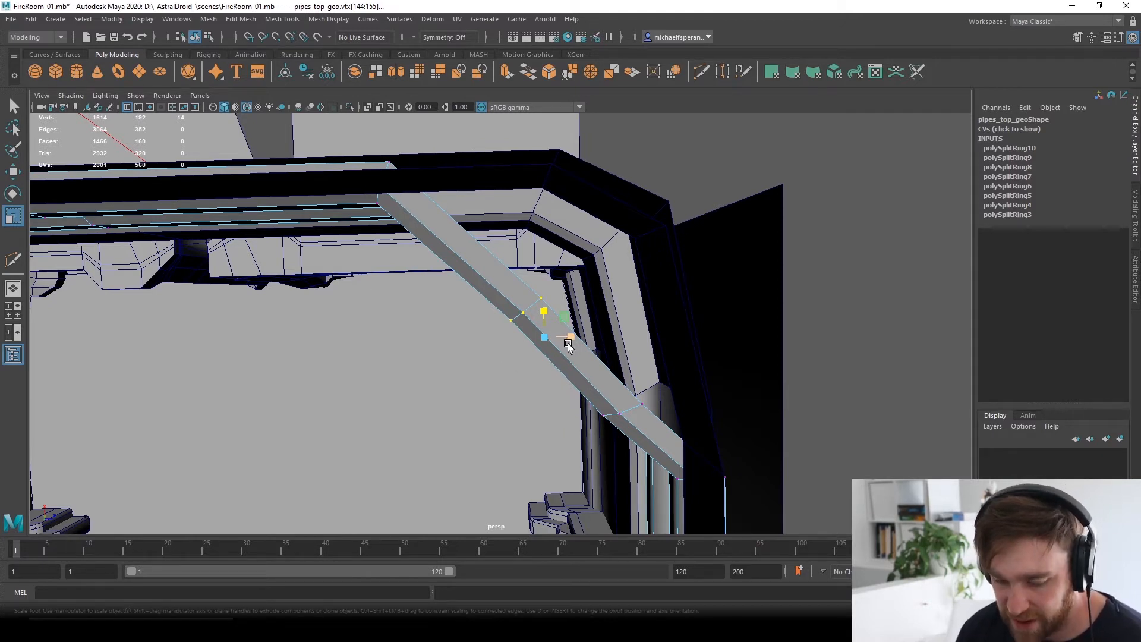
key("w")
left_click_drag(560, 236, 575, 203)
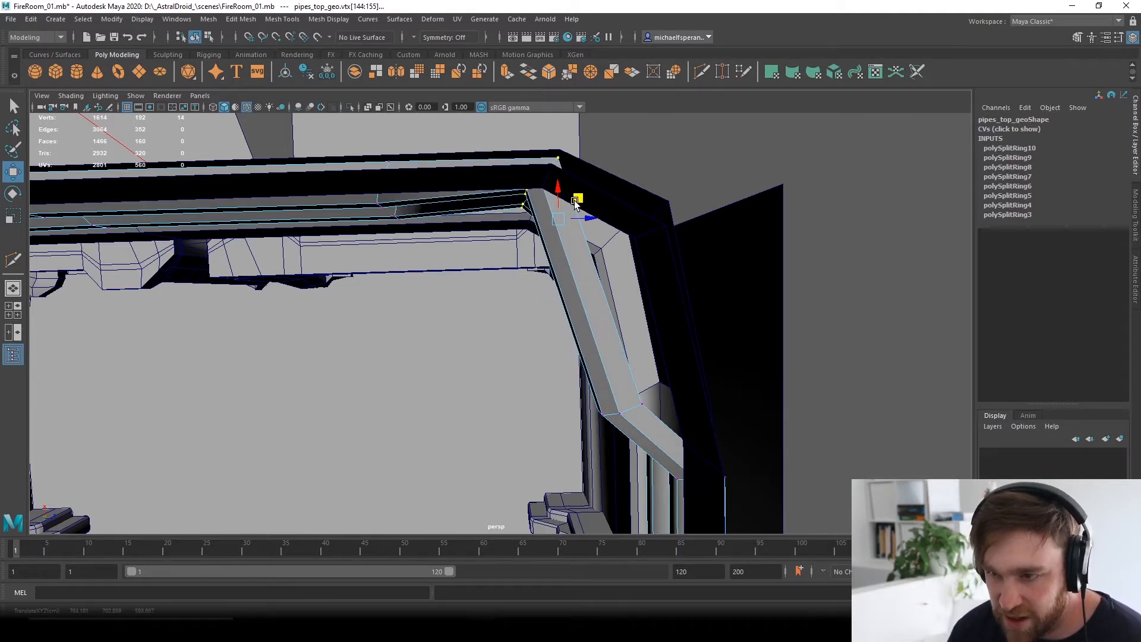
Try rotating the moved corner vertices, then undo both the rotation and the move.
key("e")
left_click_drag(555, 245, 564, 246)
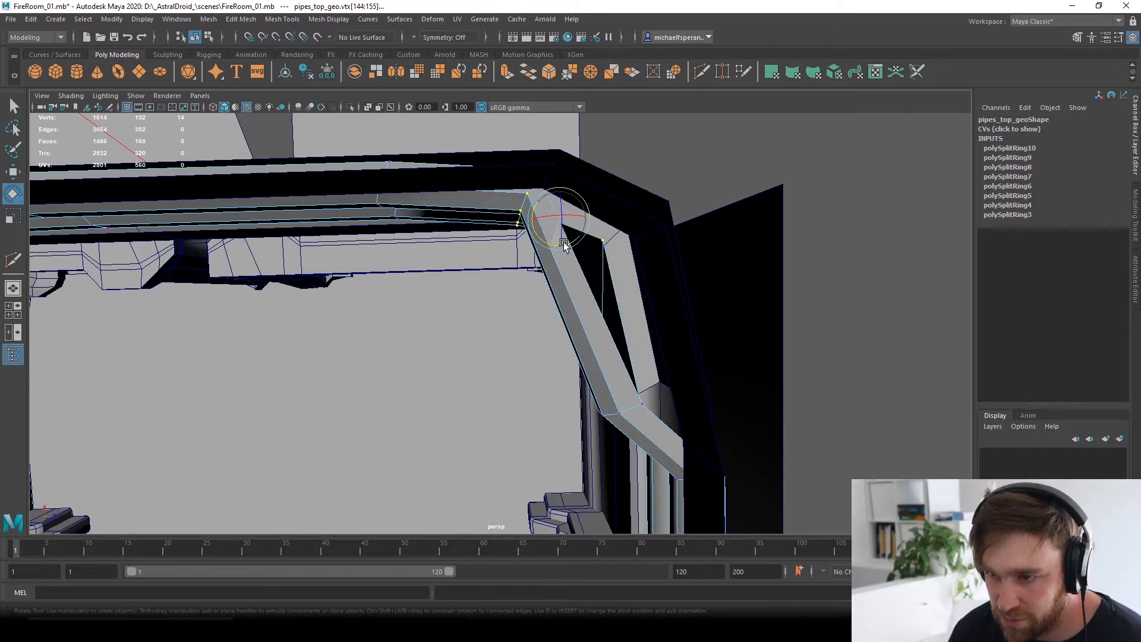
key("ctrl+z")
left_click_drag(565, 324, 552, 247, "alt")
key("ctrl+z")
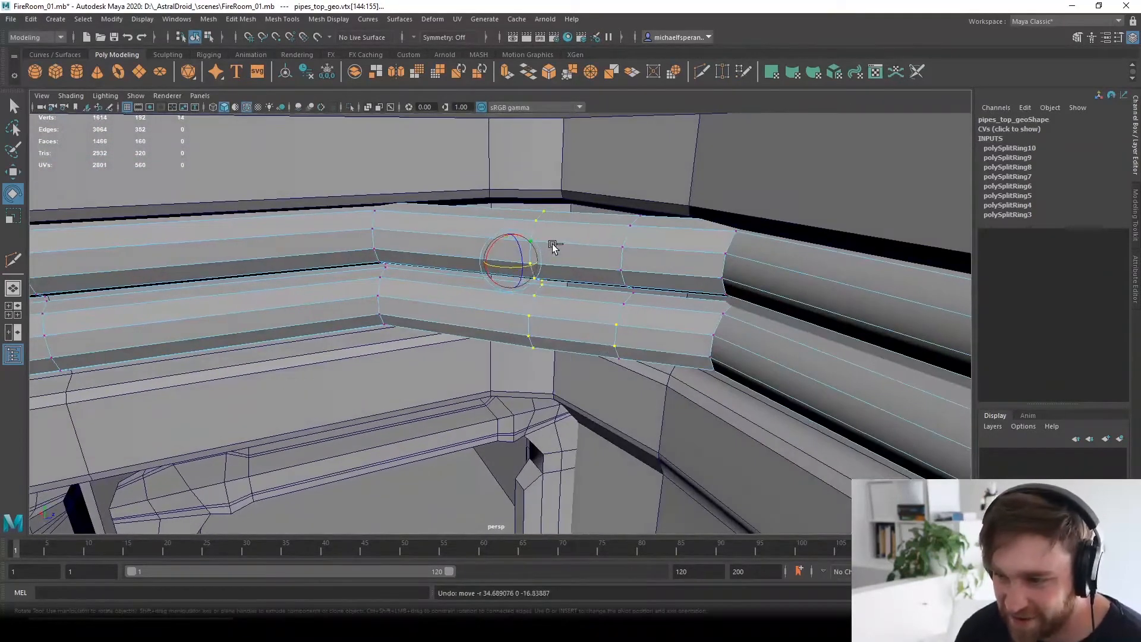
Reselect only the entrance-side split loop's vertices on both pipes in the right diagonal and move them out to the wall corner.
right_click(557, 234)
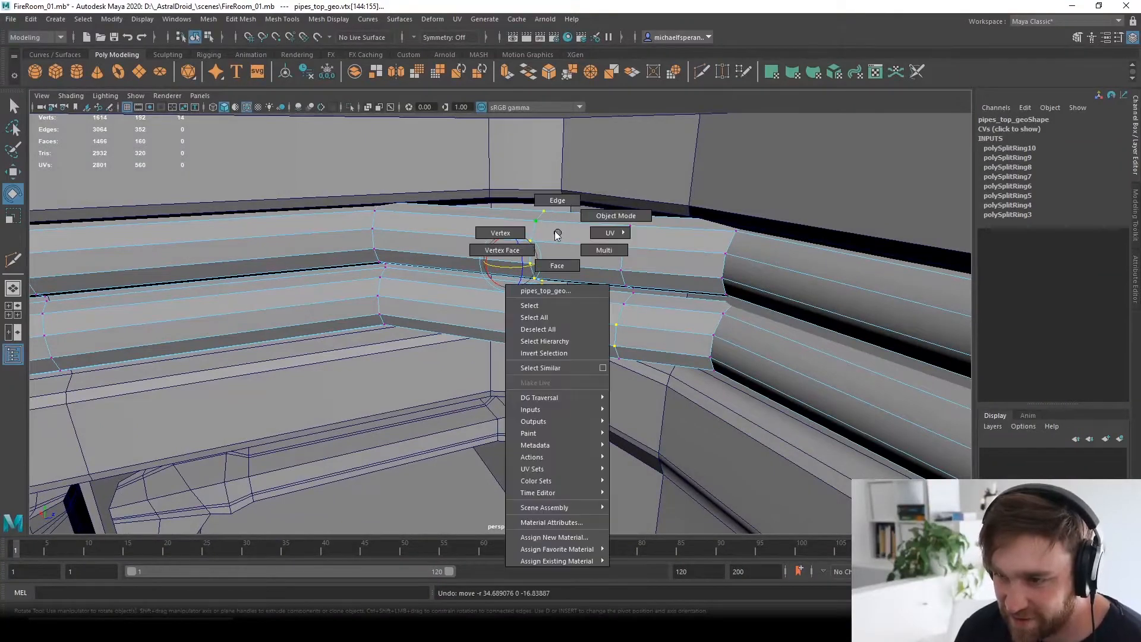
left_click(503, 233)
left_click_drag(474, 160, 521, 392)
left_click_drag(552, 321, 548, 407, "alt")
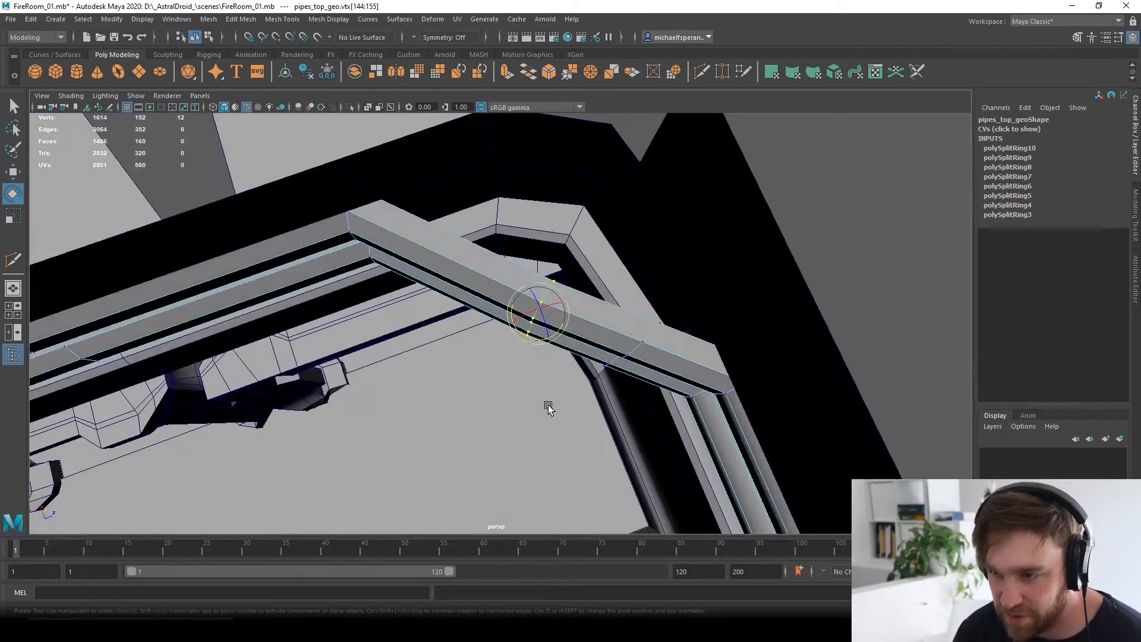
key("w")
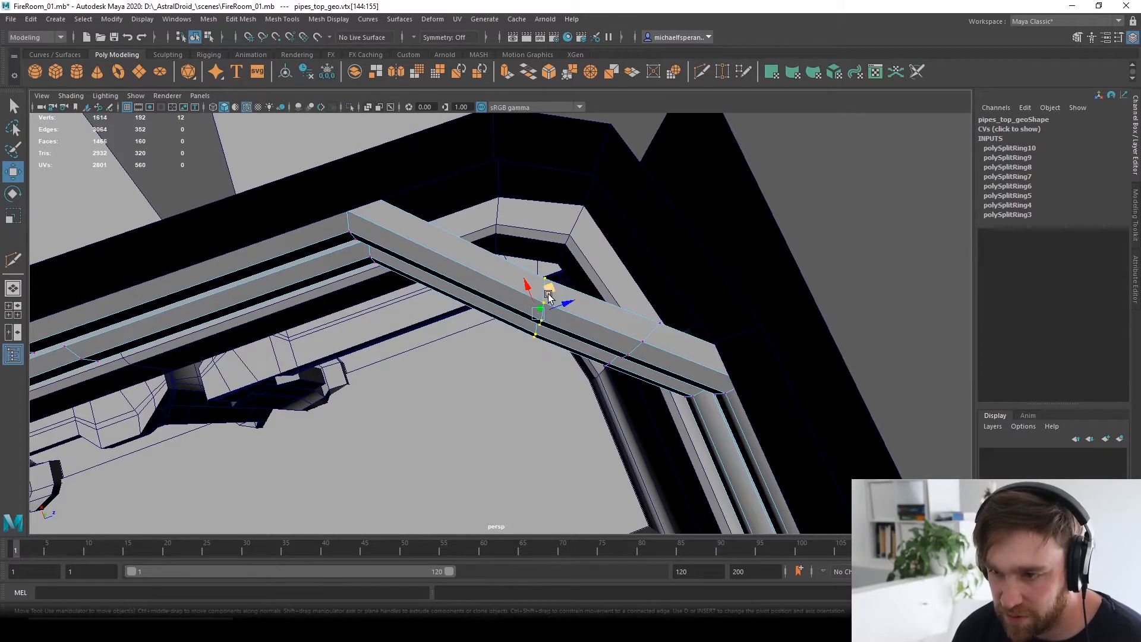
left_click_drag(548, 296, 508, 168)
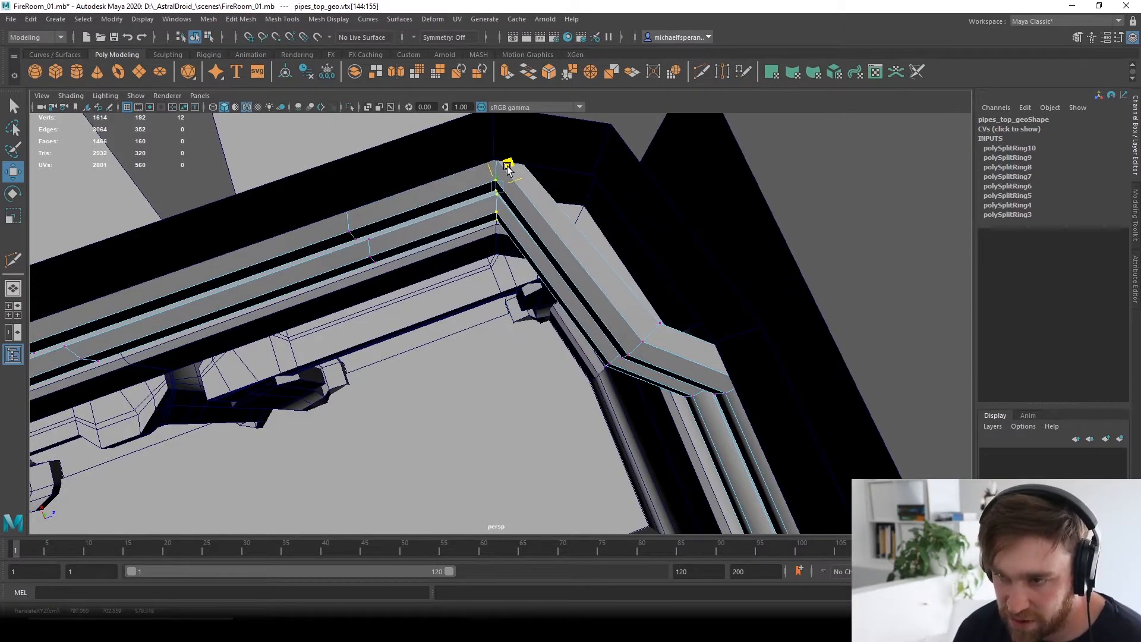
key("r")
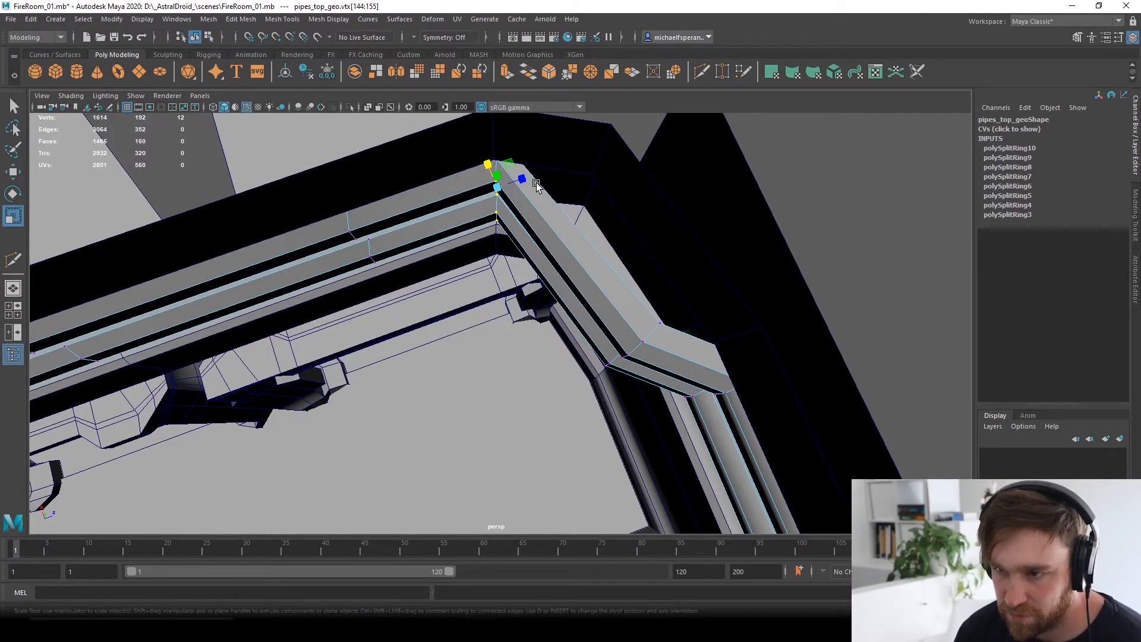
key("w")
Select the right diagonal's split loop nearer the side wall on both pipes, move it out to the wall's bend and rotate it to match.
left_click_drag(537, 186, 606, 273, "alt")
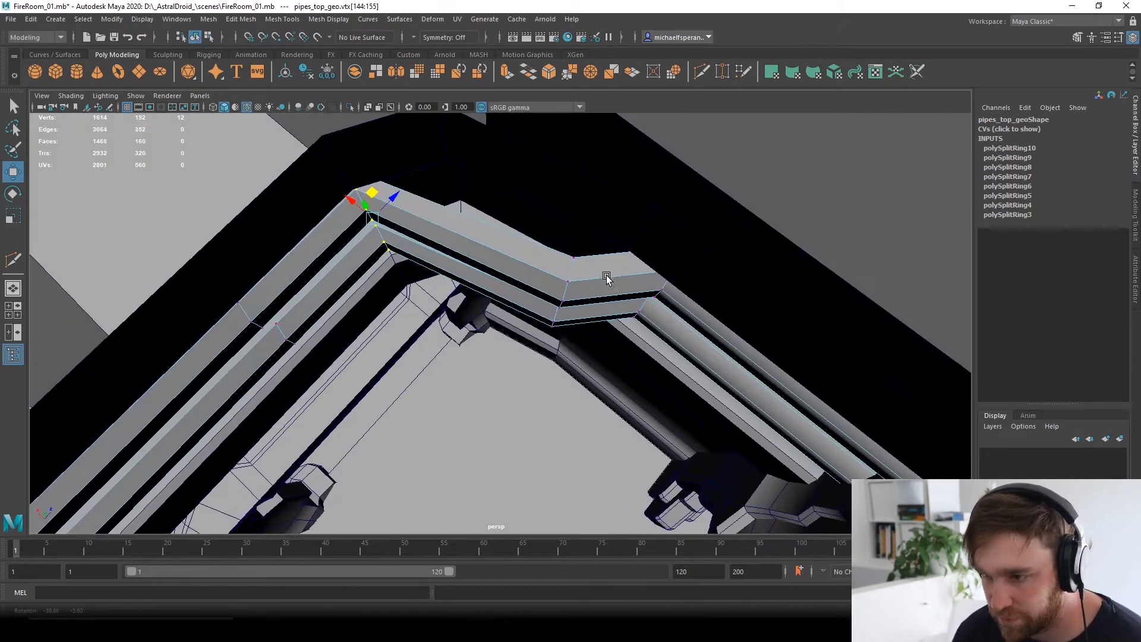
left_click_drag(506, 202, 642, 433)
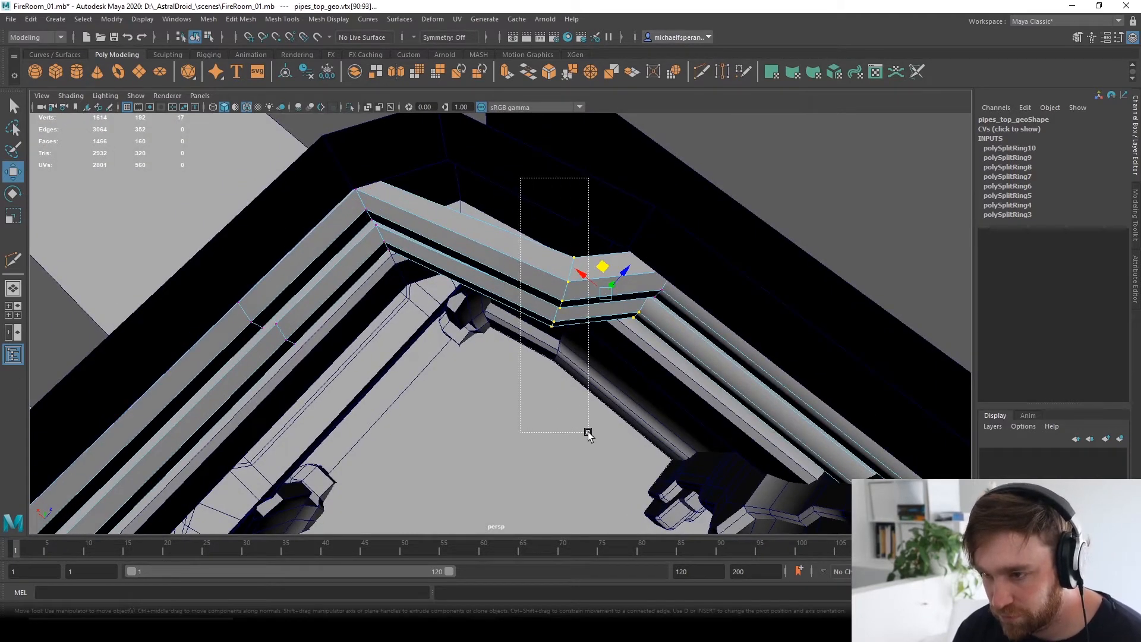
left_click_drag(534, 390, 558, 463, "alt")
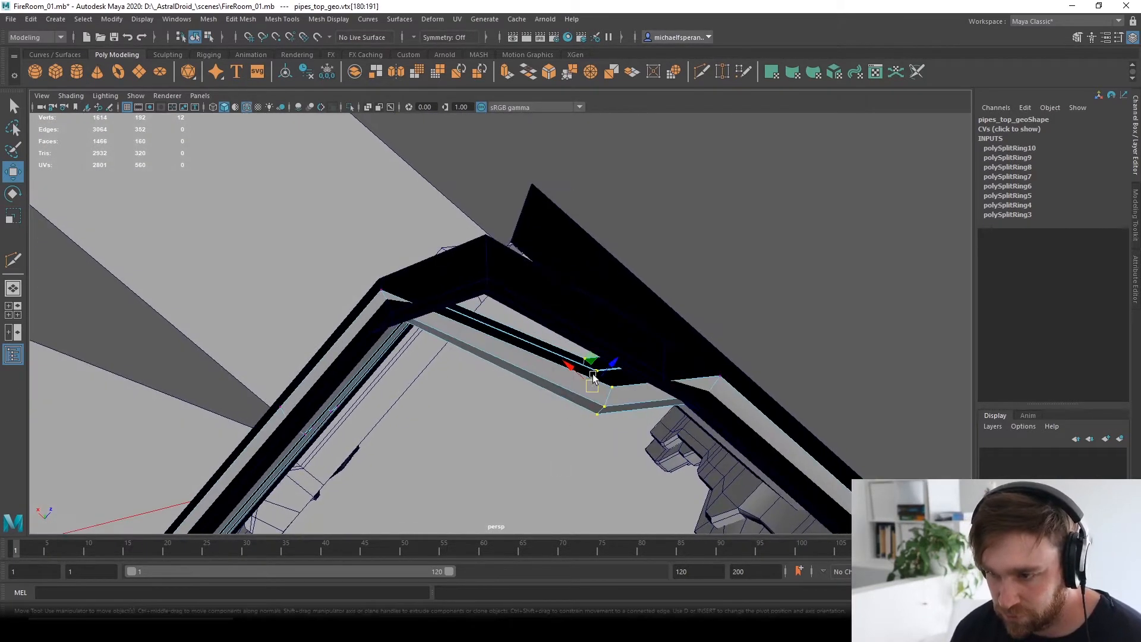
left_click_drag(591, 355, 482, 238)
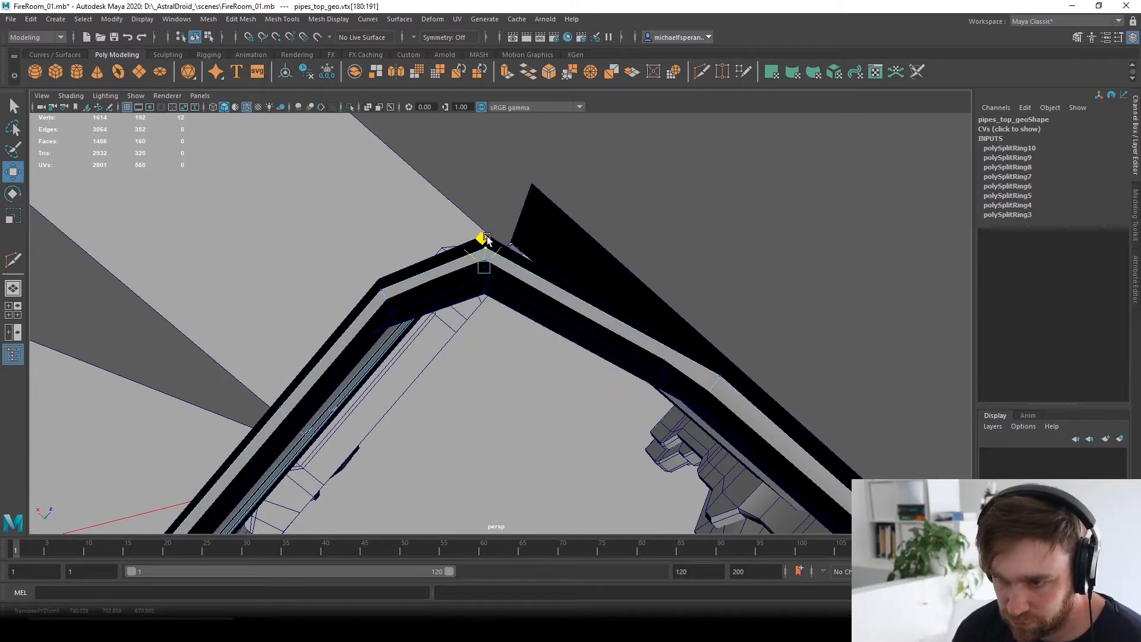
key("e")
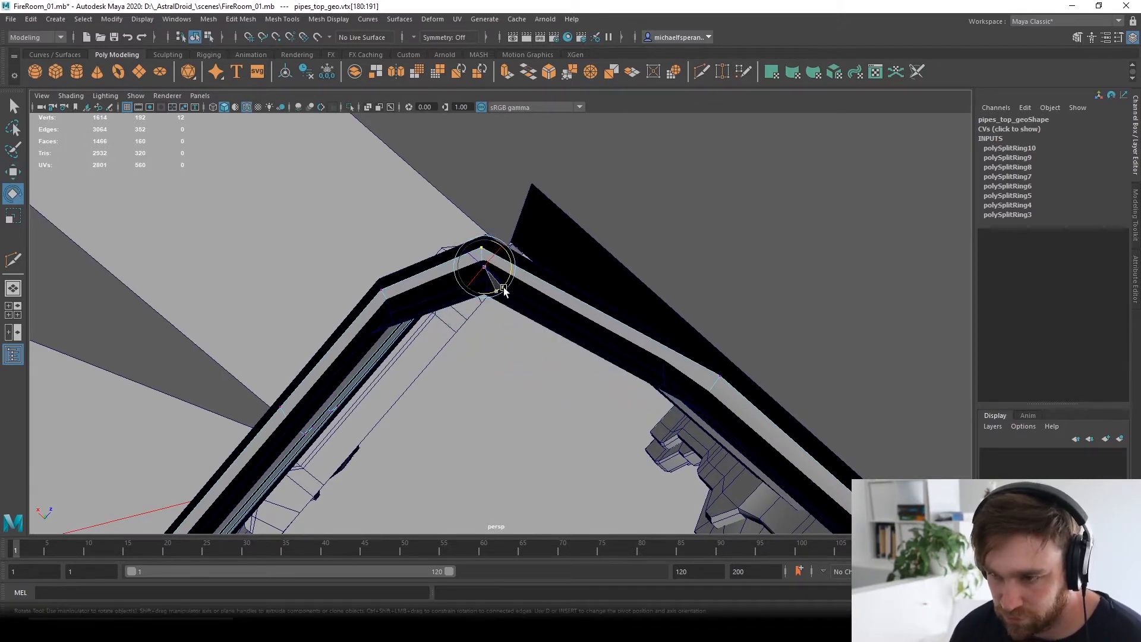
left_click_drag(478, 260, 556, 221)
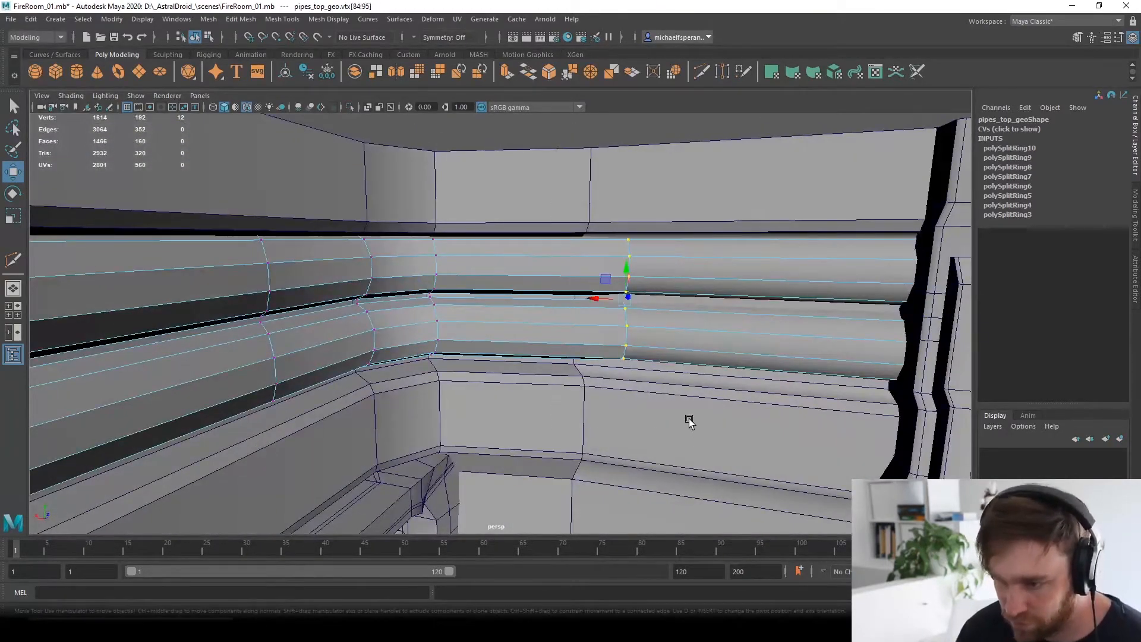
Adjust the pipes' vertex ring on the side wall just past the right corner and return to object mode.
left_click_drag(599, 307, 566, 381)
left_click_drag(591, 289, 385, 222, "alt")
right_click_drag(512, 196, 555, 180)
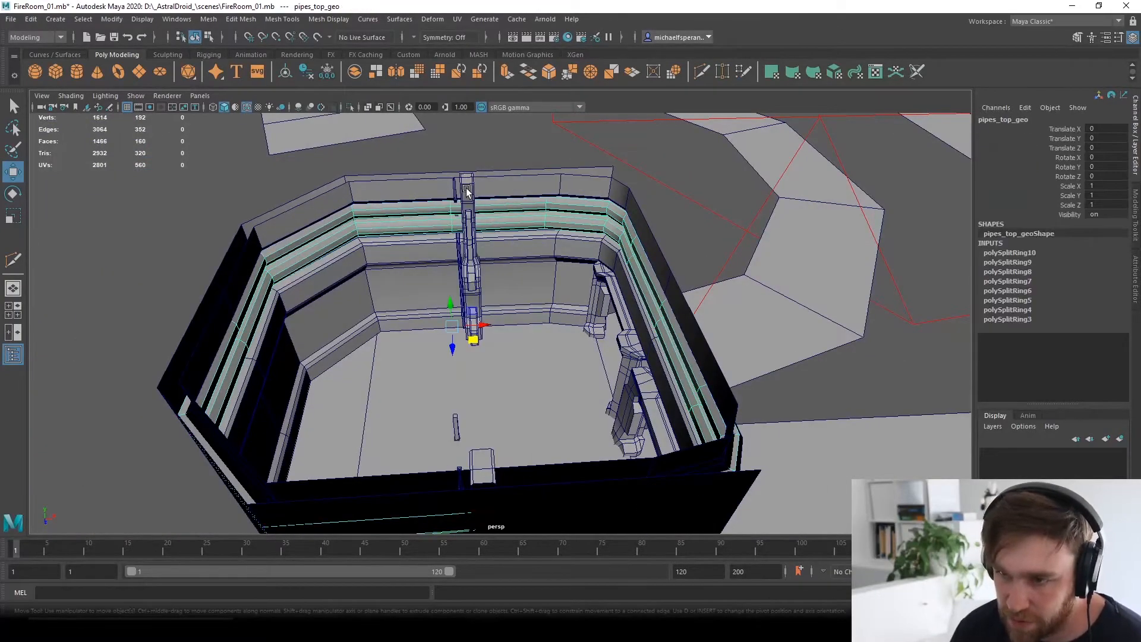
Select the side walls' column mesh together with its panel mesh and separate both into individual pieces.
left_click(467, 189)
left_click(471, 274, "shift")
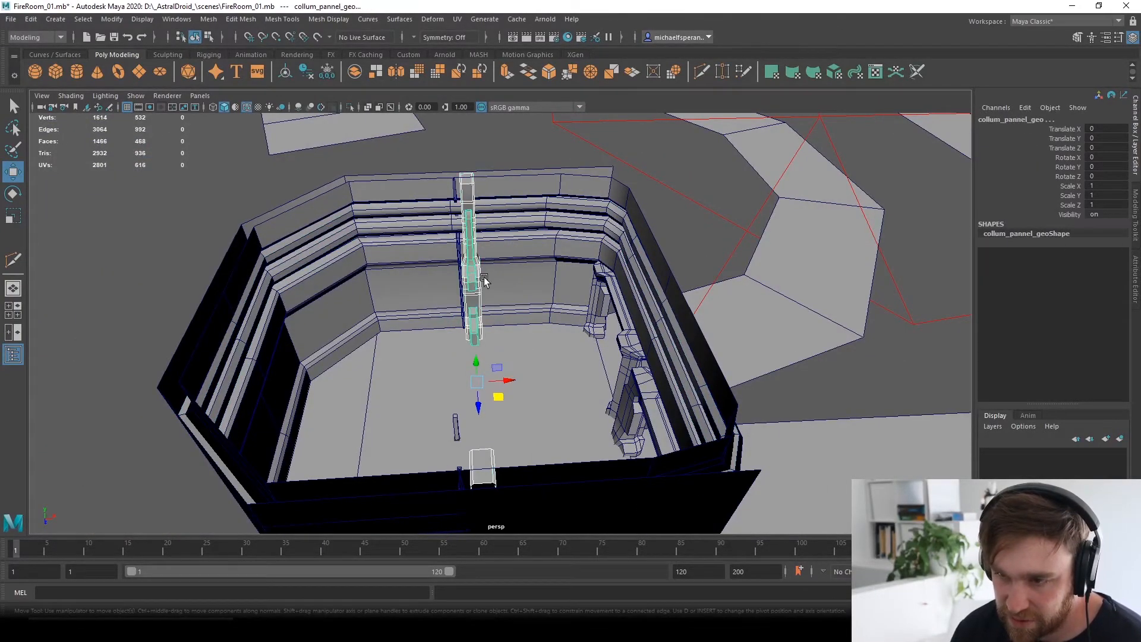
left_click_drag(484, 277, 590, 305, "alt")
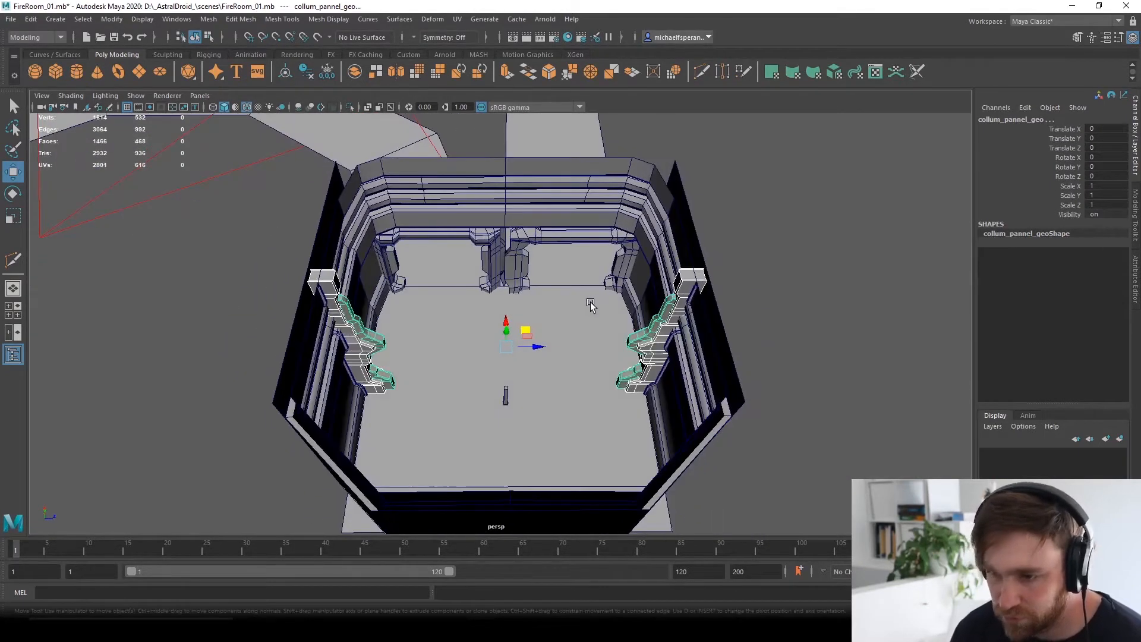
key("space")
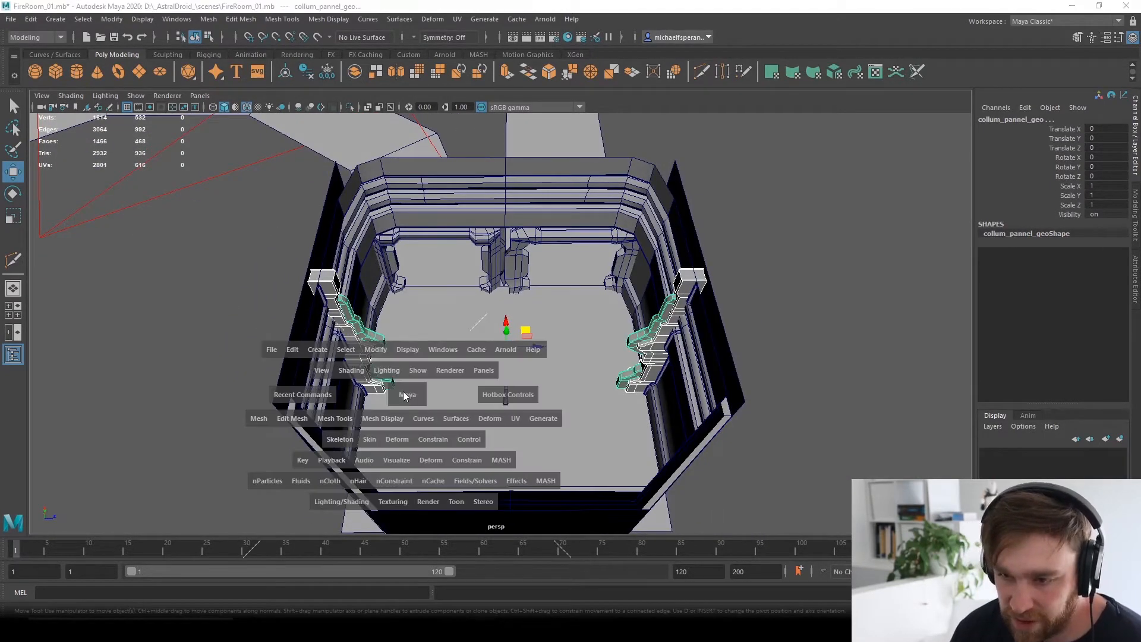
left_click(264, 422)
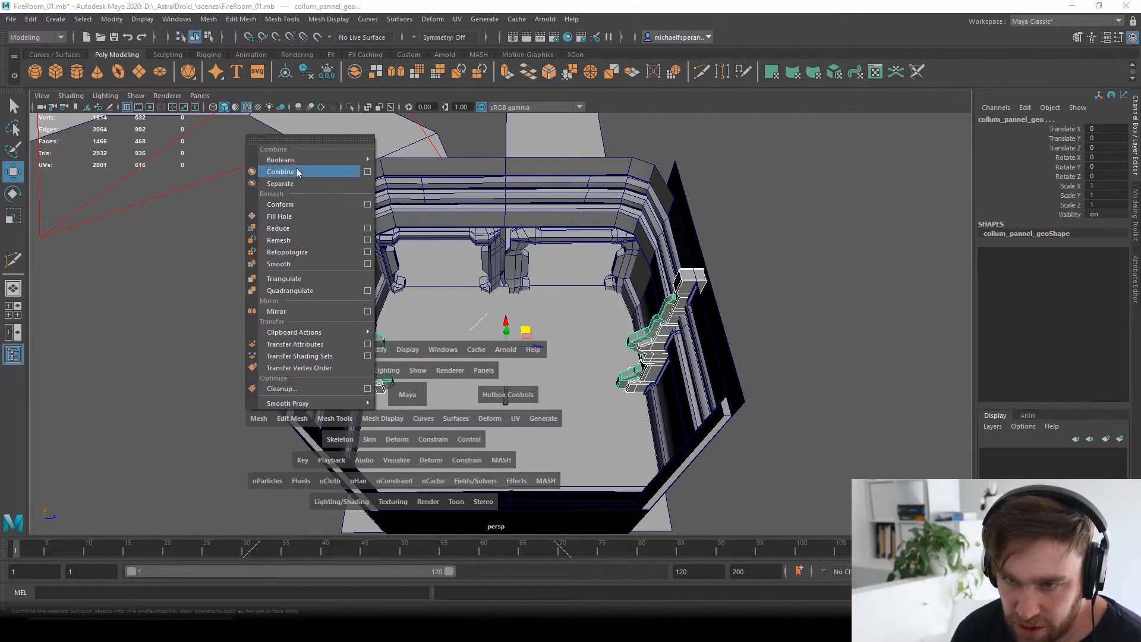
left_click(280, 183)
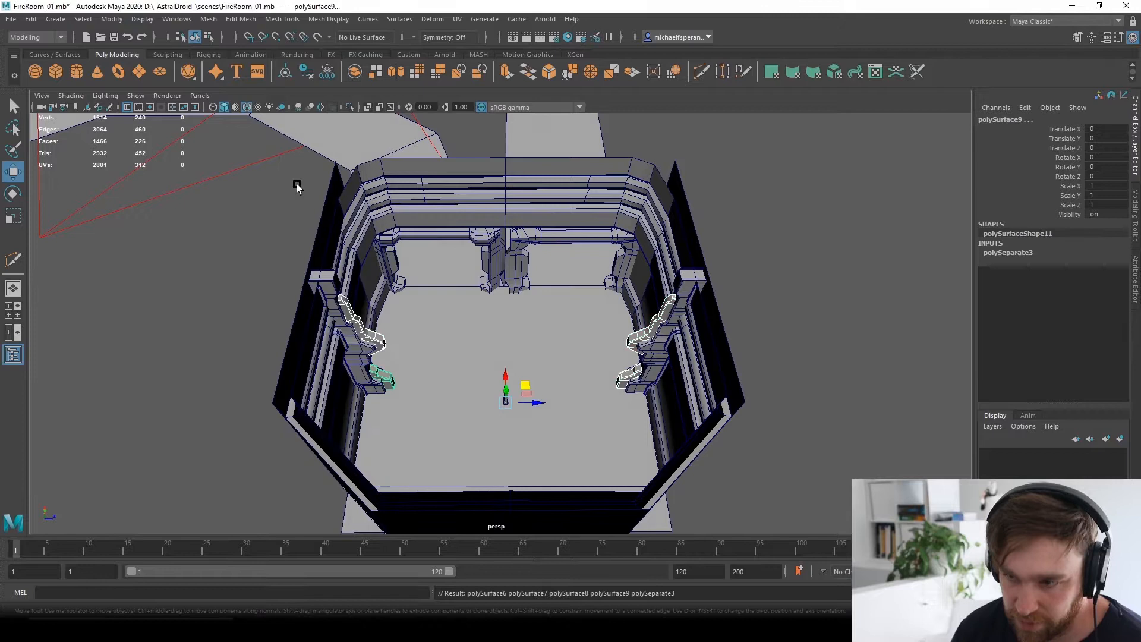
Combine the separated pieces of one side wall's column into a single mesh, delete its history and freeze its transformations.
left_click(382, 346)
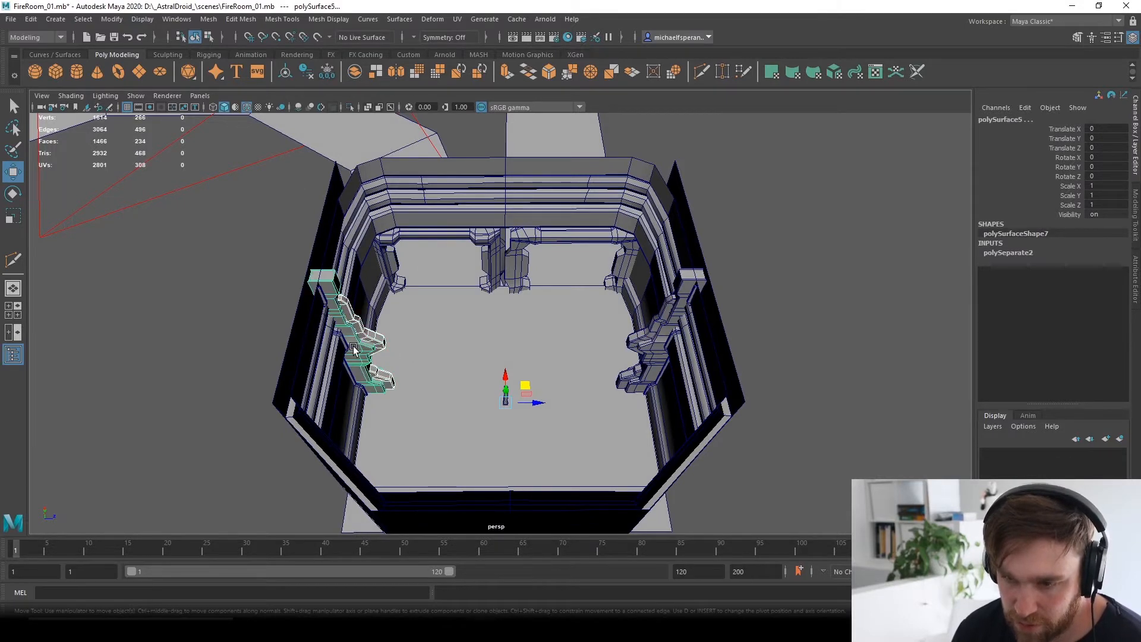
left_click(375, 77)
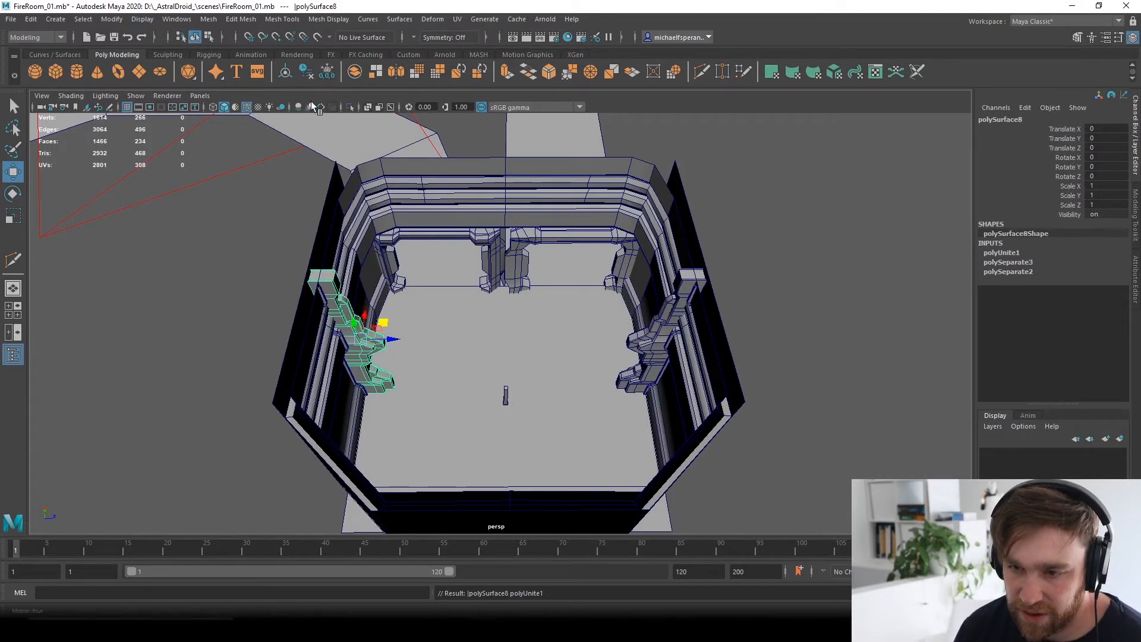
left_click(308, 74)
left_click(327, 71)
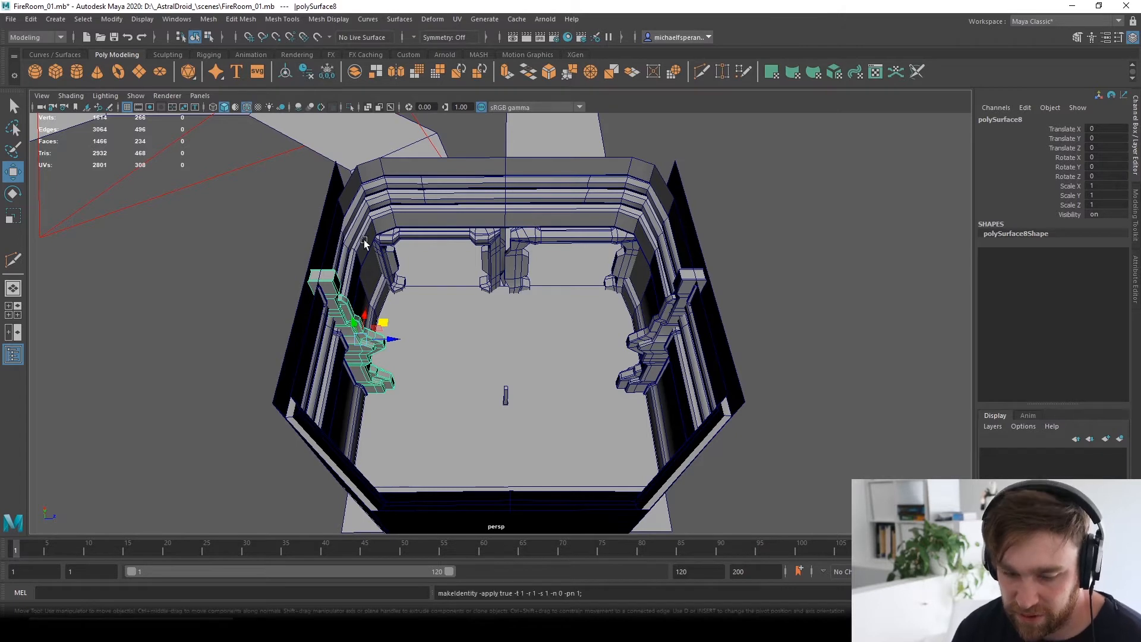
key("e")
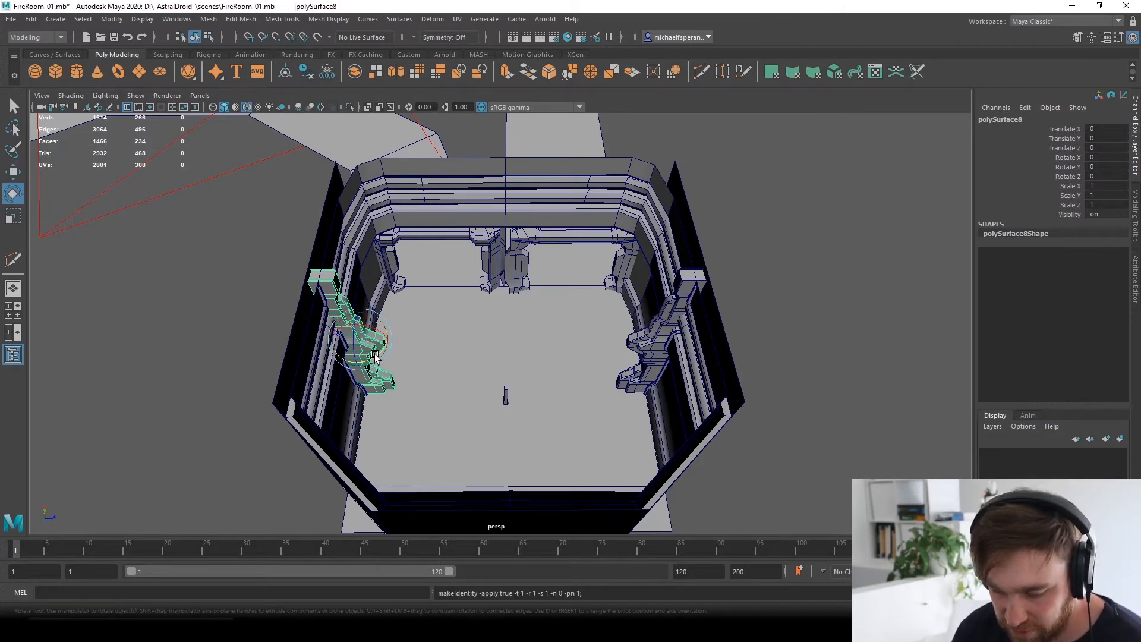
left_click_drag(375, 355, 301, 368)
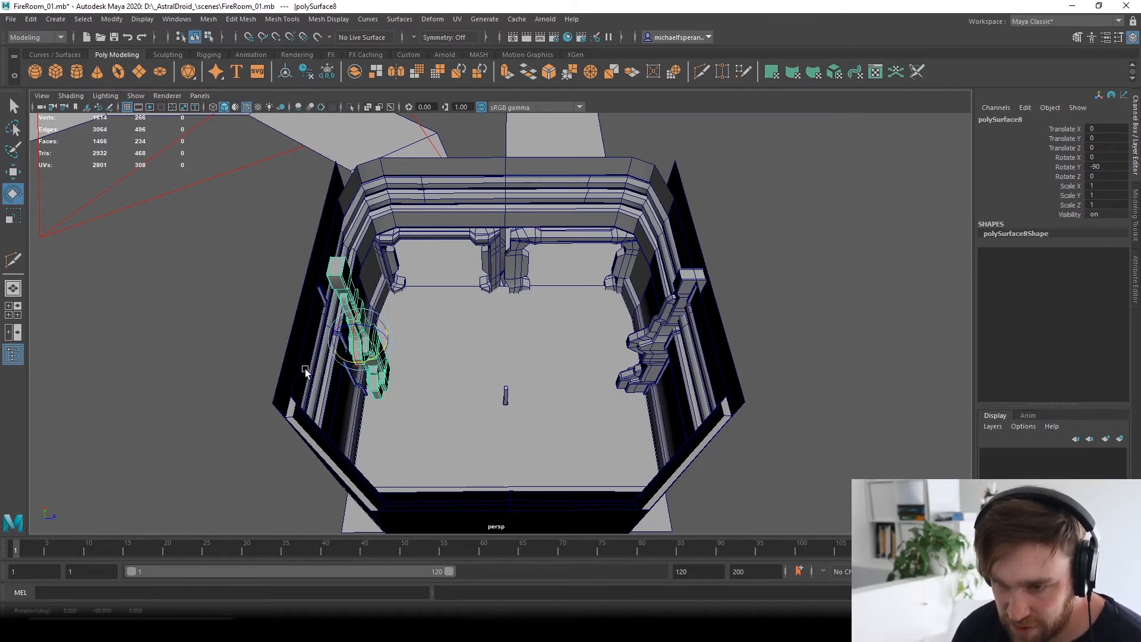
key("ctrl+z")
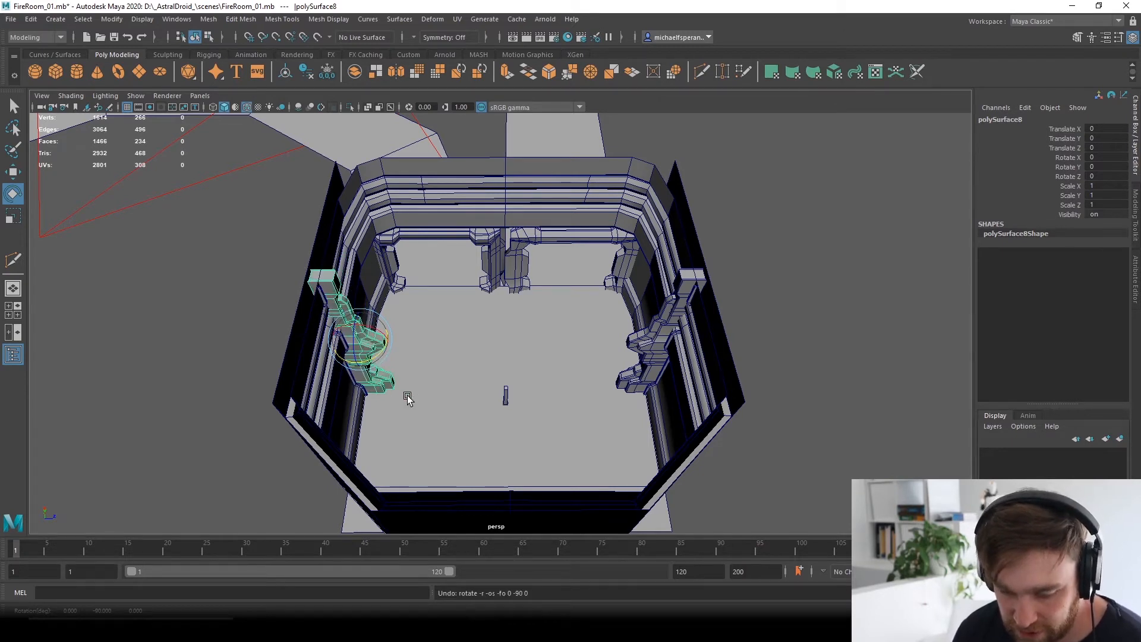
Duplicate the combined side column, move the copy towards the room's middle and rotate it -90 degrees around Y.
key("ctrl+d")
key("w")
left_click_drag(384, 323, 501, 298)
key("e")
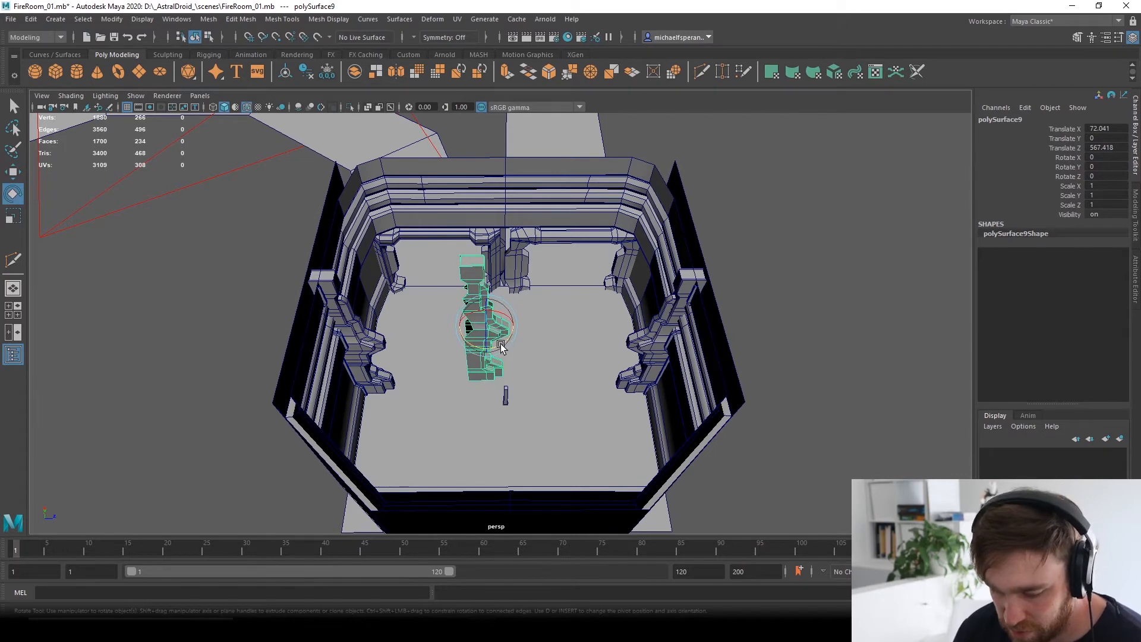
left_click_drag(501, 347, 426, 355)
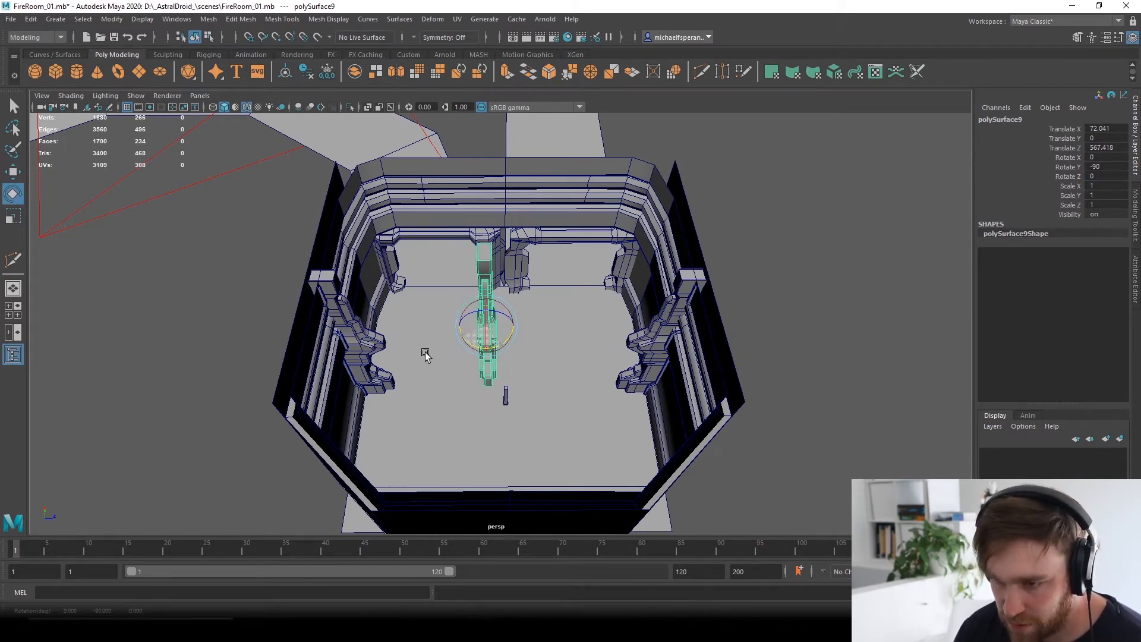
Move the rotated column copy to the wall between the two doorways and adjust its position along that wall.
key("w")
left_click_drag(548, 312, 532, 285, "alt")
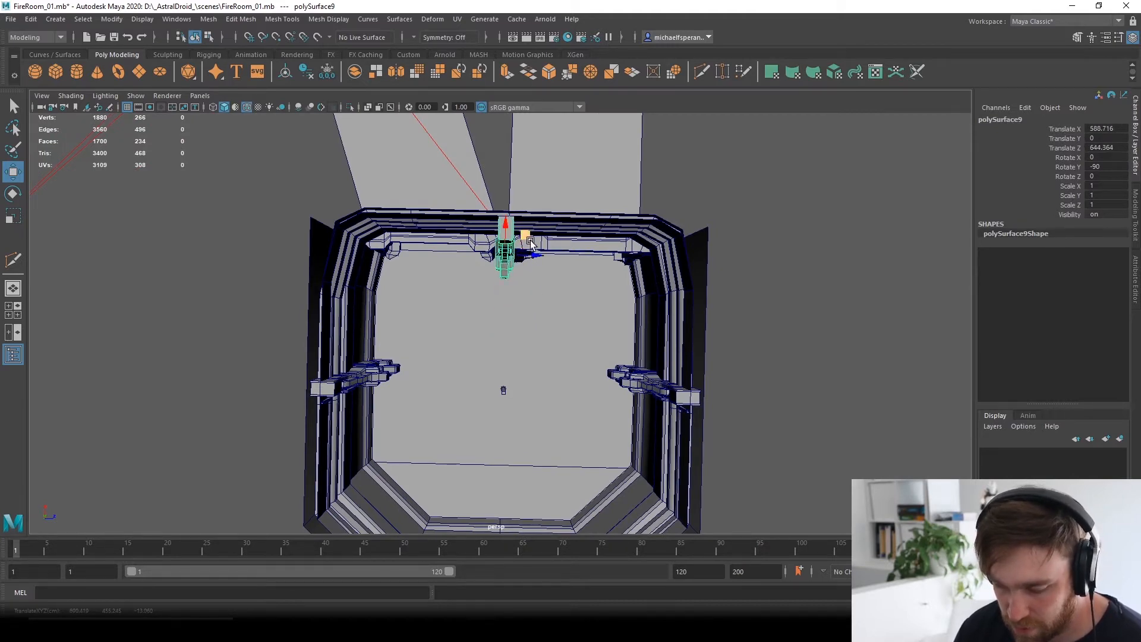
key("f")
left_click_drag(637, 400, 589, 255, "alt")
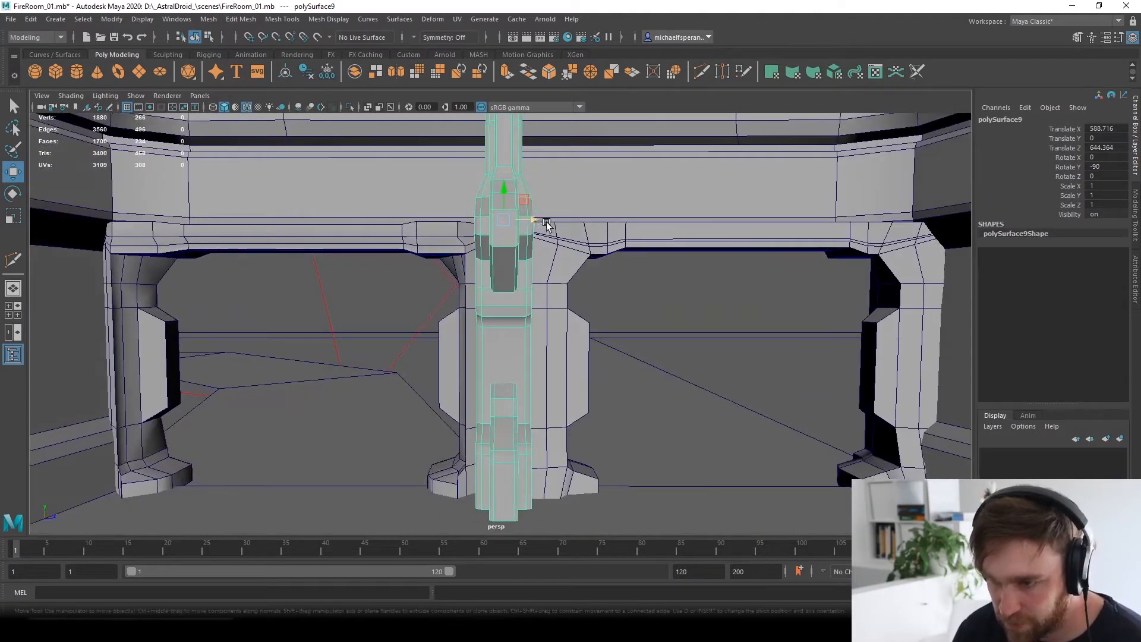
left_click_drag(543, 224, 565, 315)
left_click(589, 416)
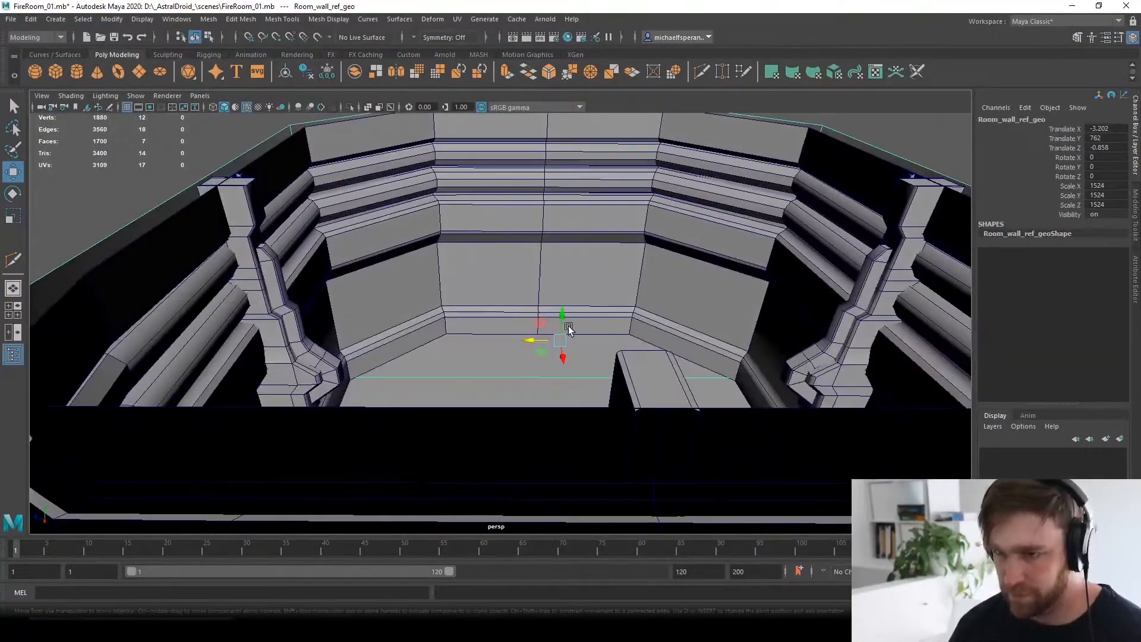
Examine the wall opposite the doorways, including its corners, pipes and base trim, from several angles and distances.
right_click_drag(568, 327, 598, 316, "alt")
middle_click_drag(598, 317, 545, 323, "alt")
mouse_move(546, 322)
left_mouse_down("alt")
mouse_move(576, 341)
mouse_move(545, 321)
left_mouse_up("alt")
scroll(509, 300, "down", 3)
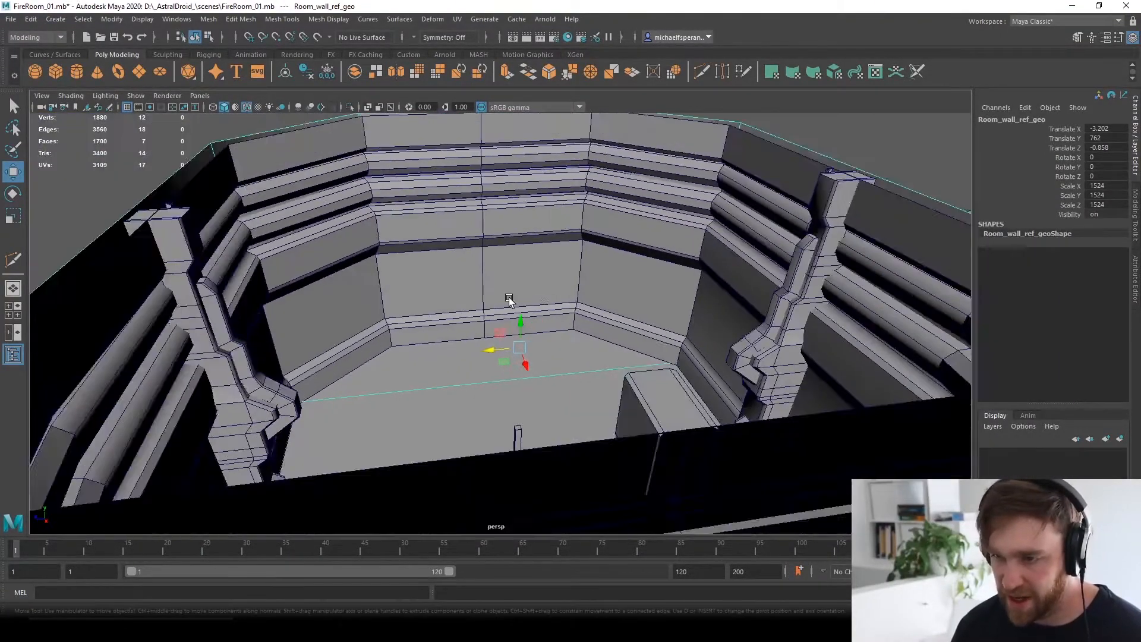
middle_click_drag(509, 300, 573, 392, "alt")
left_click_drag(573, 391, 467, 446, "alt")
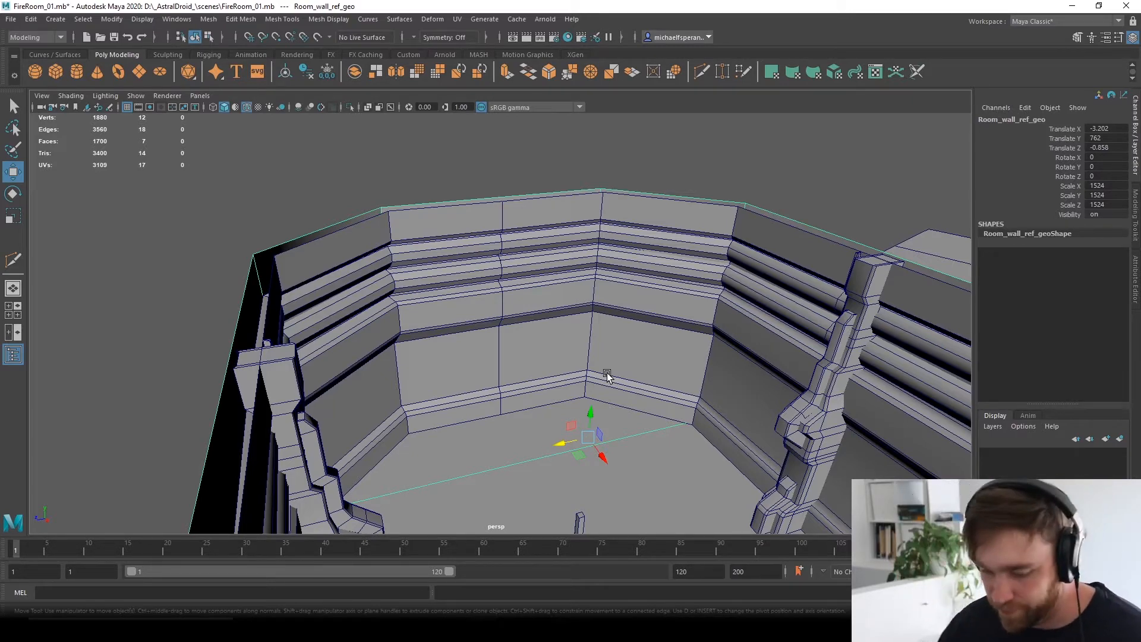
scroll(607, 376, "up", 2)
left_click_drag(577, 382, 543, 327, "alt")
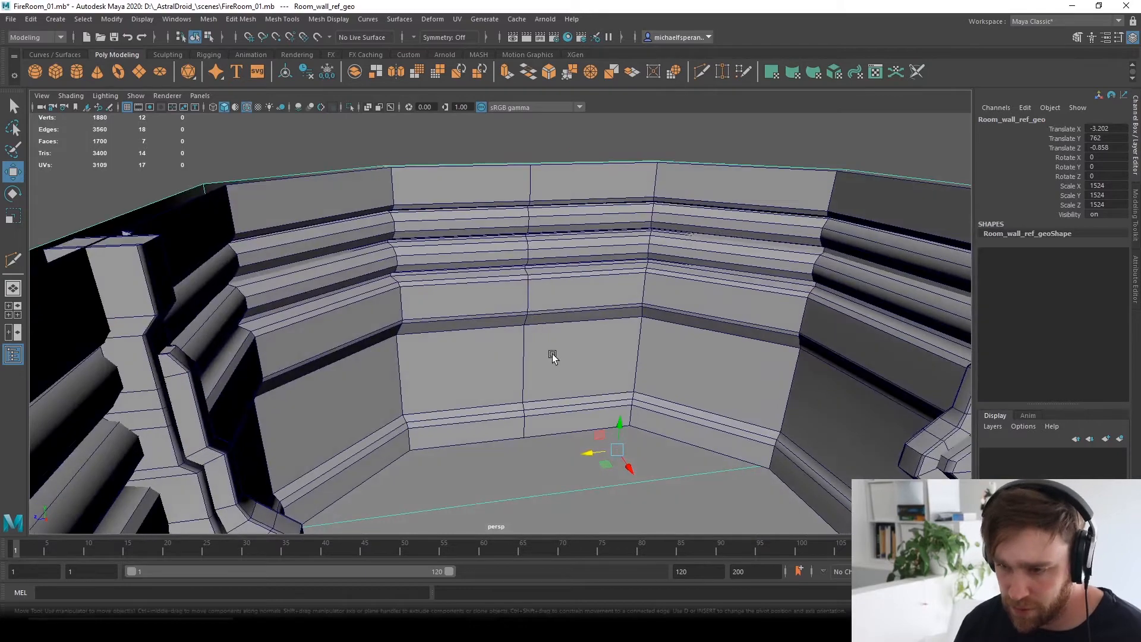
middle_click_drag(553, 357, 515, 290, "alt")
scroll(515, 294, "up", 3)
left_click_drag(515, 294, 519, 398, "alt")
middle_click_drag(600, 406, 556, 304, "alt")
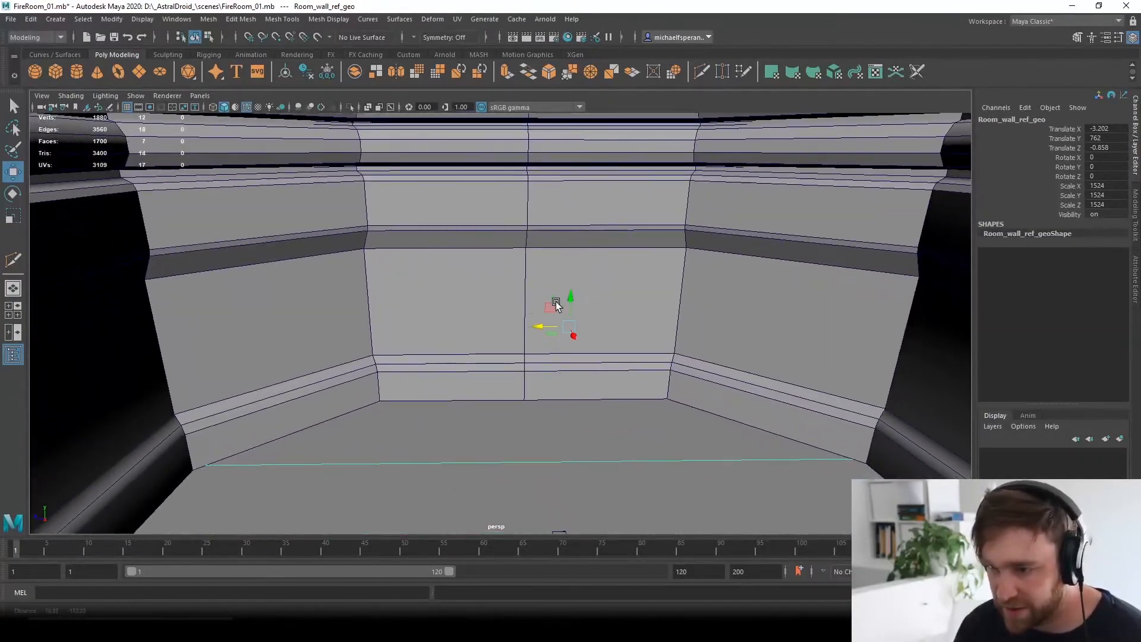
scroll(556, 303, "down", 3)
left_click_drag(555, 305, 626, 349, "alt")
Select the room's outer reference wall box, Room_wall_ref_geo, and hide it.
left_click(469, 293)
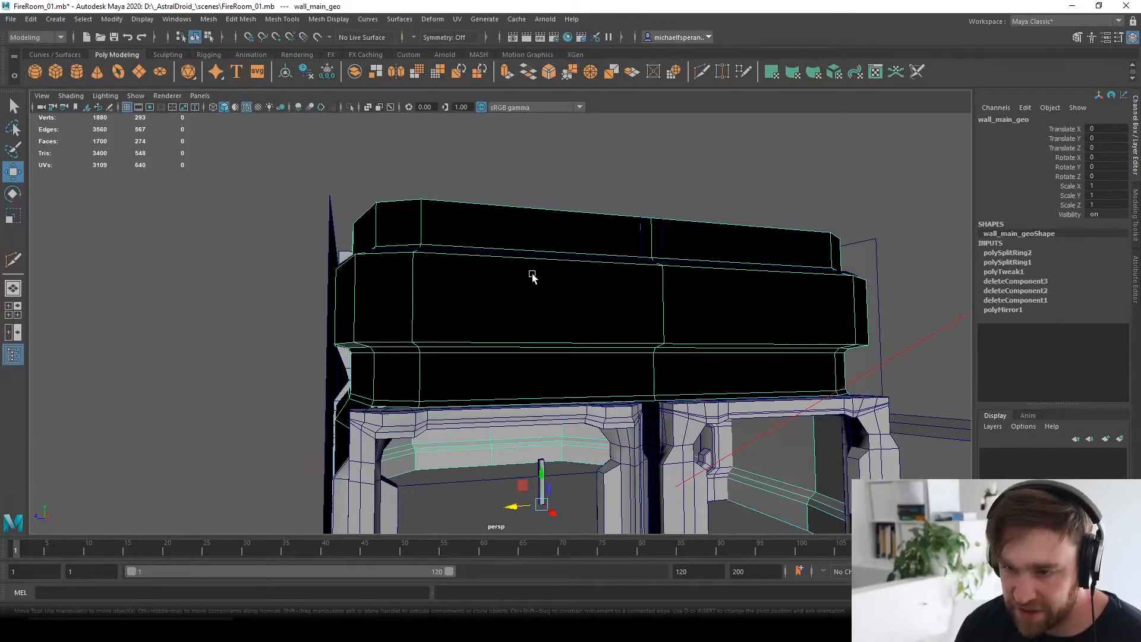
left_click_drag(532, 275, 534, 228, "alt")
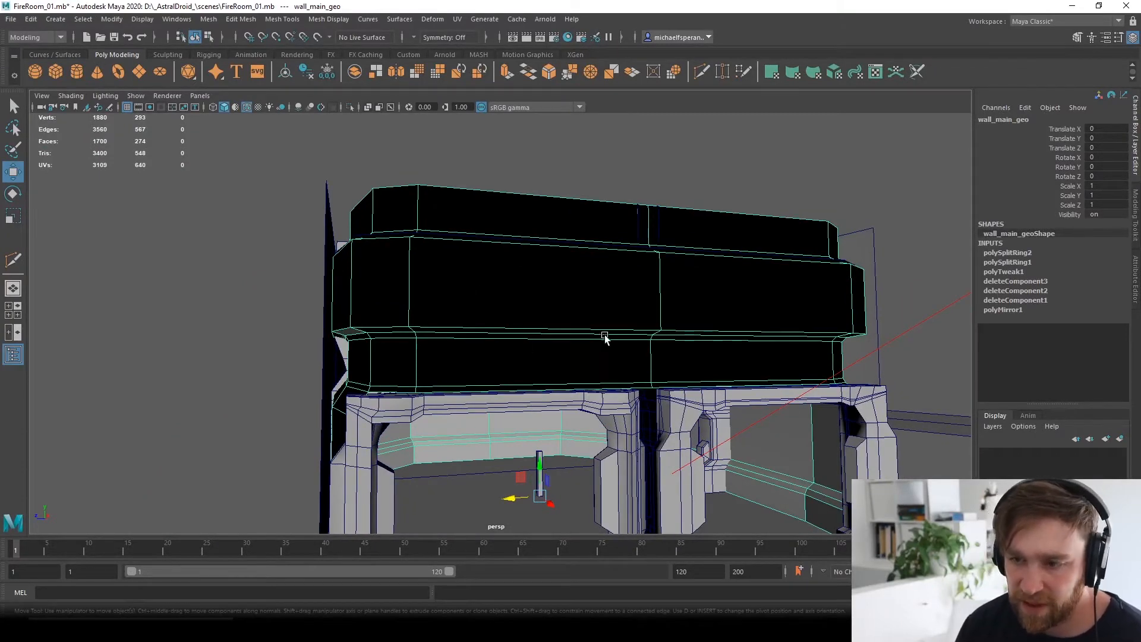
left_click_drag(603, 336, 624, 423, "alt")
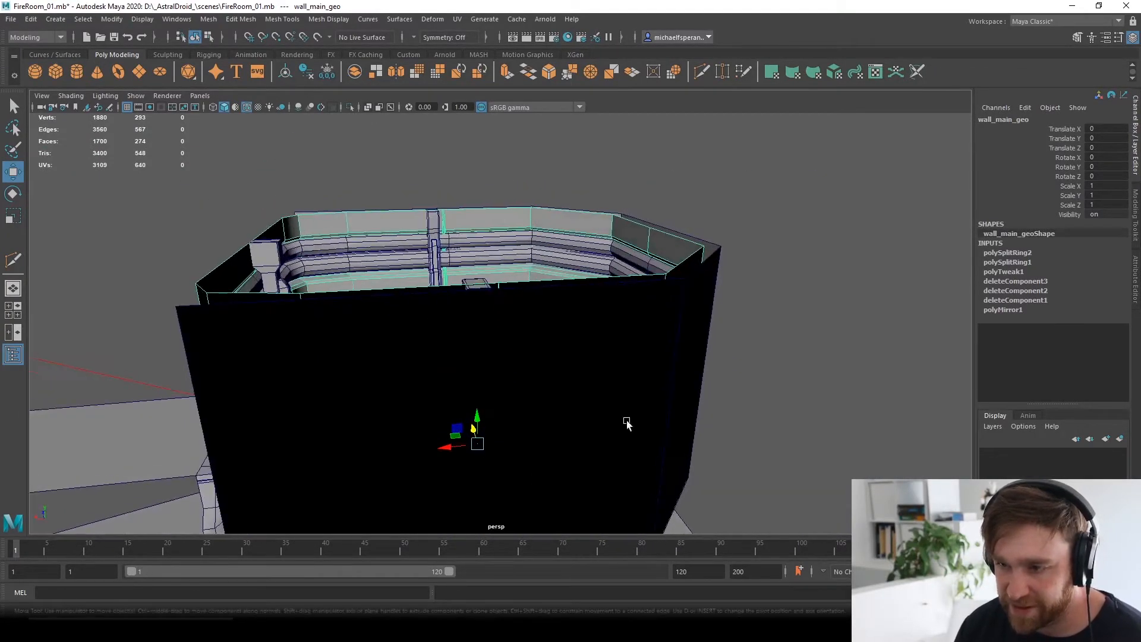
left_click(647, 373)
left_click_drag(661, 369, 757, 344, "alt")
key("h")
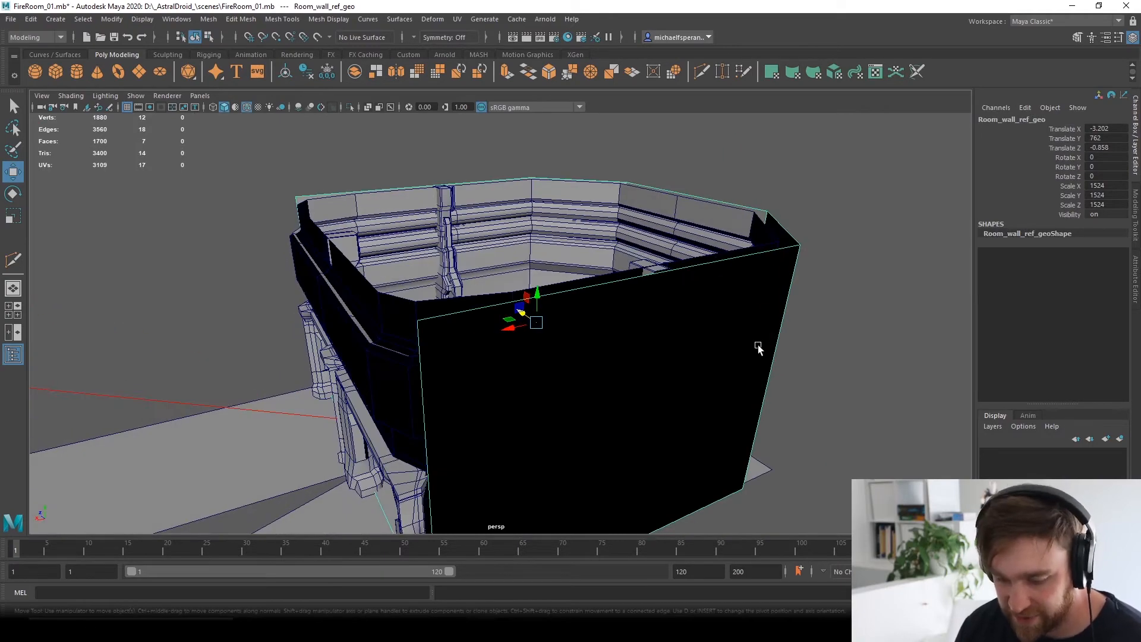
Select the main wall mesh and inspect the side wall around its column from inside the room.
mouse_move(639, 425)
left_mouse_down("alt")
mouse_move(753, 394)
mouse_move(675, 395)
mouse_move(735, 427)
mouse_move(624, 429)
left_mouse_up("alt")
left_click(547, 379)
middle_click_drag(620, 461, 623, 402, "alt")
left_click_drag(623, 402, 522, 251, "alt")
scroll(527, 322, "up", 3)
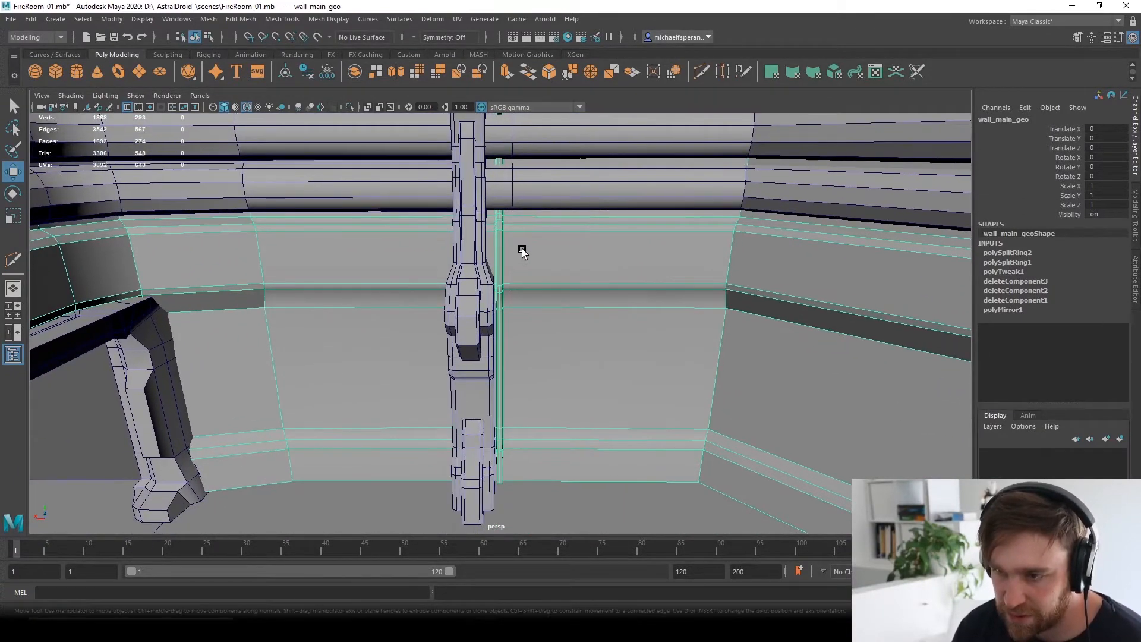
scroll(521, 249, "down", 4)
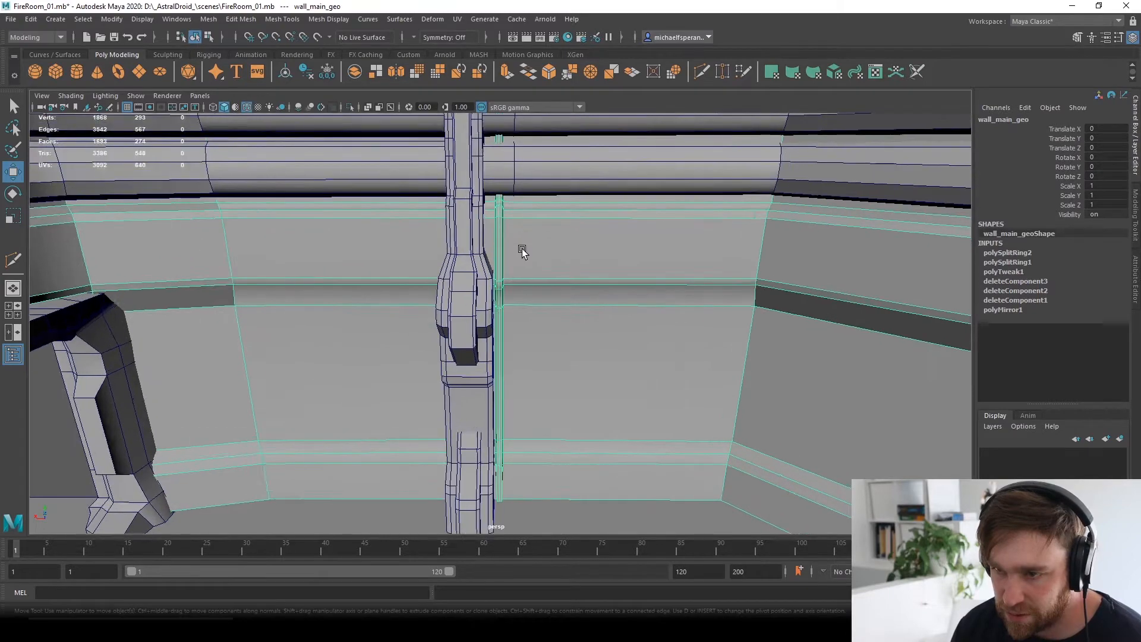
left_click_drag(519, 250, 316, 262, "alt")
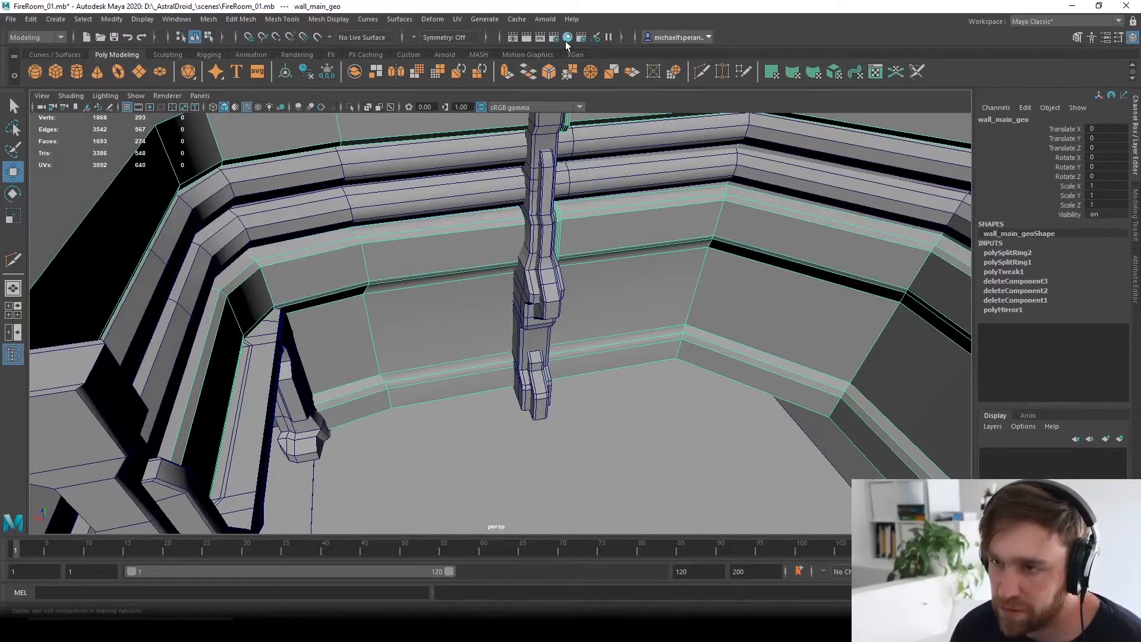
Cut a vertical edge loop through the main wall on the side of the central pillar that has no trim strip.
left_click_drag(504, 224, 543, 184, "alt")
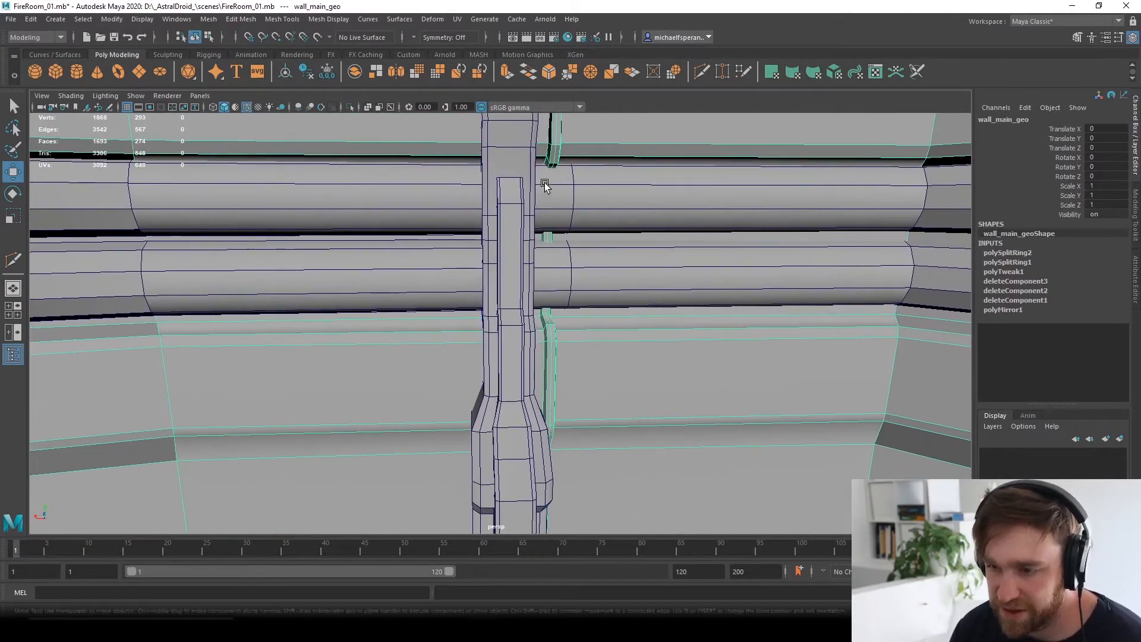
left_click(701, 73)
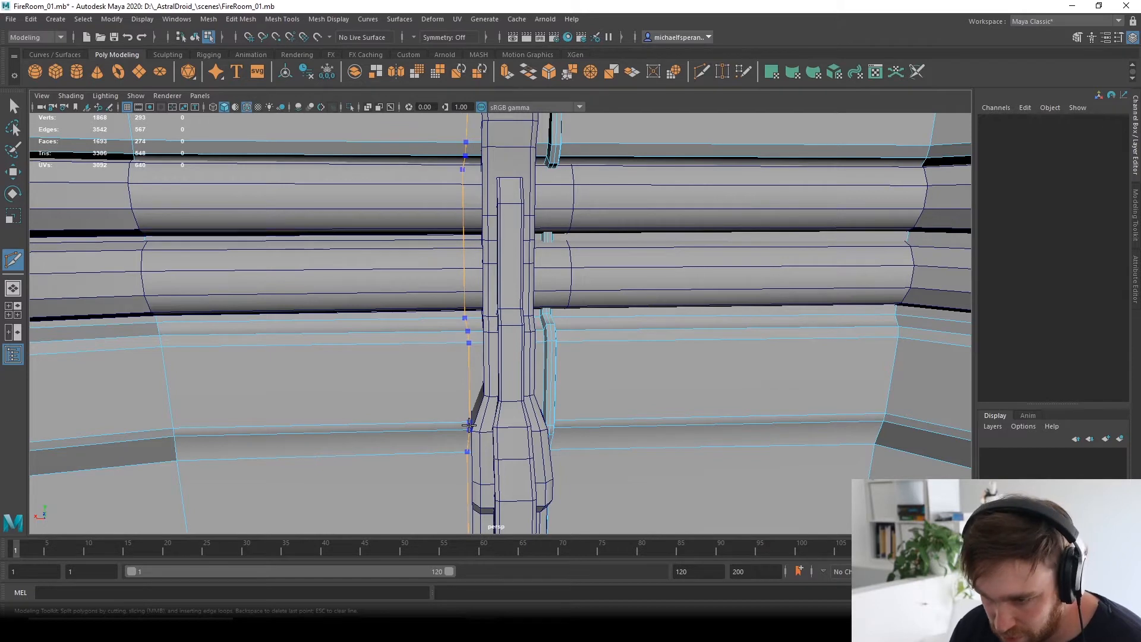
mouse_move(469, 411)
left_mouse_down("alt")
mouse_move(474, 382)
mouse_move(489, 404)
left_mouse_up("alt")
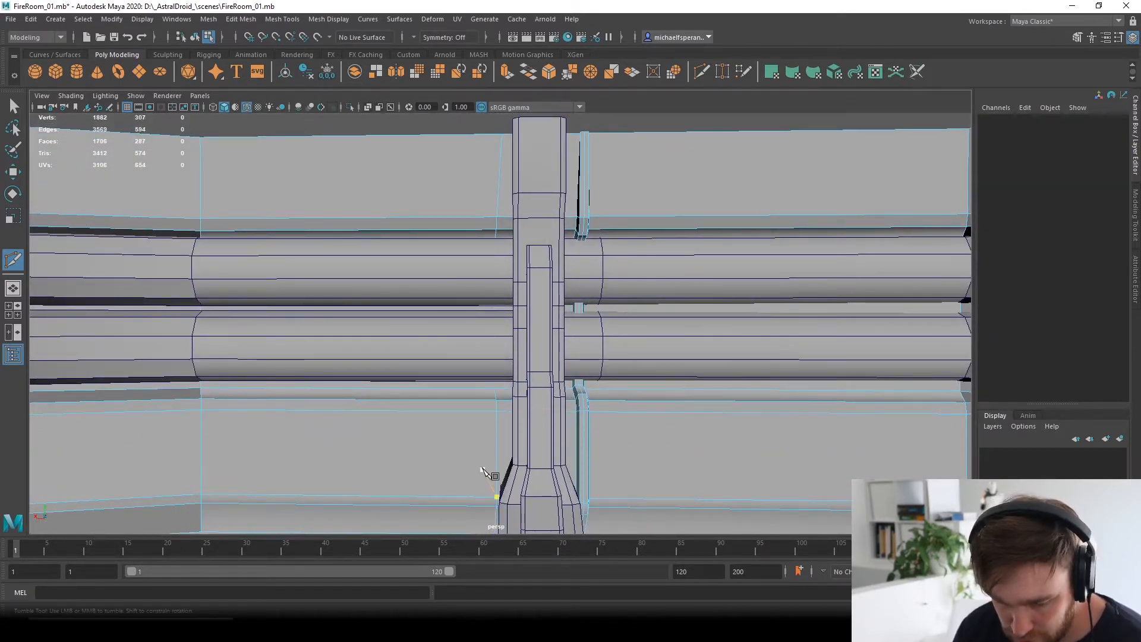
key("2")
key("1")
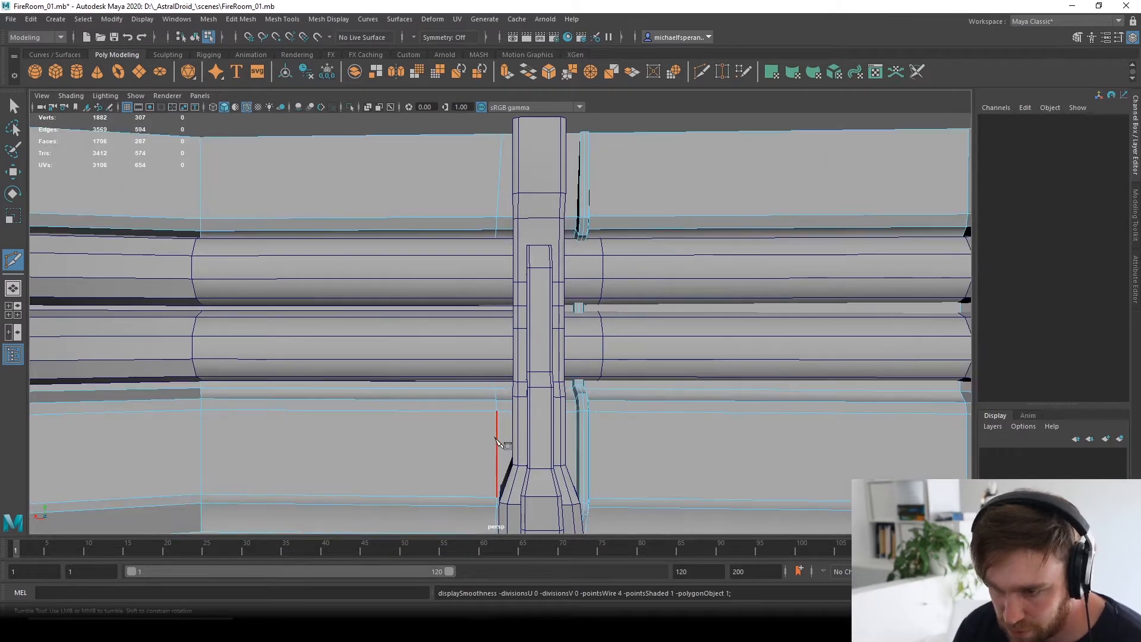
Select the whole new vertical edge loop and move it a little farther away from the pillar.
left_click(495, 440)
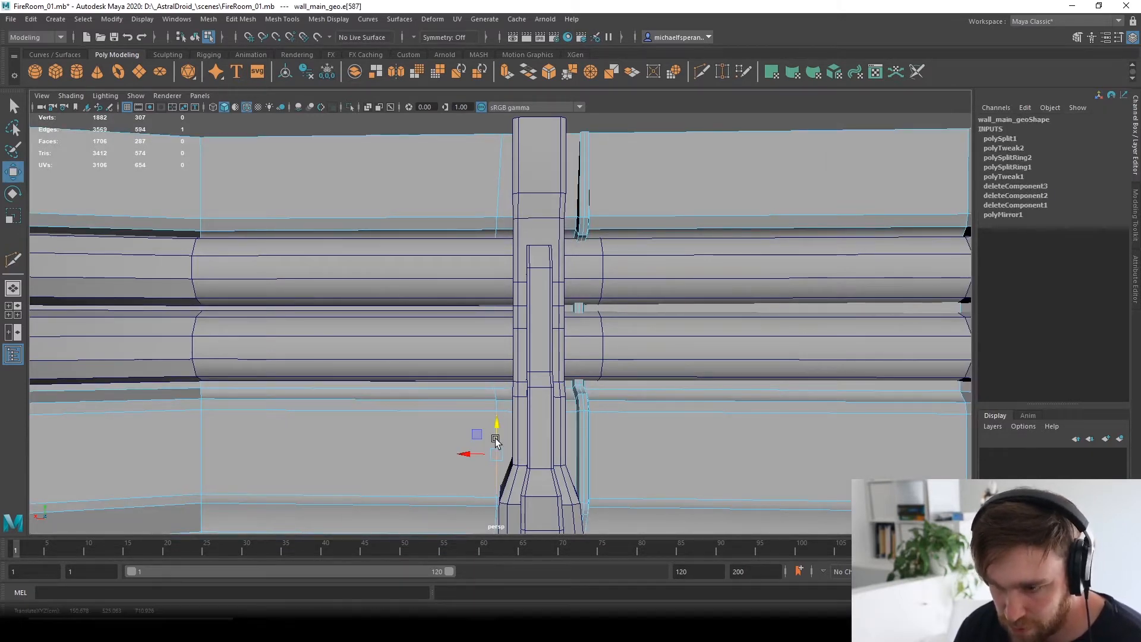
scroll(477, 485, "up", 1)
middle_click_drag(473, 491, 501, 336, "alt")
left_click_drag(501, 337, 531, 358, "alt")
right_click_drag(362, 296, 367, 227)
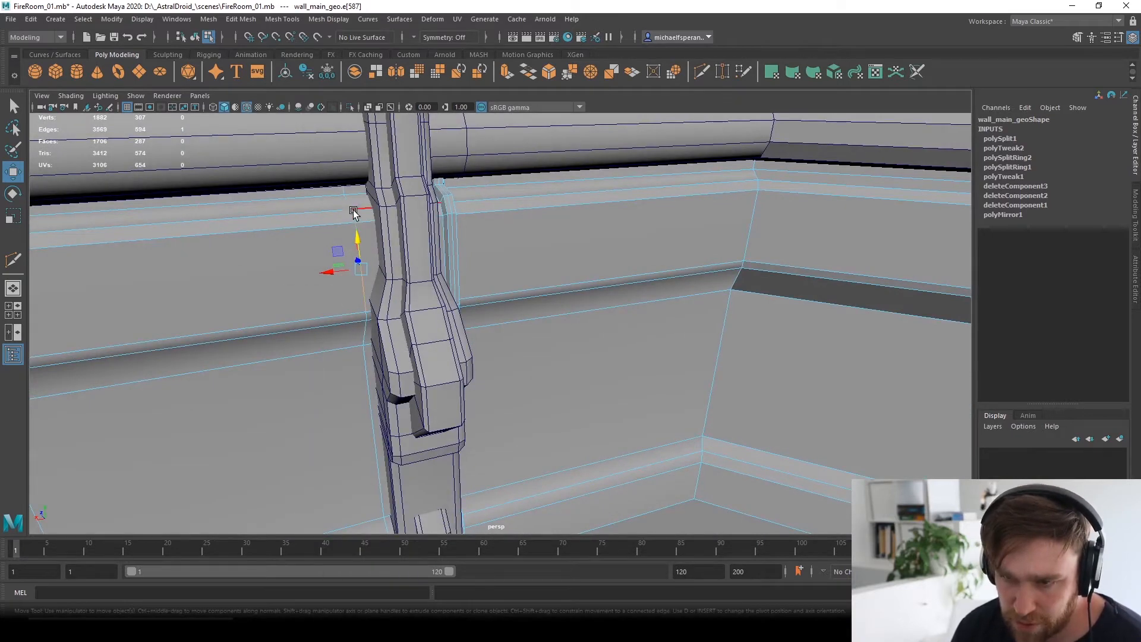
scroll(353, 216, "down", 2)
key("r")
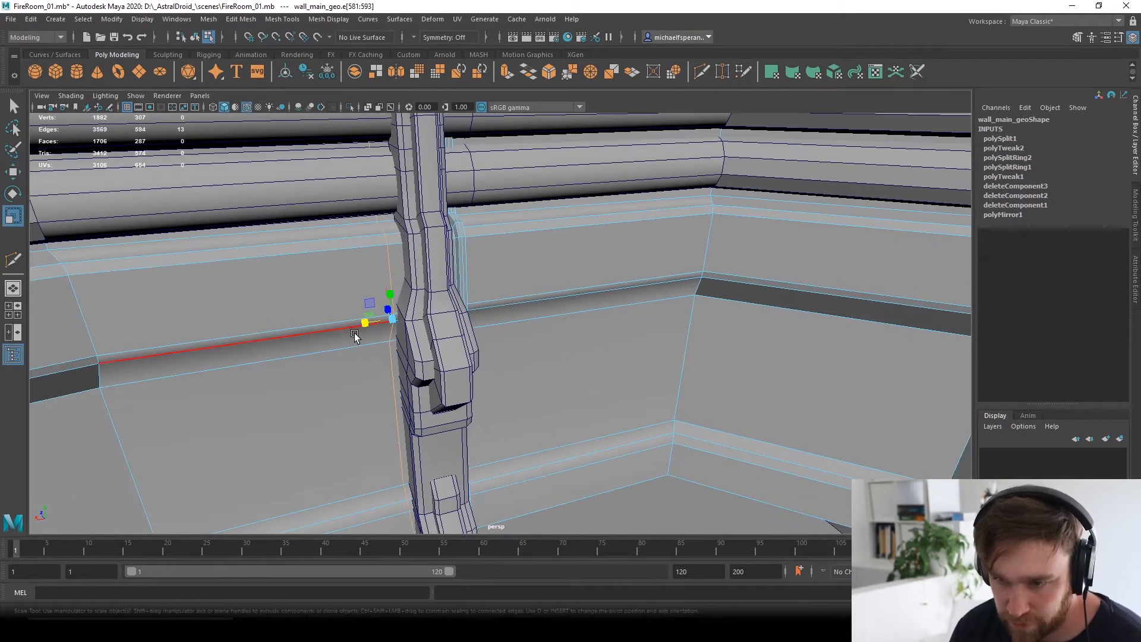
left_click_drag(587, 308, 436, 229, "alt")
scroll(435, 328, "up", 2)
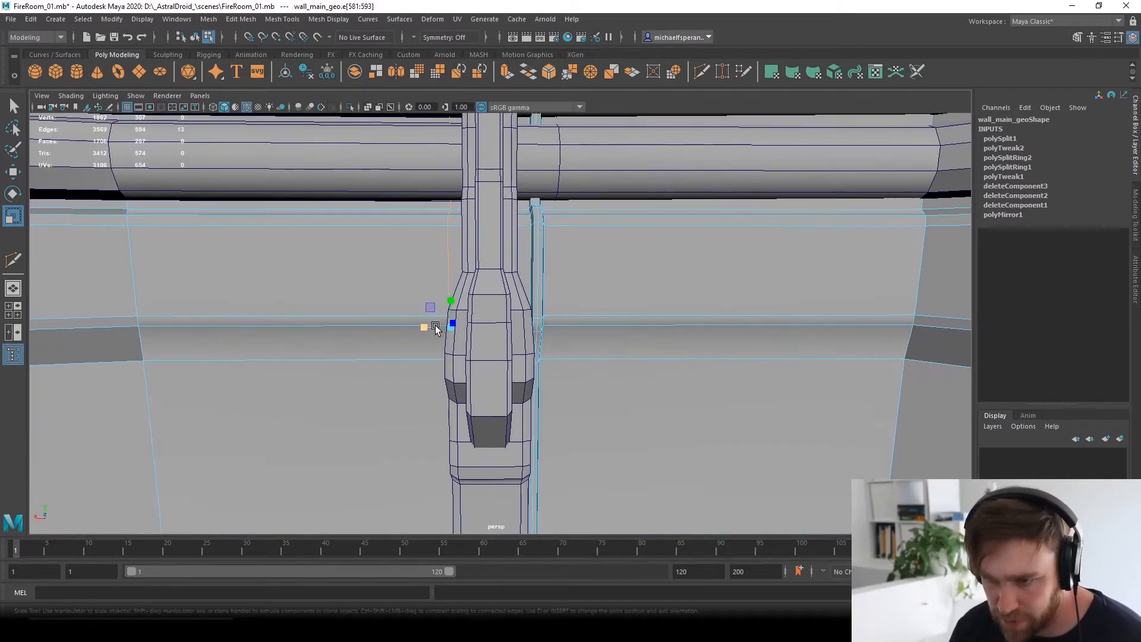
key("w")
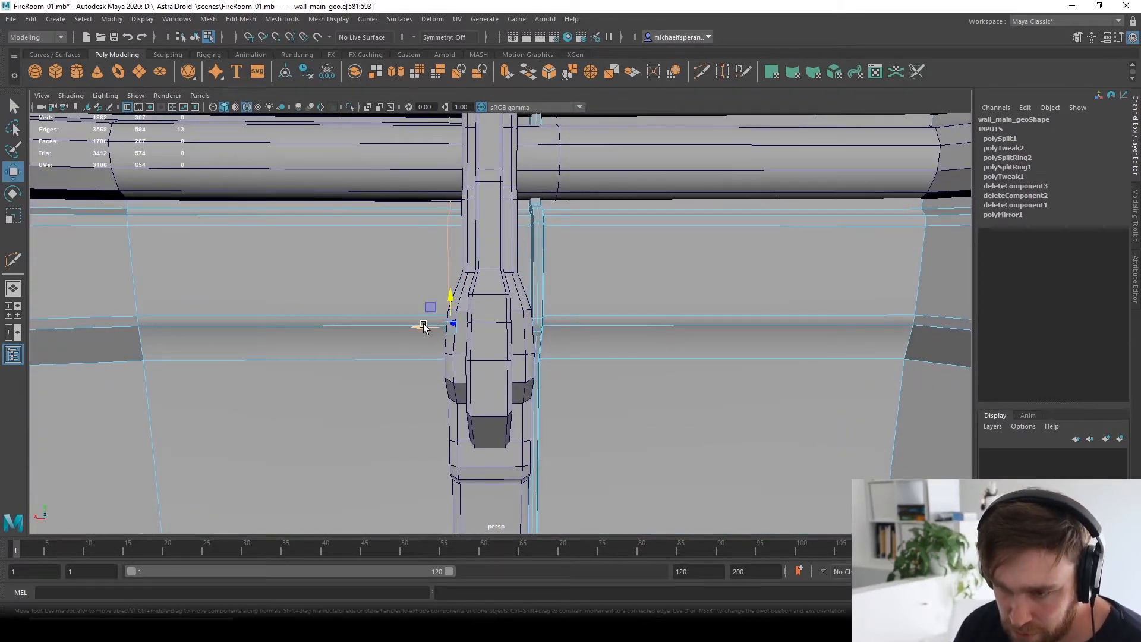
left_click_drag(424, 326, 407, 327)
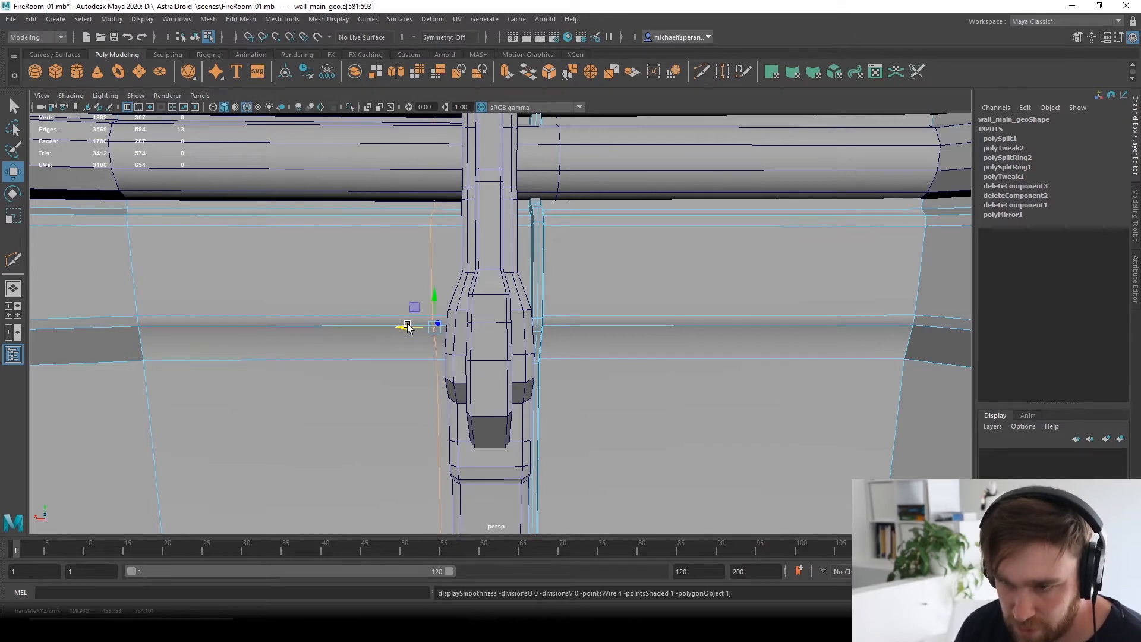
key("4")
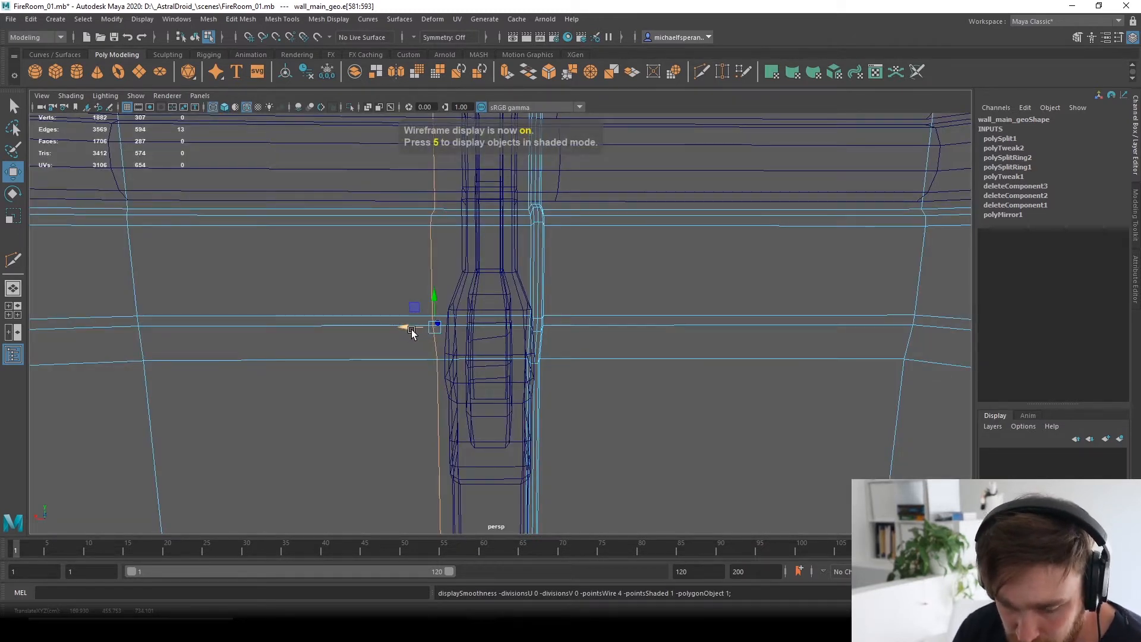
key("5")
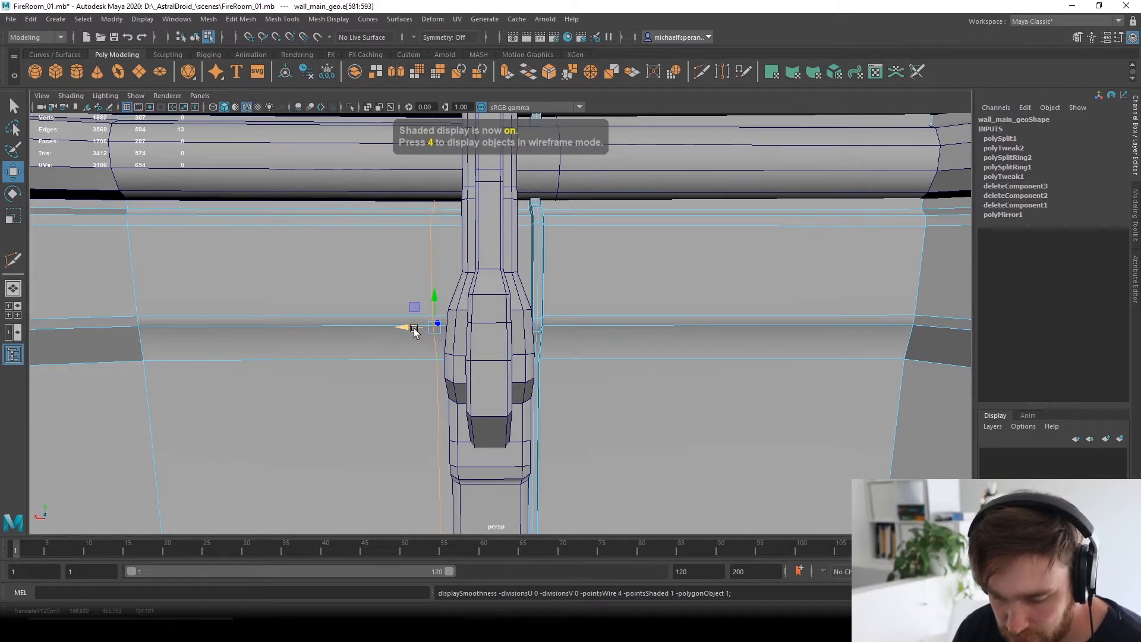
key("r")
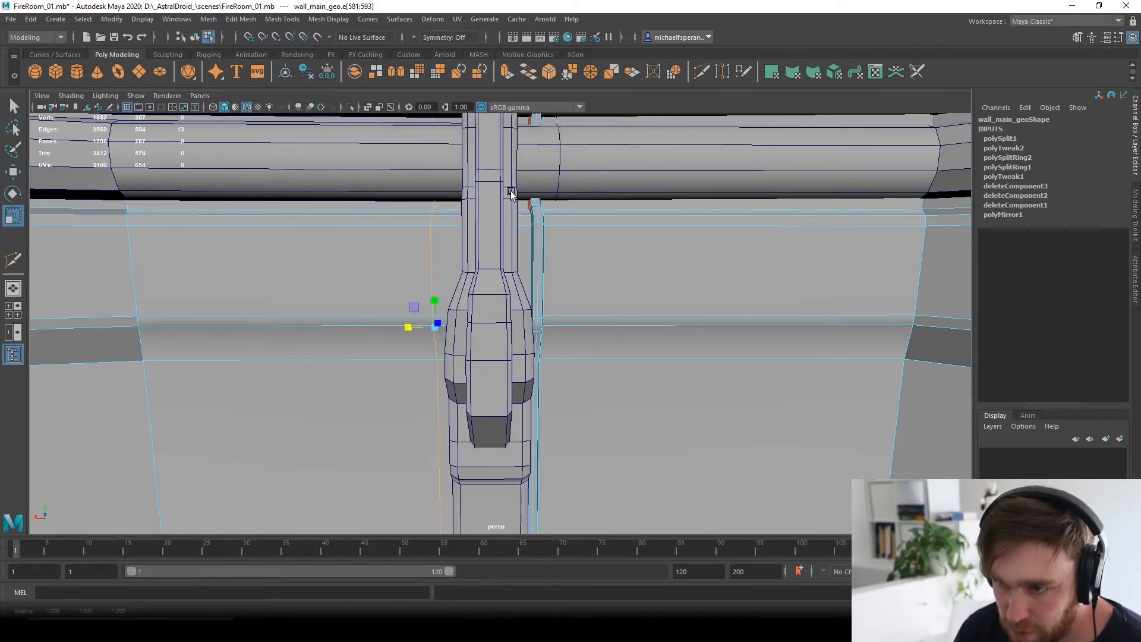
Cut a second vertical edge loop between the first loop and the pillar, leaving a narrow strip of faces.
left_click(702, 72)
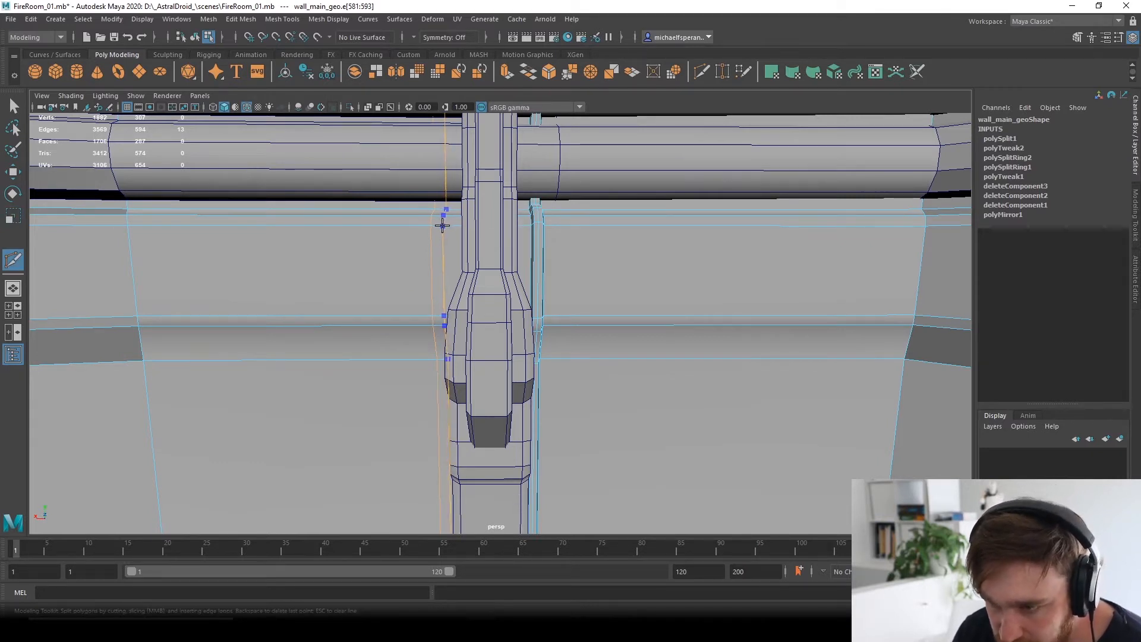
key("Return")
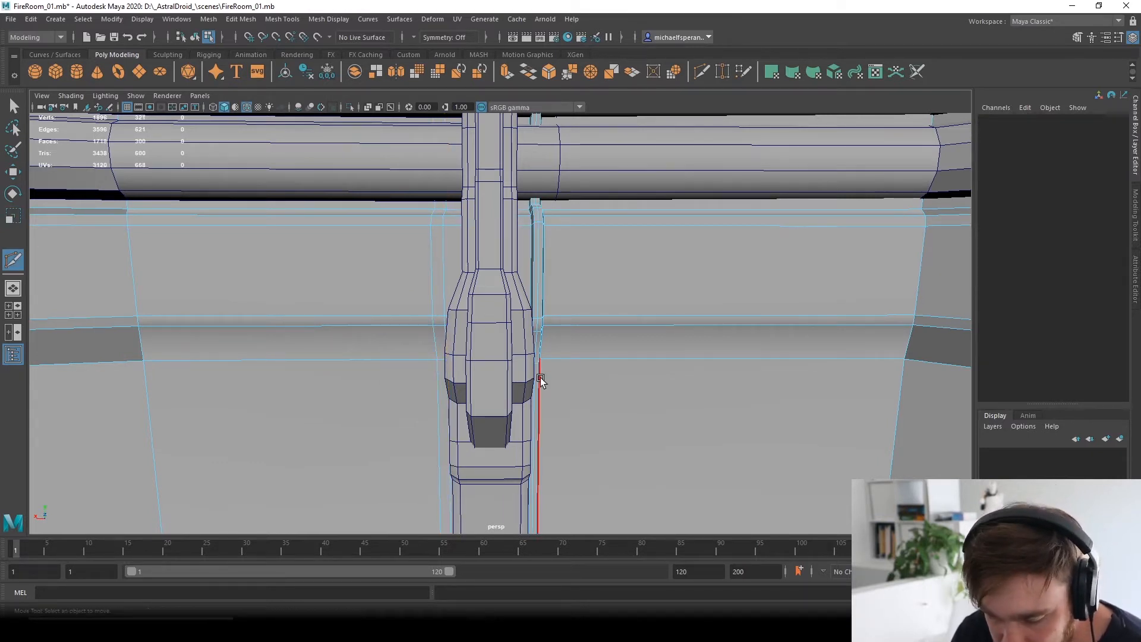
key("w")
Delete the edge loop running down the middle of the existing trim strip on the pillar's other side.
left_click_drag(584, 325, 484, 333, "alt")
middle_click_drag(701, 405, 428, 410, "alt")
left_click_drag(428, 410, 581, 412, "alt")
middle_click_drag(405, 362, 745, 329, "alt")
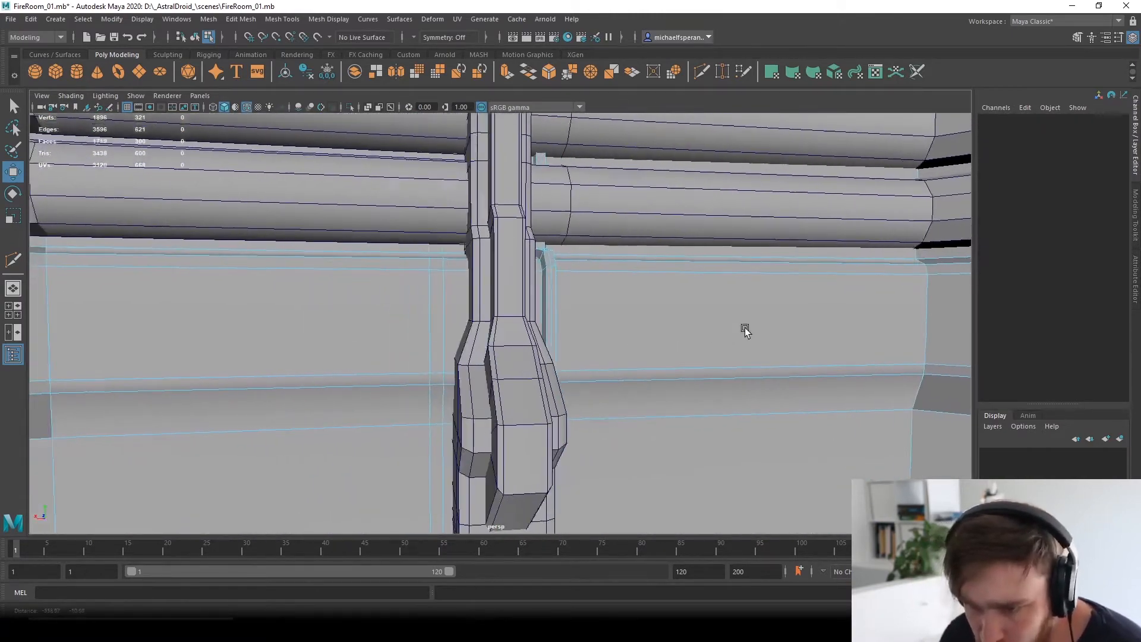
left_click_drag(426, 303, 392, 328, "alt")
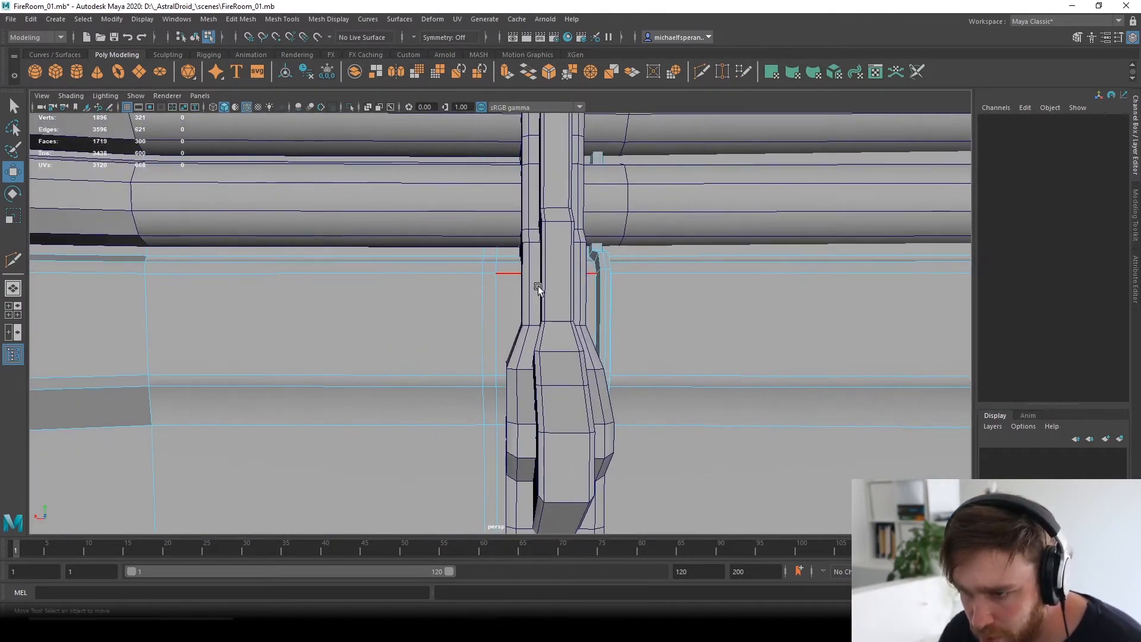
middle_click_drag(681, 287, 499, 562, "alt")
middle_click_drag(541, 211, 452, 478, "alt")
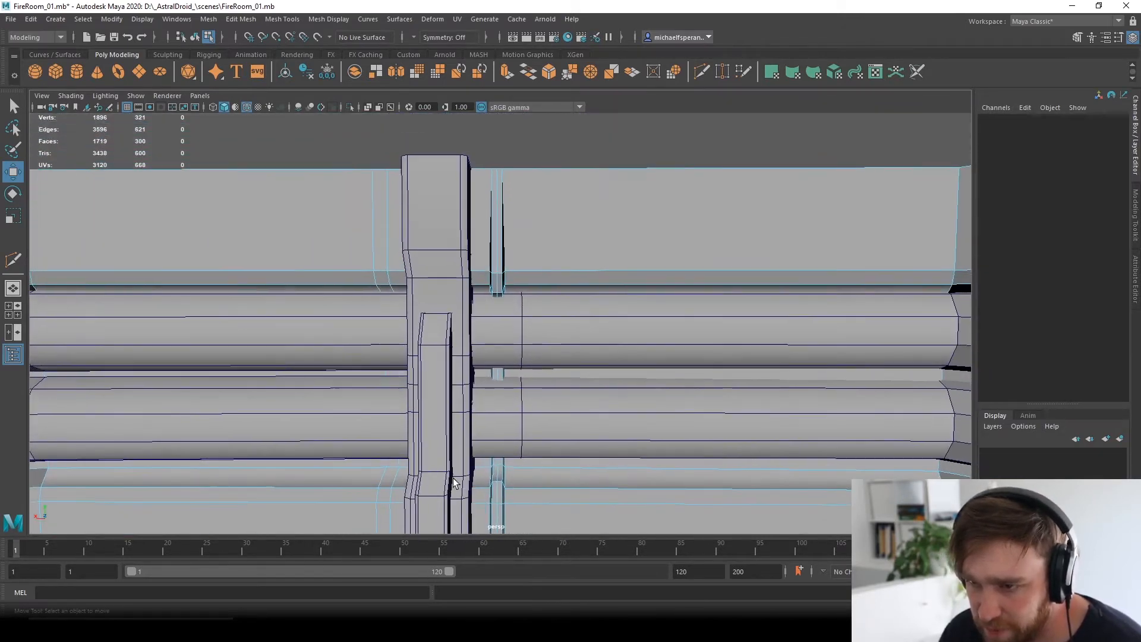
right_click_drag(493, 227, 497, 194)
double_click(495, 204)
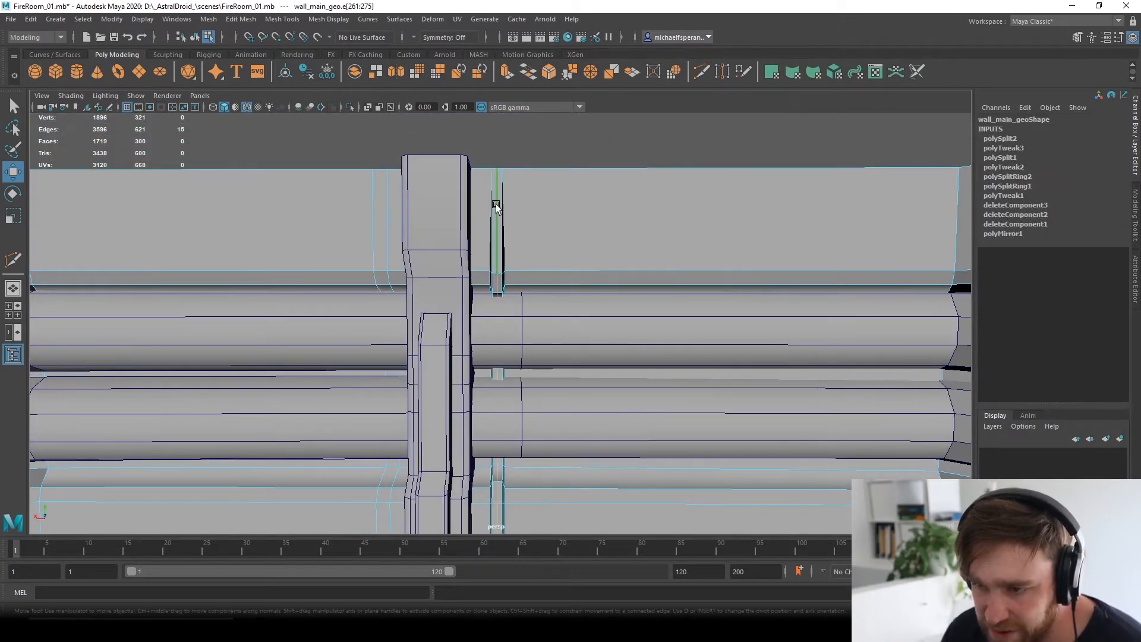
key("ctrl+Delete")
Select the narrow vertical face strip between the two new loops and extrude it with Local Translate Z 15.328.
middle_click_drag(483, 208, 670, 397, "alt")
right_click_drag(669, 394, 572, 342, "alt")
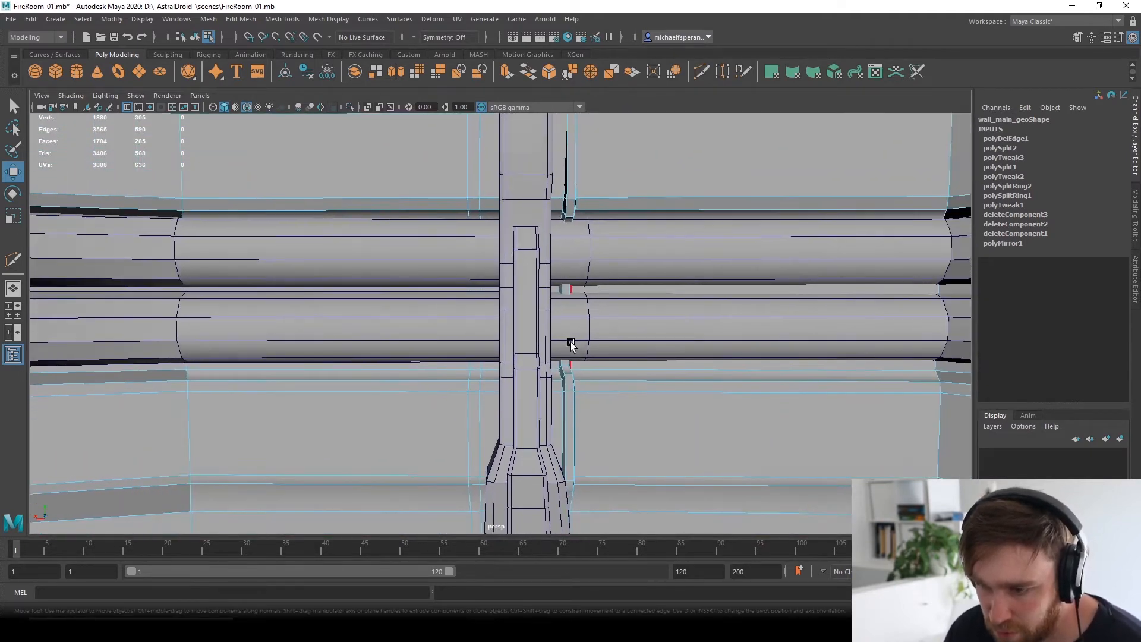
middle_click_drag(573, 341, 576, 420, "alt")
right_click_drag(480, 208, 482, 238)
left_click(480, 195)
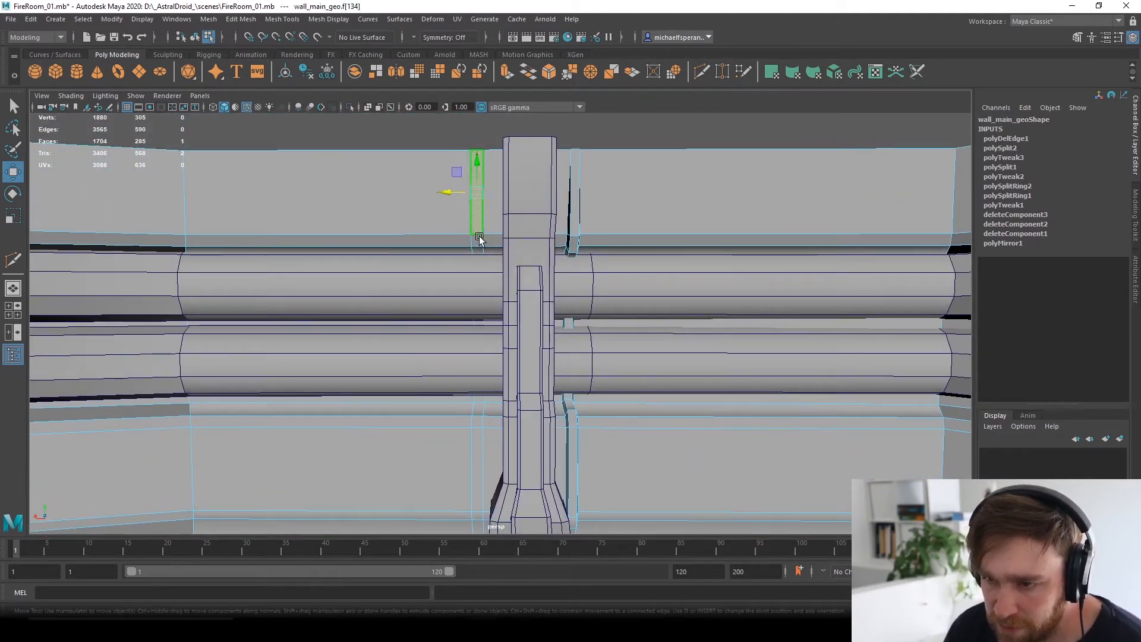
double_click(479, 243, "shift")
middle_click_drag(634, 351, 621, 207, "alt")
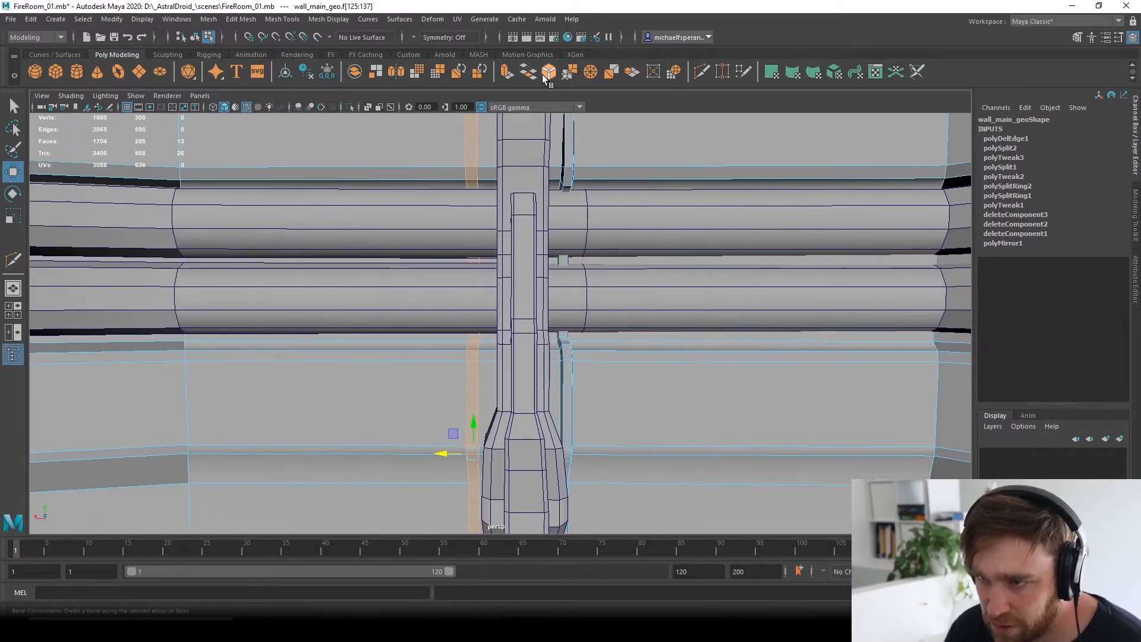
left_click(508, 77)
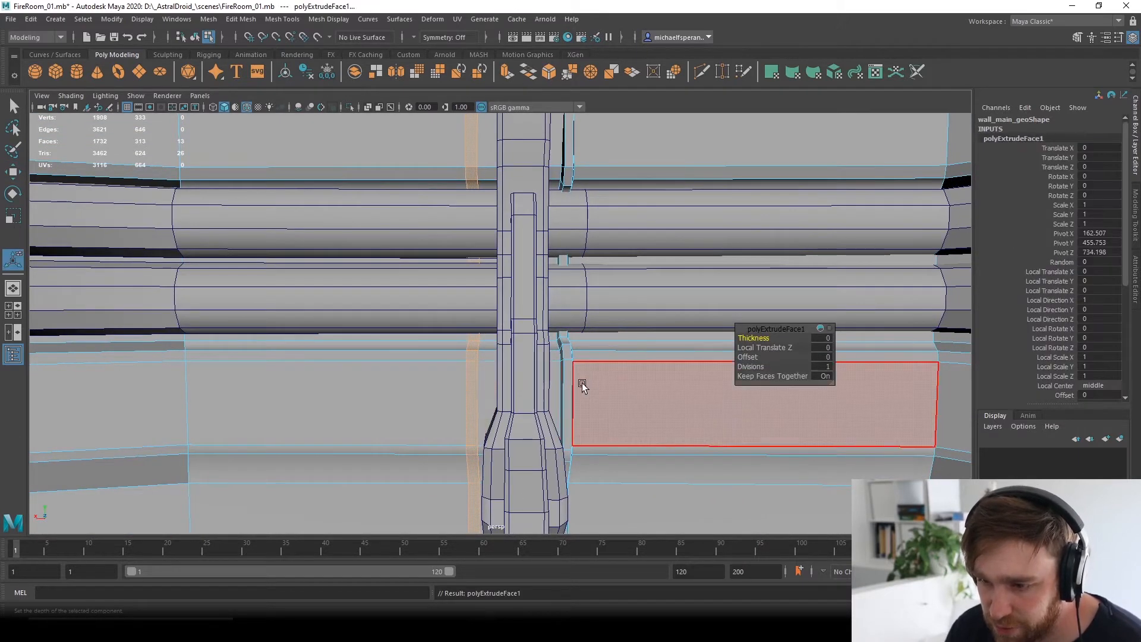
middle_click_drag(583, 387, 634, 153, "alt")
right_click_drag(634, 152, 523, 411, "alt")
left_click_drag(523, 411, 494, 280, "alt")
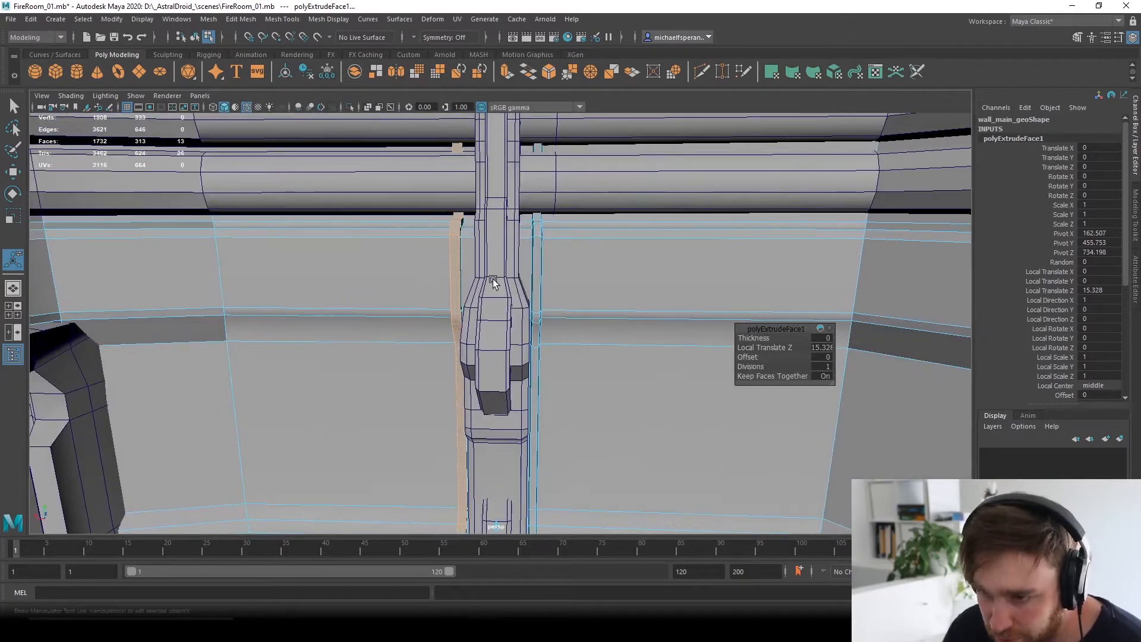
Set the strip extrusion's offset to 2.5 to taper its edges.
middle_click_drag(493, 279, 523, 204, "alt")
scroll(527, 206, "up", 3)
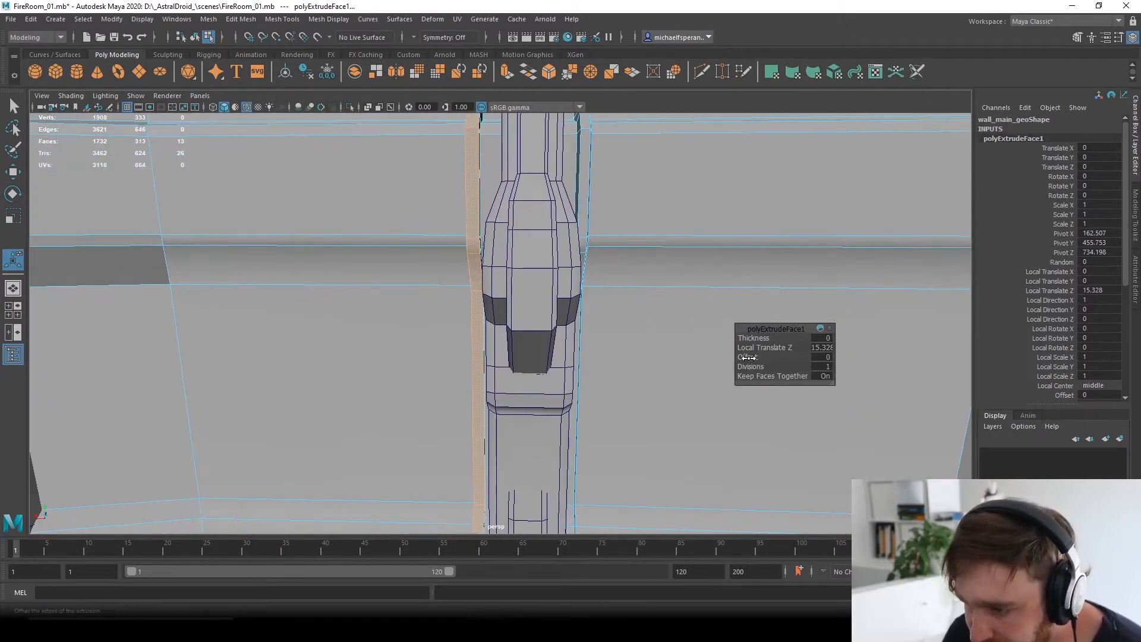
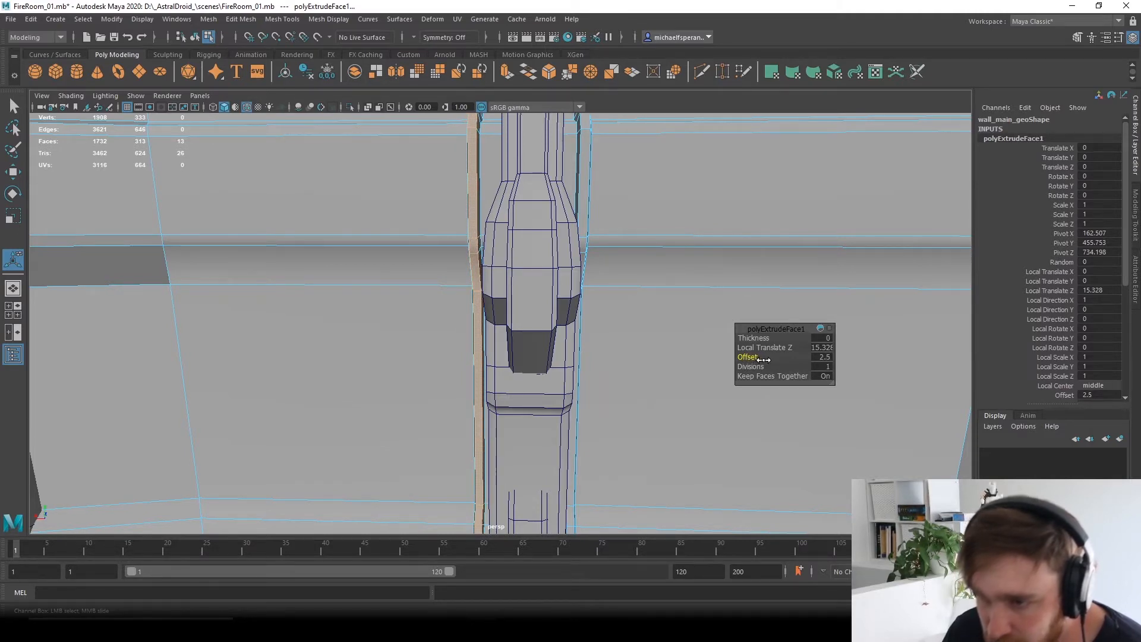
left_click_drag(678, 301, 648, 382, "alt")
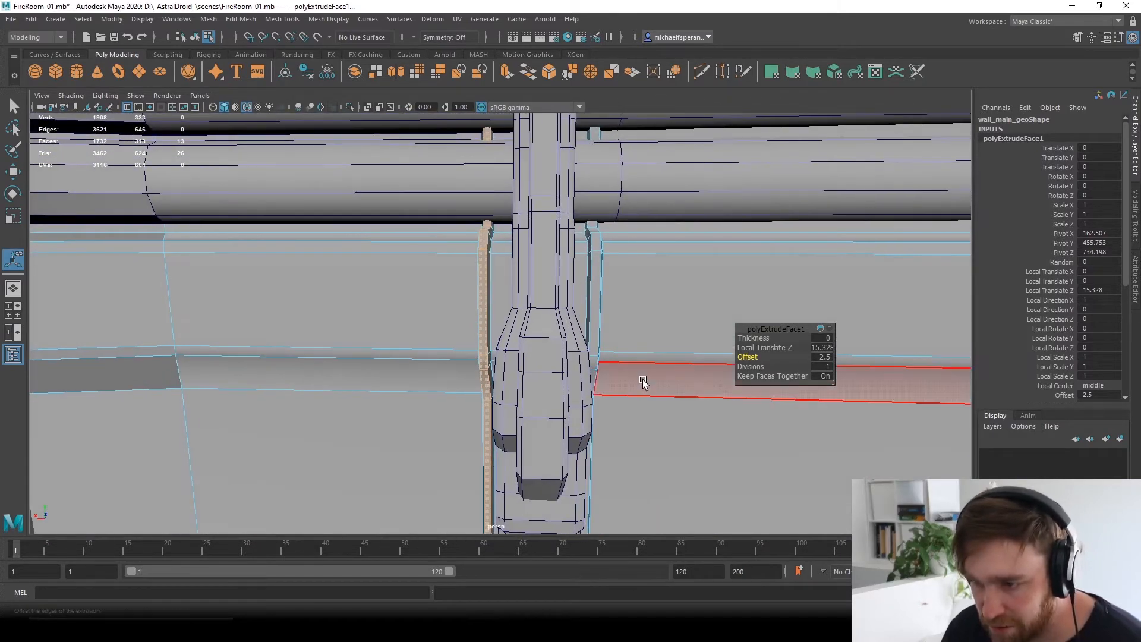
Select all faces of the extruded strip, including its sides, and scale it slightly wider across the wall.
key("w")
right_click_drag(642, 379, 510, 355, "alt")
middle_click_drag(510, 355, 543, 352, "alt")
left_click_drag(523, 336, 382, 280, "alt")
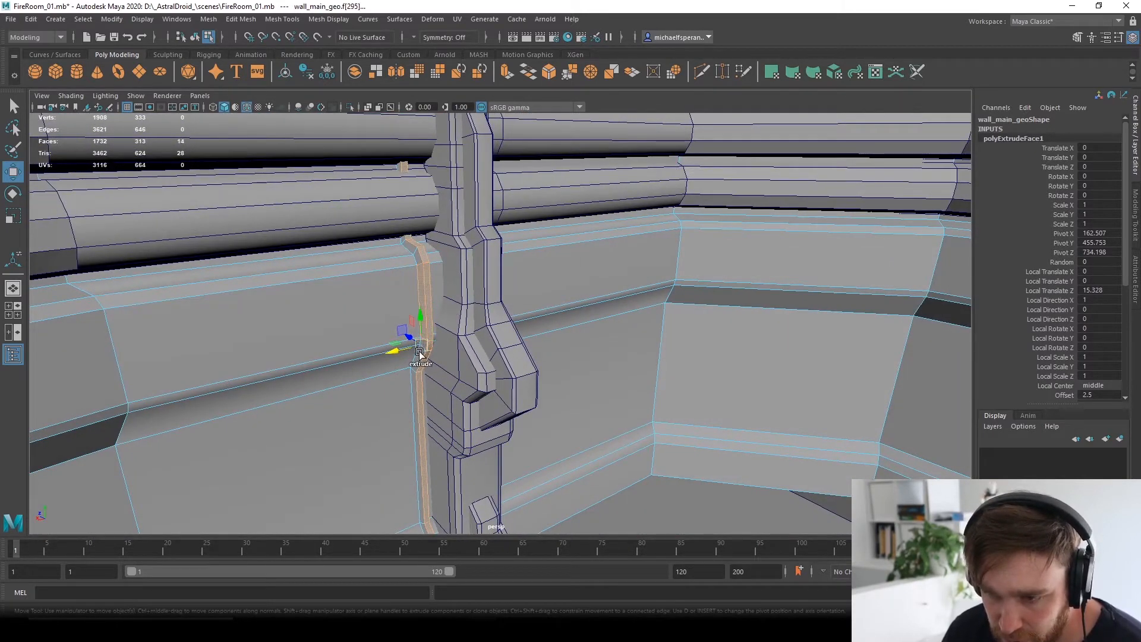
left_click_drag(415, 365, 402, 362, "alt")
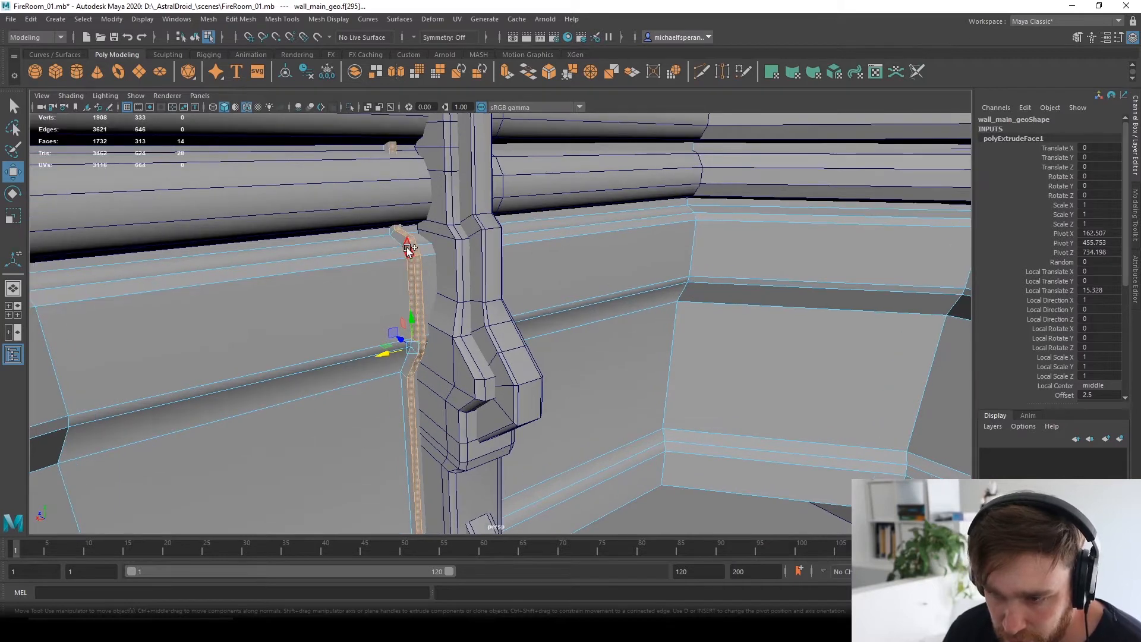
double_click(409, 251, "shift")
left_click_drag(476, 280, 361, 269, "alt")
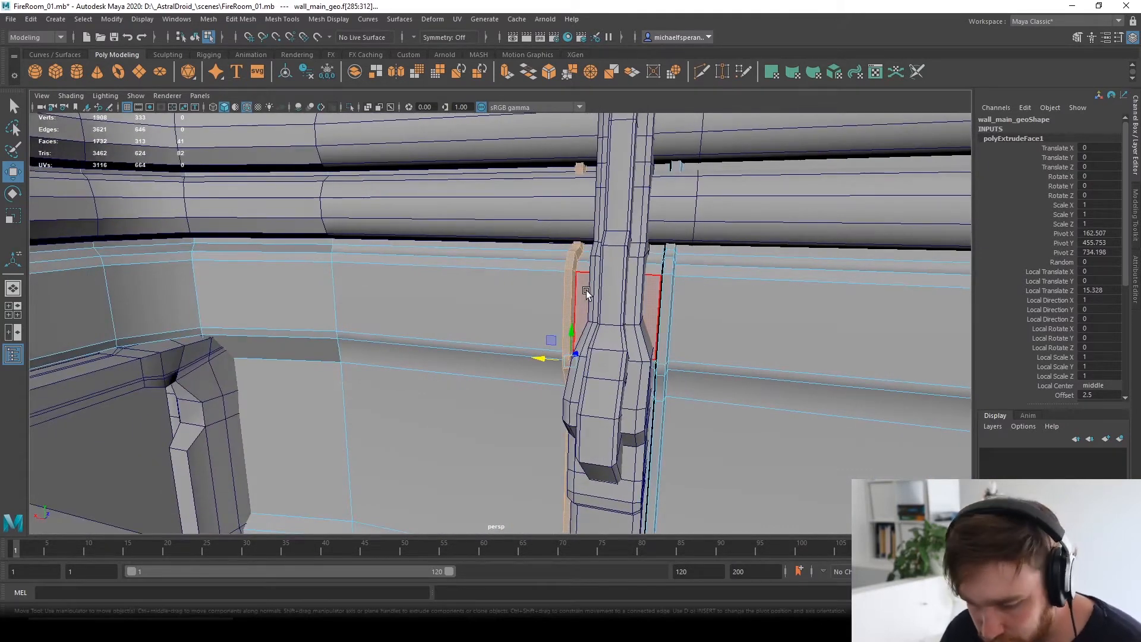
key("r")
mouse_move(501, 372)
left_mouse_down("alt")
mouse_move(555, 386)
mouse_move(510, 370)
left_mouse_up("alt")
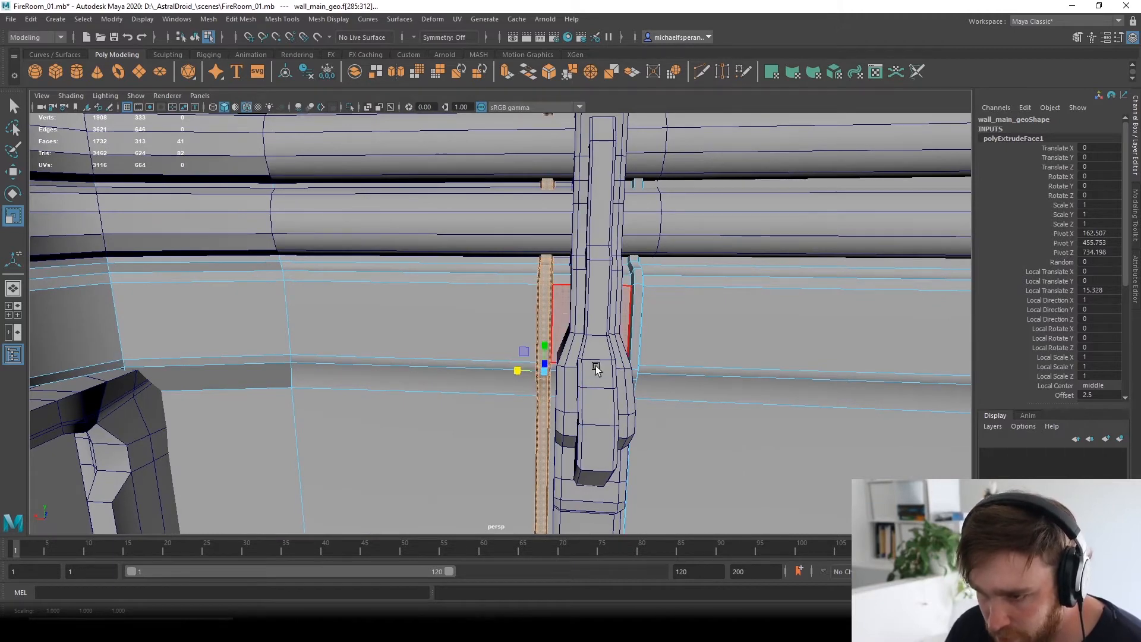
left_click_drag(517, 370, 511, 373)
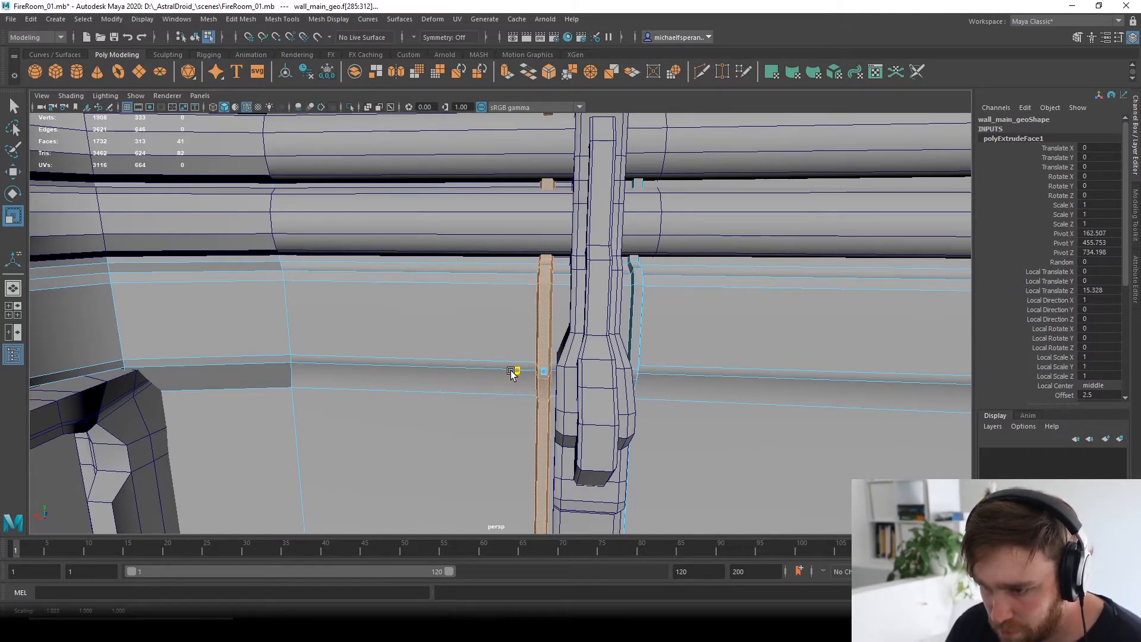
Shift the extruded strip slightly sideways along the wall to position it next to the pillar.
left_click_drag(666, 357, 588, 319, "alt")
key("w")
left_click_drag(424, 368, 429, 375)
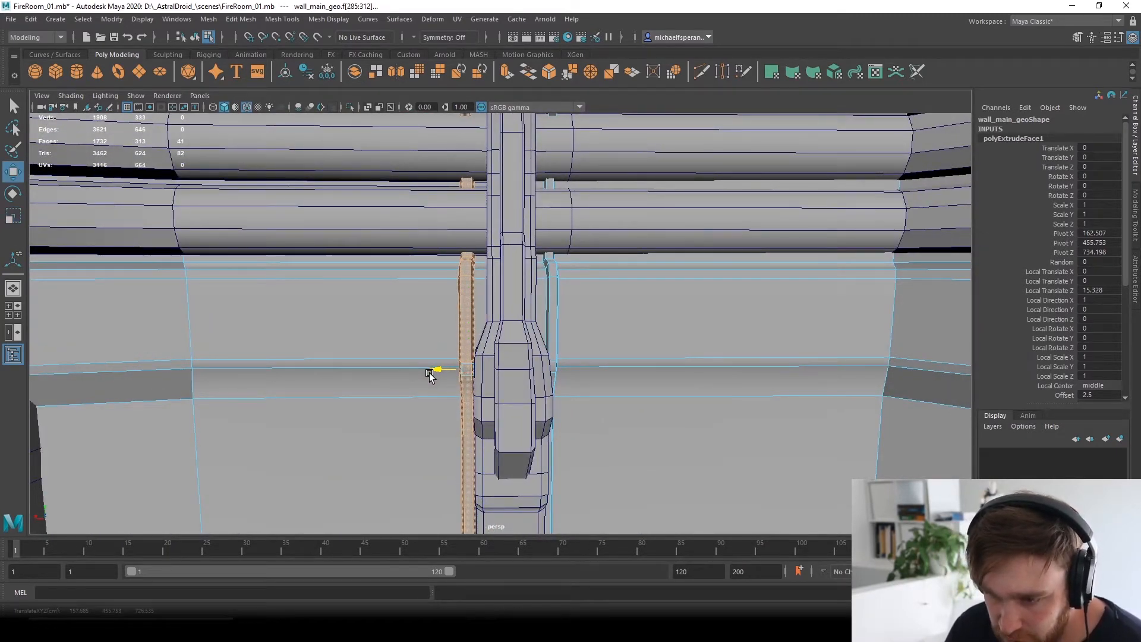
Return the wall to object selection and examine the whole room from outside.
right_click_drag(467, 272, 467, 238)
key("f")
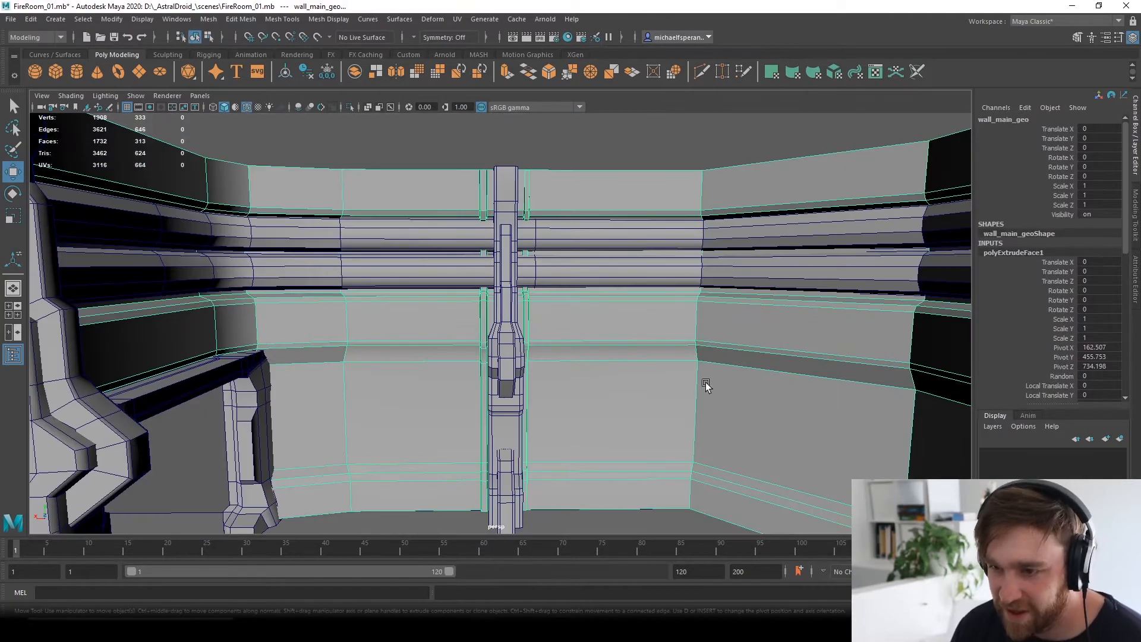
right_click_drag(705, 383, 601, 379, "alt")
left_click_drag(601, 380, 565, 306, "alt")
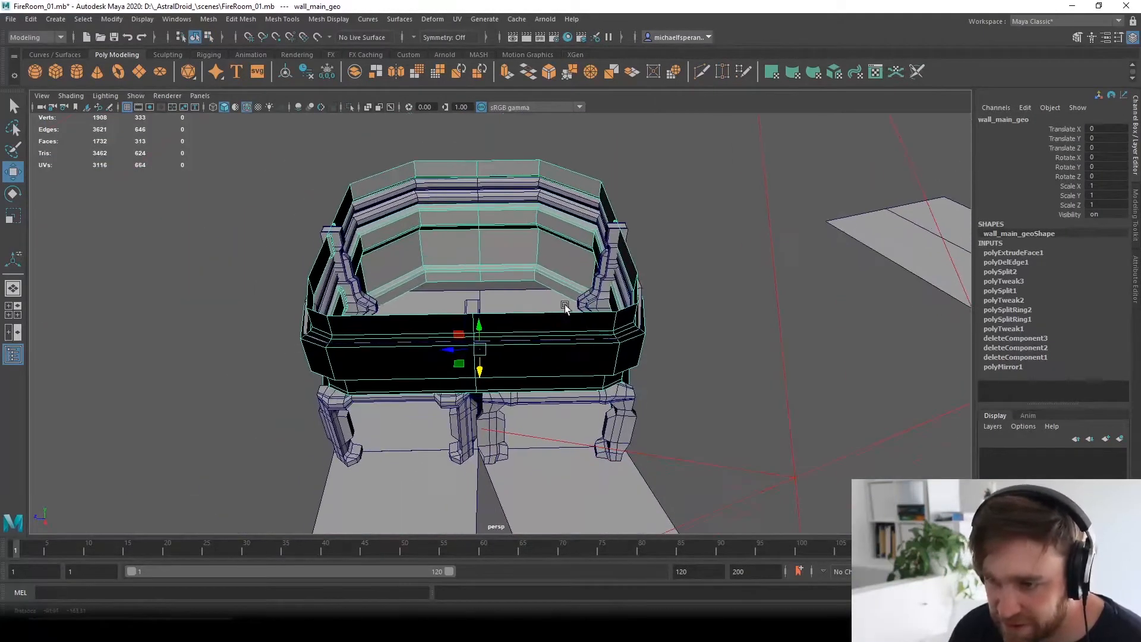
Delete all faces on the half of the main wall that lies across the room's center line from the new strips.
right_click_drag(500, 302, 512, 335)
scroll(512, 317, "down", 5)
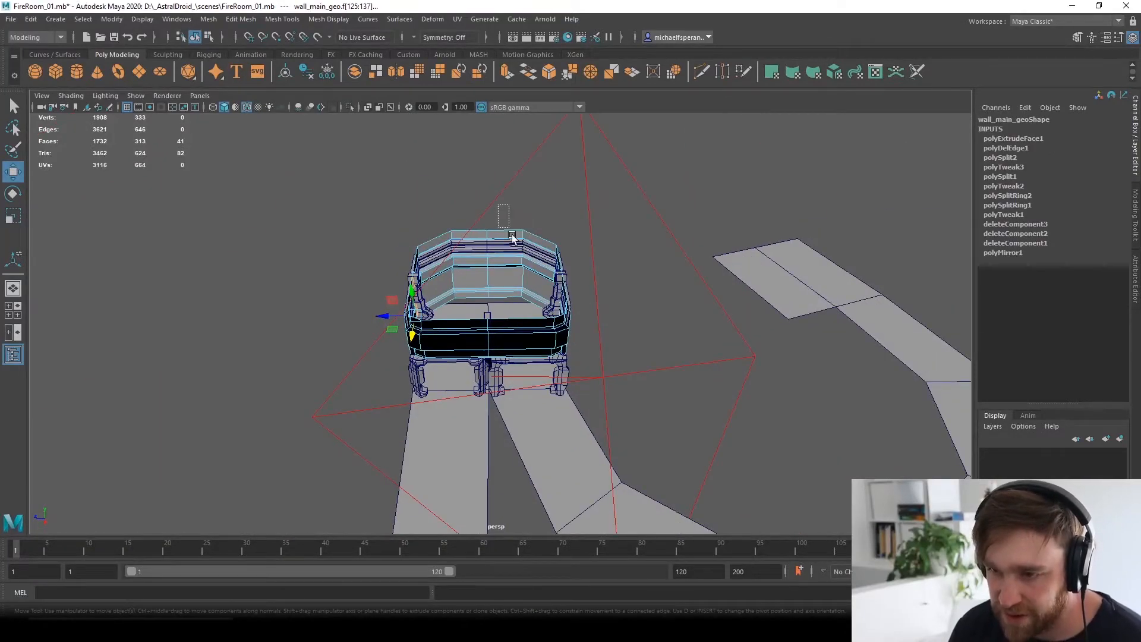
left_click_drag(622, 441, 621, 438)
key("Delete")
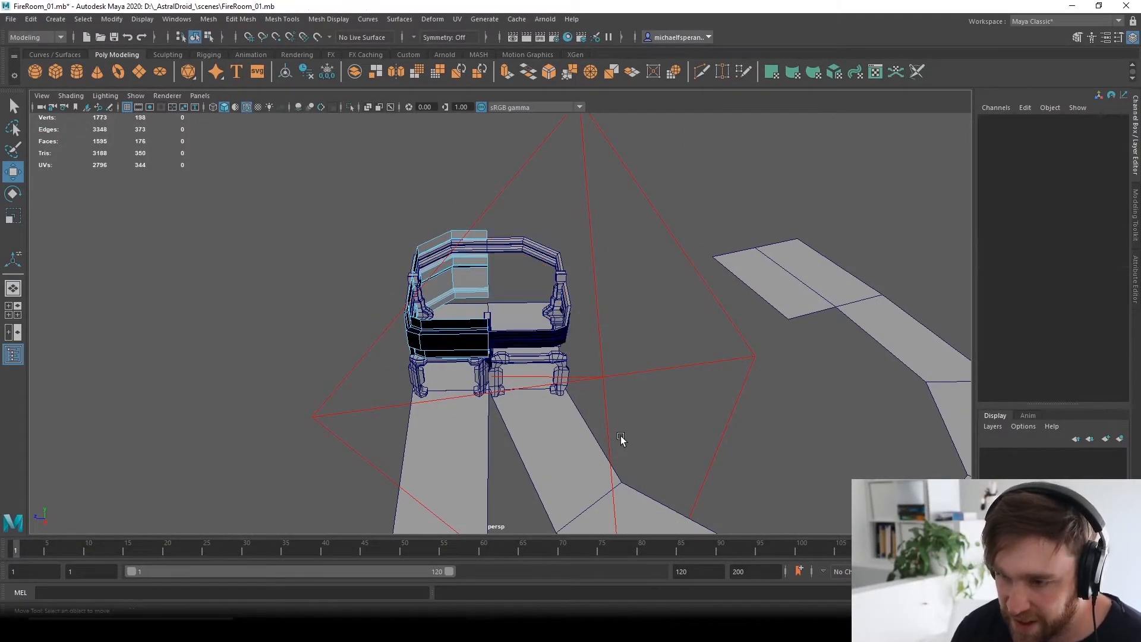
Mirror the remaining half of the main wall across the world Z axis to rebuild the full room.
right_click_drag(481, 278, 528, 262)
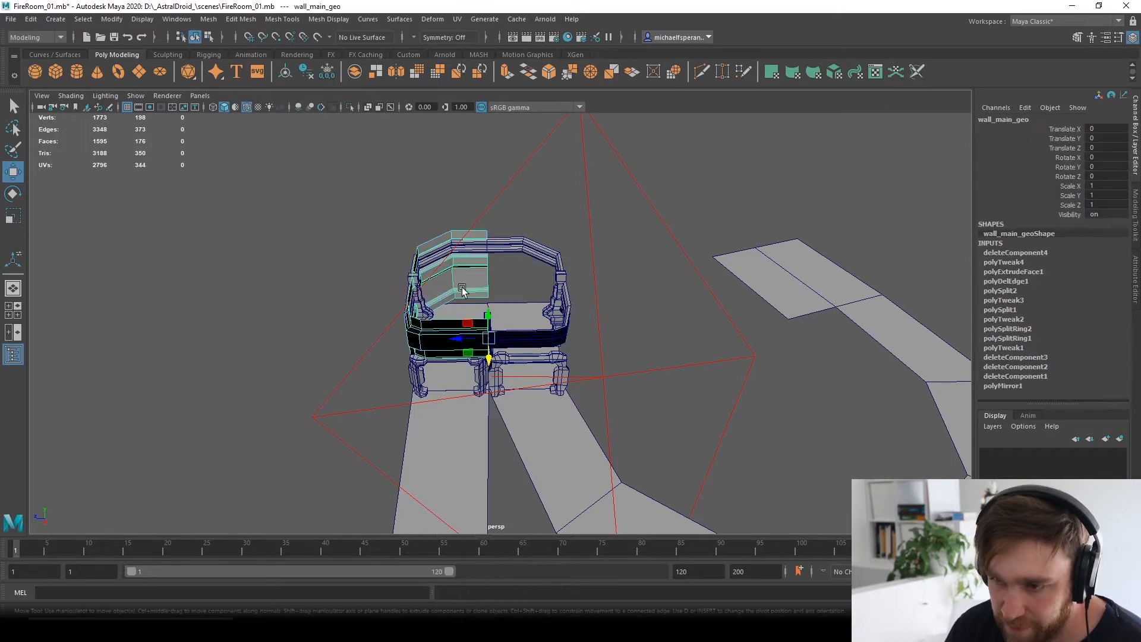
key("space")
left_click(340, 311)
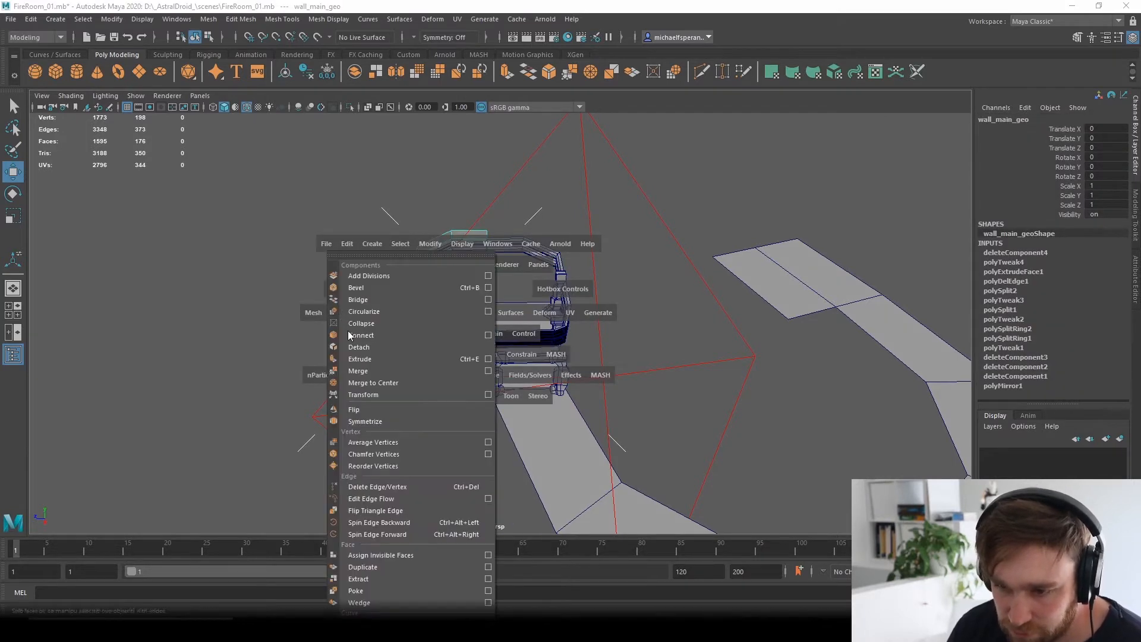
key("space")
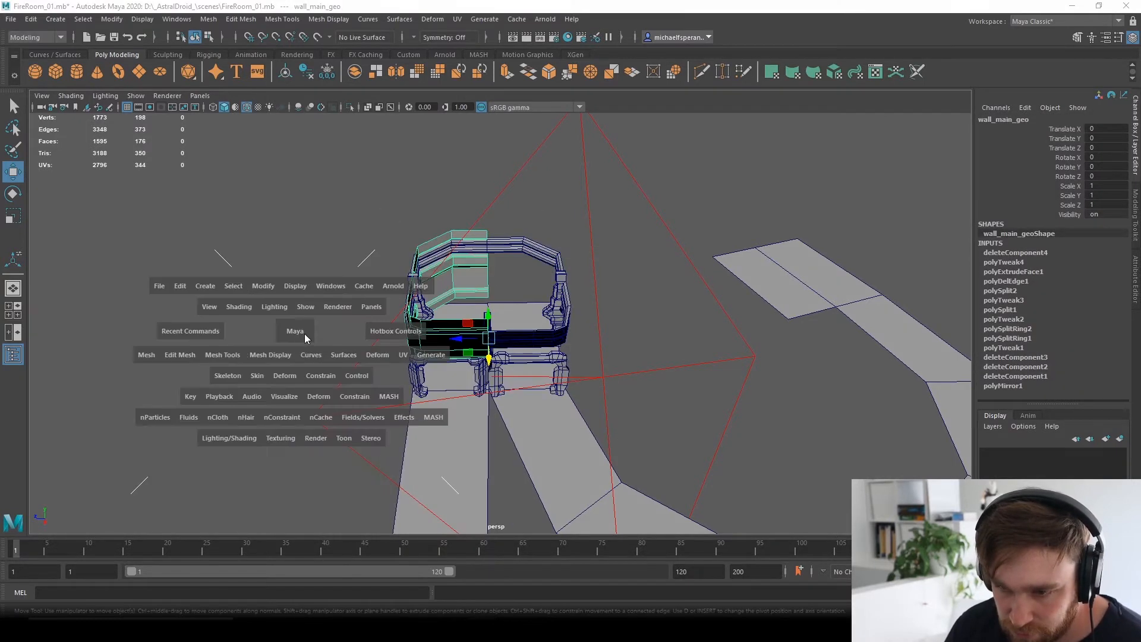
left_click(146, 355)
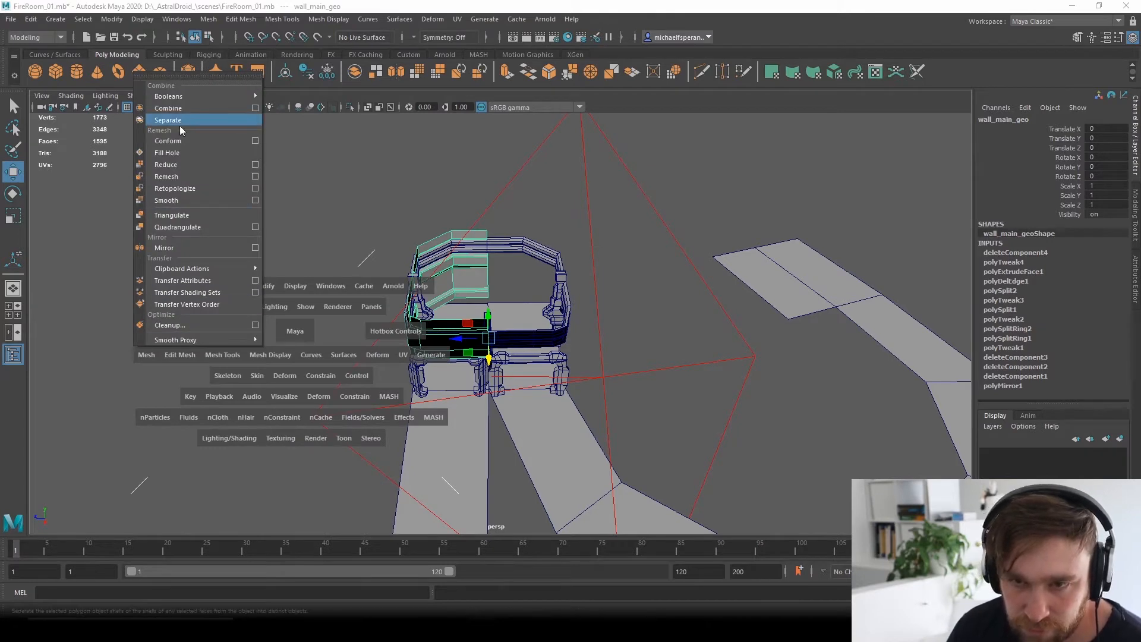
left_click(179, 248)
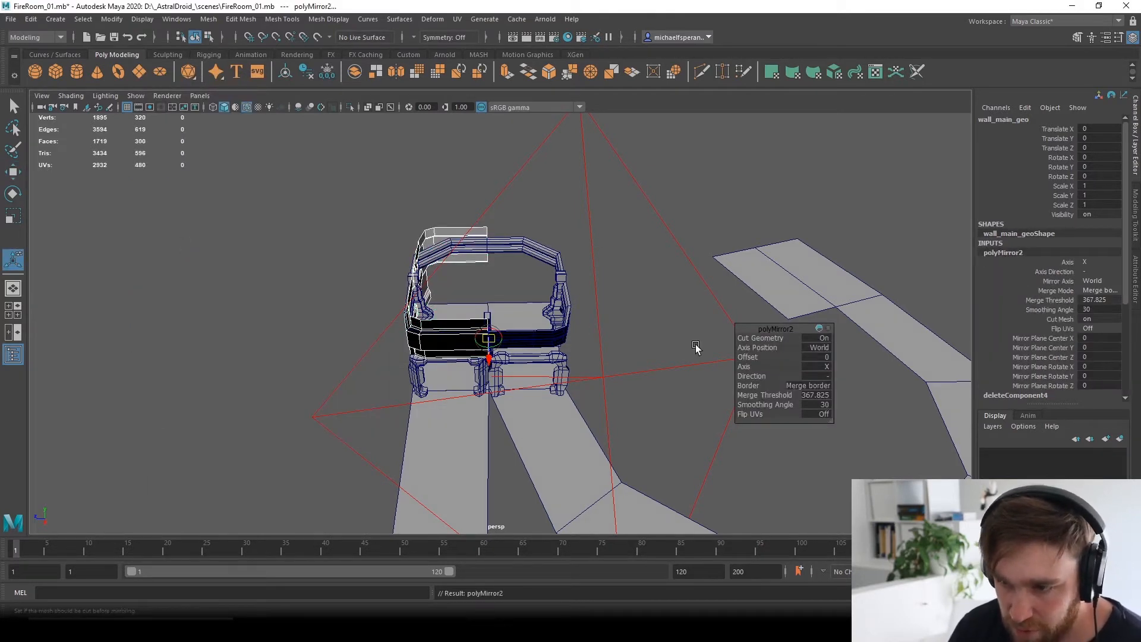
left_click(817, 370)
left_click(833, 403)
key("f")
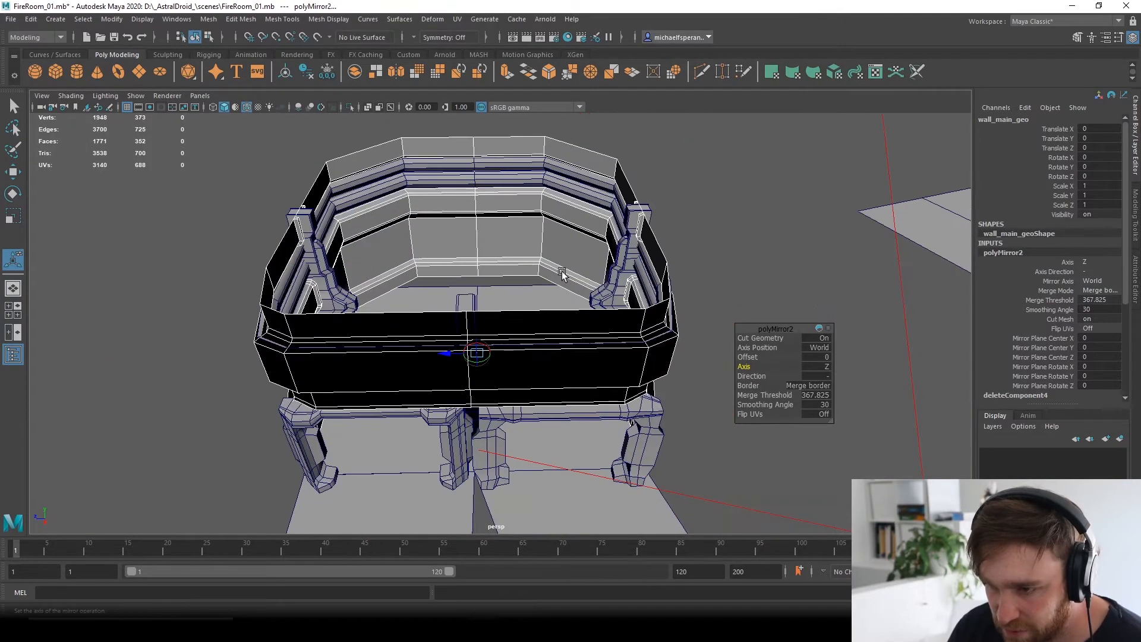
left_click_drag(562, 274, 694, 338, "alt")
key("w")
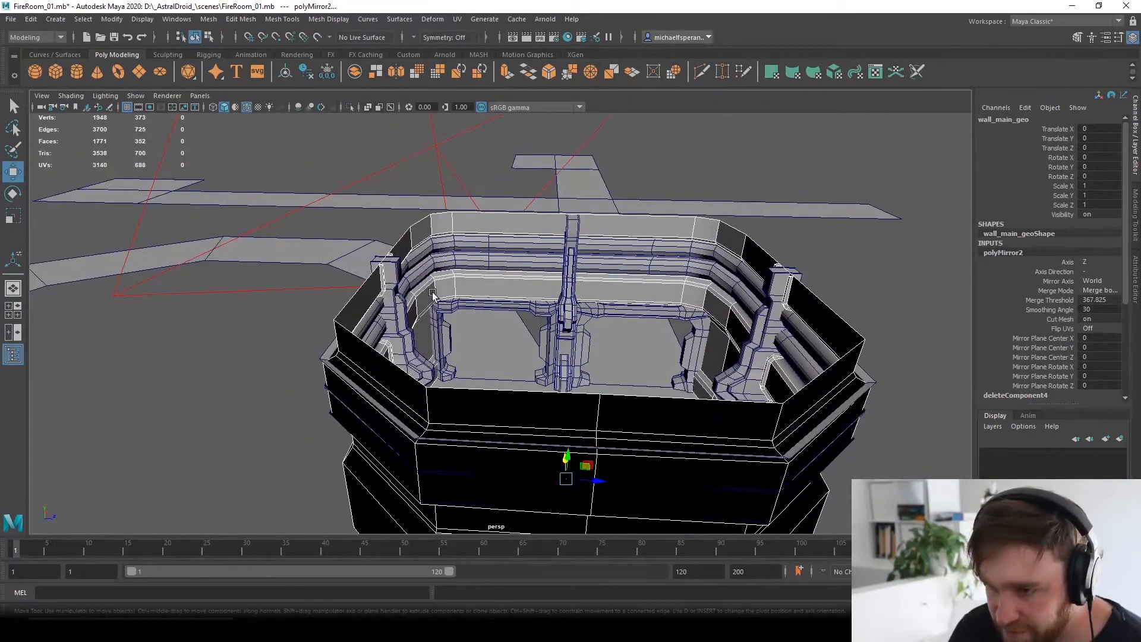
Shift the floor's two end edges along the floor at the wall opposite the doorways, and return to object selection.
left_click_drag(526, 256, 523, 301, "alt")
left_click(465, 265)
scroll(464, 265, "down", 5)
right_click(505, 273)
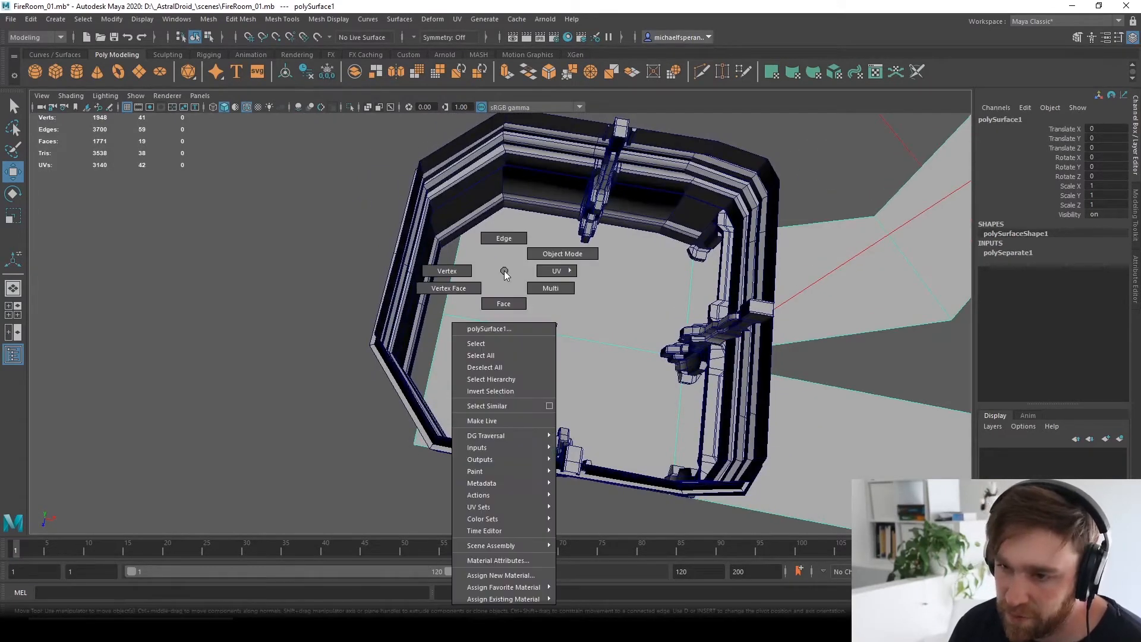
left_click(503, 239)
left_click(465, 357)
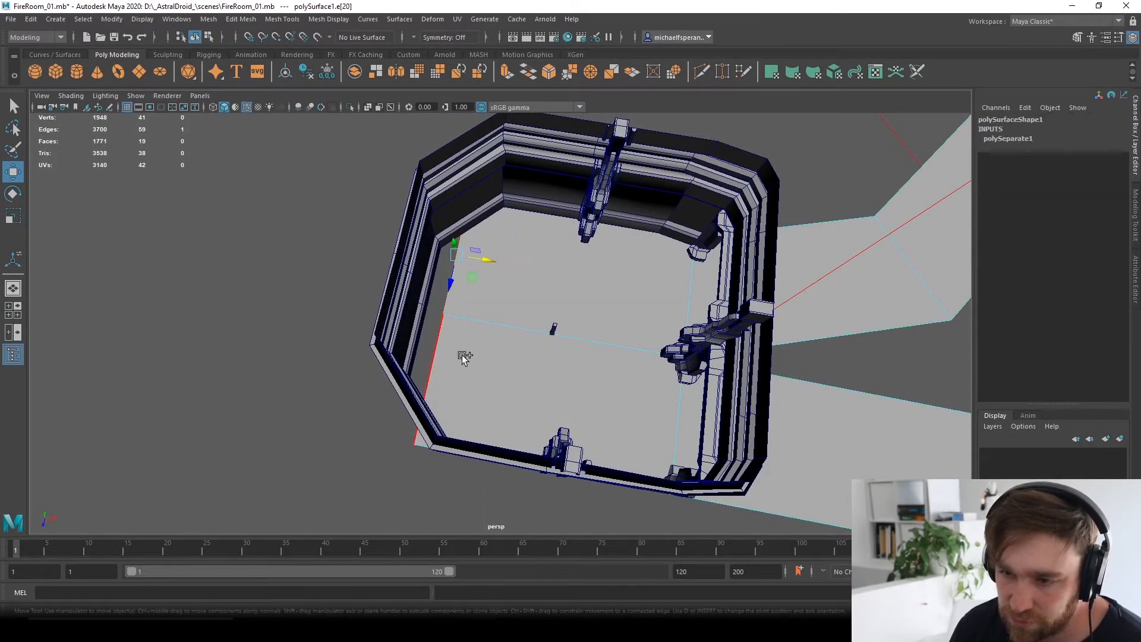
left_click_drag(477, 319, 514, 298)
right_click_drag(483, 275, 543, 253)
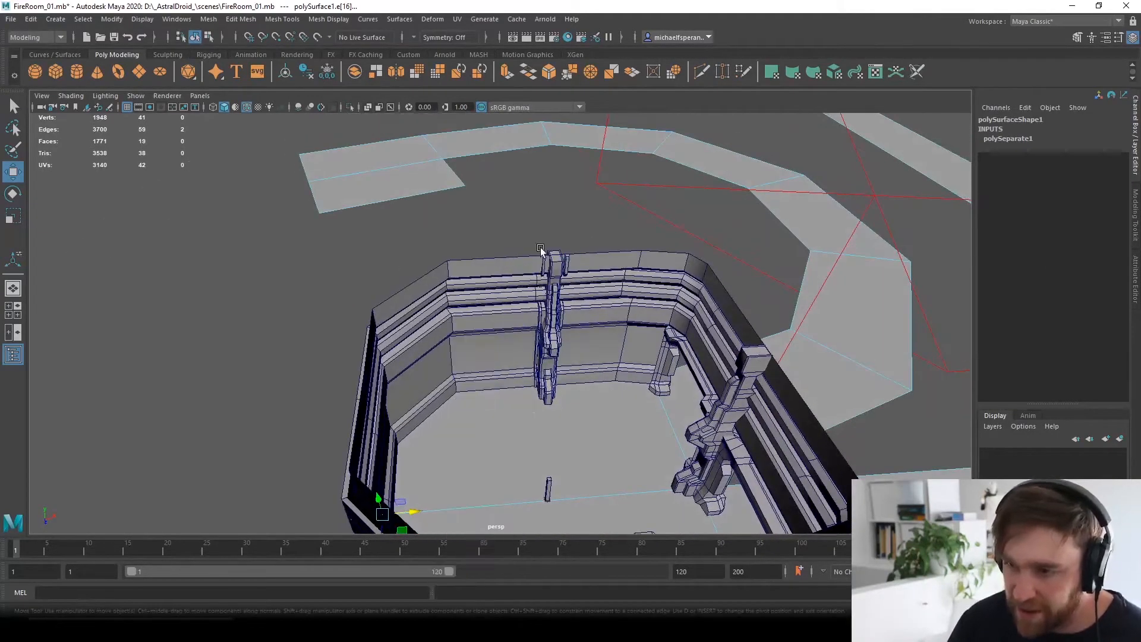
Duplicate the face loop of the main wall's uppermost band as a separate object and select it.
scroll(581, 432, "down", 3)
left_click_drag(581, 432, 656, 418, "alt")
scroll(498, 313, "up", 5)
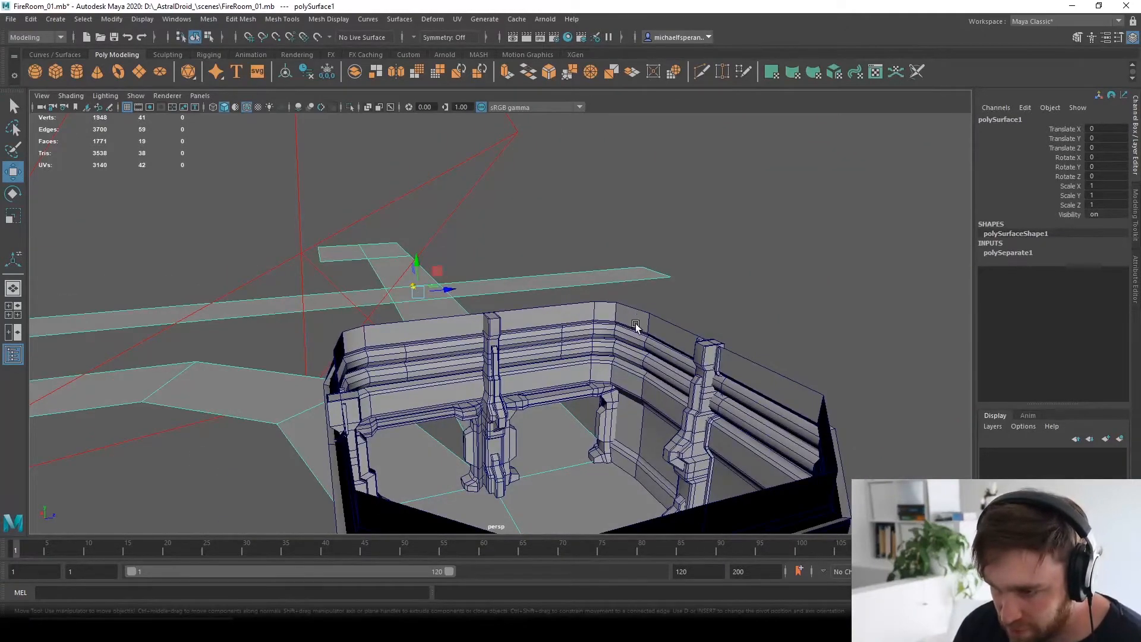
left_click_drag(631, 356, 694, 327, "alt")
right_click_drag(667, 327, 668, 331)
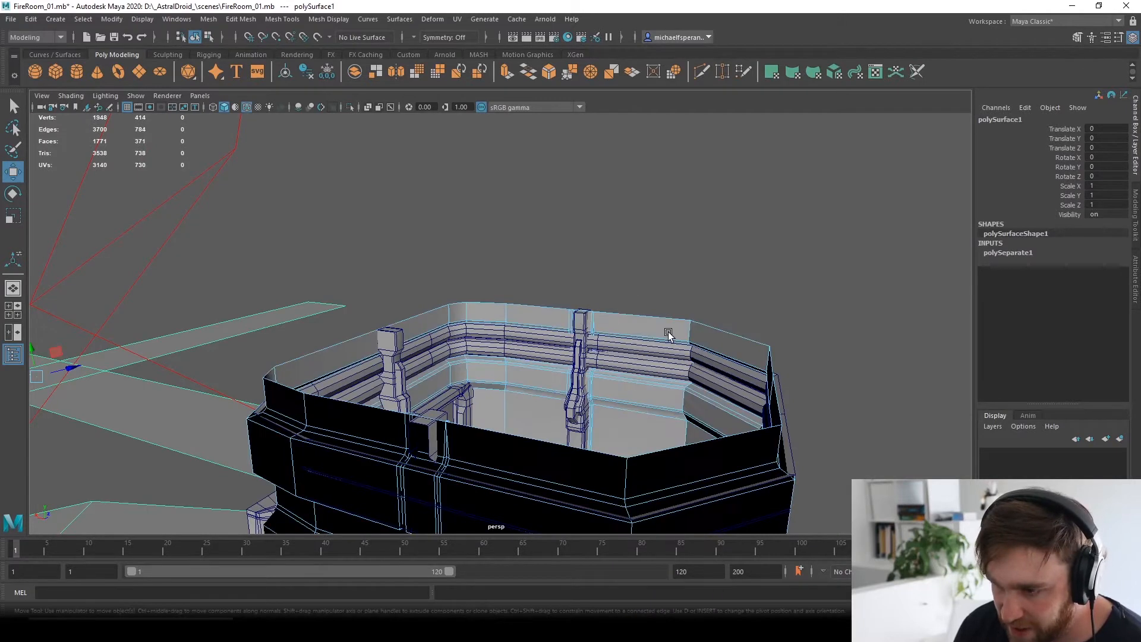
left_click(639, 336)
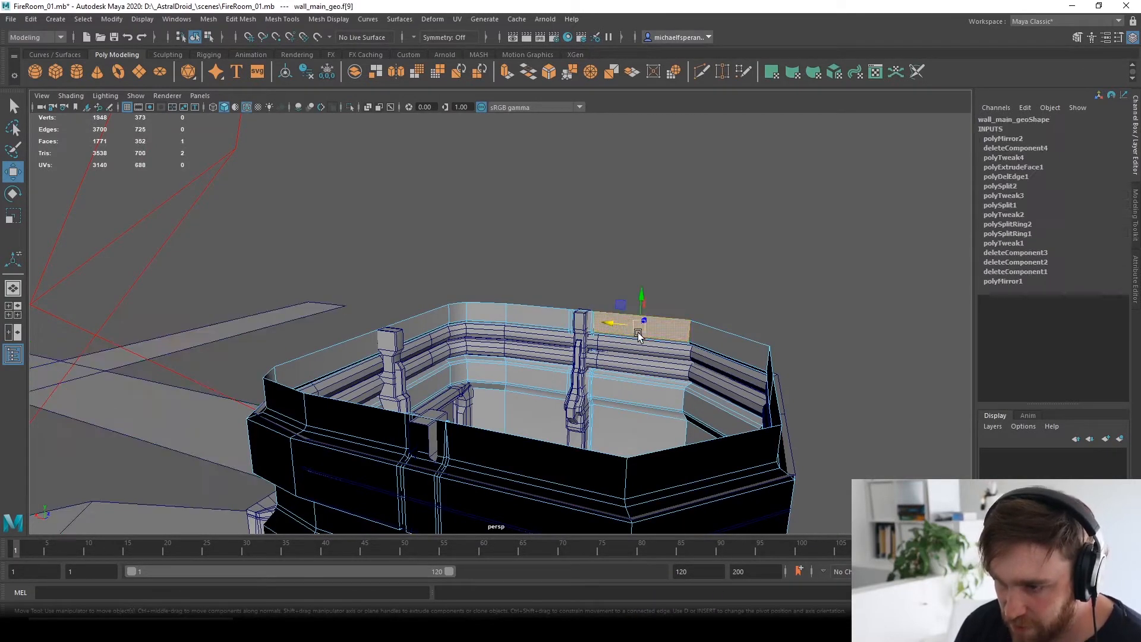
double_click(707, 331, "shift")
key("space")
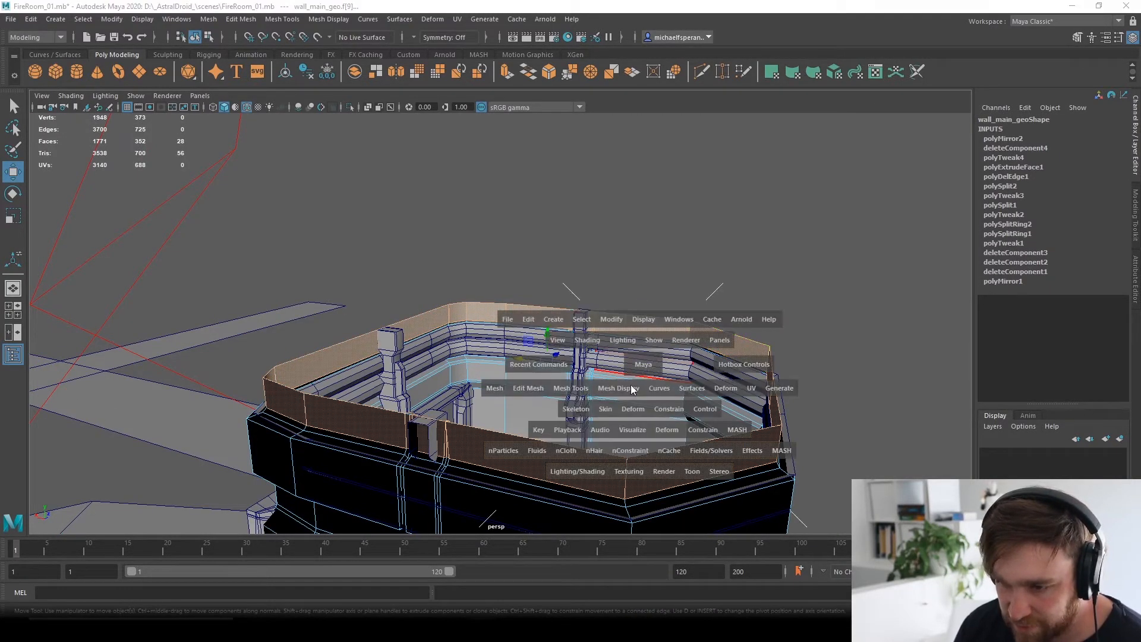
left_click(496, 389)
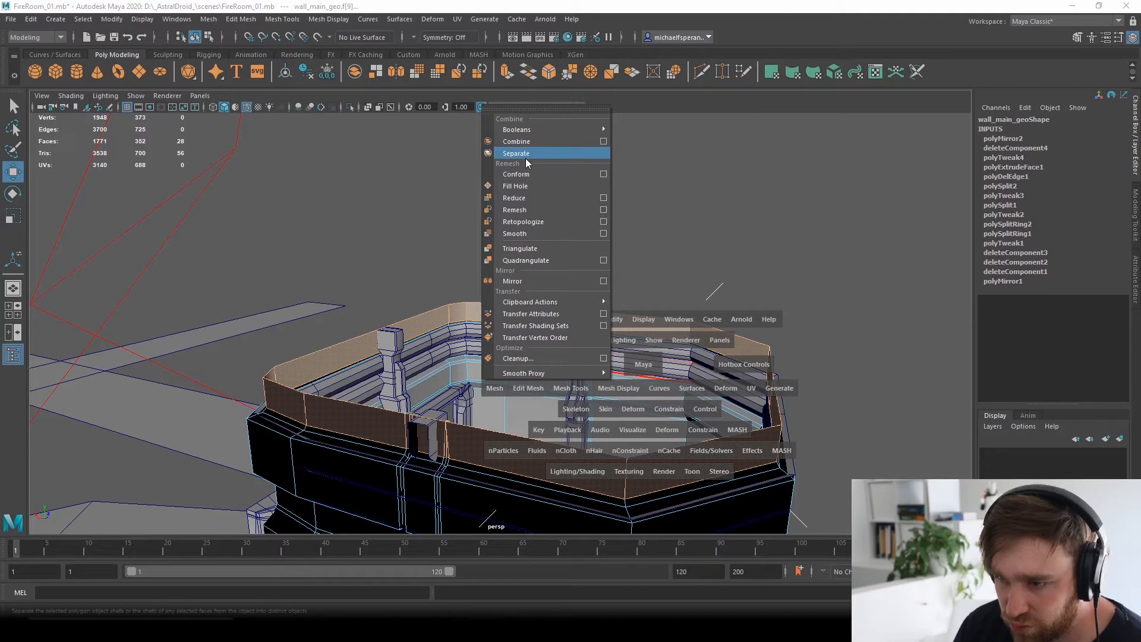
left_click(418, 193)
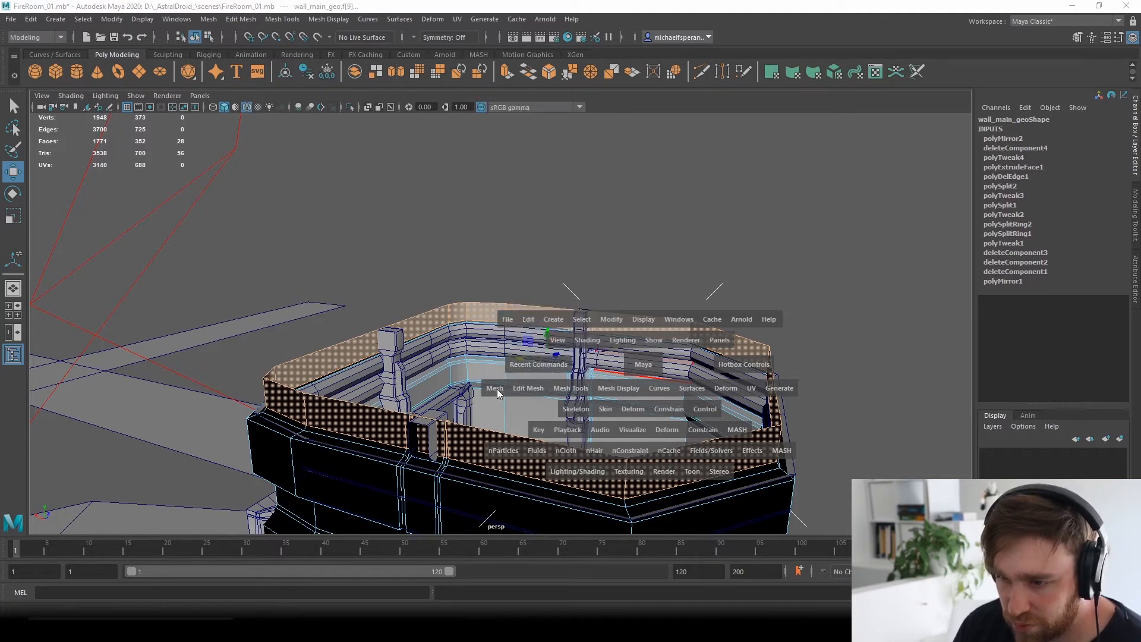
left_click(529, 393)
left_click(558, 568)
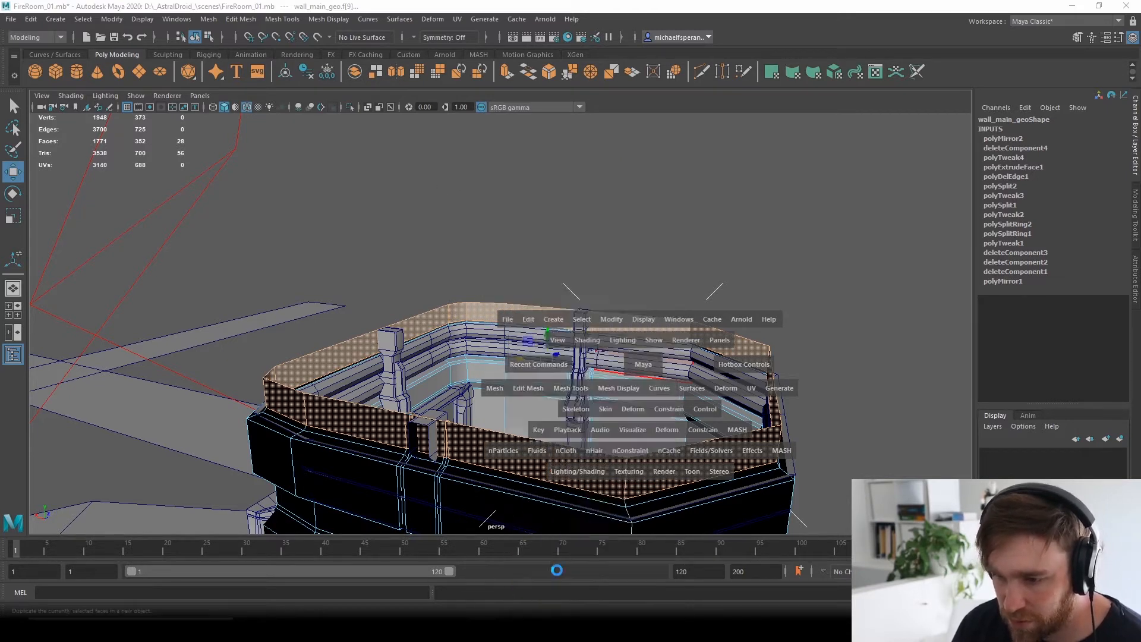
right_click_drag(508, 305, 541, 275)
key("w")
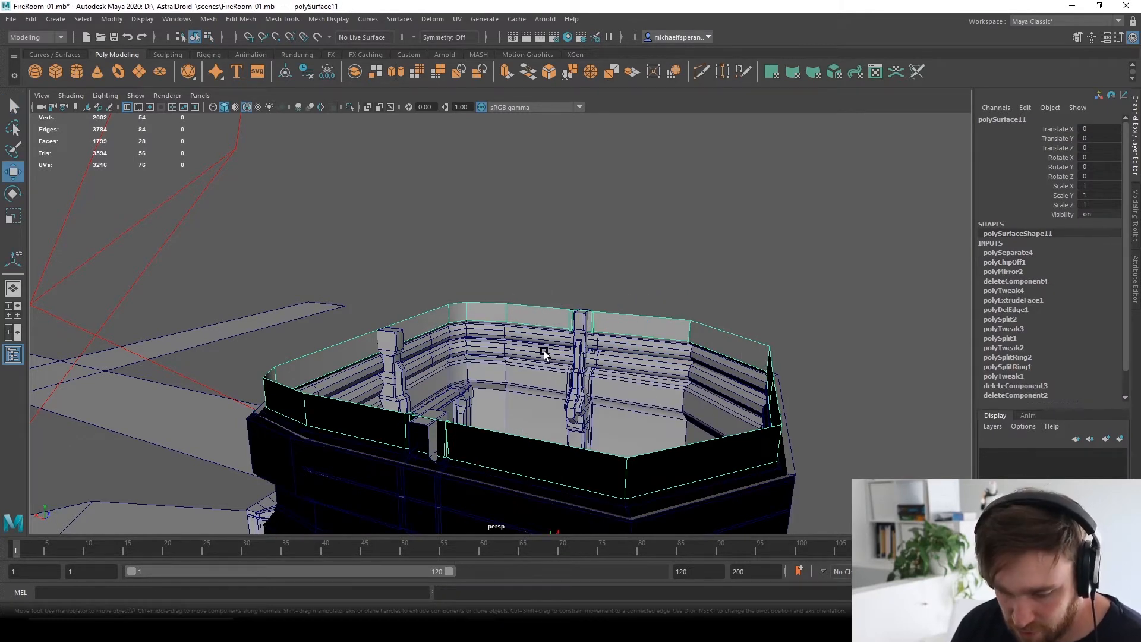
Center the duplicated band's pivot with its history deleted, and raise it to a Translate Y of about 94.58.
scroll(579, 357, "down", 3)
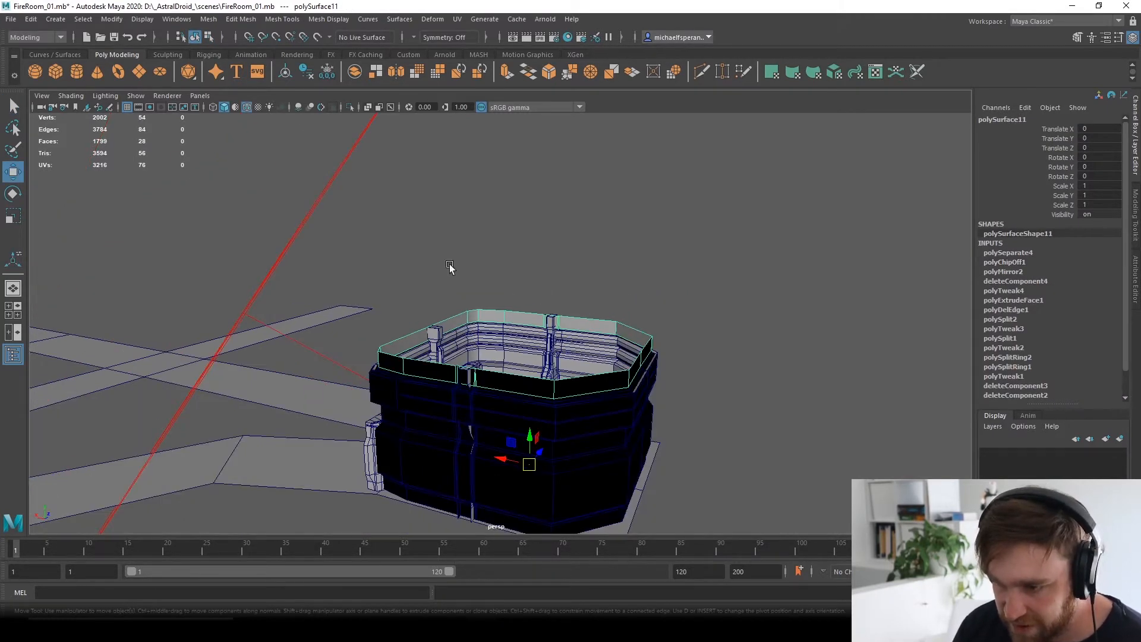
left_click(307, 73)
left_click(327, 71)
left_click_drag(526, 309, 533, 297)
Examine the raised band around the wall pillars and delete the duplicate.
scroll(533, 297, "up", 3)
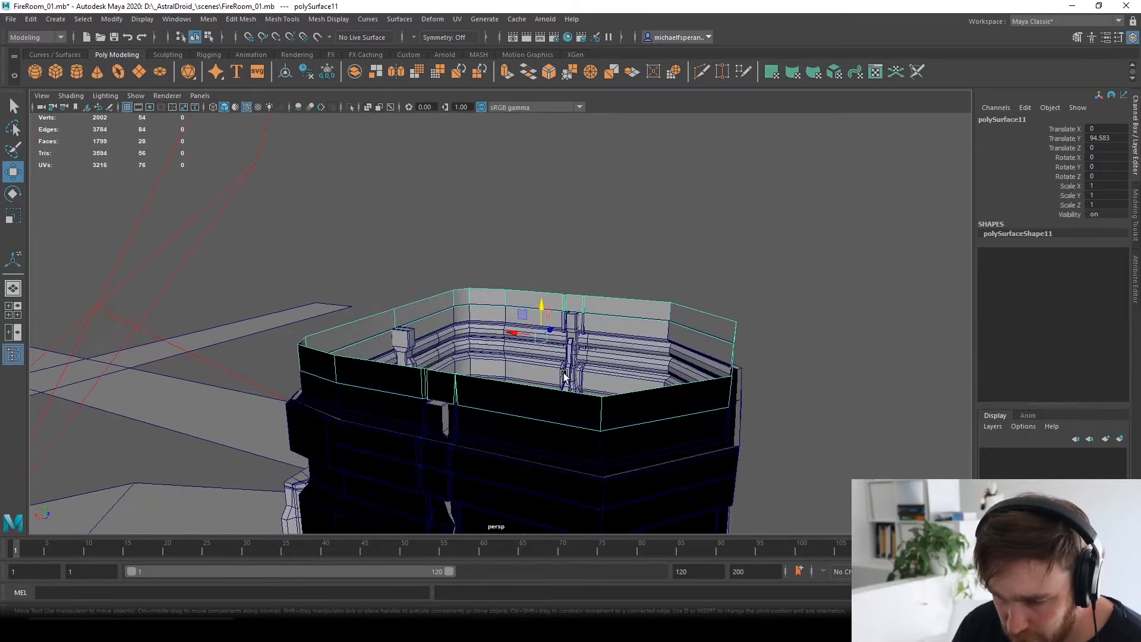
left_click_drag(559, 360, 452, 372, "alt")
scroll(451, 377, "up", 5)
middle_click_drag(411, 423, 562, 318, "alt")
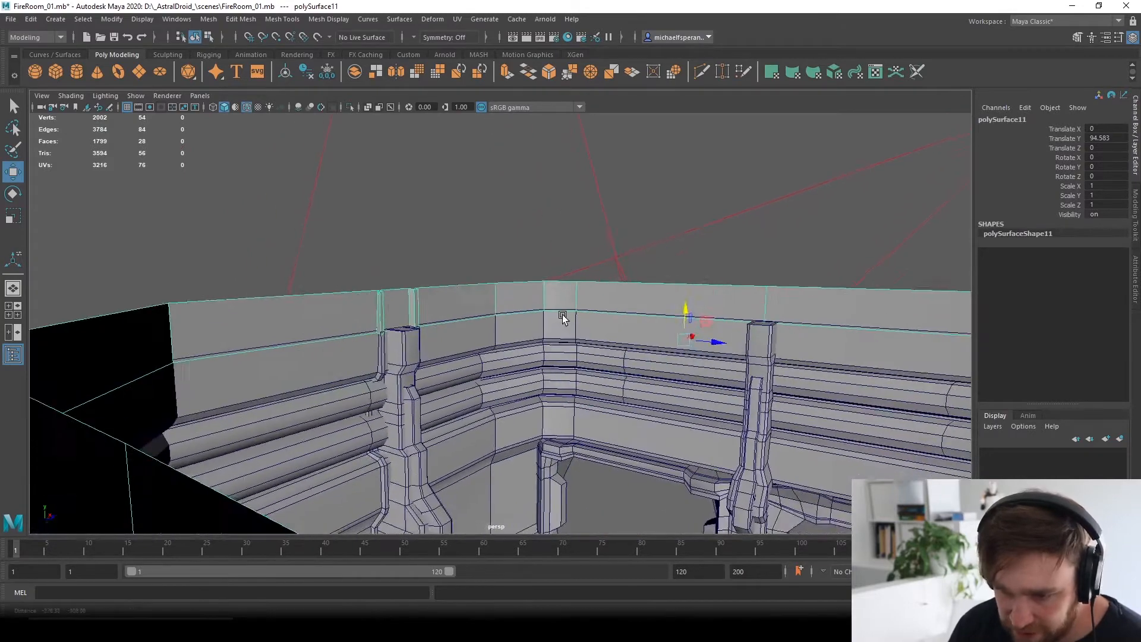
left_click_drag(563, 318, 479, 360, "alt")
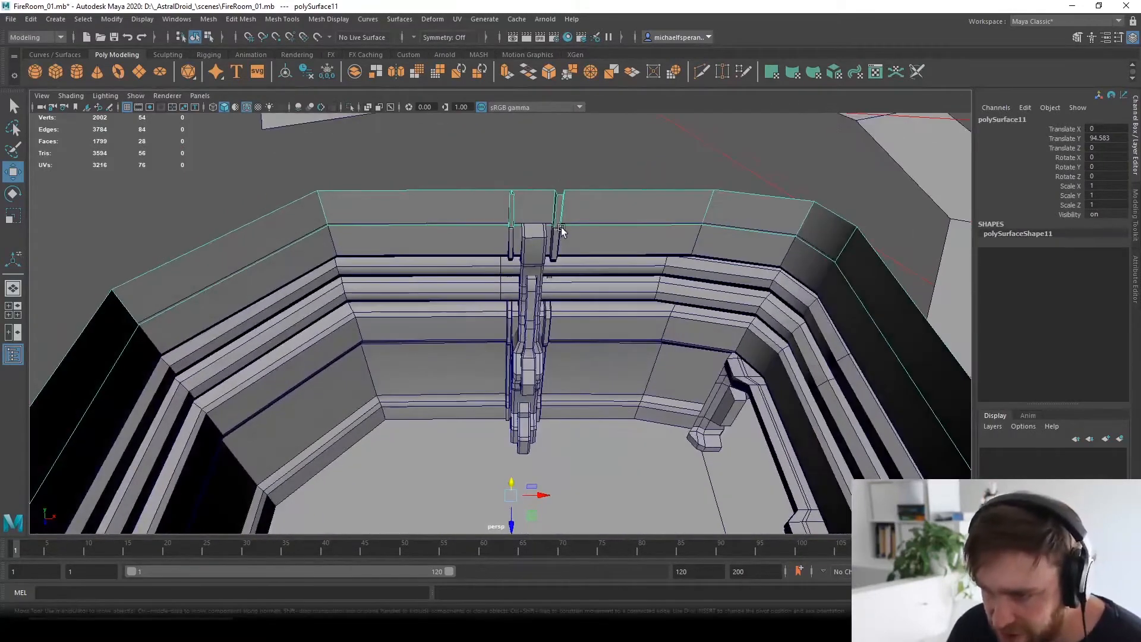
middle_click_drag(560, 234, 527, 406, "alt")
scroll(527, 406, "up", 5)
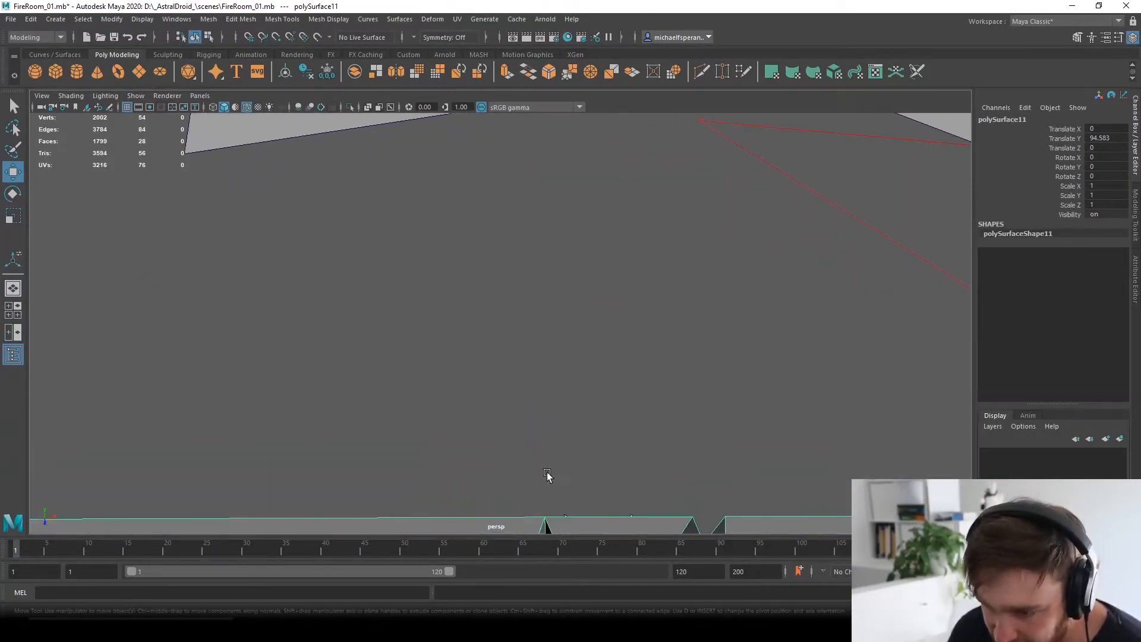
scroll(547, 476, "down", 2)
middle_click_drag(550, 491, 489, 208, "alt")
left_click_drag(489, 208, 542, 370, "alt")
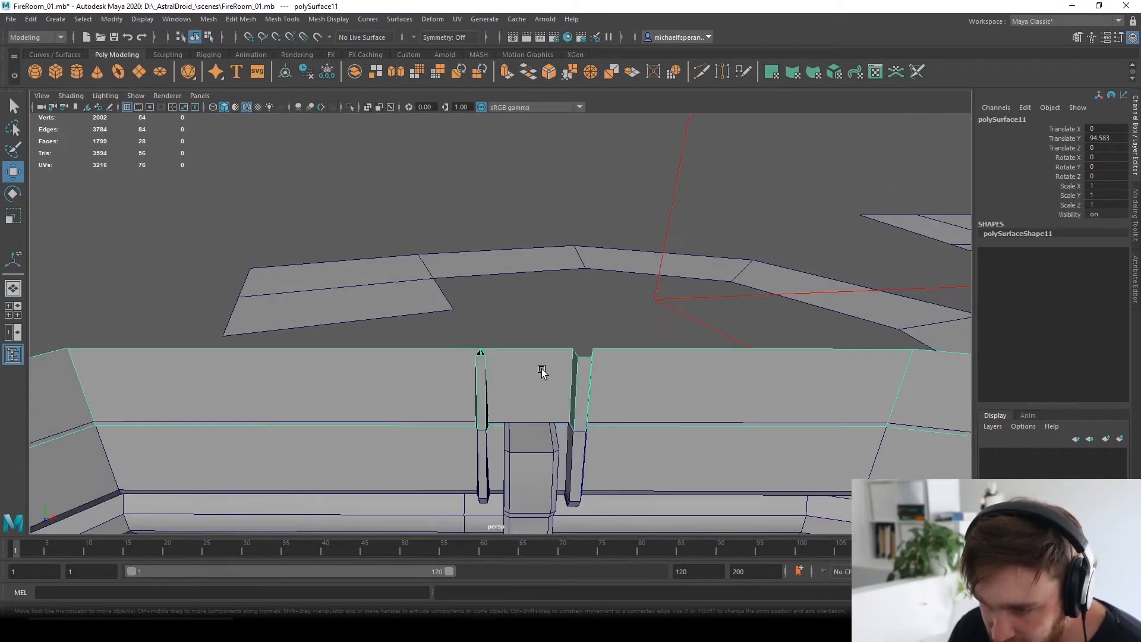
key("Delete")
Try moving the top vertex of the wall's trim strip beside the pillar, and undo the change.
scroll(496, 436, "up", 4)
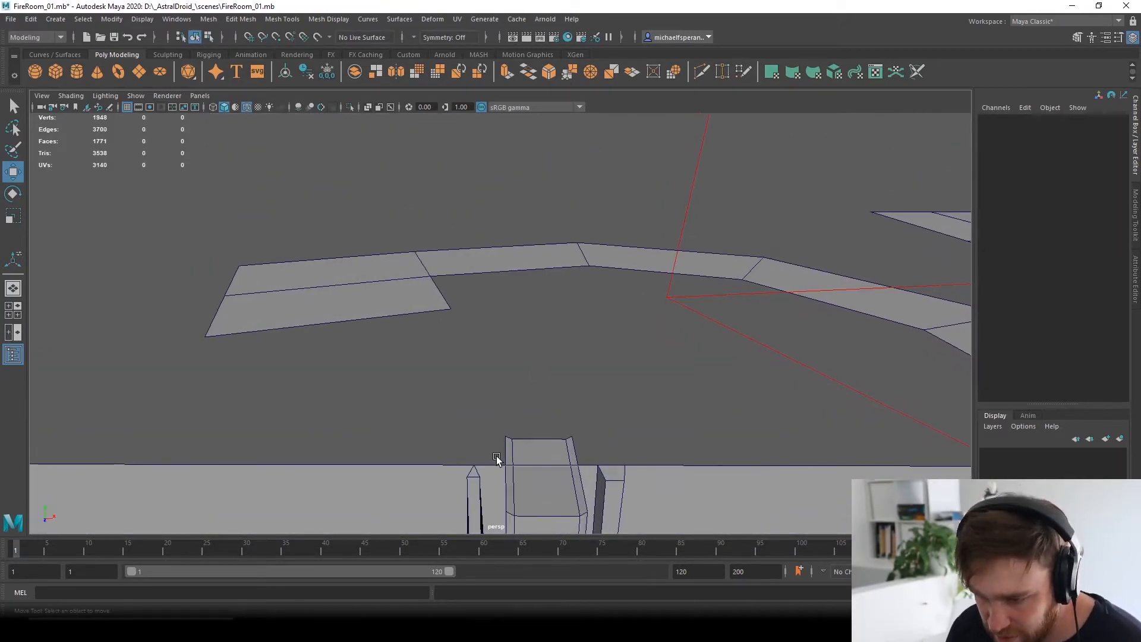
middle_click_drag(497, 459, 604, 179, "alt")
left_click_drag(547, 407, 538, 302, "alt")
left_click(538, 240)
mouse_move(542, 256)
left_mouse_down("alt")
mouse_move(535, 303)
mouse_move(529, 255)
left_mouse_up("alt")
right_click(529, 253)
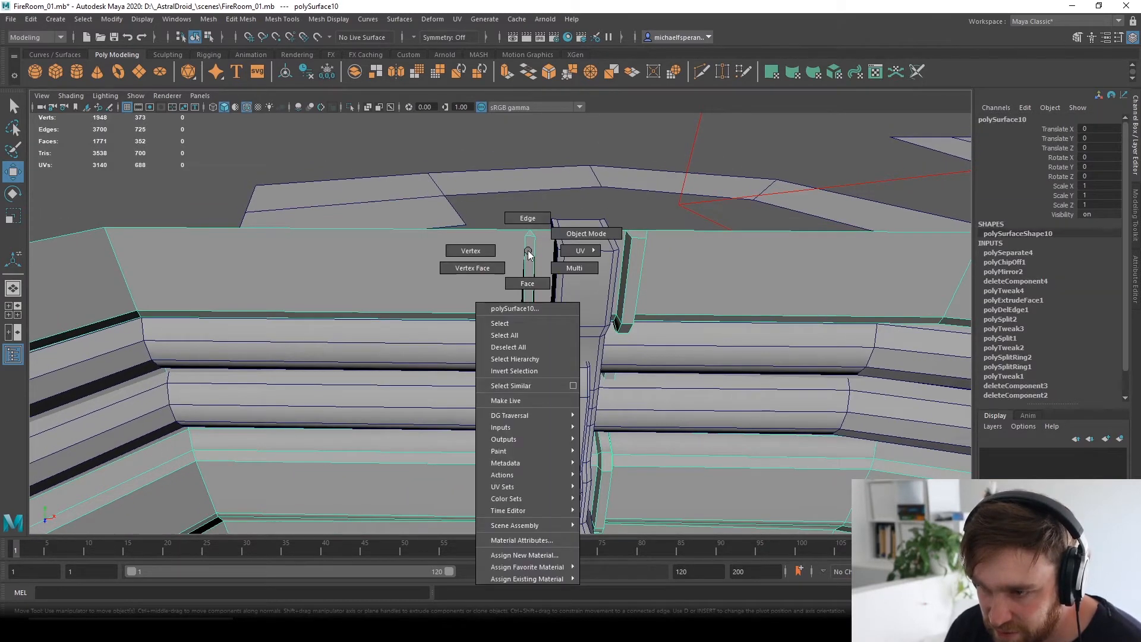
left_click(473, 251)
left_click_drag(529, 244, 477, 355, "alt")
left_click(500, 318)
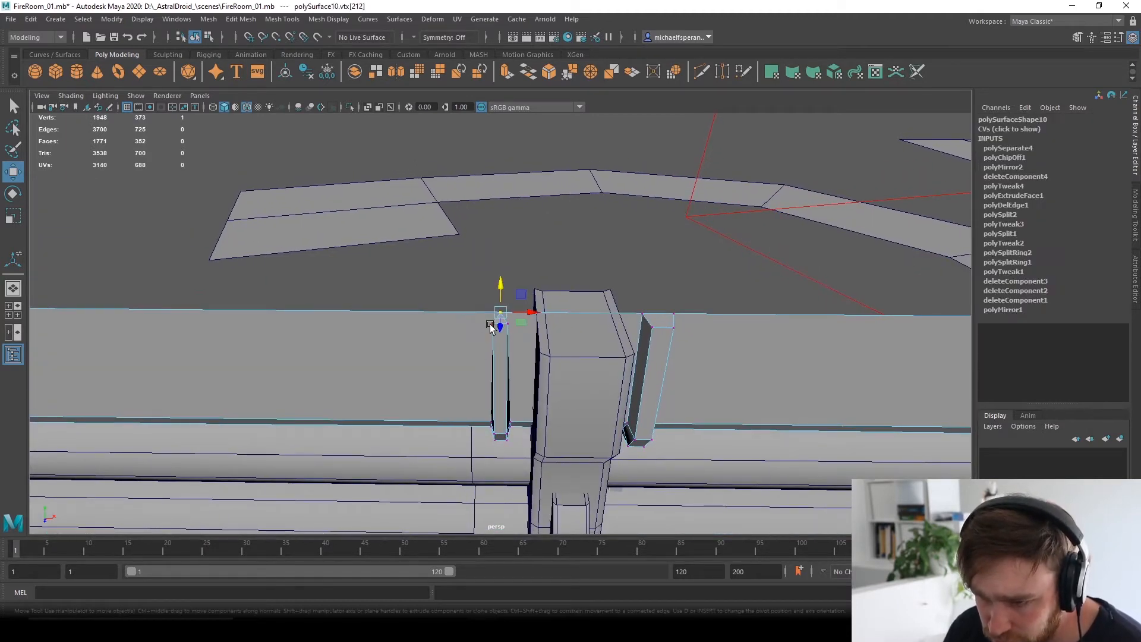
left_click_drag(500, 318, 435, 363)
key("ctrl+z")
key("f")
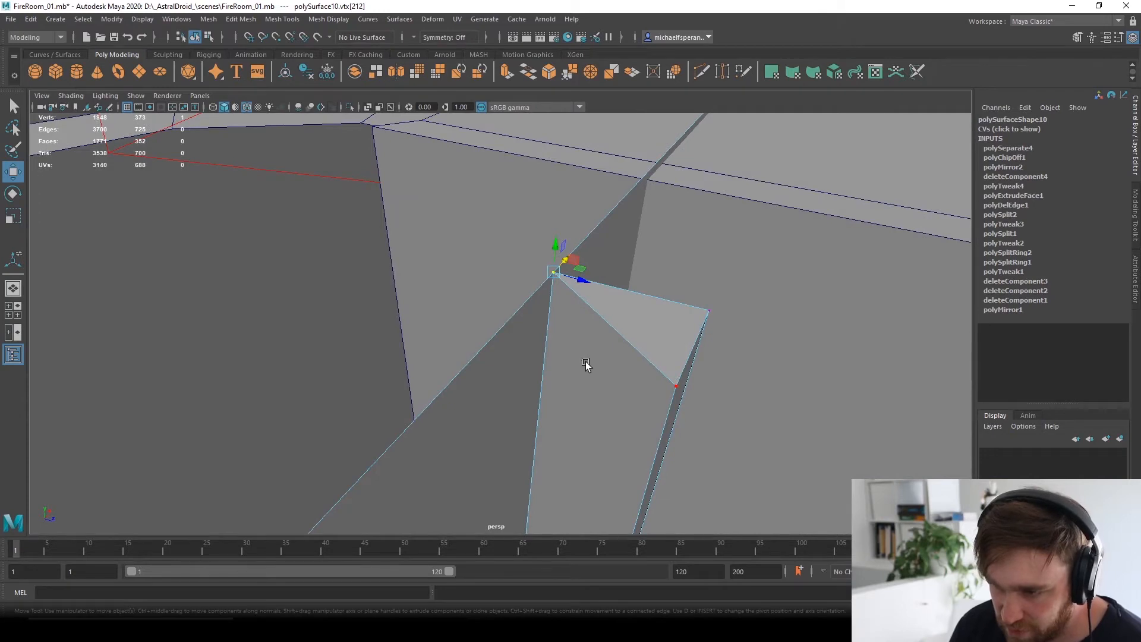
Delete the front face and the adjoining side face of the upper trim strip beside the pillar.
right_click_drag(586, 361, 631, 288)
left_click(599, 379)
scroll(692, 415, "down", 3)
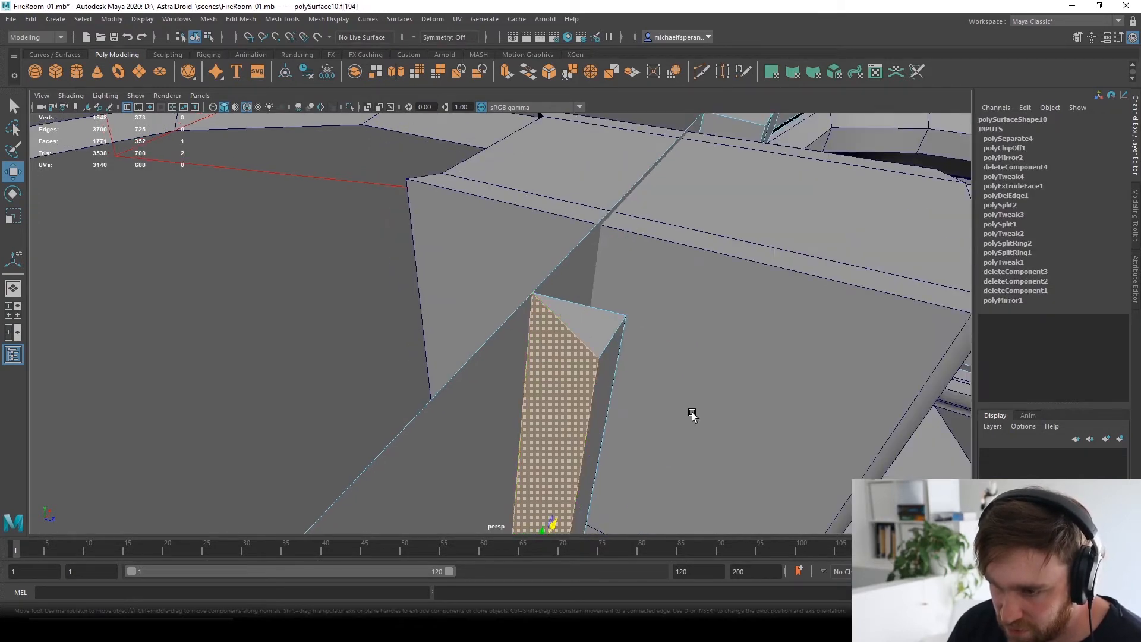
scroll(710, 433, "down", 4)
left_click_drag(710, 433, 479, 446, "alt")
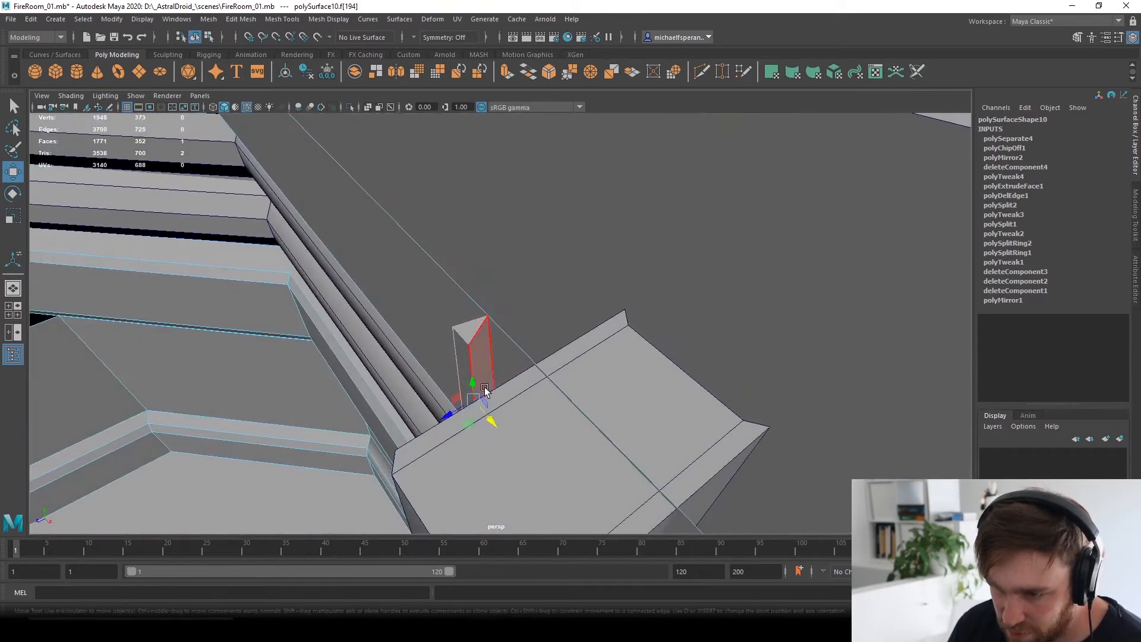
left_click(485, 358, "shift")
key("Delete")
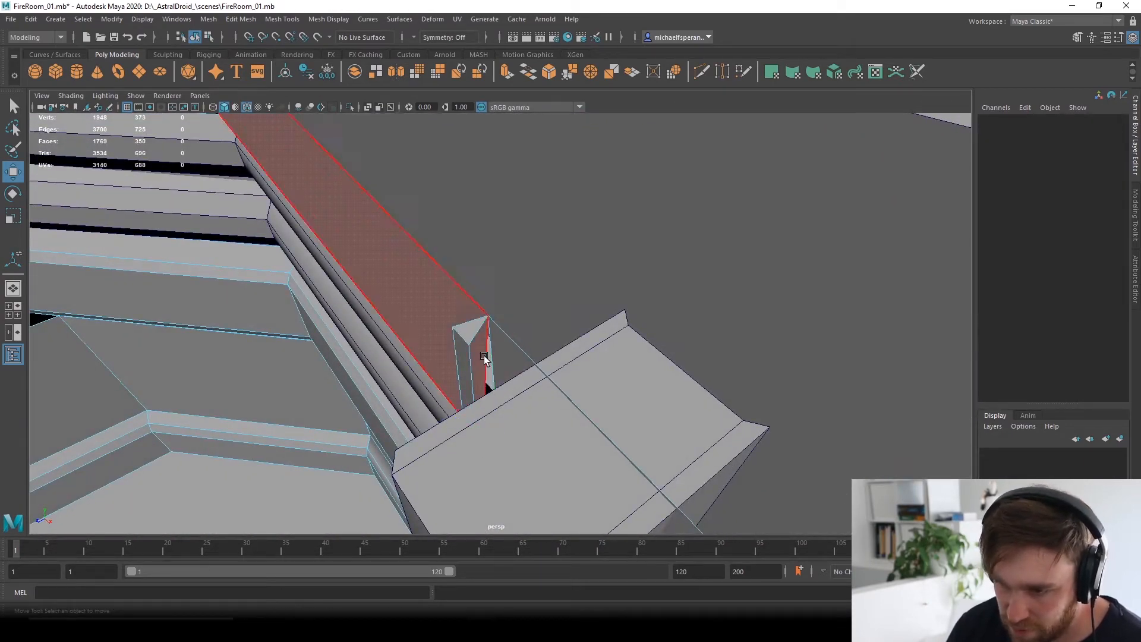
left_click_drag(484, 357, 661, 302, "alt")
left_click_drag(569, 335, 463, 391, "alt")
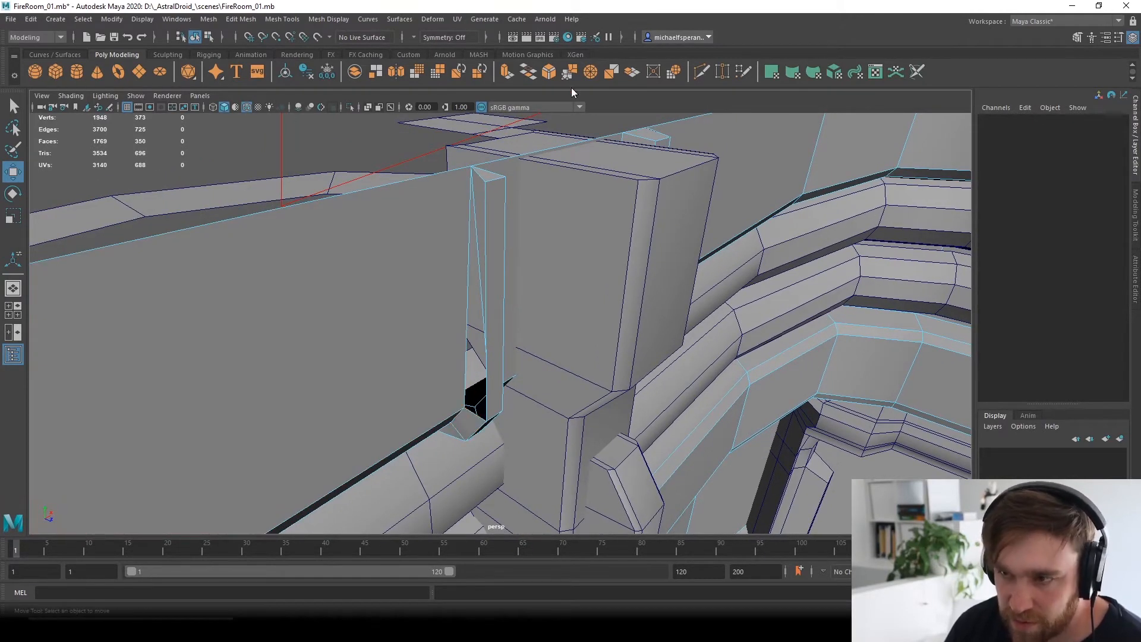
left_click(702, 73)
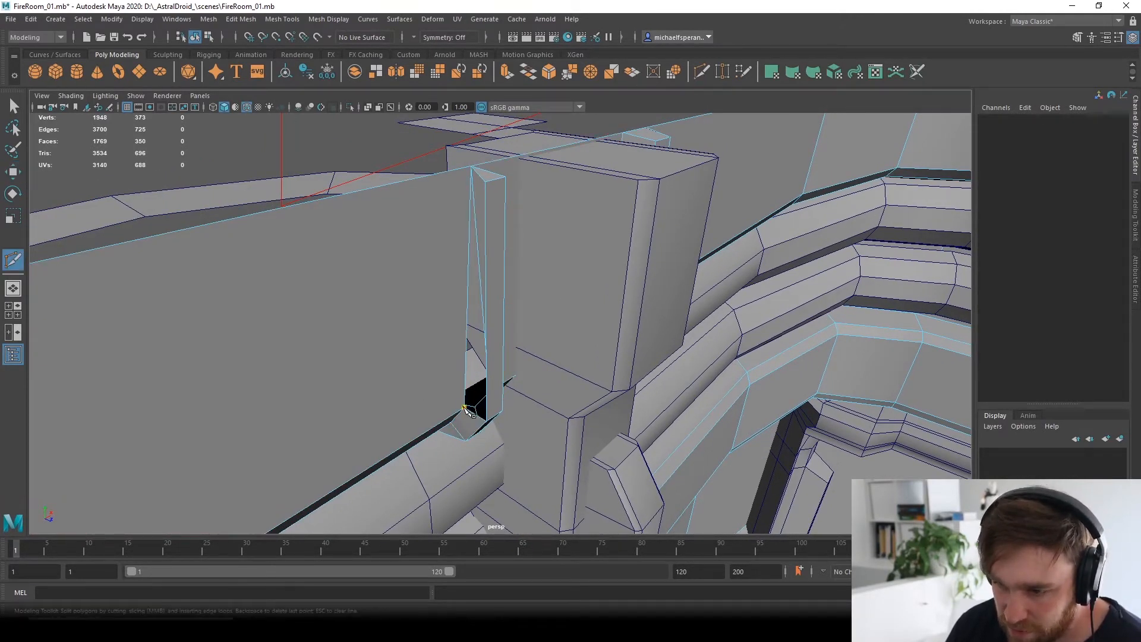
left_click(459, 172)
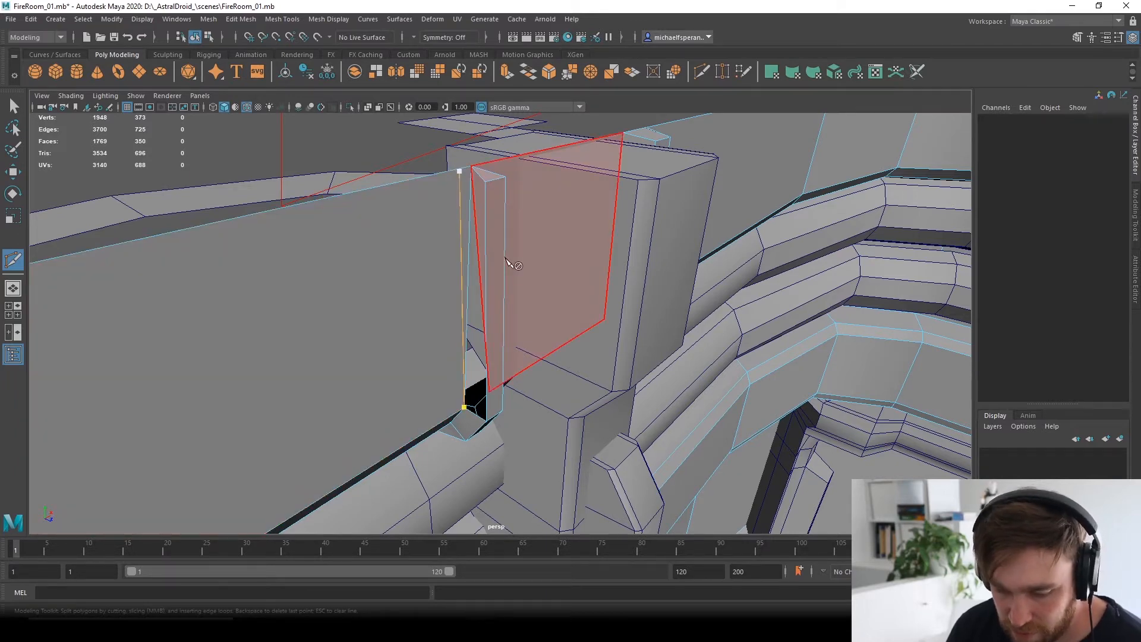
left_click(508, 290)
left_click_drag(499, 315, 451, 352, "alt")
scroll(465, 275, "down", 5)
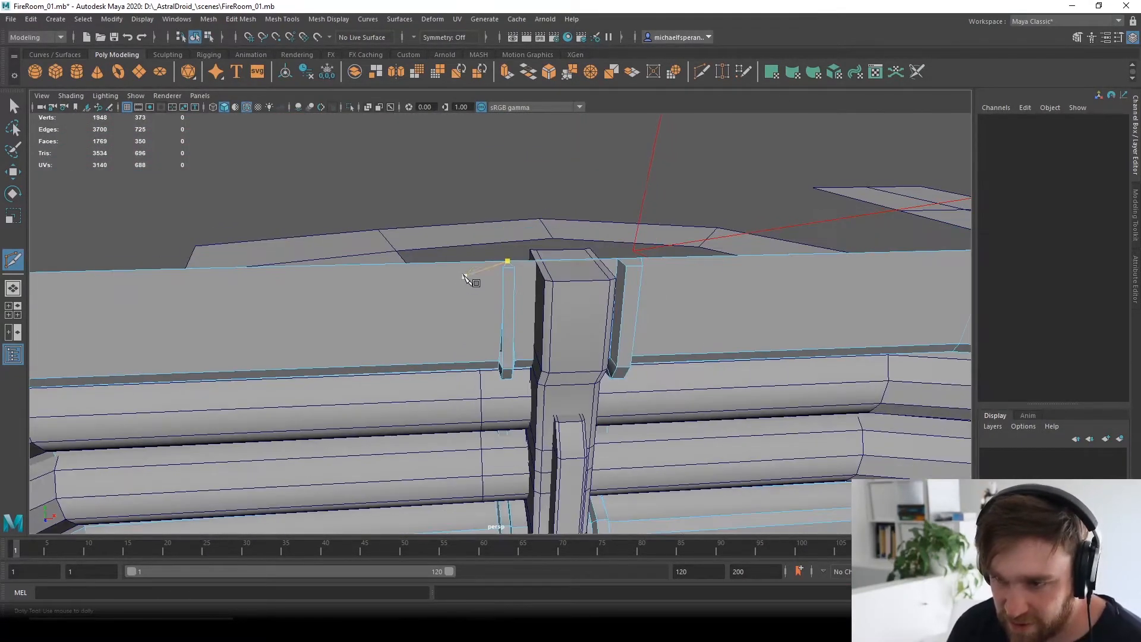
middle_click_drag(458, 286, 571, 274, "alt")
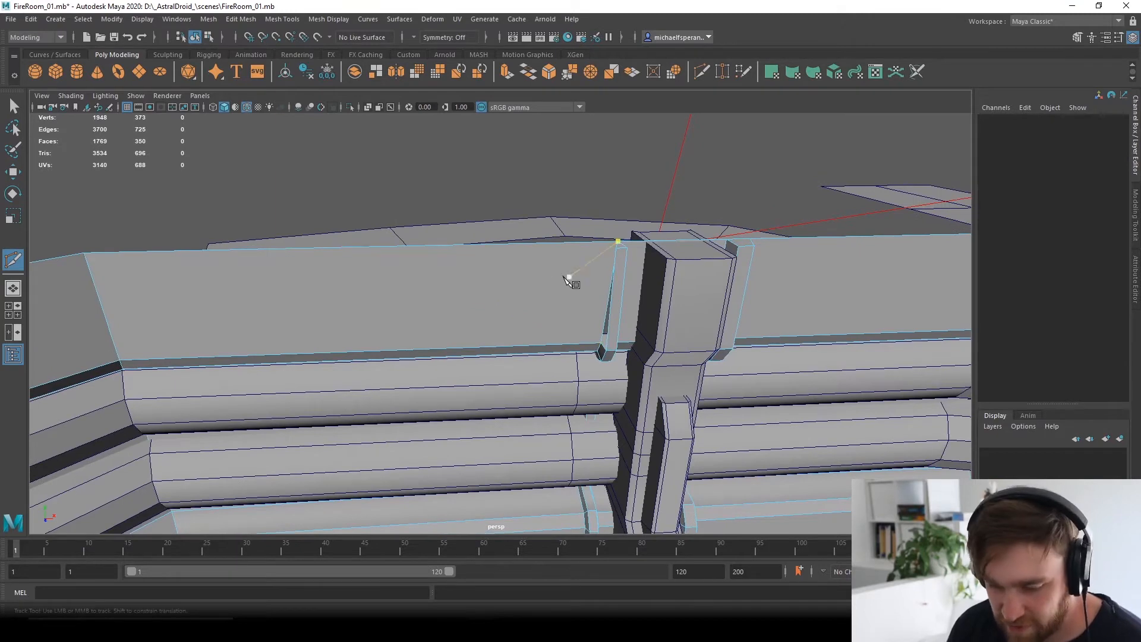
key("w")
Try deleting the large upper wall face beside the pillar and the narrow faces adjoining its vertical trim strip.
left_click(530, 283)
key("Delete")
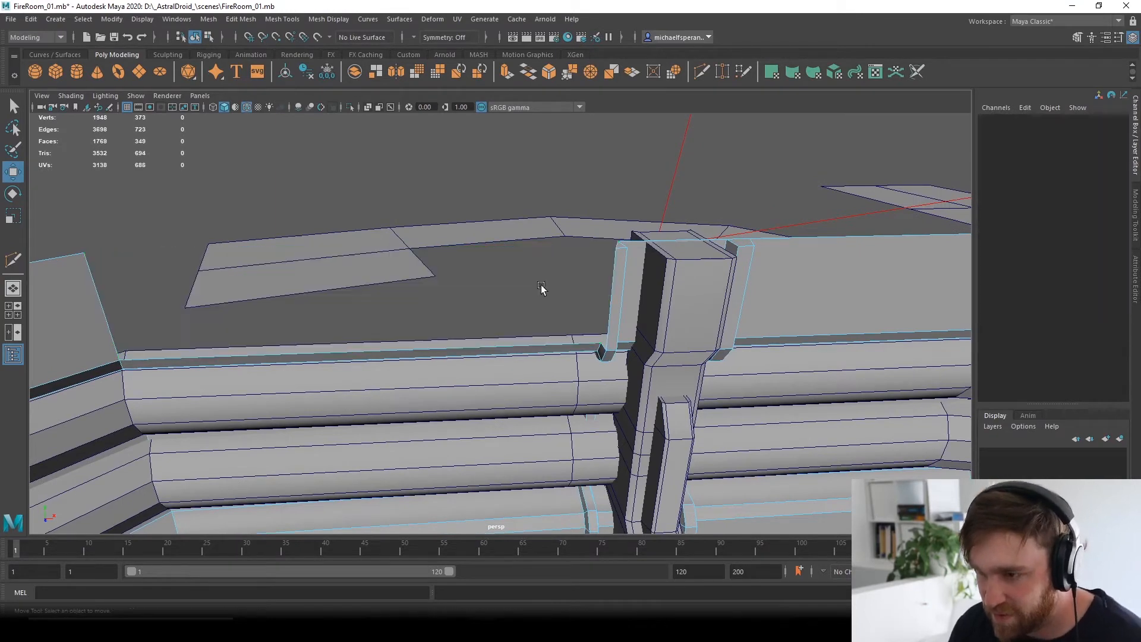
left_click(634, 263)
key("Delete")
scroll(570, 367, "up", 4)
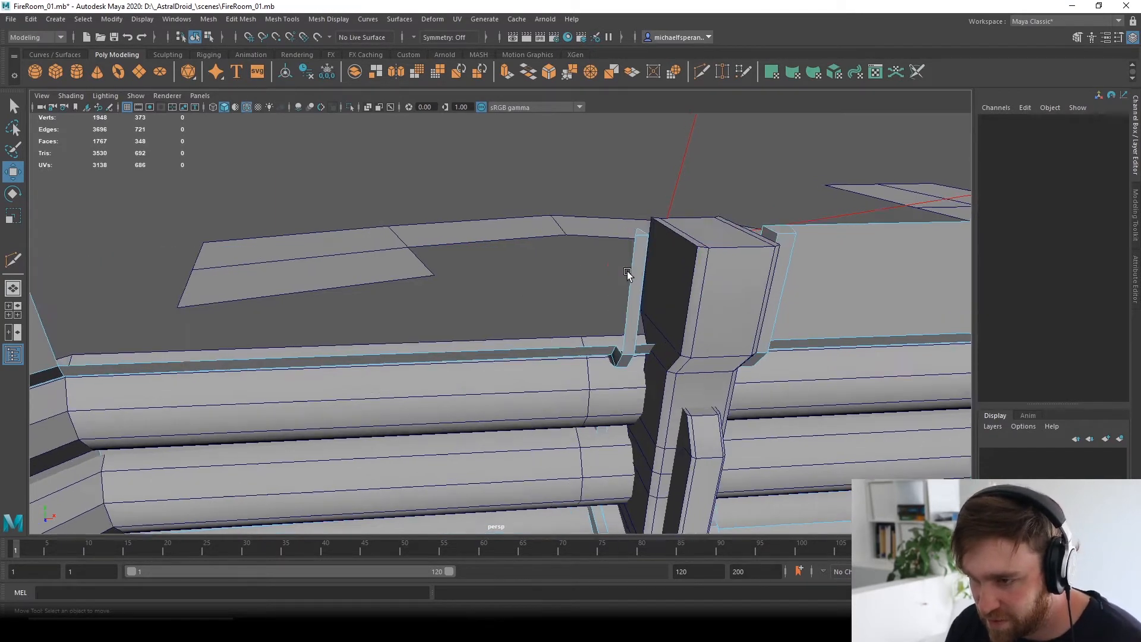
middle_click_drag(571, 367, 586, 362, "alt")
left_click(585, 360)
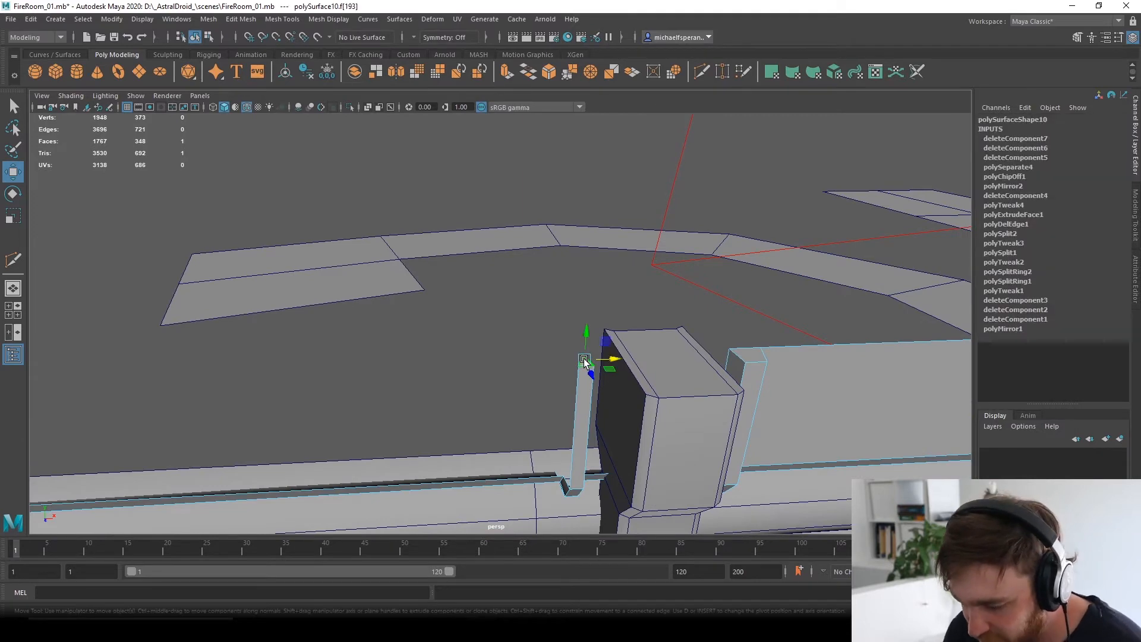
key("Delete")
left_click_drag(722, 355, 716, 352, "alt")
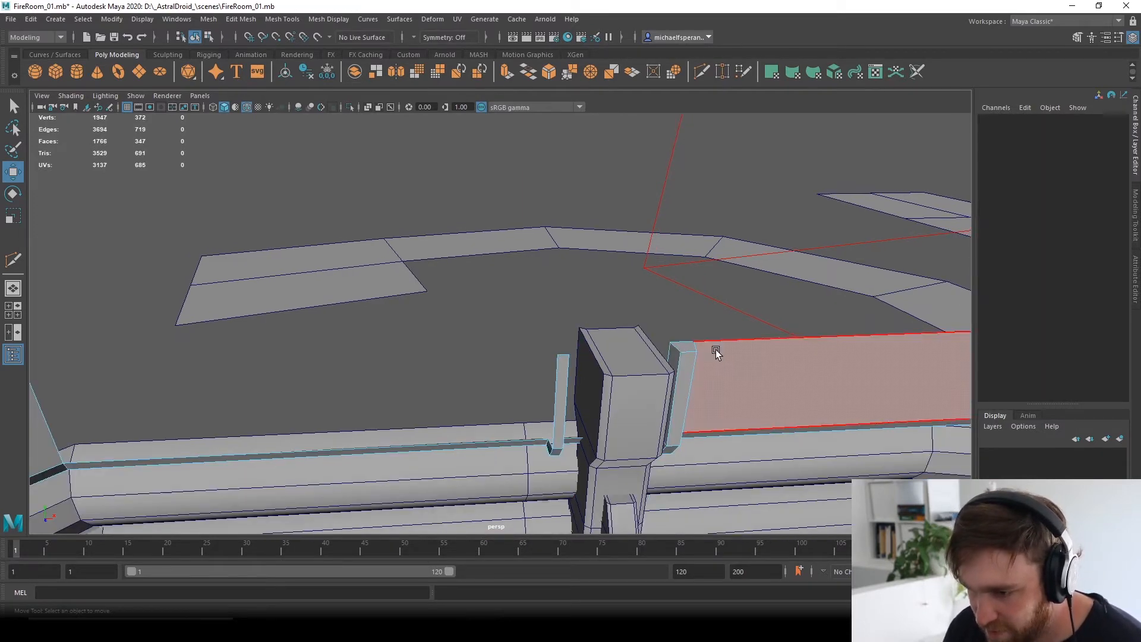
left_click_drag(633, 368, 720, 341, "alt")
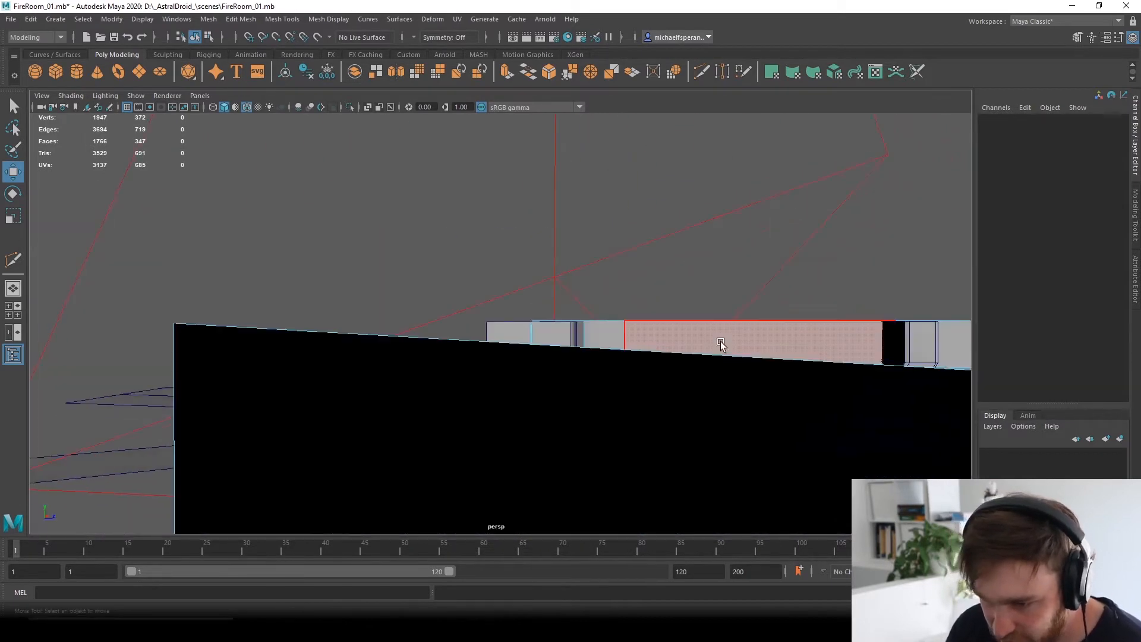
Undo the recent face deletions on the upper wall and its trim strip, and return the wall to object selection.
key("ctrl+z")
key("ctrl+z")
key("ctrl+z")
key("ctrl+z")
key("ctrl+z")
key("ctrl+z")
key("ctrl+z")
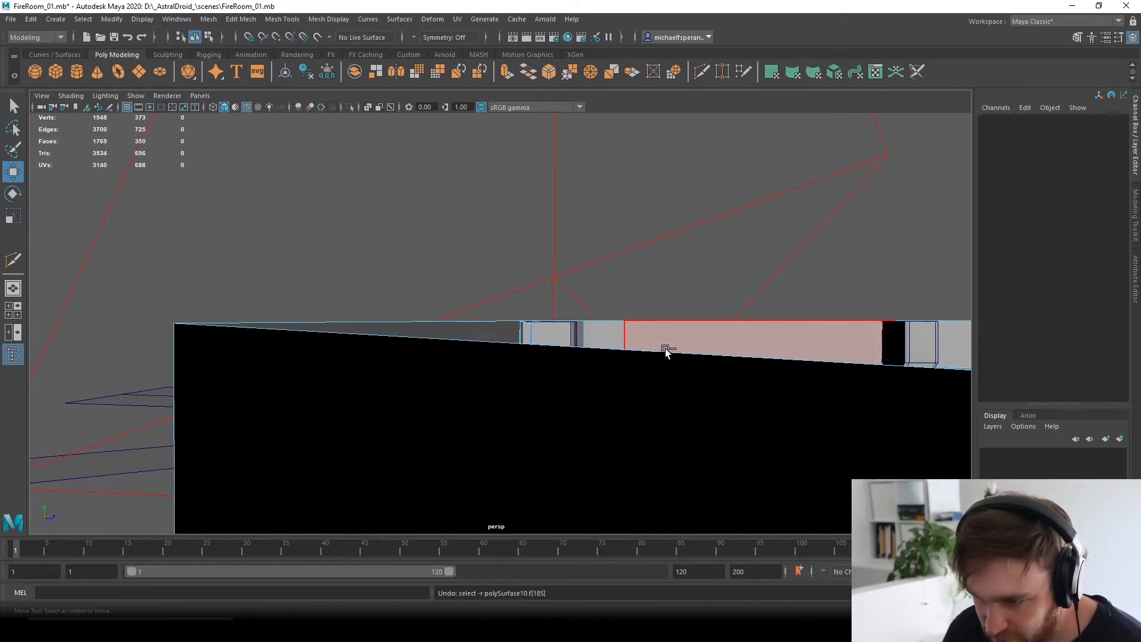
left_click_drag(668, 348, 557, 369, "alt")
right_click_drag(571, 333, 616, 288)
left_click_drag(615, 289, 518, 321, "alt")
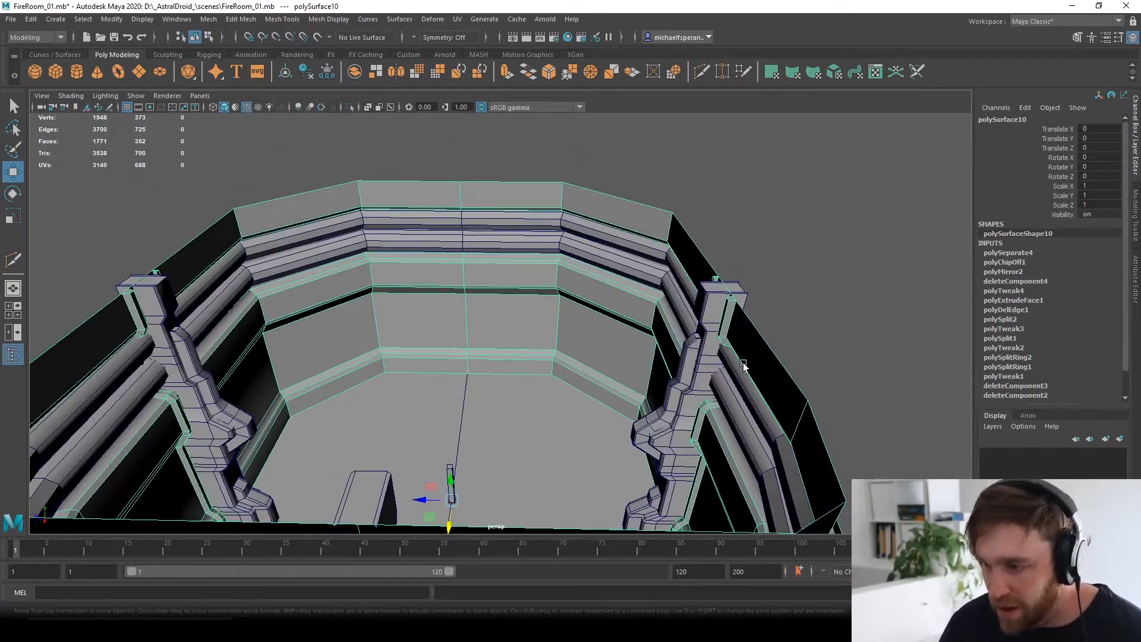
Duplicate the full loop of flat wall faces just below the horizontal mouldings, including the trim strips, as a separate band.
left_click_drag(755, 351, 815, 367, "alt")
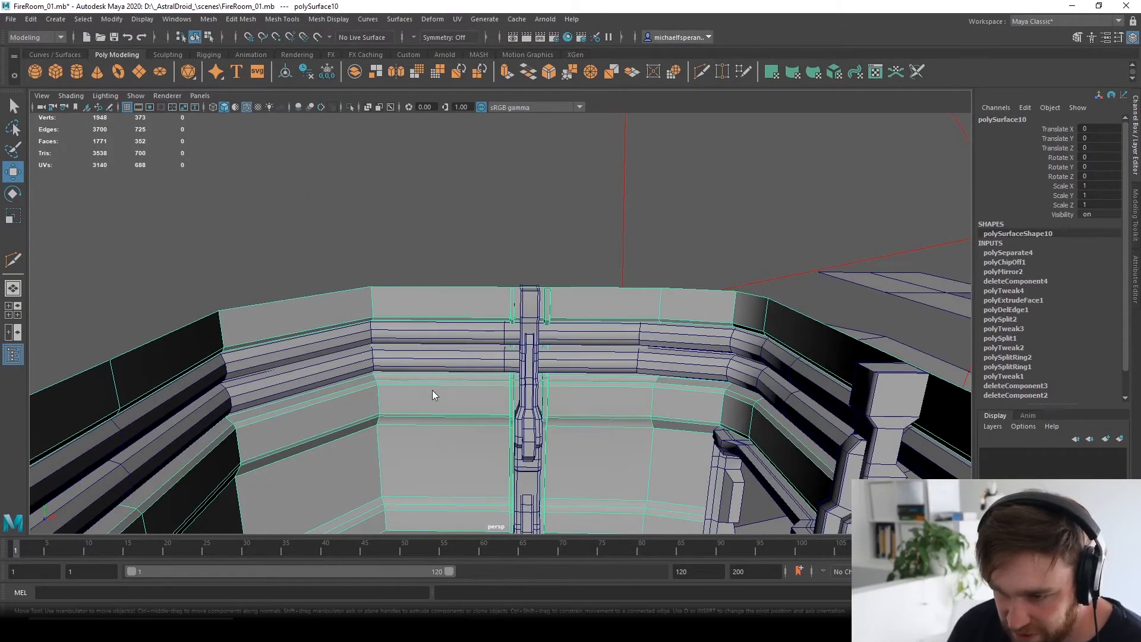
right_click_drag(433, 390, 435, 420)
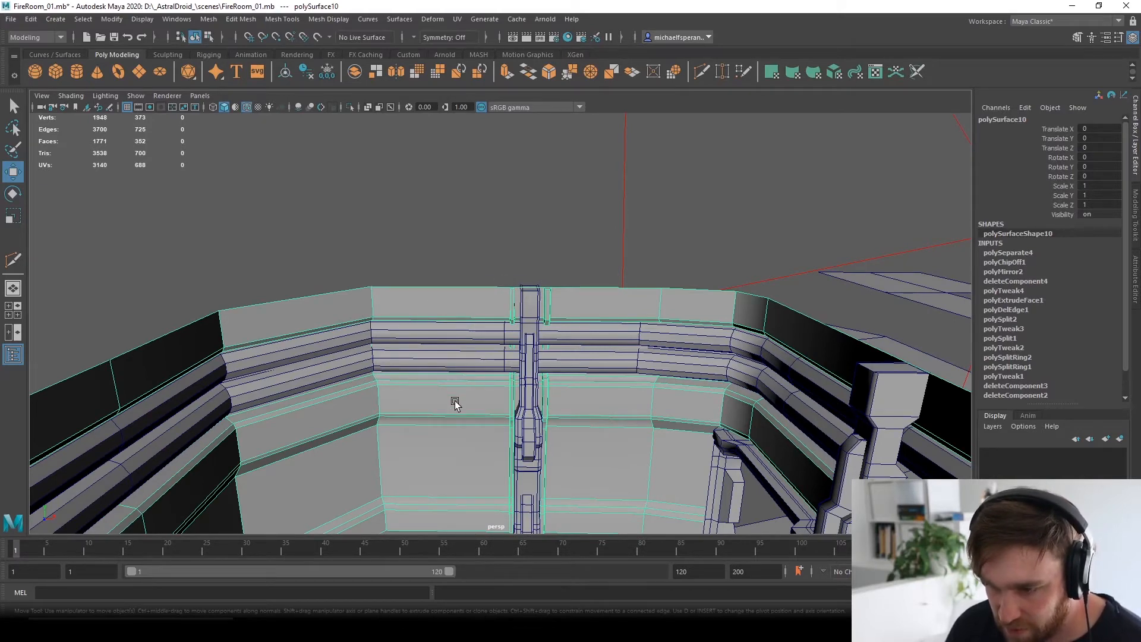
right_click_drag(455, 302, 458, 334)
left_click(476, 319)
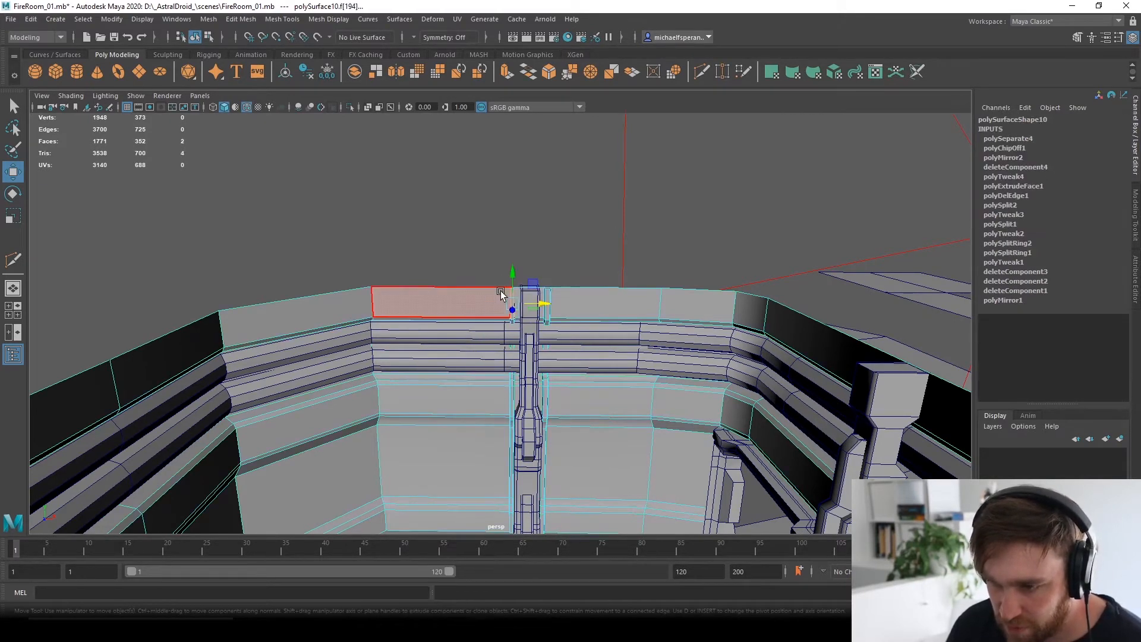
double_click(344, 399, "shift")
key("space")
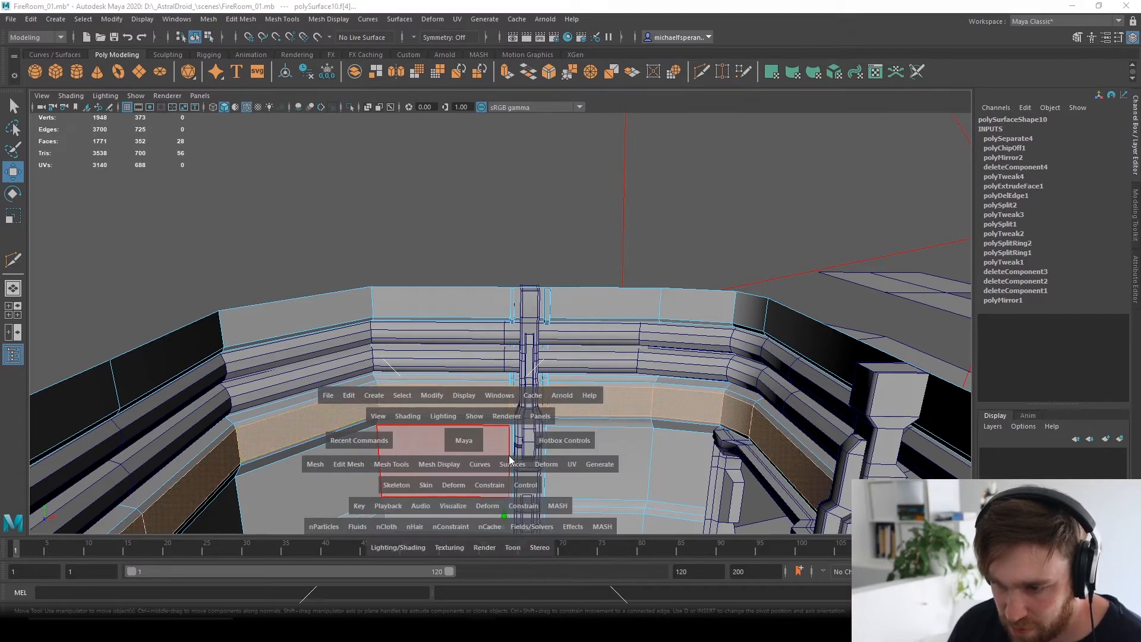
left_click(315, 464)
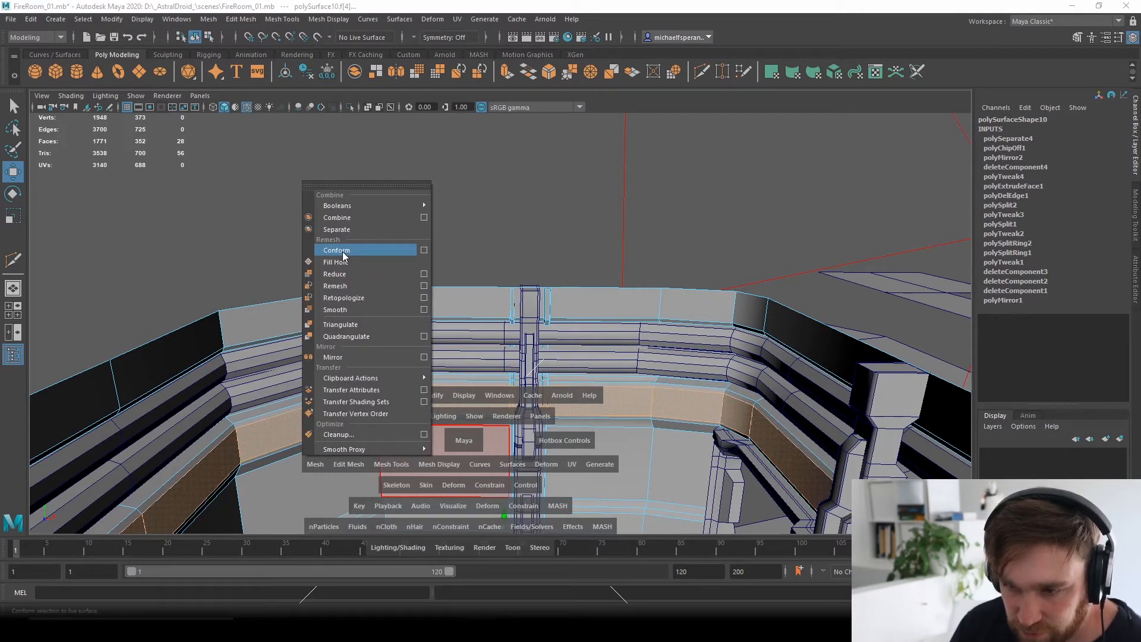
left_click(343, 250)
left_click(344, 465)
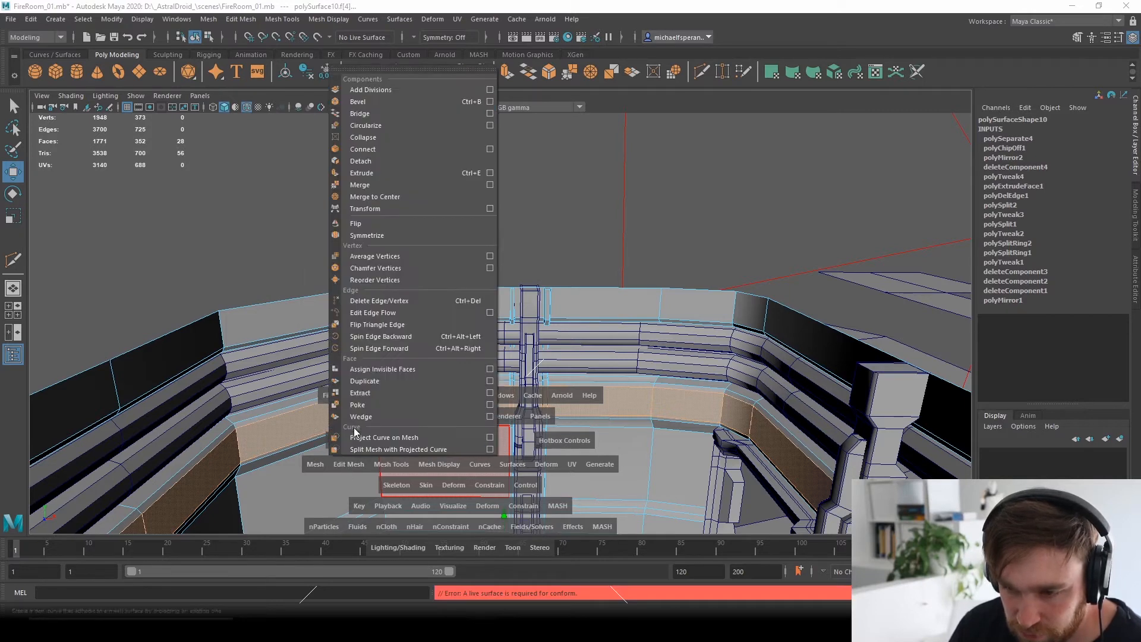
left_click(373, 382)
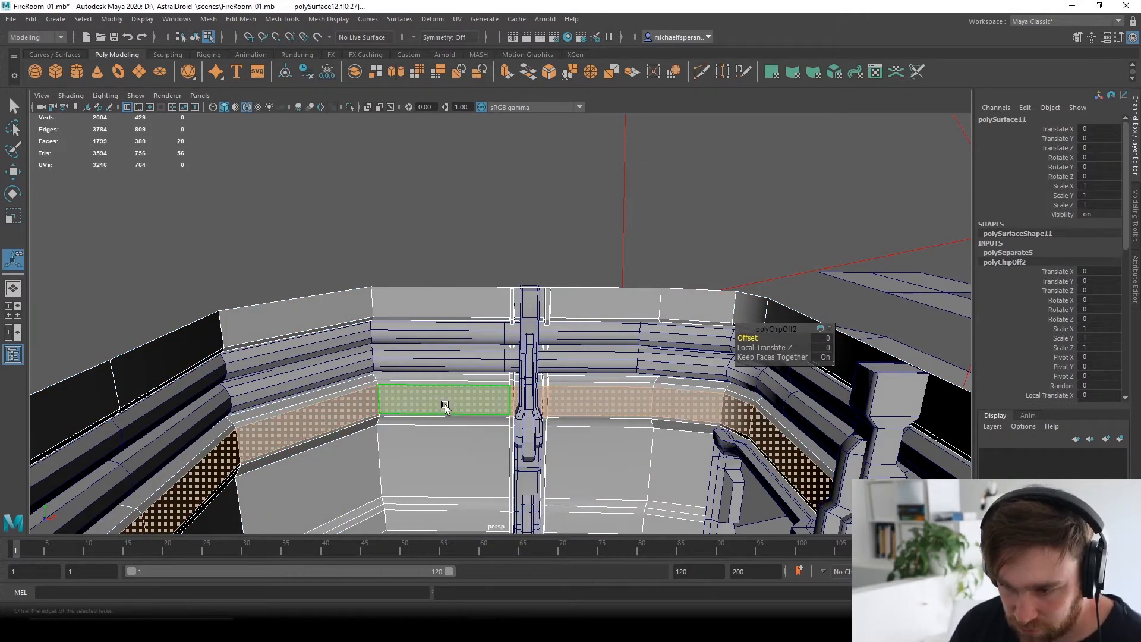
Delete the duplicated band's history and raise it to the top of the wall at a Translate Y of about 422.36.
right_click_drag(444, 405, 535, 293)
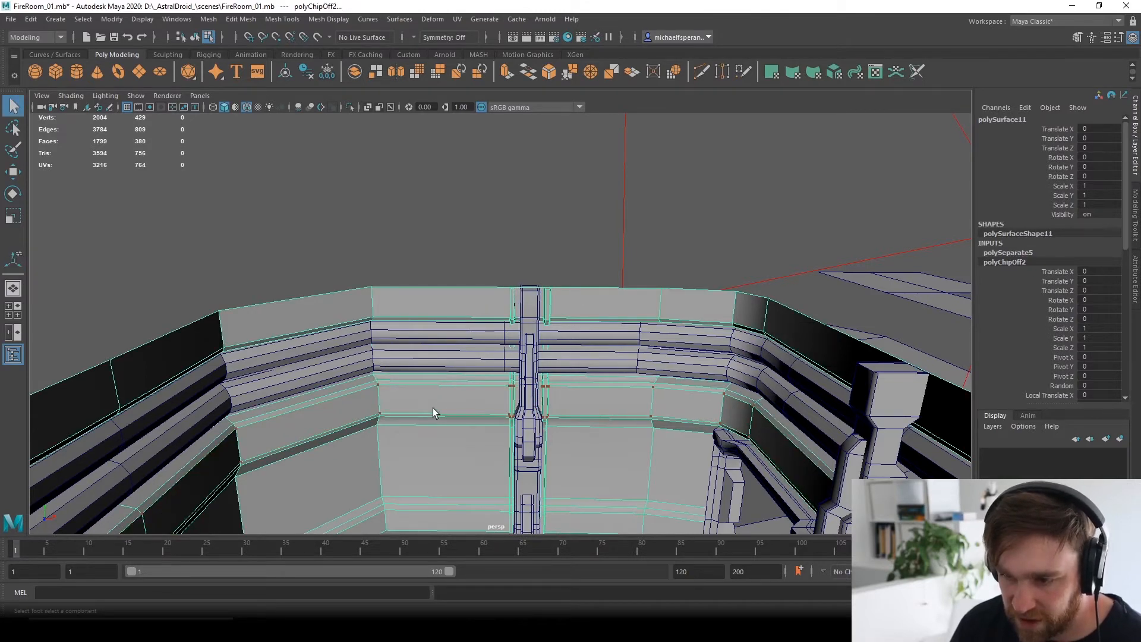
right_click_drag(432, 410, 479, 275)
key("w")
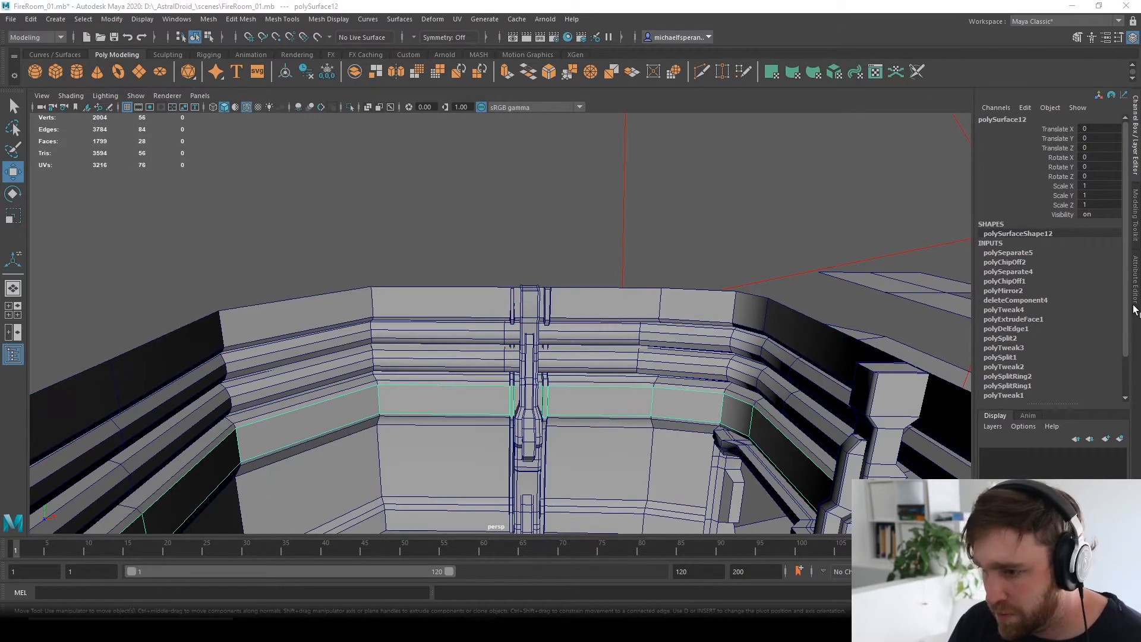
scroll(535, 406, "down", 5)
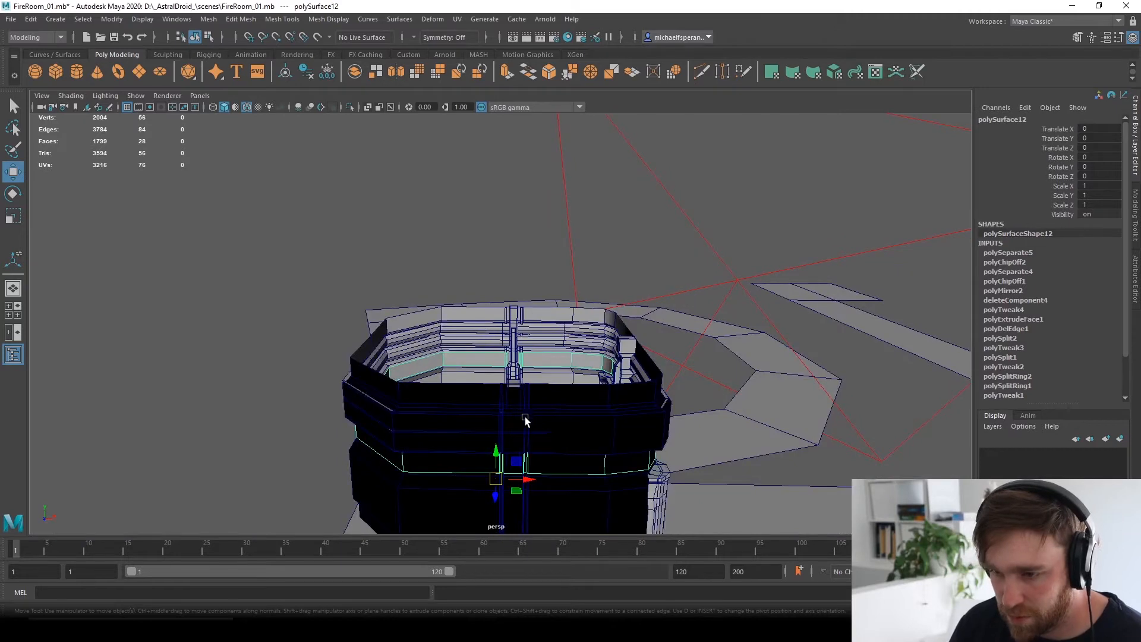
left_click(305, 71)
left_click_drag(502, 369, 514, 301)
scroll(524, 321, "up", 3)
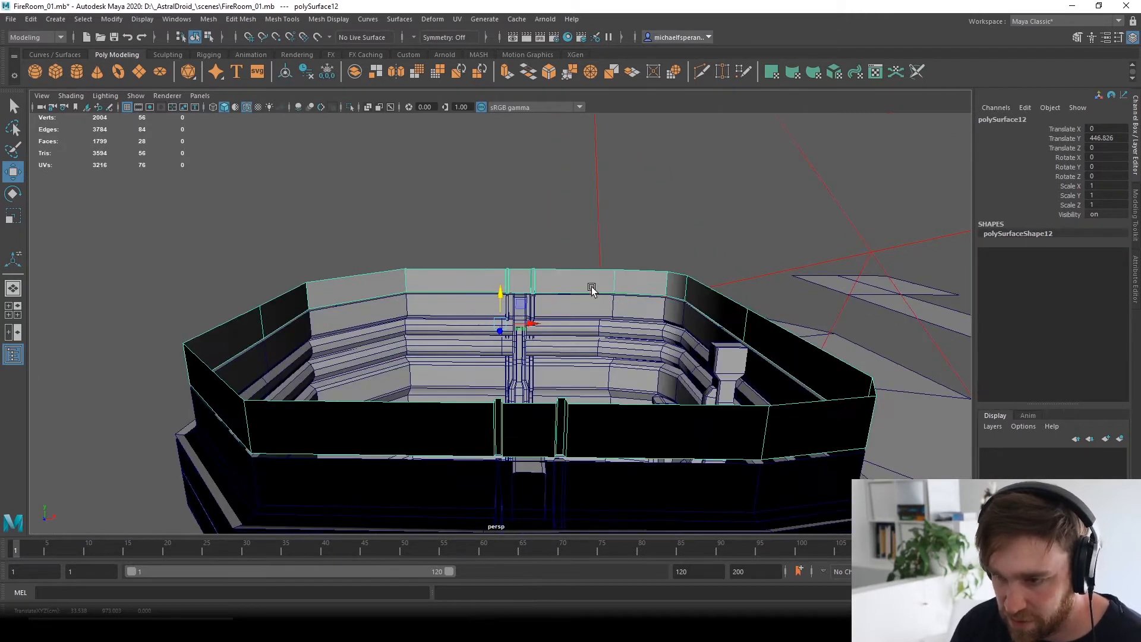
left_click_drag(591, 288, 650, 321, "alt")
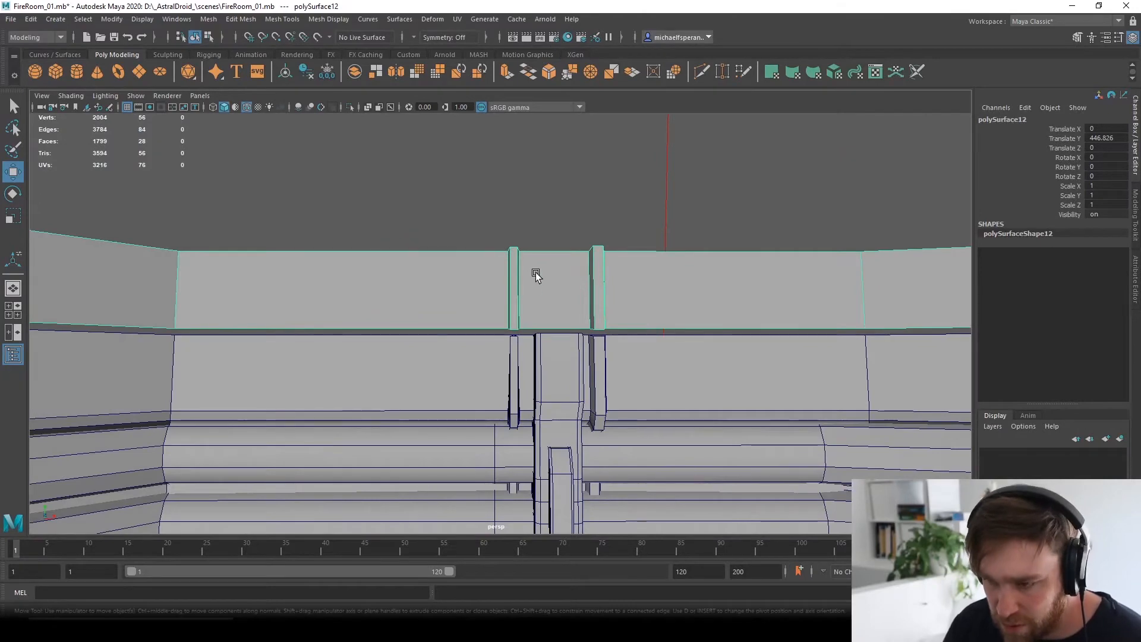
left_click_drag(535, 273, 630, 306, "alt")
left_click_drag(803, 318, 803, 340)
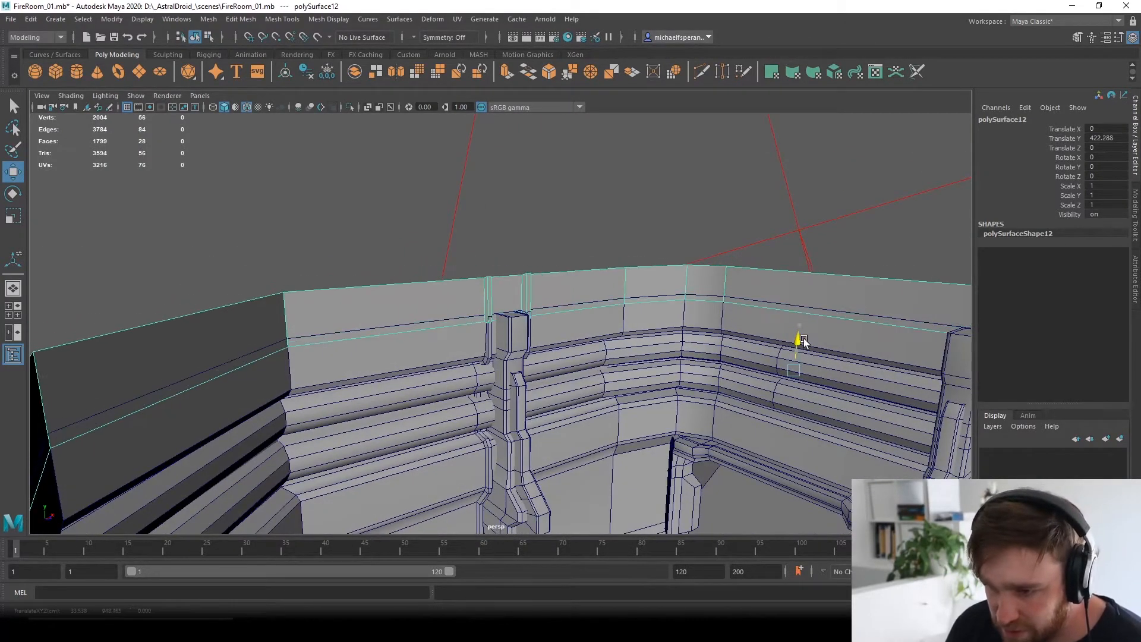
Delete the main wall's original upper loop of faces above the horizontal mouldings.
right_click_drag(397, 318, 400, 337)
left_click(397, 356)
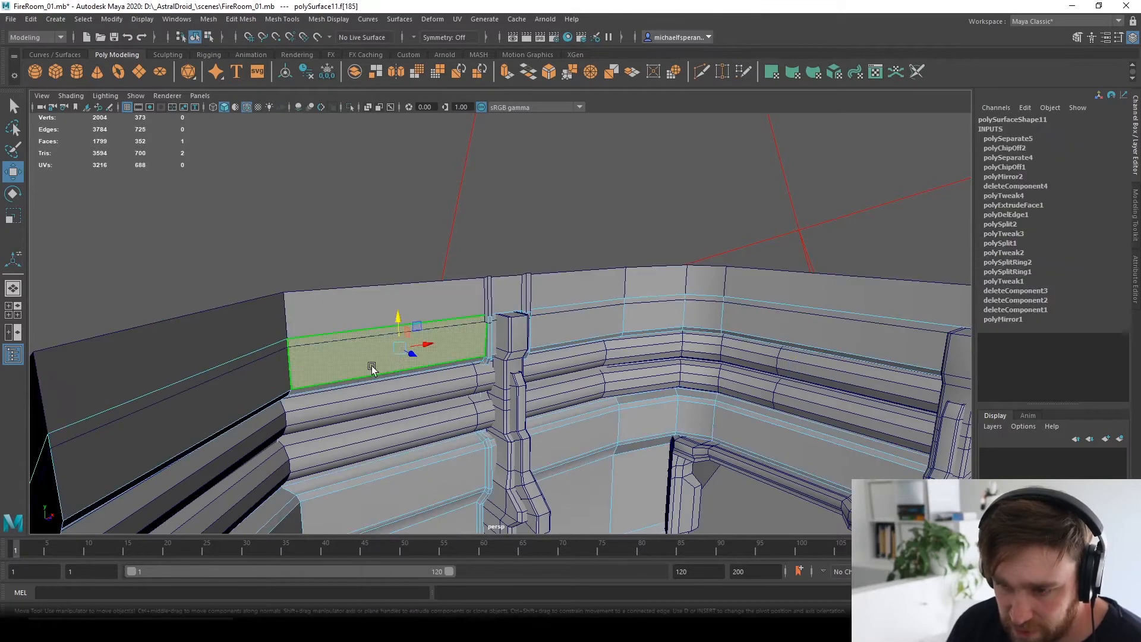
left_click(268, 381, "shift")
key("Delete")
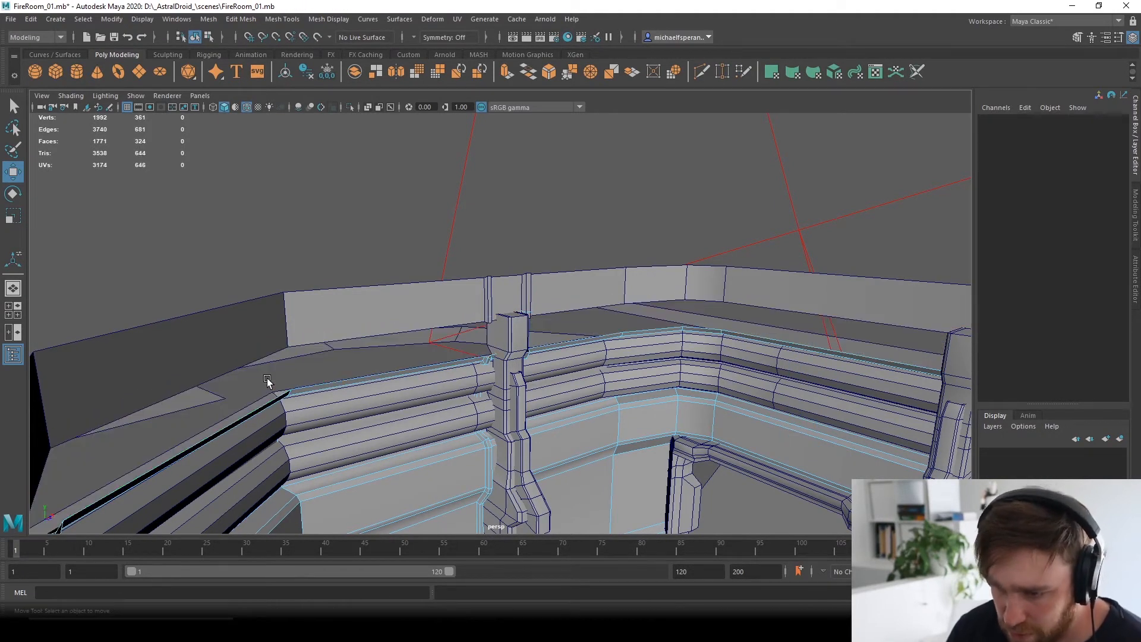
left_click_drag(267, 381, 406, 372, "alt")
Duplicate the replacement band and raise the copy to a Translate Y of about 571.23.
right_click_drag(418, 303, 453, 275)
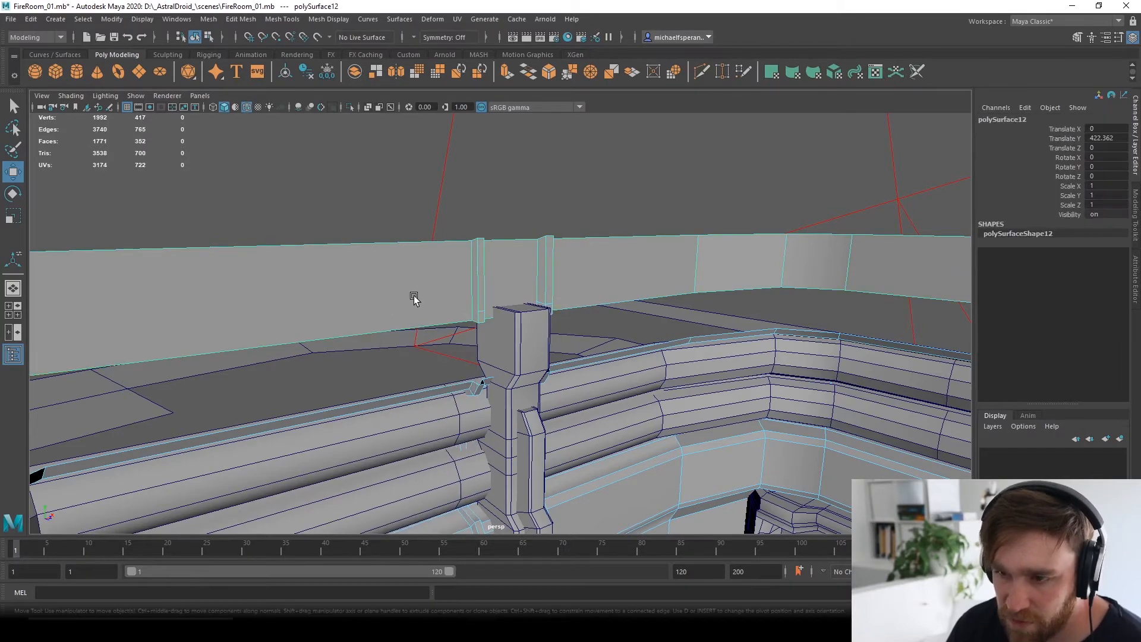
key("ctrl+d")
left_click_drag(553, 295, 541, 300, "alt")
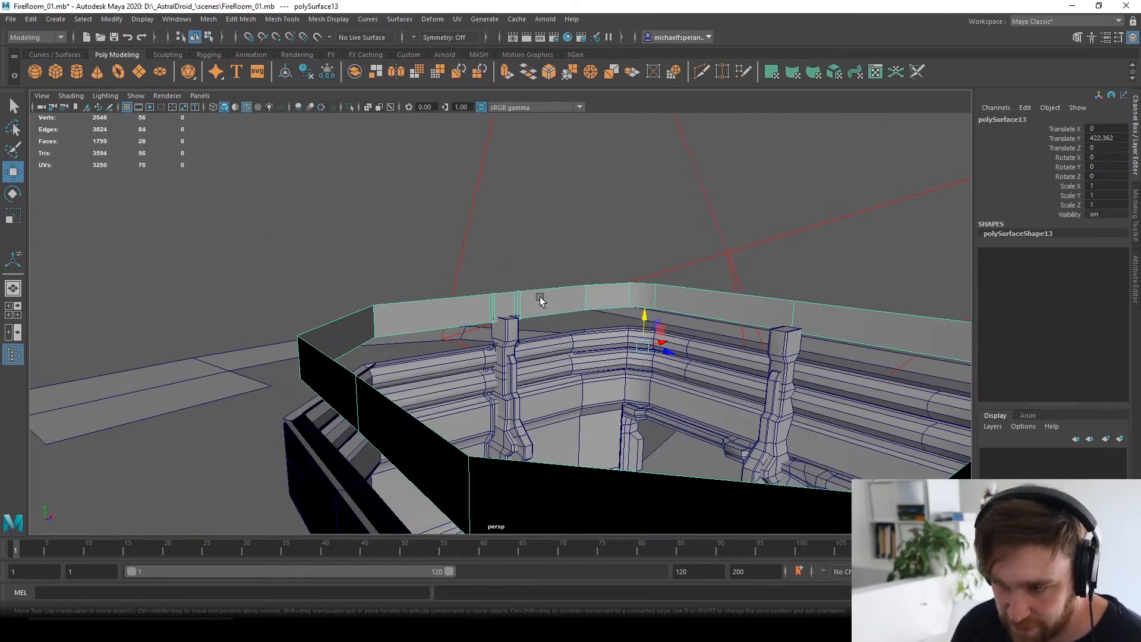
left_click_drag(655, 324, 652, 262)
scroll(499, 305, "up", 5)
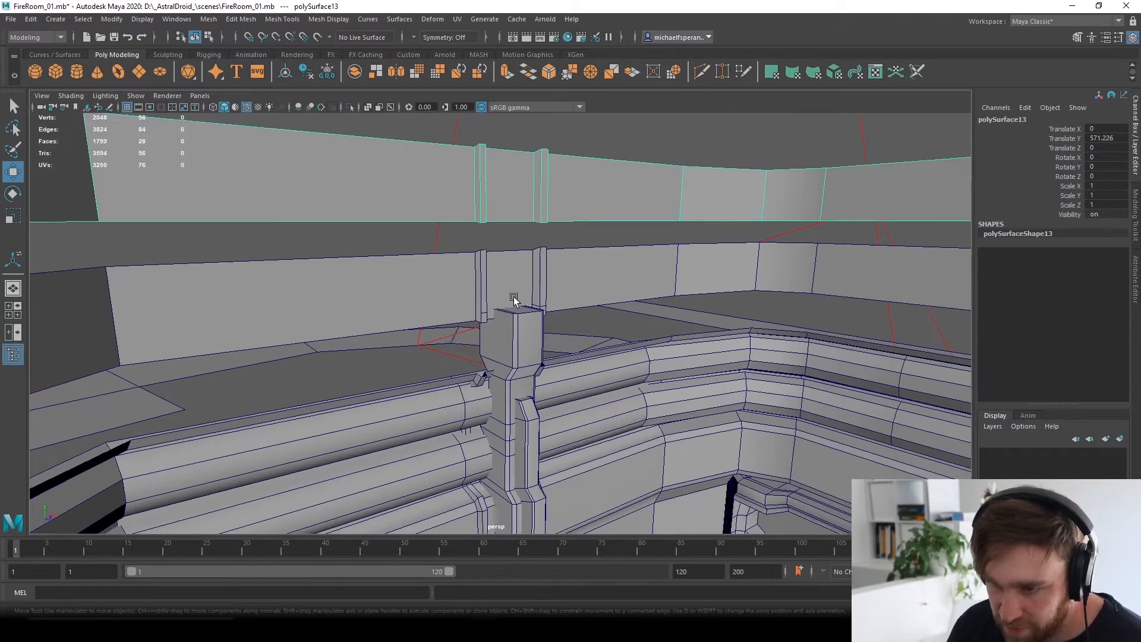
Lower the original replacement band onto the wall's upper edge at a Translate Y of about 340.95.
left_click(418, 286)
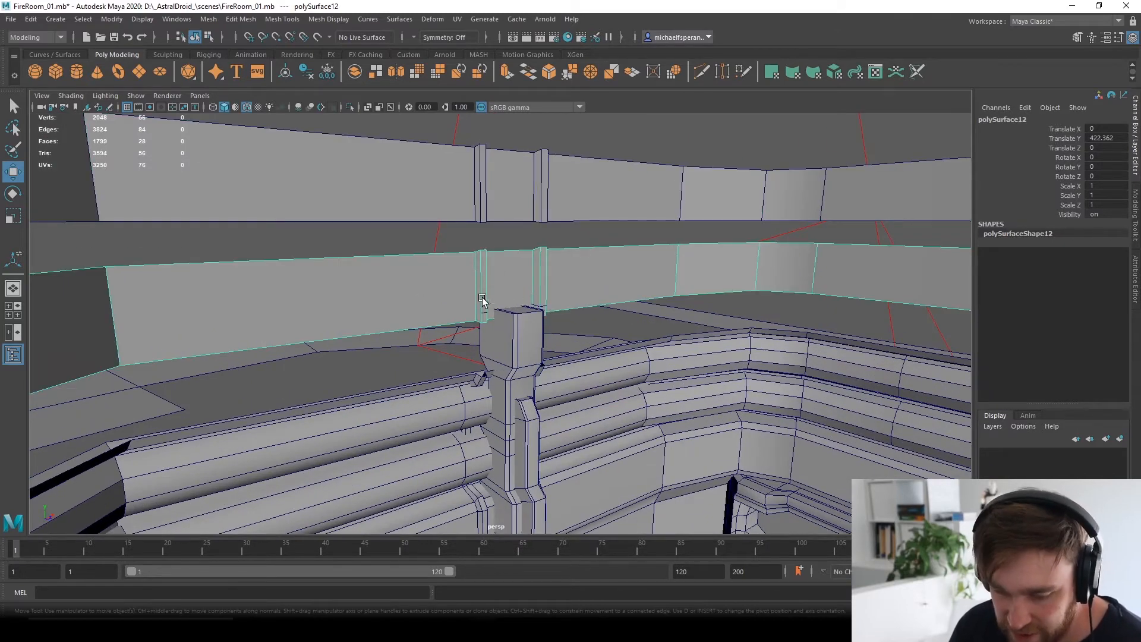
key("f")
left_click_drag(646, 313, 651, 348)
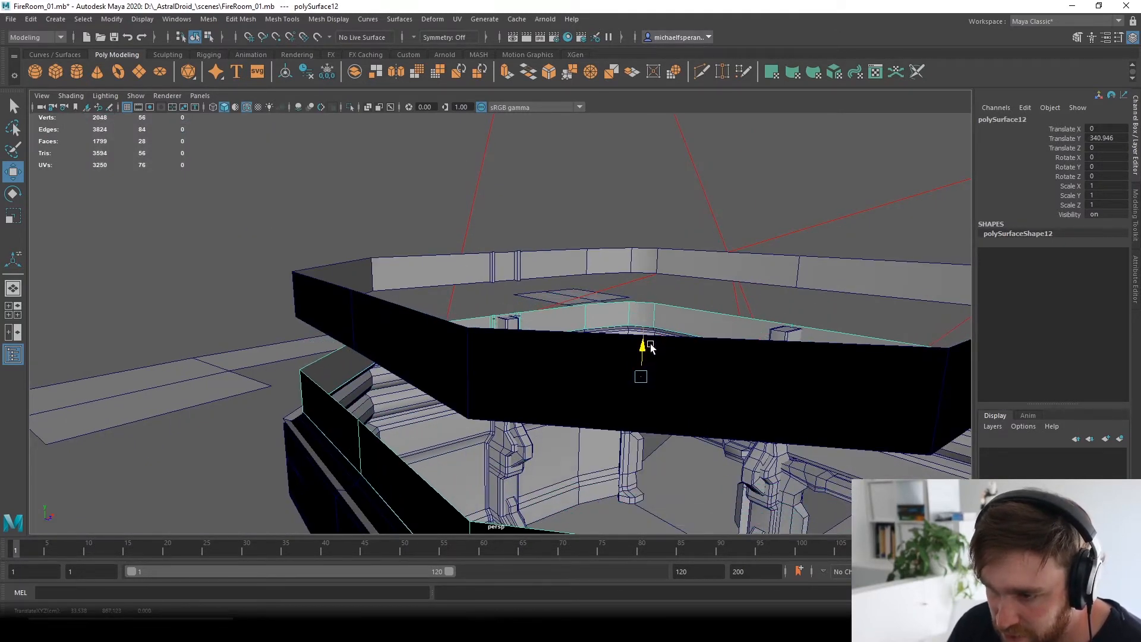
scroll(574, 375, "up", 5)
Combine the lowered band with the main wall, center the combined mesh's pivot, delete its history and freeze its transformations.
right_click_drag(364, 390, 407, 286)
scroll(404, 408, "up", 5)
middle_click_drag(412, 406, 572, 261, "alt")
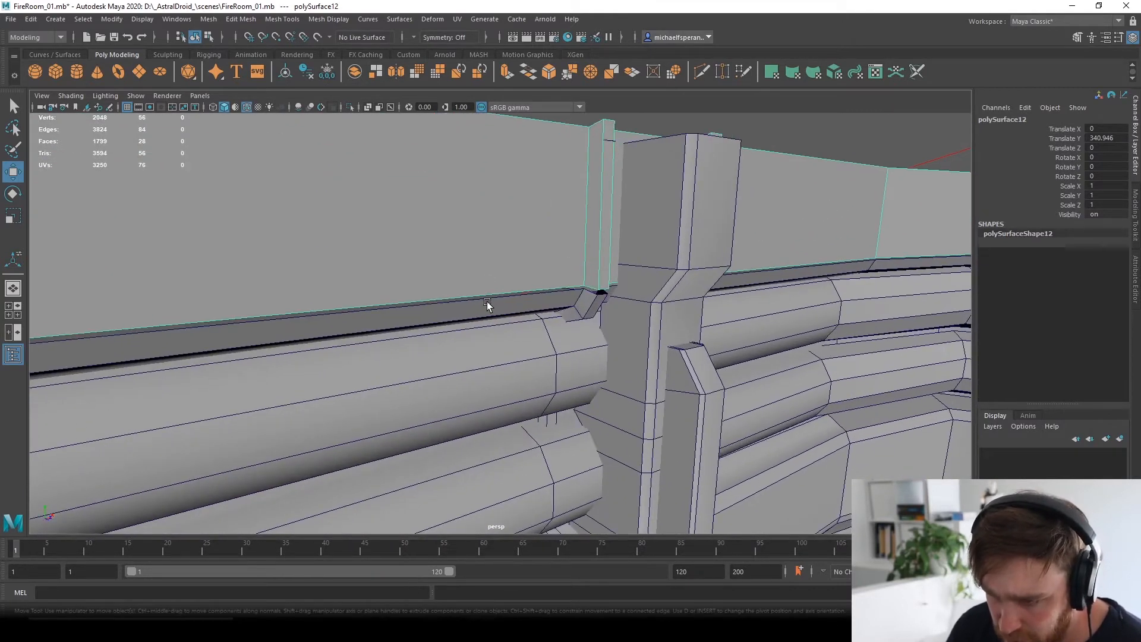
left_click(355, 72)
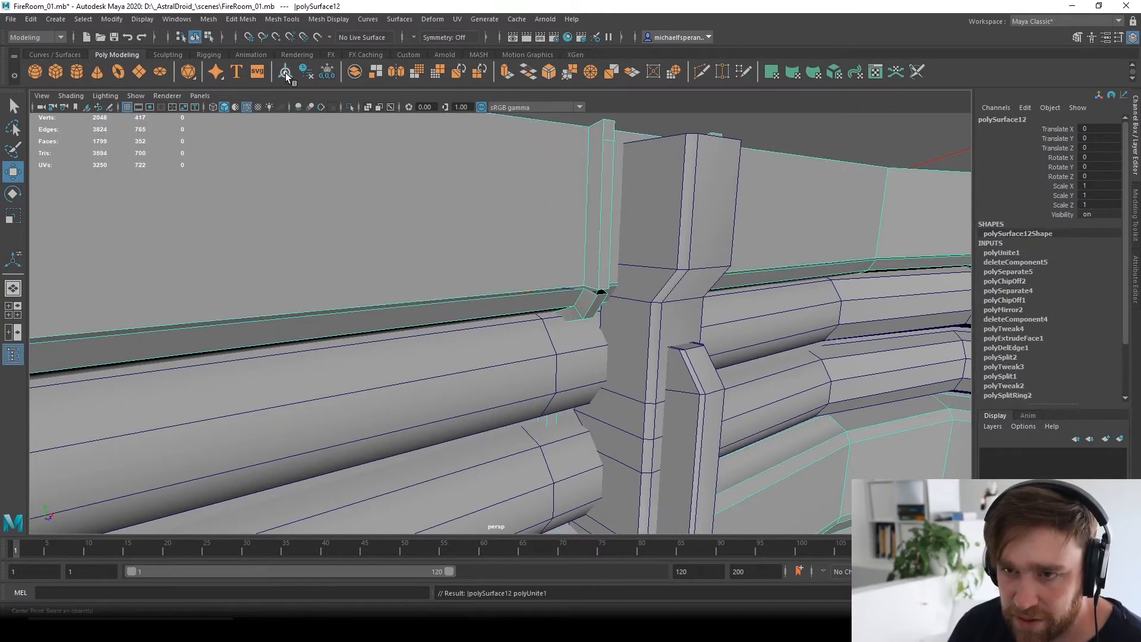
left_click(286, 74)
left_click(306, 73)
left_click(327, 73)
right_click_drag(511, 208, 561, 192)
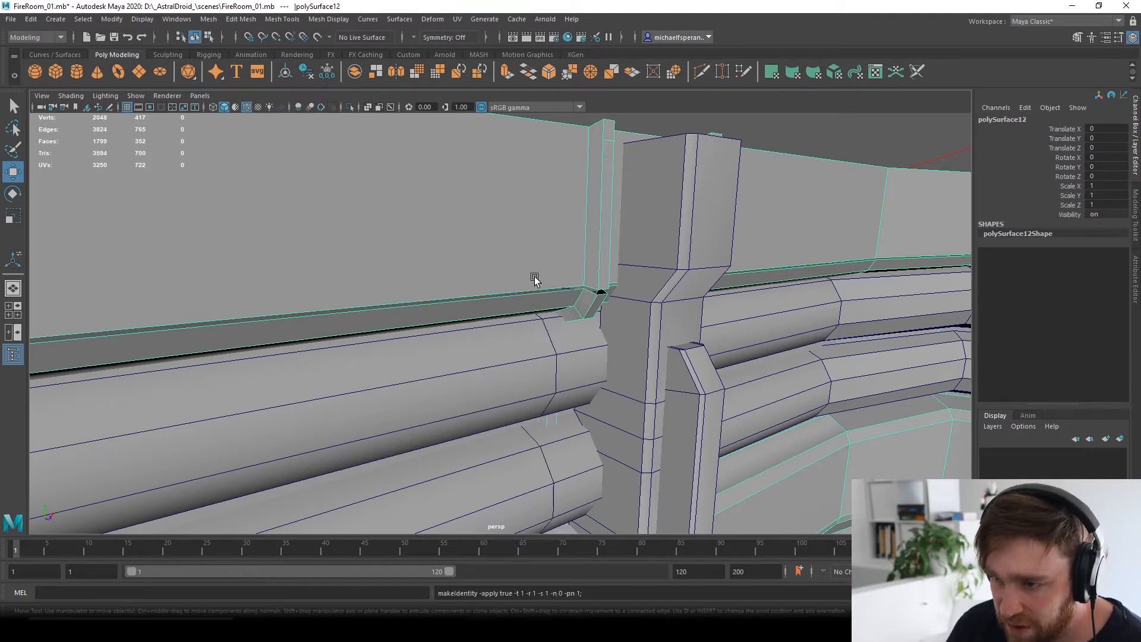
Bridge the open edge loops where the lowered band meets the main wall's upper edge.
right_click_drag(531, 240, 538, 219)
double_click(532, 289)
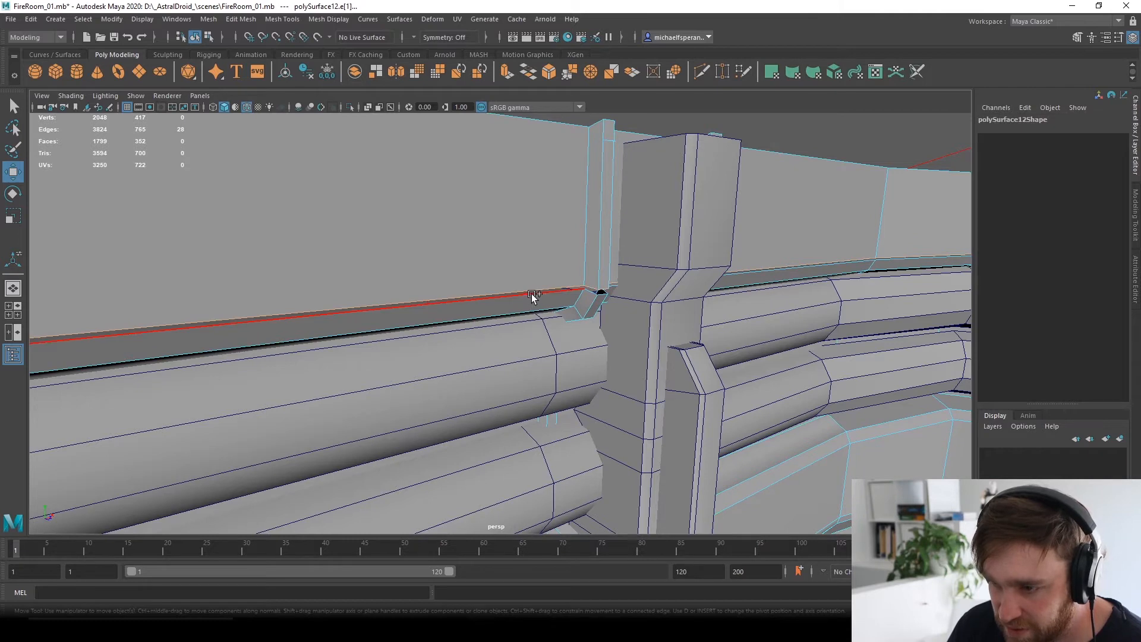
double_click(531, 294, "shift")
key("space")
left_click(385, 321)
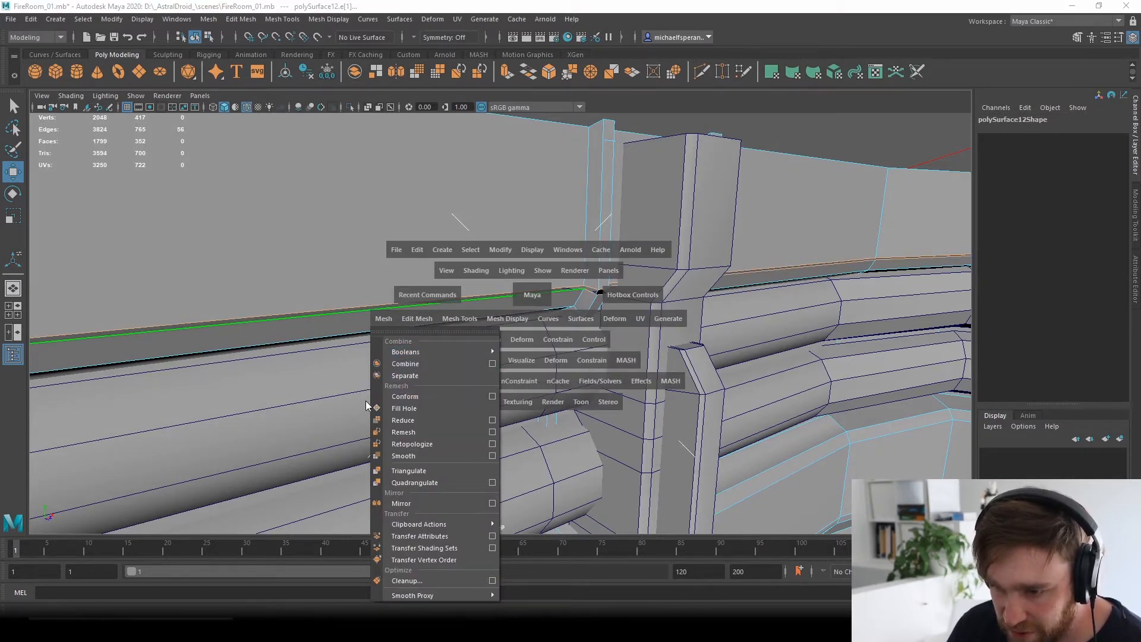
left_click(412, 320)
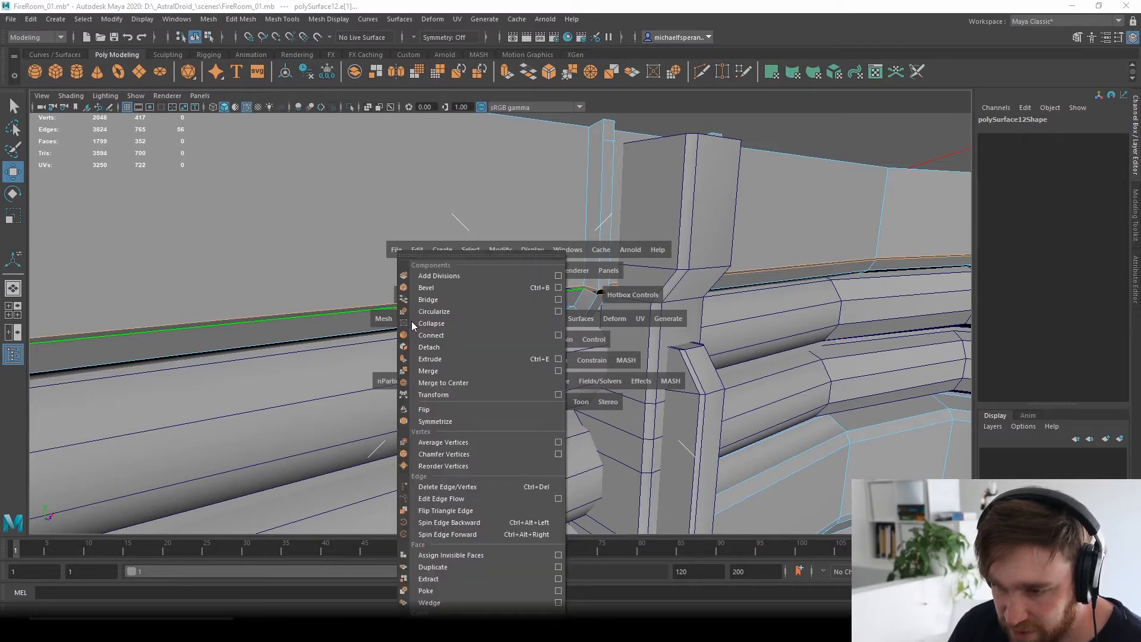
left_click(441, 301)
Delete the redundant edge loop running along the bridged seam between the band and the main wall.
right_click_drag(547, 253, 571, 227)
right_click_drag(590, 291, 592, 280)
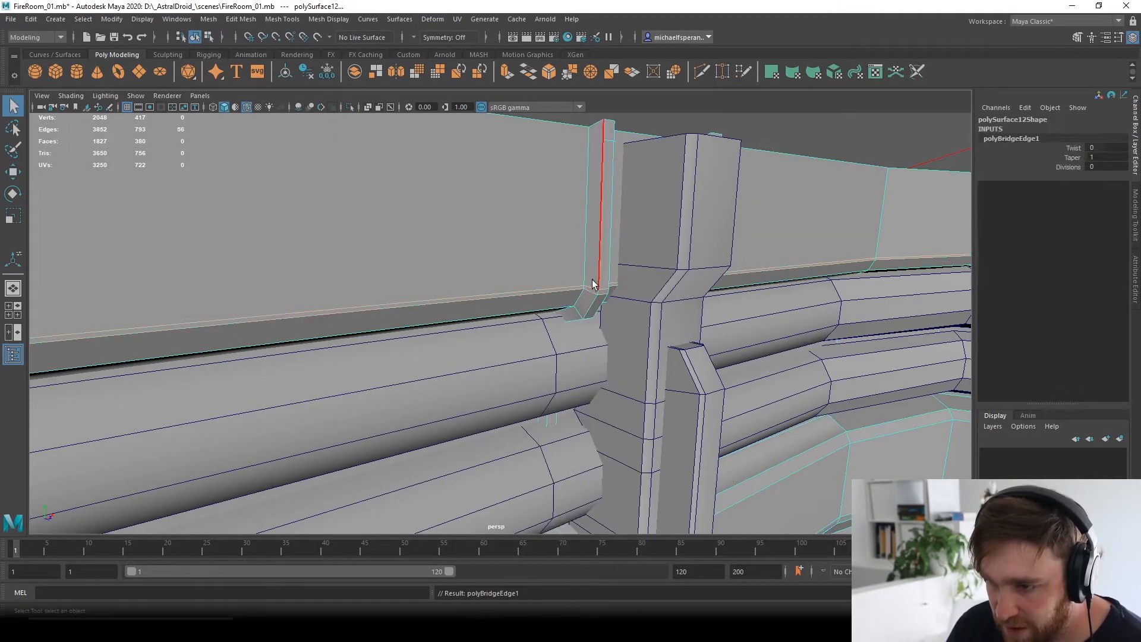
double_click(593, 283)
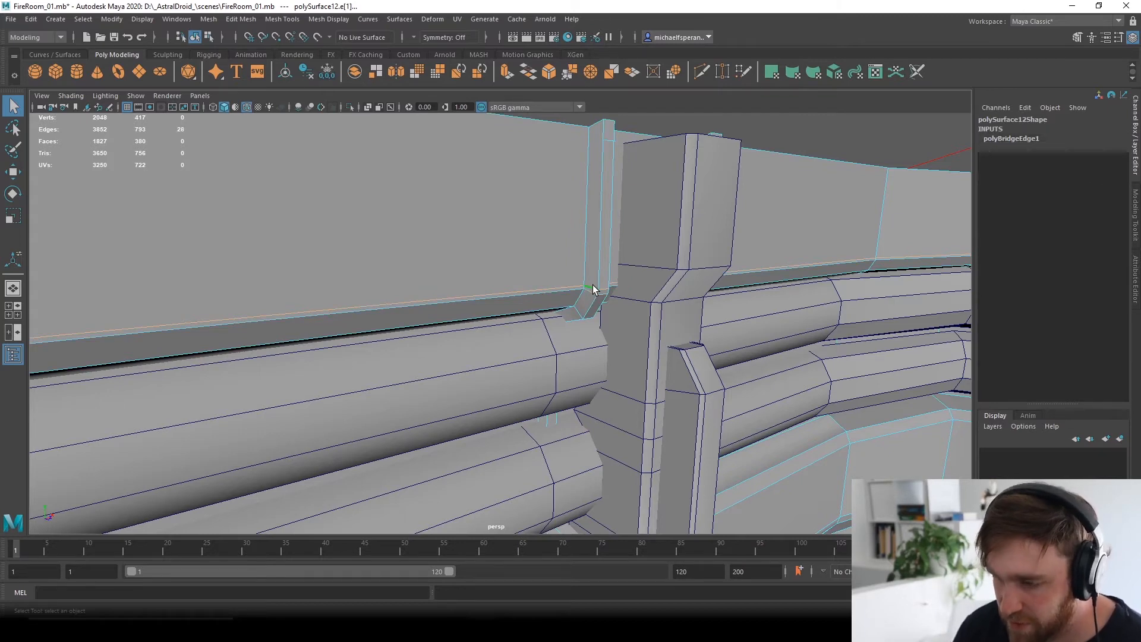
key("Delete")
Delete the two small leftover cap faces inside the wall's paired vertical ribs.
left_click_drag(594, 284, 589, 349, "alt")
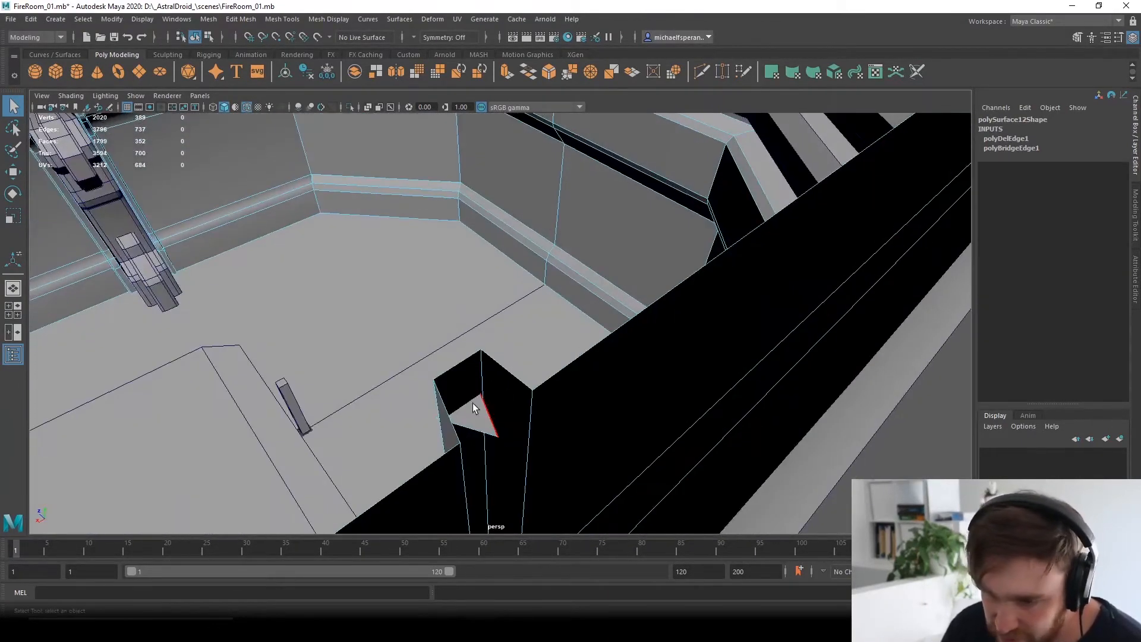
right_click_drag(471, 302, 480, 338)
left_click(483, 431)
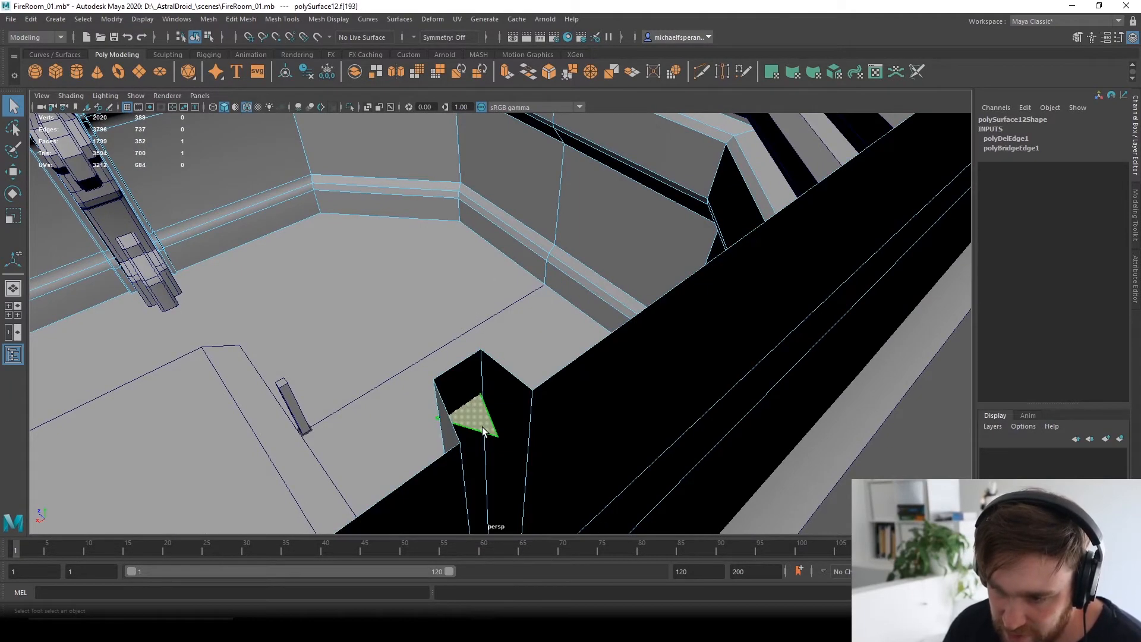
key("Delete")
left_click_drag(481, 426, 475, 430, "alt")
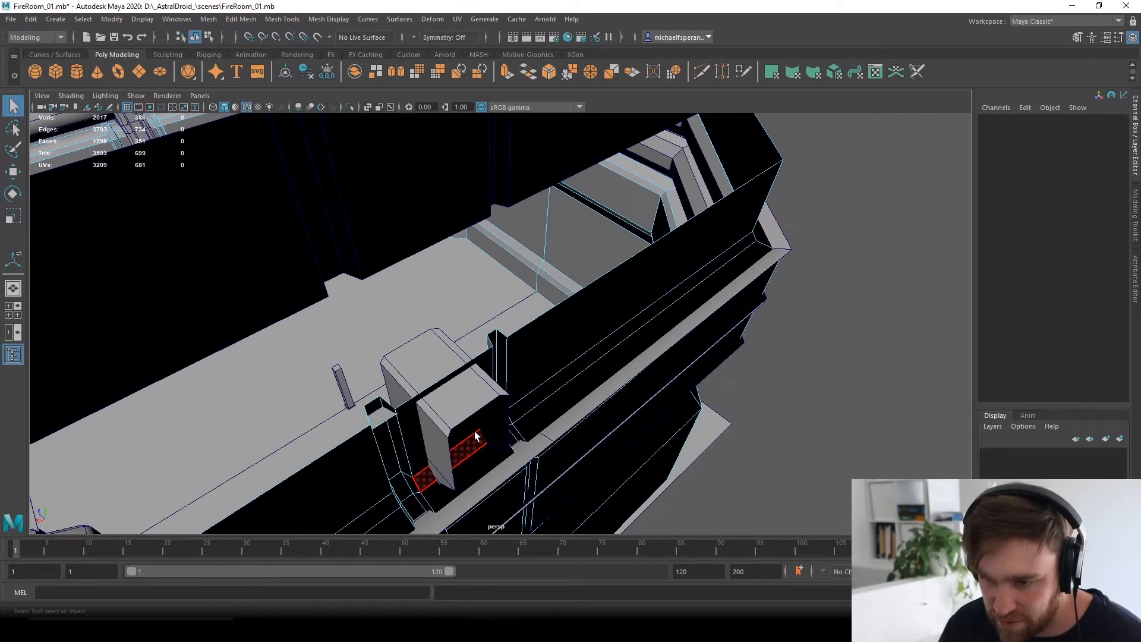
left_click(386, 422)
key("Delete")
Lower the raised band copy onto the repaired wall's upper edge at a Translate Y of about 448.77.
left_click_drag(386, 422, 591, 321, "alt")
middle_click_drag(591, 320, 594, 351, "alt")
scroll(593, 351, "down", 1)
right_click_drag(707, 277, 756, 254)
scroll(756, 252, "down", 3)
middle_click_drag(756, 253, 743, 353, "alt")
left_click_drag(743, 353, 705, 328, "alt")
left_click(705, 328)
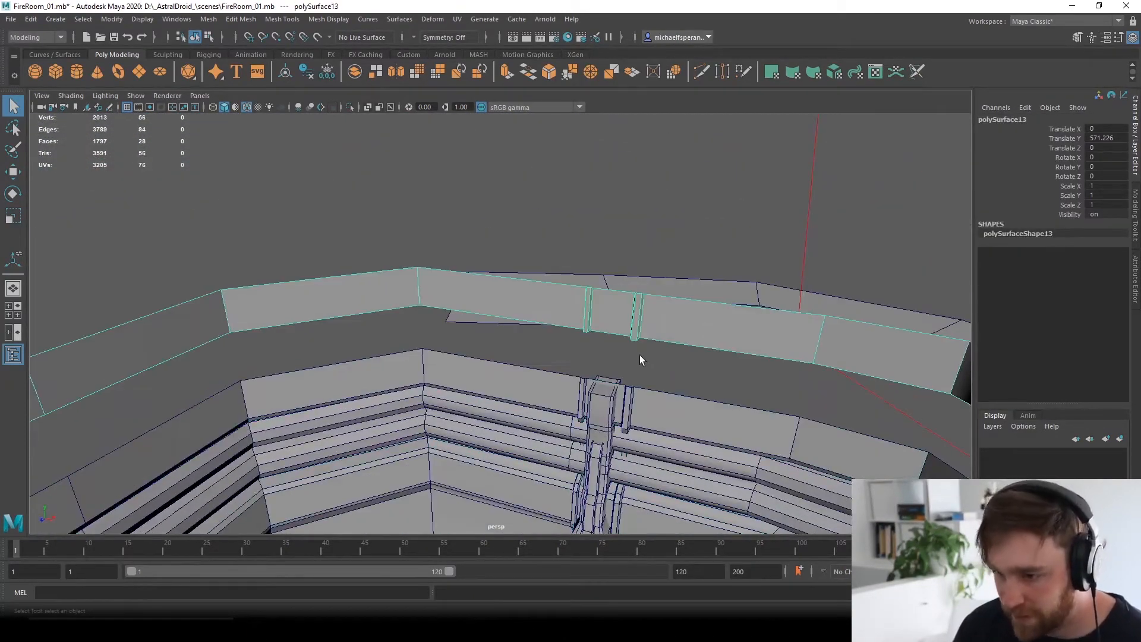
key("w")
middle_click_drag(472, 368, 465, 494)
left_click_drag(560, 397, 354, 294, "alt")
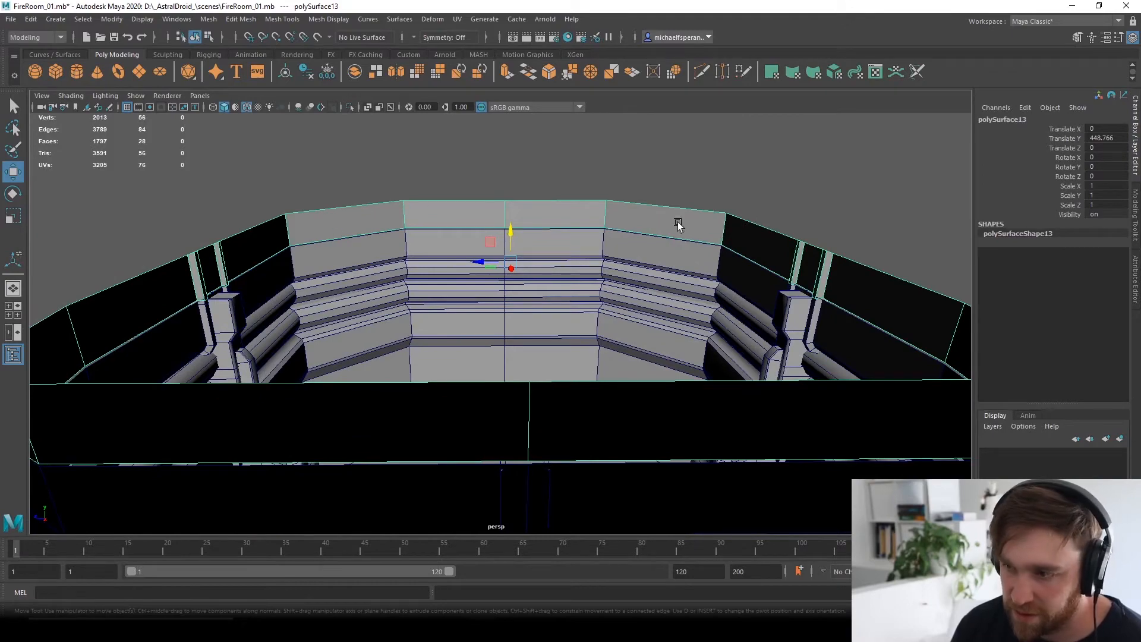
Delete the faces of the upper band on one side of the room's centerline, leaving half of the band.
mouse_move(593, 260)
left_mouse_down("alt")
mouse_move(627, 267)
mouse_move(601, 321)
mouse_move(636, 319)
mouse_move(634, 331)
mouse_move(632, 265)
mouse_move(593, 277)
left_mouse_up("alt")
mouse_move(384, 281)
left_mouse_down("alt")
mouse_move(423, 278)
mouse_move(395, 273)
left_mouse_up("alt")
right_click_drag(302, 256, 322, 252)
left_click_drag(294, 257, 544, 285, "alt")
right_click_drag(560, 302, 560, 338)
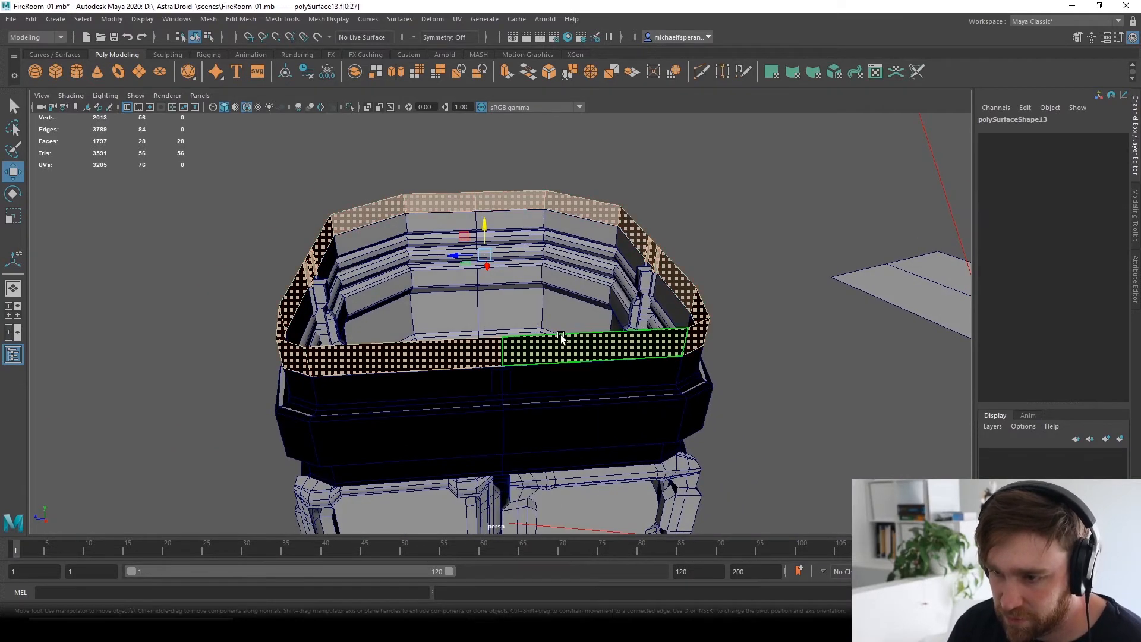
middle_click_drag(561, 335, 548, 356, "alt")
left_click_drag(548, 357, 538, 339, "alt")
left_click_drag(542, 242, 693, 395)
key("Delete")
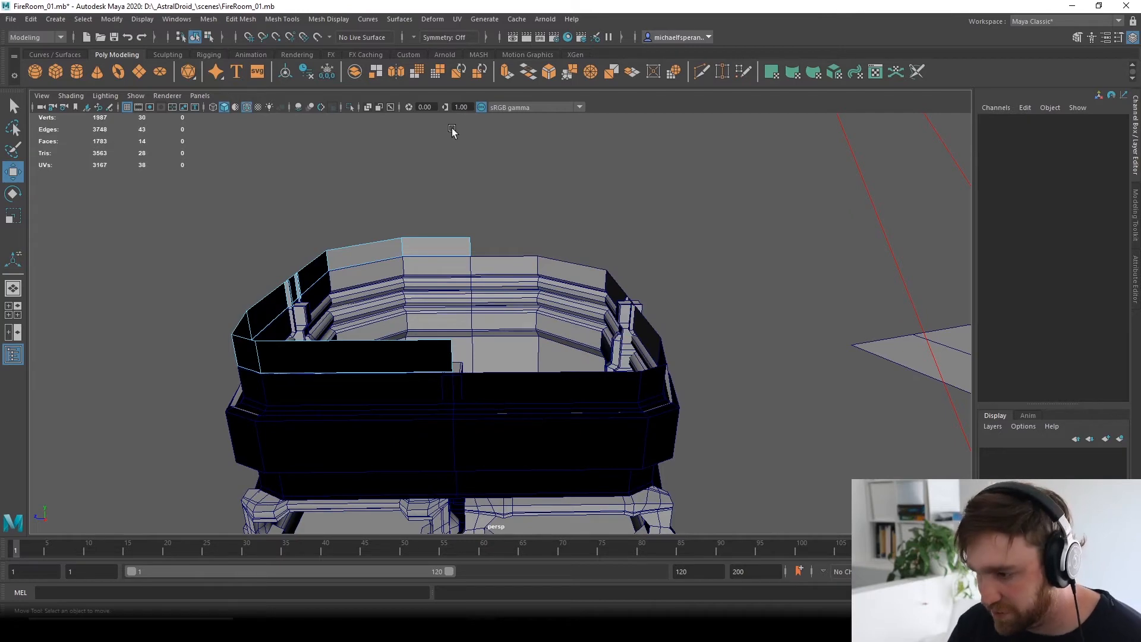
Extrude the upper edges along the half band's long side and move them up and inward to start a curved ceiling.
left_click_drag(432, 303, 225, 268, "alt")
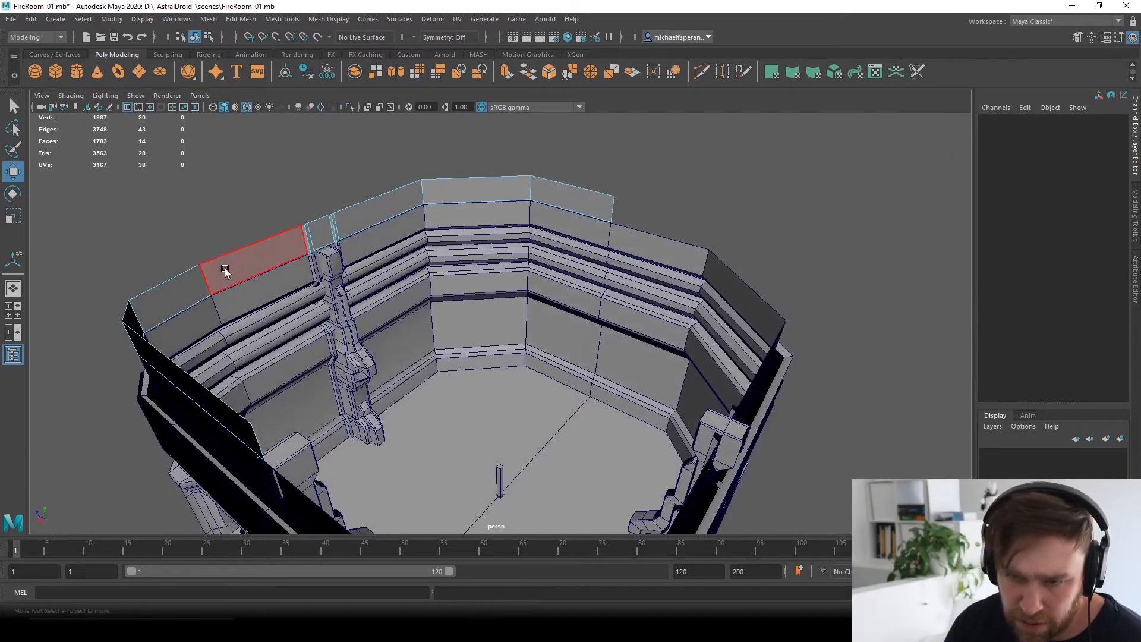
right_click_drag(224, 268, 220, 305)
right_click_drag(220, 236, 220, 237)
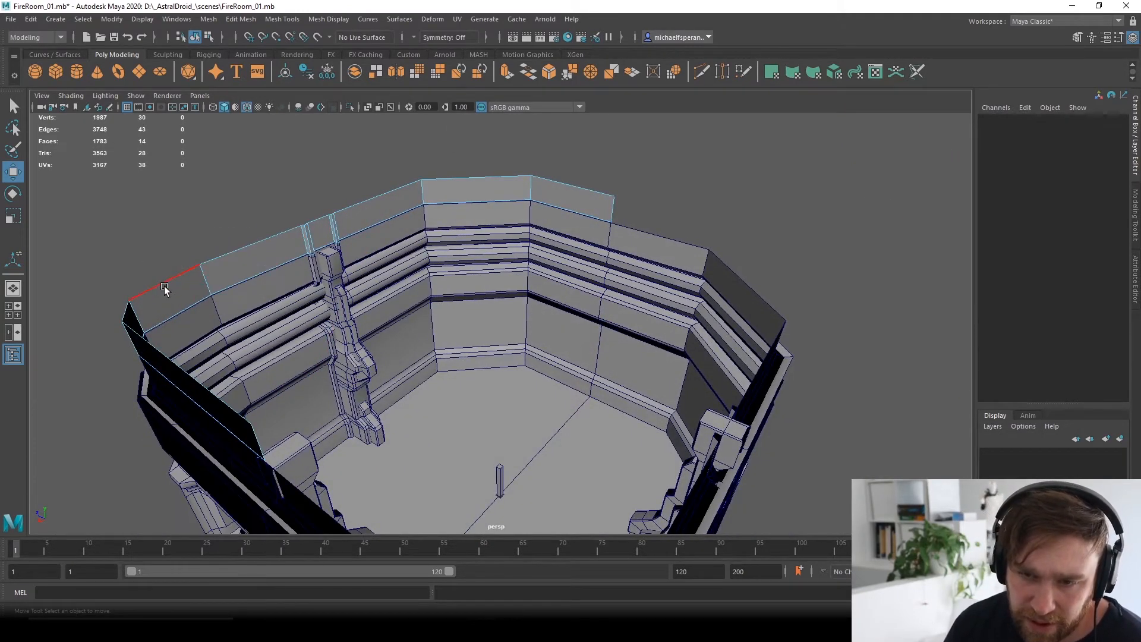
left_click(288, 234)
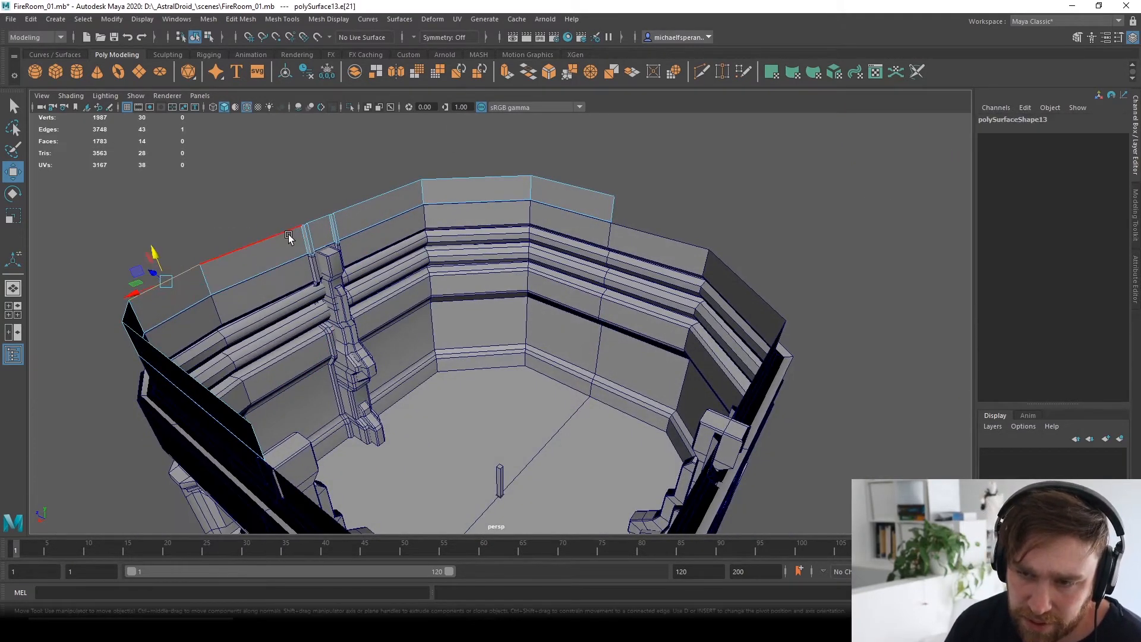
double_click(397, 185, "shift")
left_click_drag(400, 256, 280, 277, "alt")
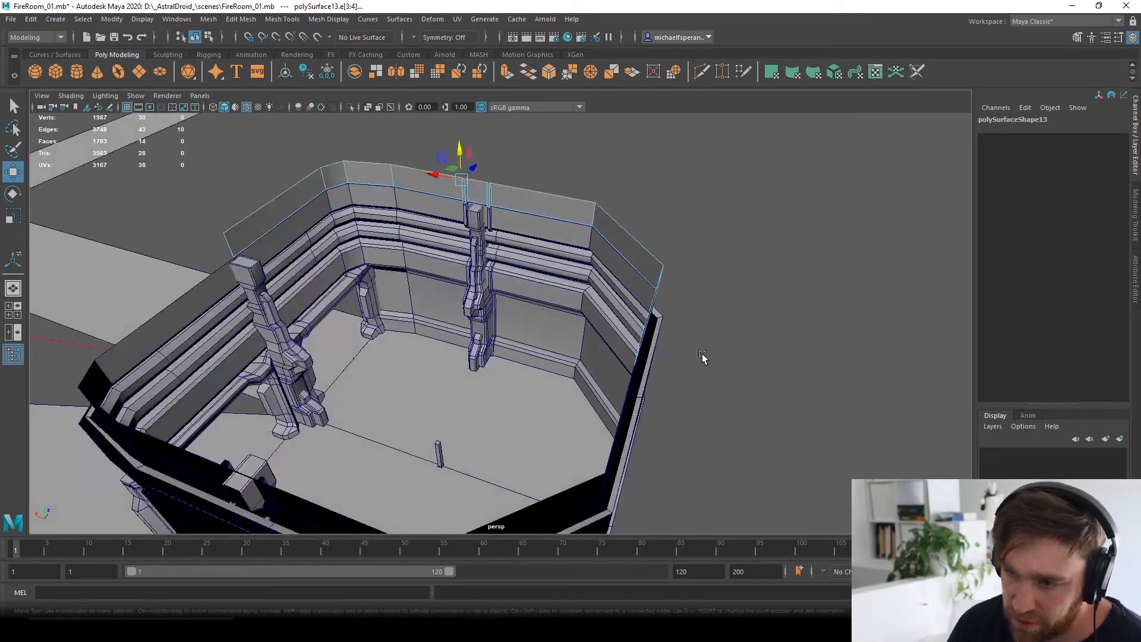
left_click_drag(400, 202, 521, 328, "alt")
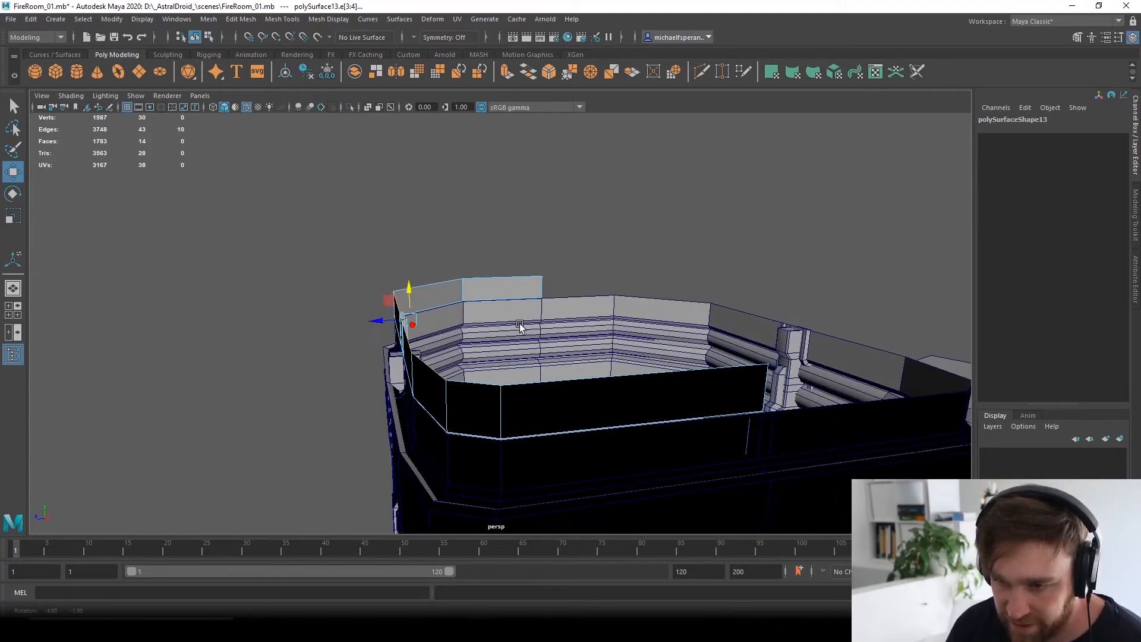
left_click(506, 72)
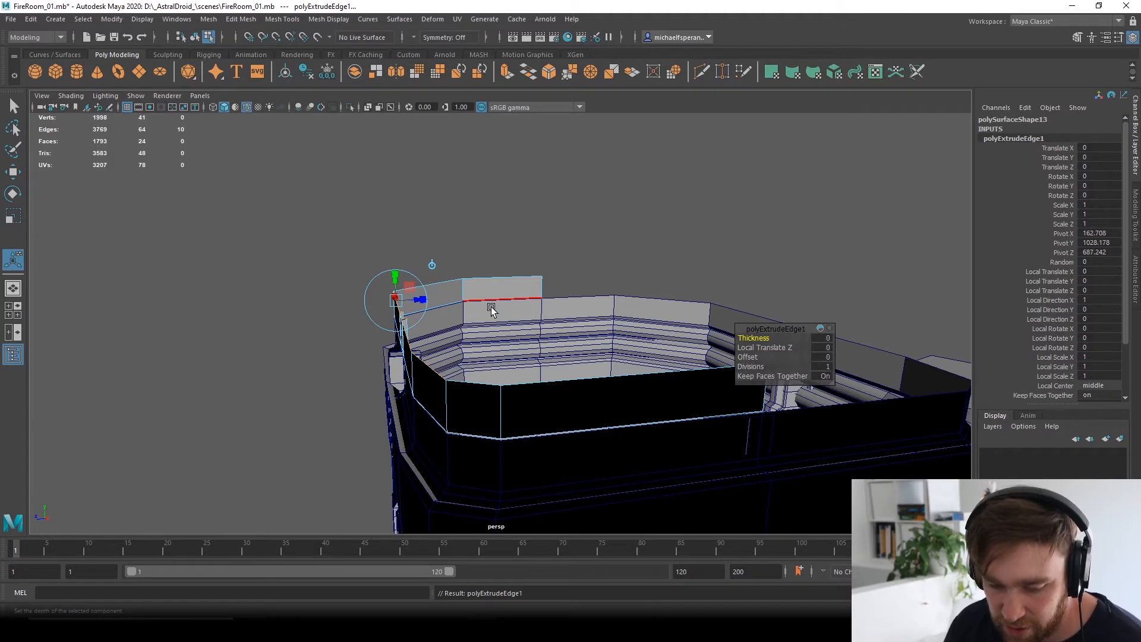
key("w")
left_click_drag(491, 307, 500, 257, "alt")
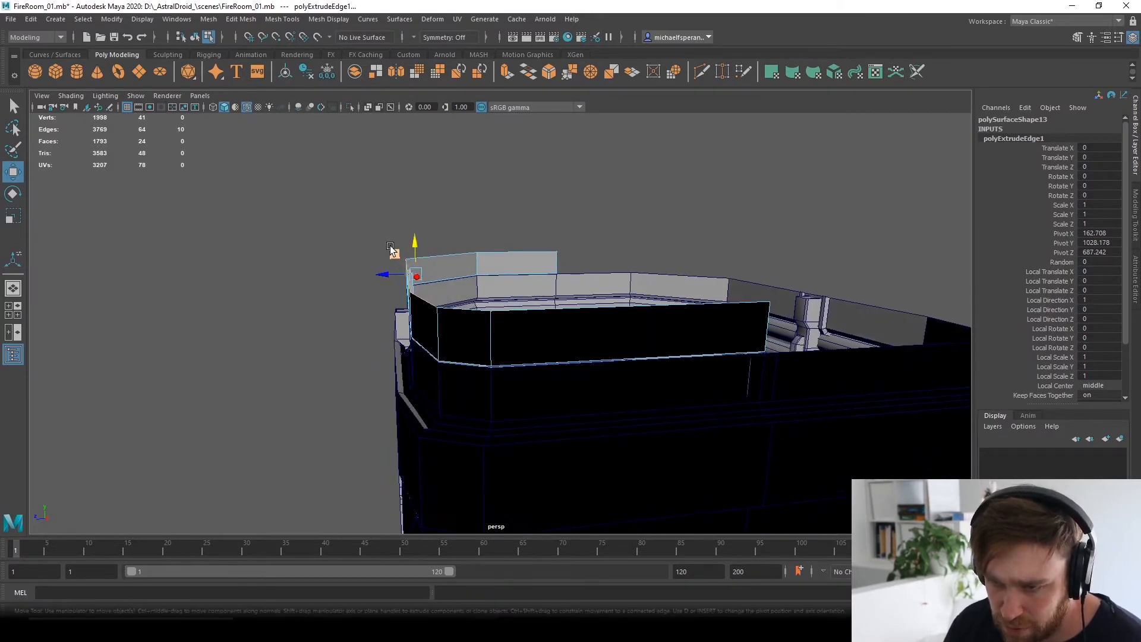
middle_click_drag(391, 248, 501, 181)
Extrude the ceiling edge two more times, continuing the curve inward toward the middle of the room.
key("ctrl+e")
key("w")
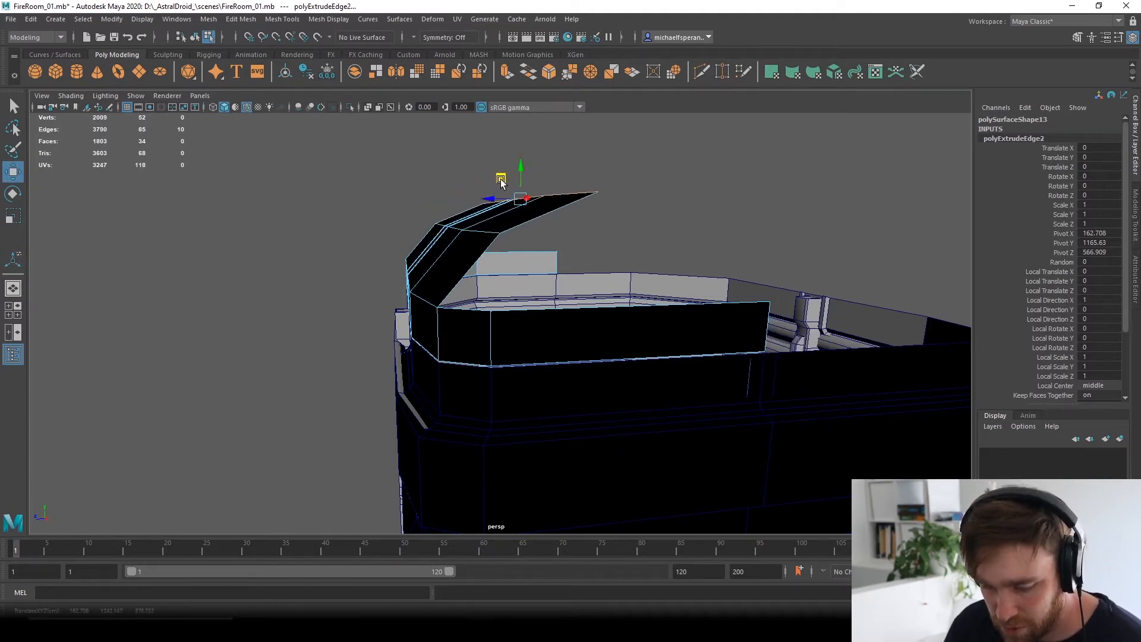
key("ctrl+e")
key("w")
left_click_drag(550, 201, 588, 357, "alt")
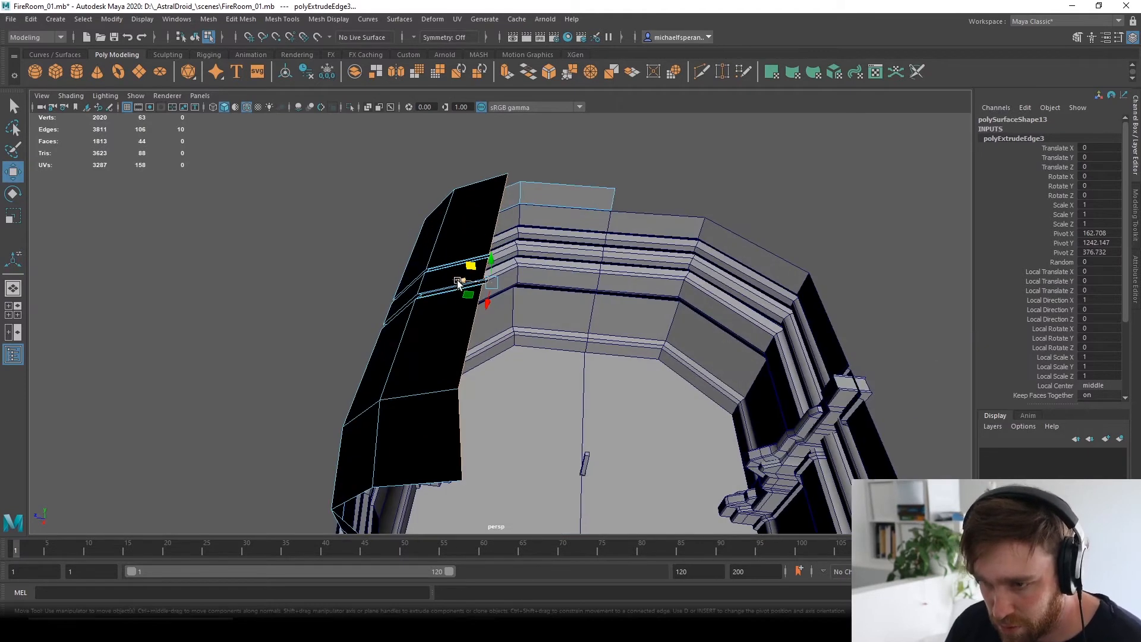
middle_click_drag(459, 283, 594, 303)
Move the two ribs' short cross edges at the upper ceiling bend down and toward the wall to reshape their depth.
left_click_drag(647, 353, 673, 369, "alt")
key("r")
left_click_drag(625, 302, 624, 331, "alt")
scroll(489, 257, "up", 4)
middle_click_drag(459, 224, 499, 334, "alt")
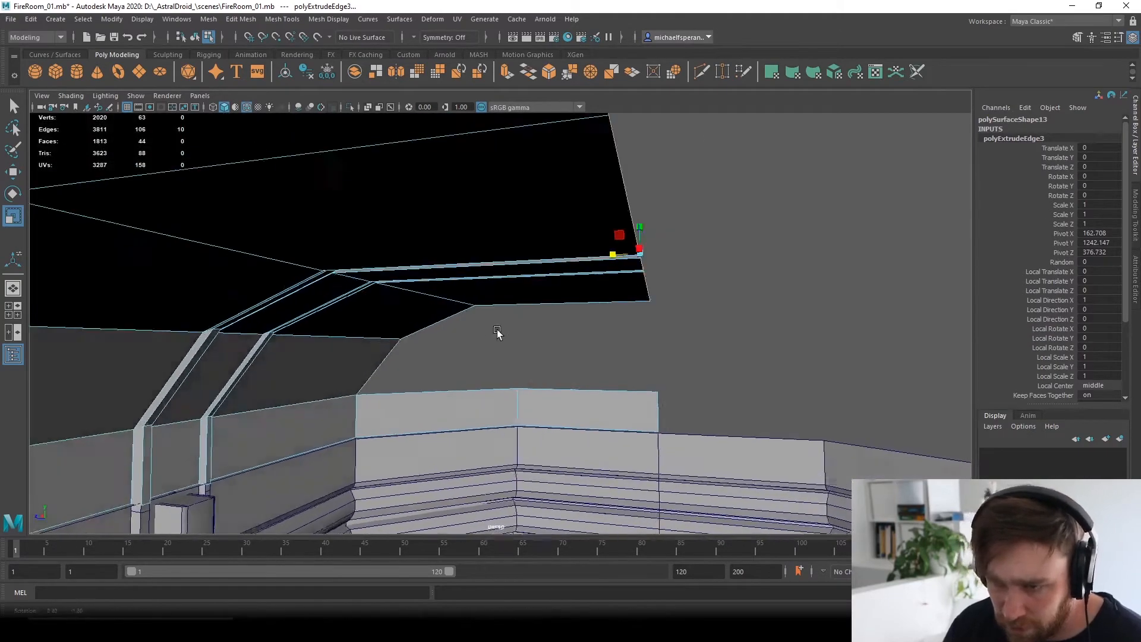
left_click_drag(500, 333, 384, 219, "alt")
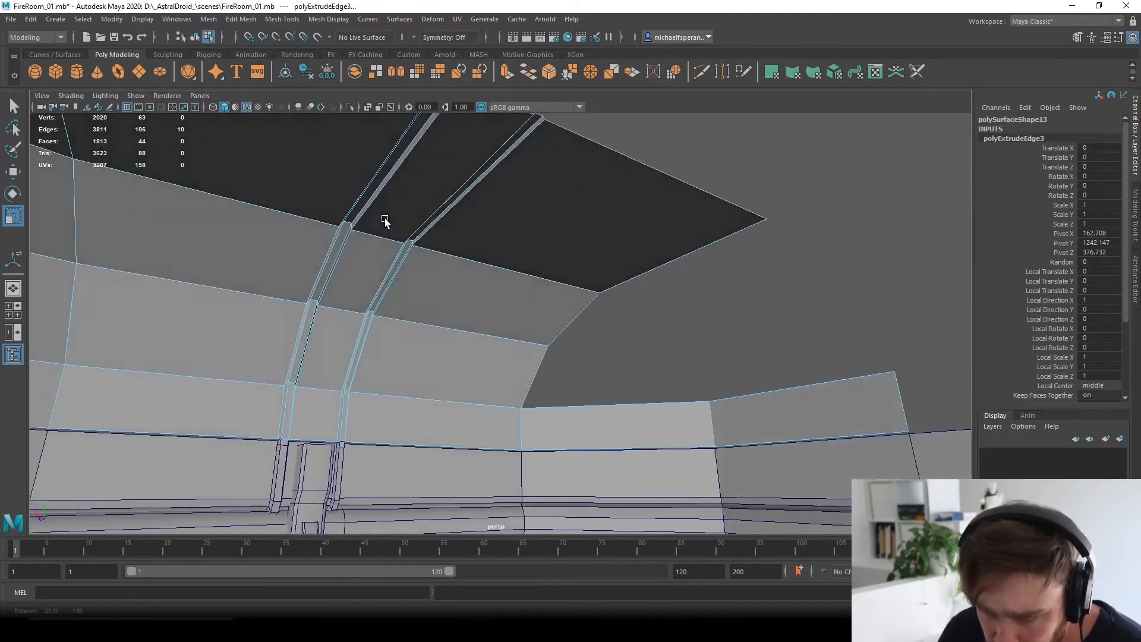
right_click_drag(352, 222, 345, 191)
left_click(345, 224)
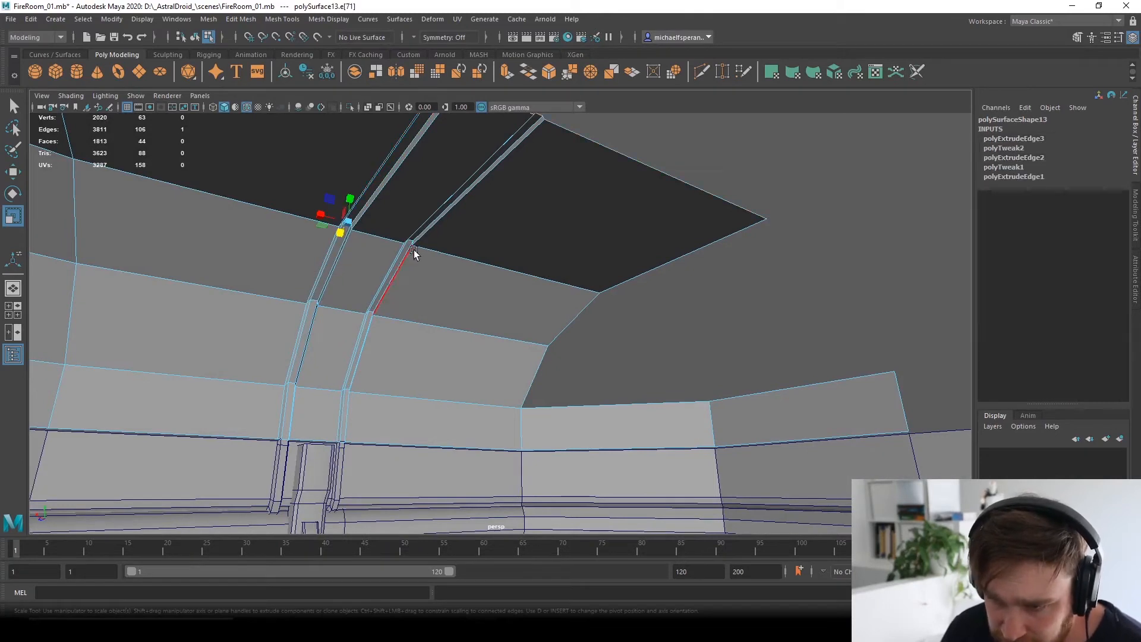
left_click(411, 240, "shift")
scroll(371, 262, "up", 3)
middle_click_drag(318, 205, 357, 251, "alt")
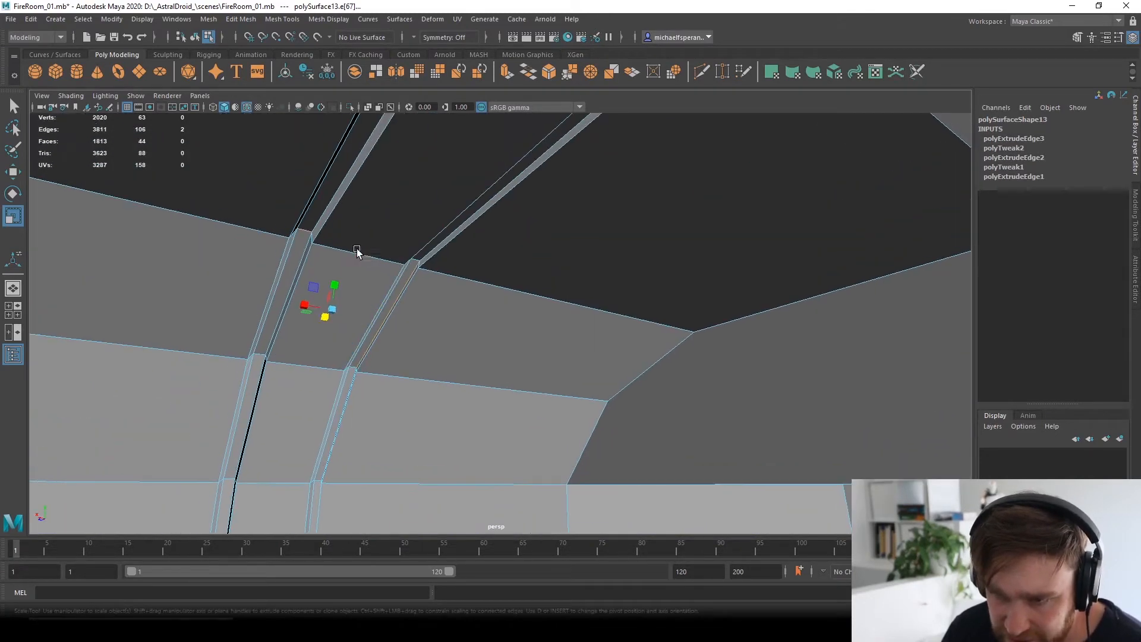
left_click(415, 266)
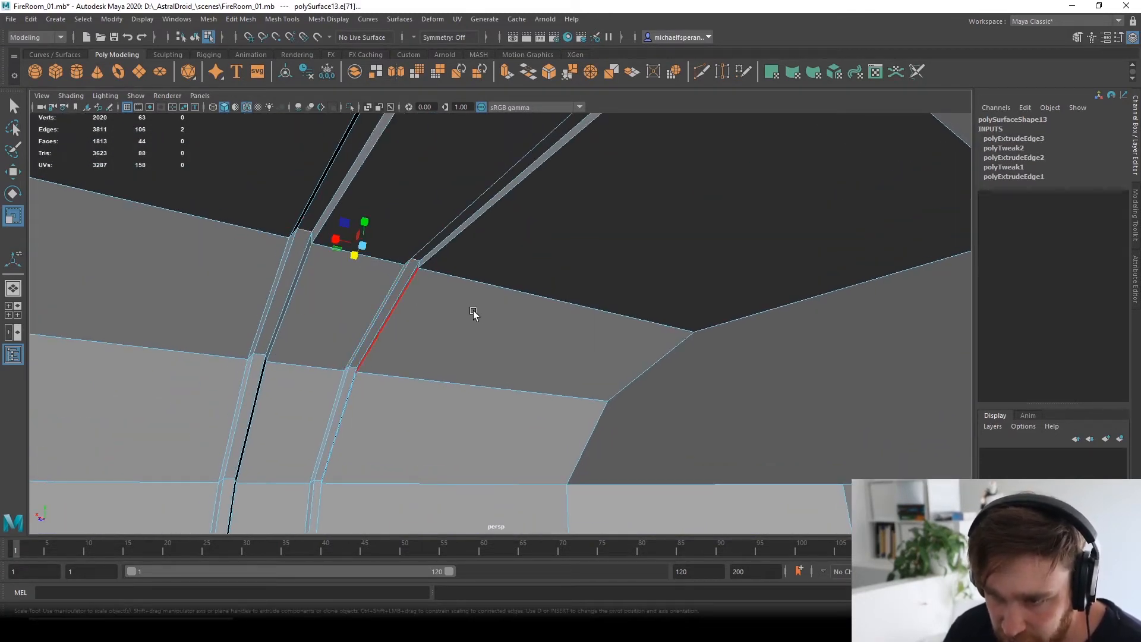
left_click(304, 232)
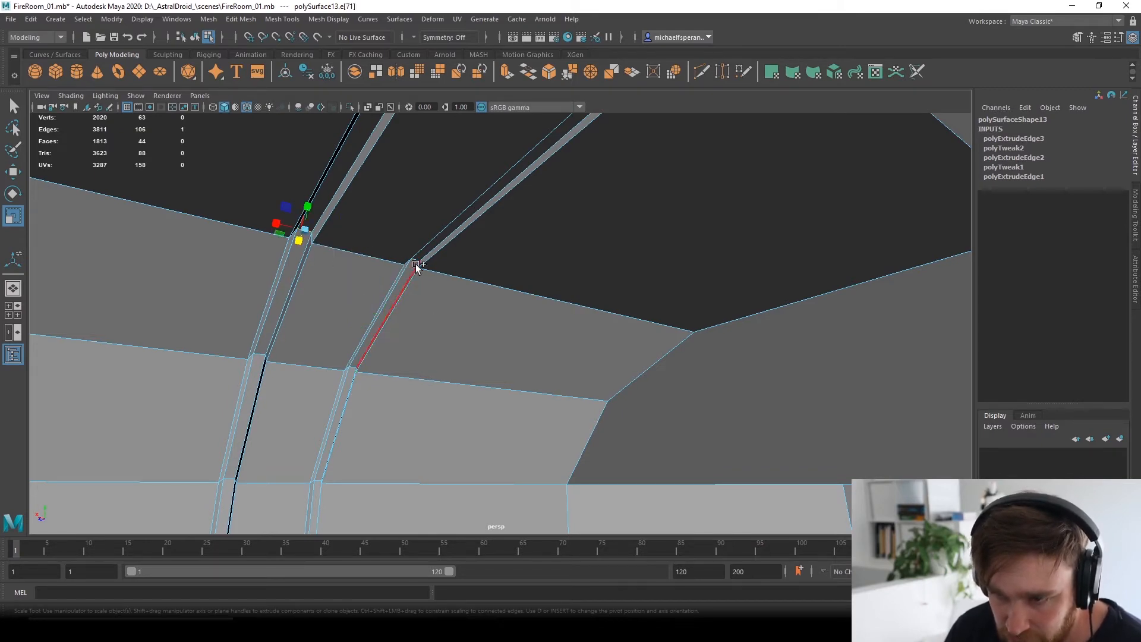
left_click(416, 263, "shift")
key("f")
left_click_drag(415, 259, 448, 320, "alt")
key("w")
left_click_drag(578, 352, 584, 322, "alt")
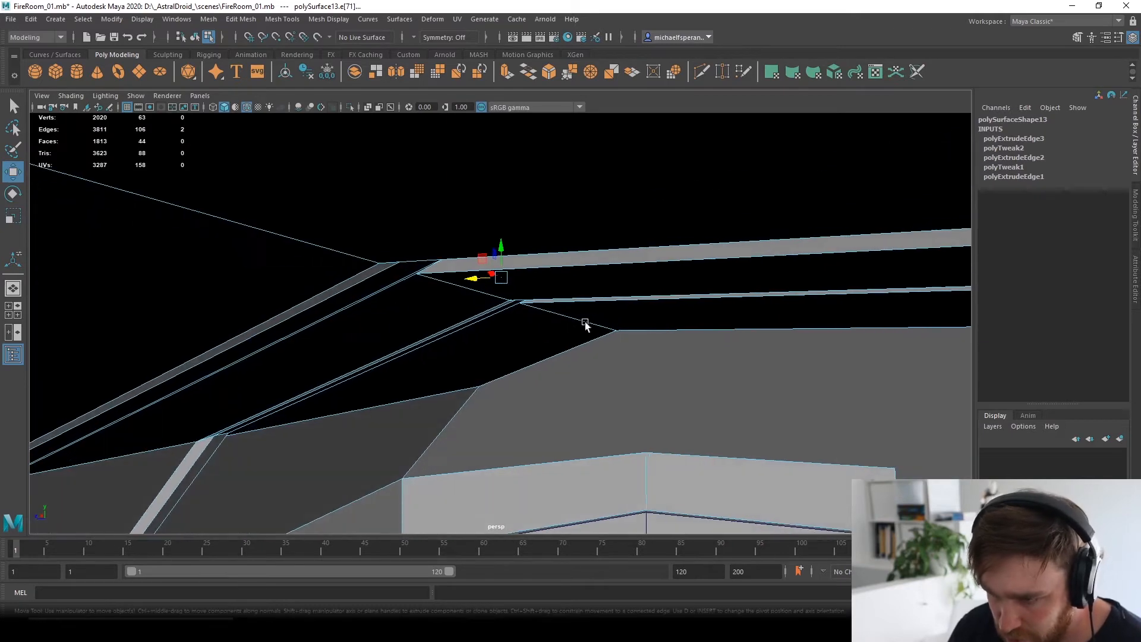
left_click_drag(482, 257, 463, 295)
Shift the two ribs' short cross edges at the lower ceiling bend down and toward the wall.
left_click_drag(463, 295, 507, 250, "alt")
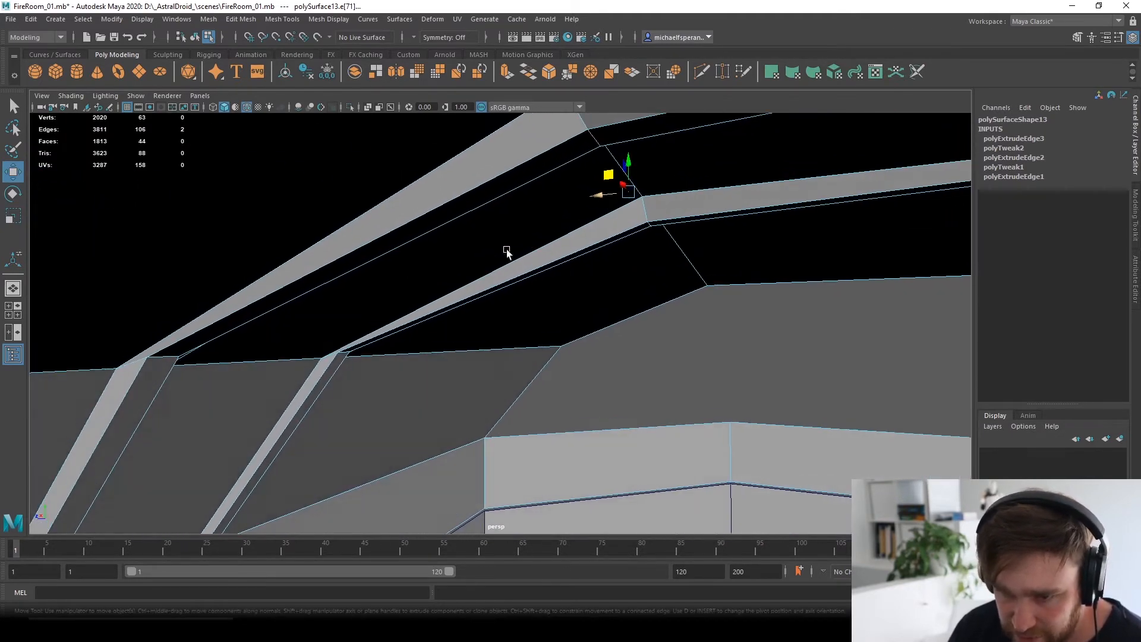
left_click(164, 362)
left_click(344, 355)
left_click_drag(344, 355, 569, 230, "alt")
left_click_drag(467, 172, 447, 196)
Lower the two ribs' end edges at the ceiling's open inner border and return the mesh to object selection.
left_click_drag(637, 181, 349, 196, "alt")
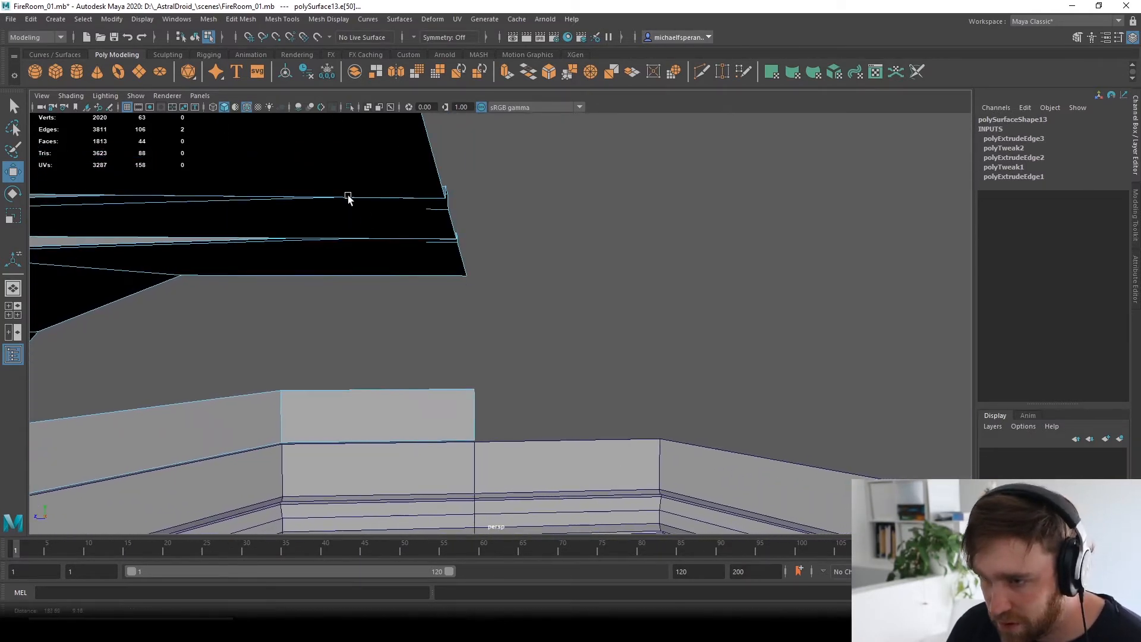
mouse_move(453, 193)
left_mouse_down("alt")
mouse_move(426, 203)
mouse_move(431, 192)
left_mouse_up("alt")
left_click(431, 193)
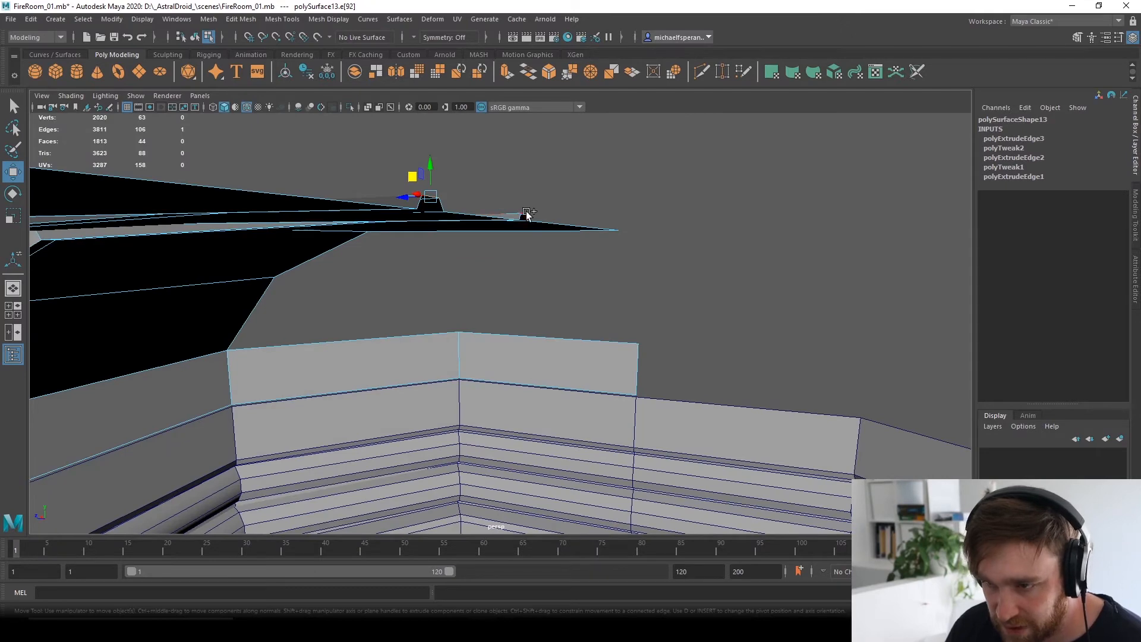
left_click_drag(606, 230, 560, 207, "alt")
left_click(615, 170, "shift")
left_click_drag(616, 170, 656, 203, "alt")
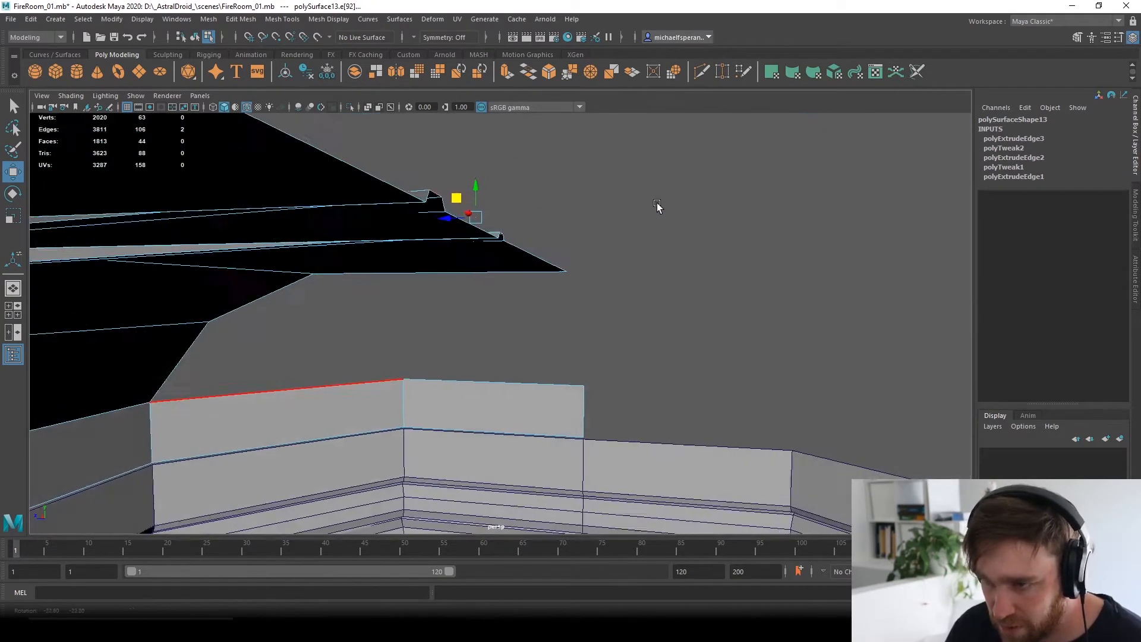
left_click_drag(475, 190, 456, 262)
right_click_drag(456, 262, 512, 246)
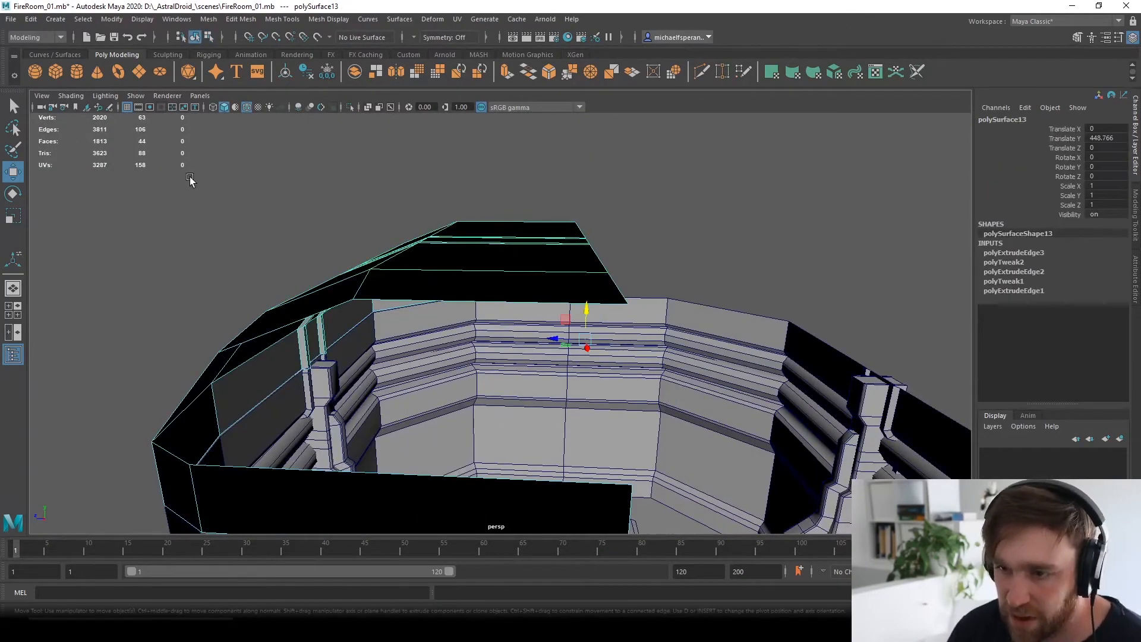
Turn on backface culling for the half ceiling mesh.
left_click(117, 21)
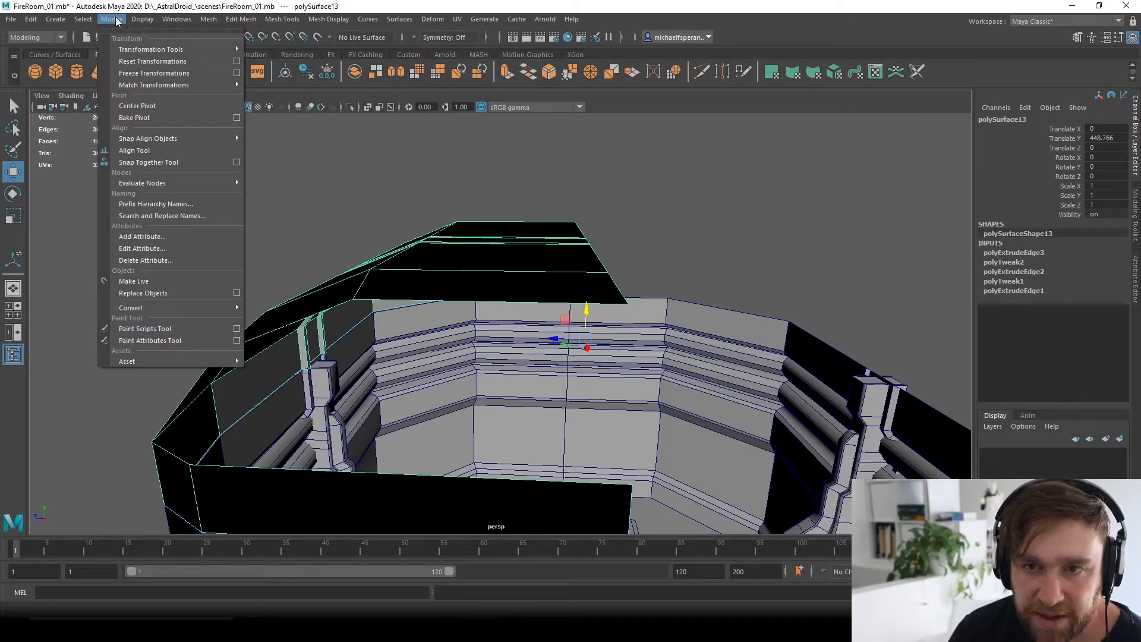
mouse_move(131, 22)
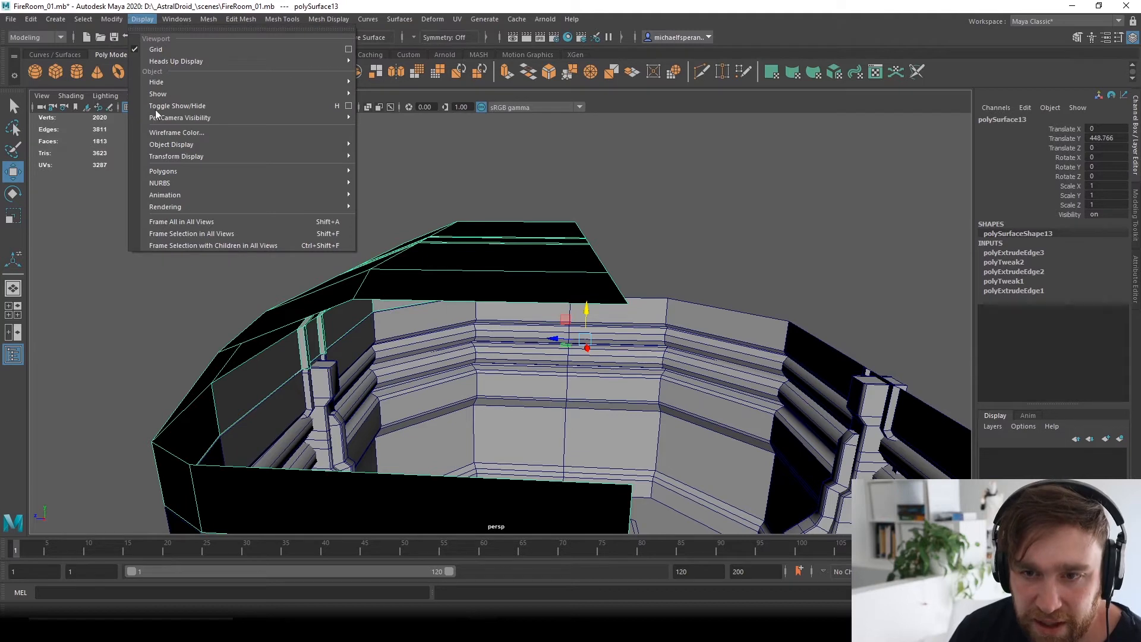
mouse_move(162, 173)
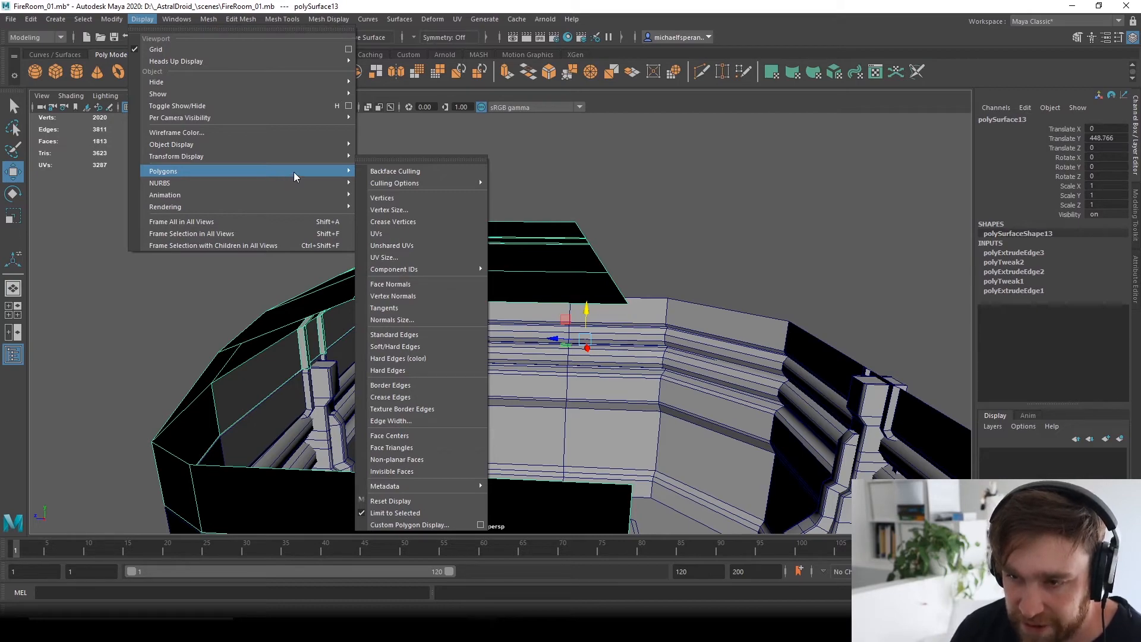
left_click(381, 171)
Examine the half ceiling, upper wall bands and pipes from above, outside and inside the room.
left_click_drag(517, 307, 546, 394, "alt")
right_click_drag(546, 394, 526, 321, "alt")
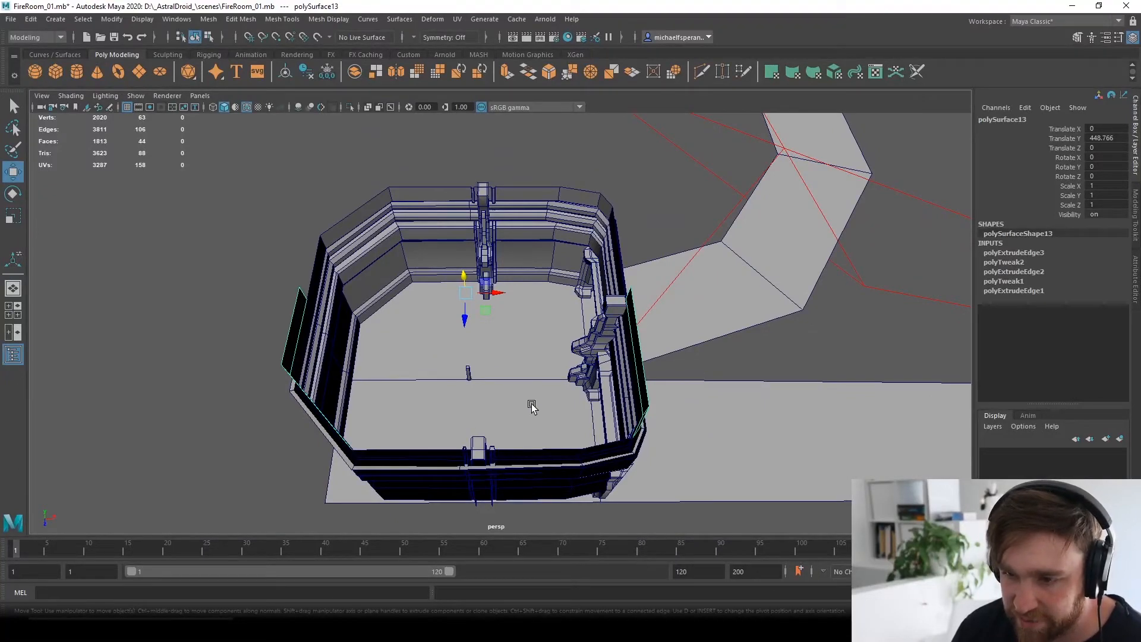
scroll(532, 406, "up", 4)
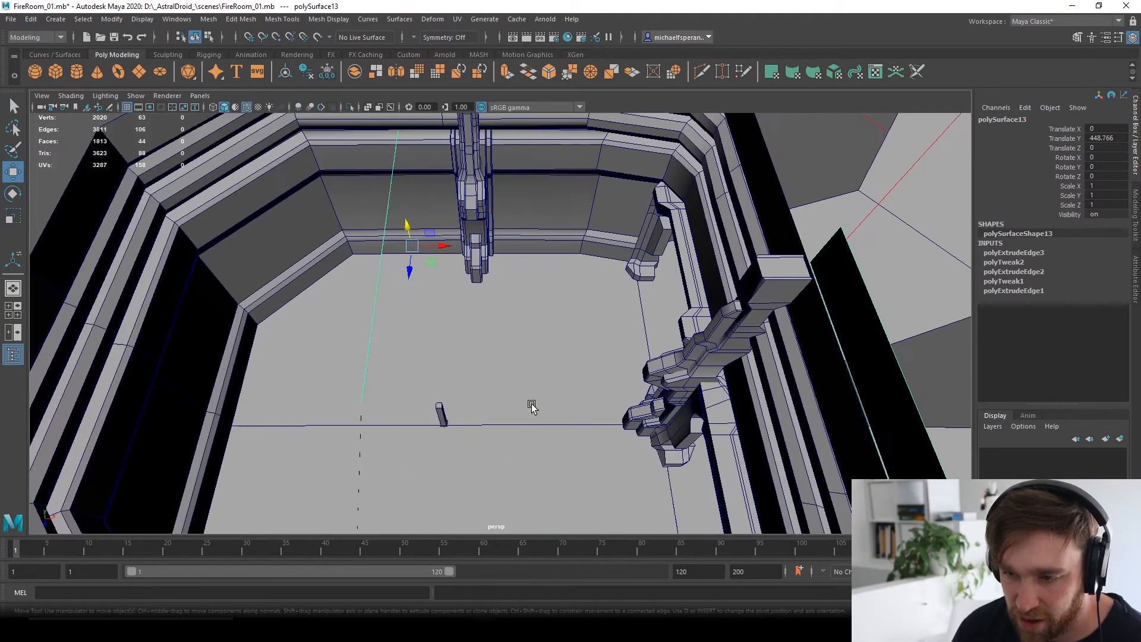
scroll(532, 406, "down", 2)
scroll(560, 397, "up", 1)
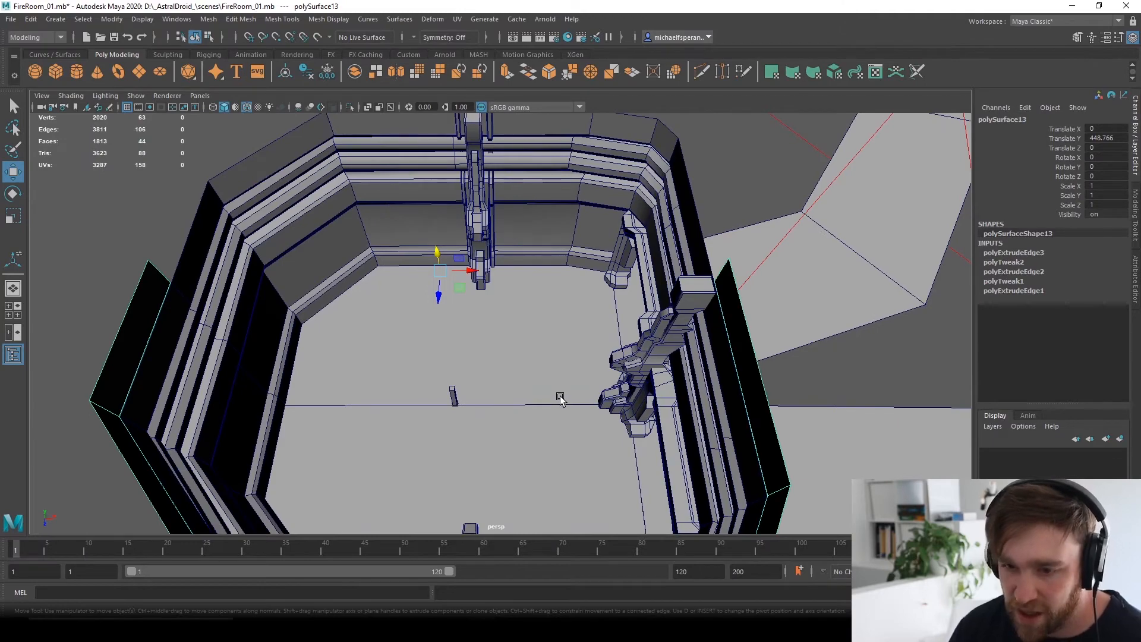
left_click_drag(594, 446, 531, 346, "alt")
scroll(390, 372, "down", 3)
left_click(531, 341)
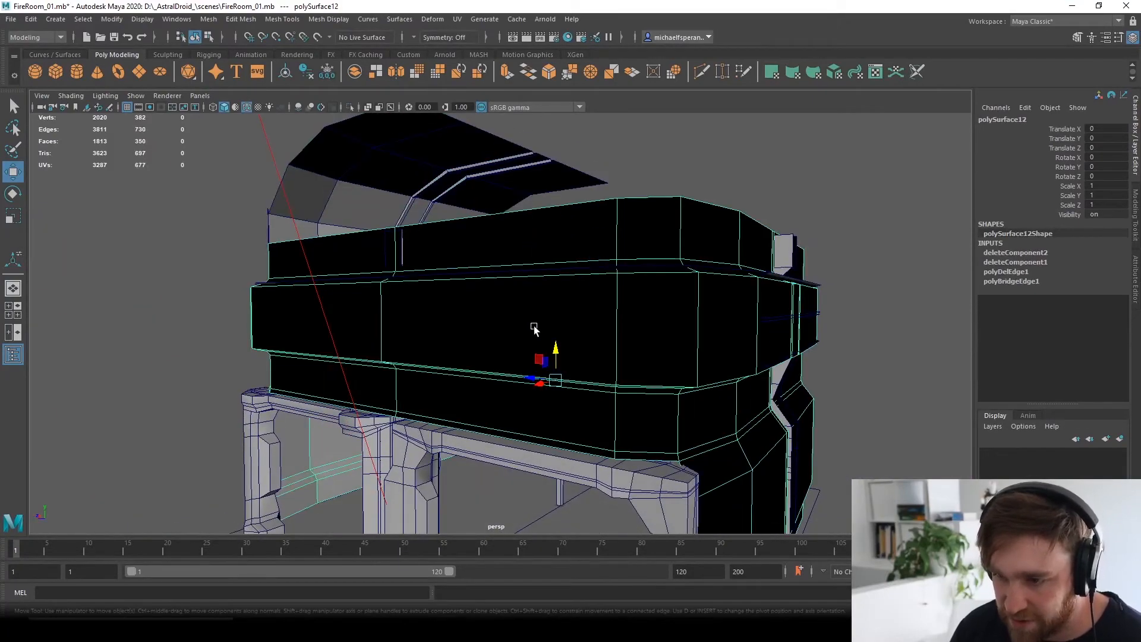
left_click_drag(402, 250, 576, 323, "alt")
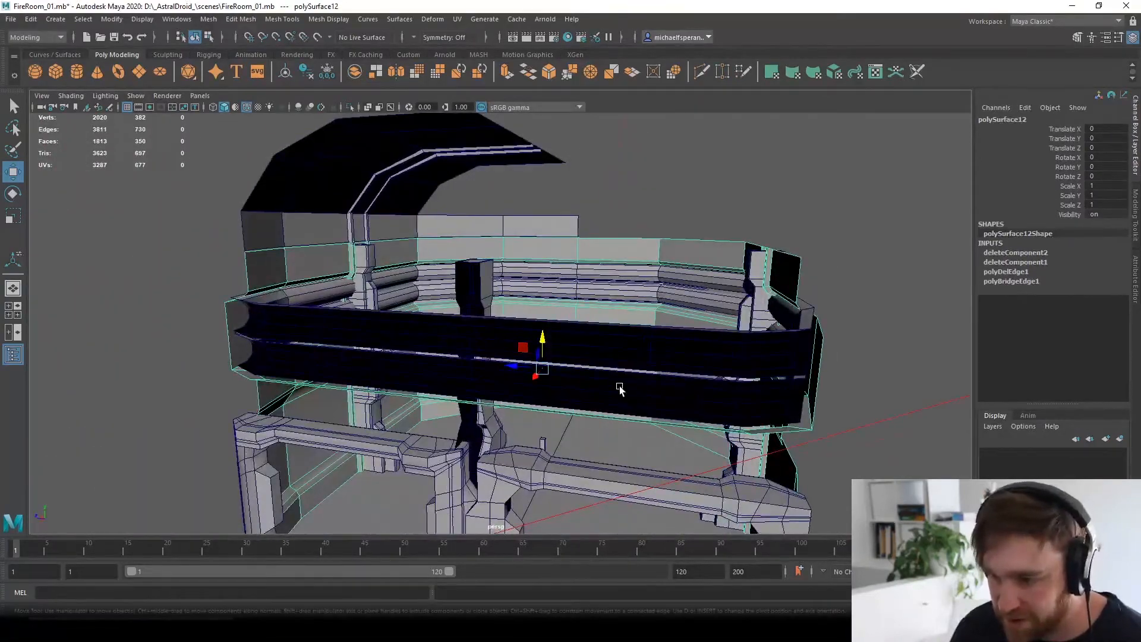
right_click_drag(642, 262, 666, 251)
left_click_drag(659, 261, 625, 333, "alt")
left_click(598, 264)
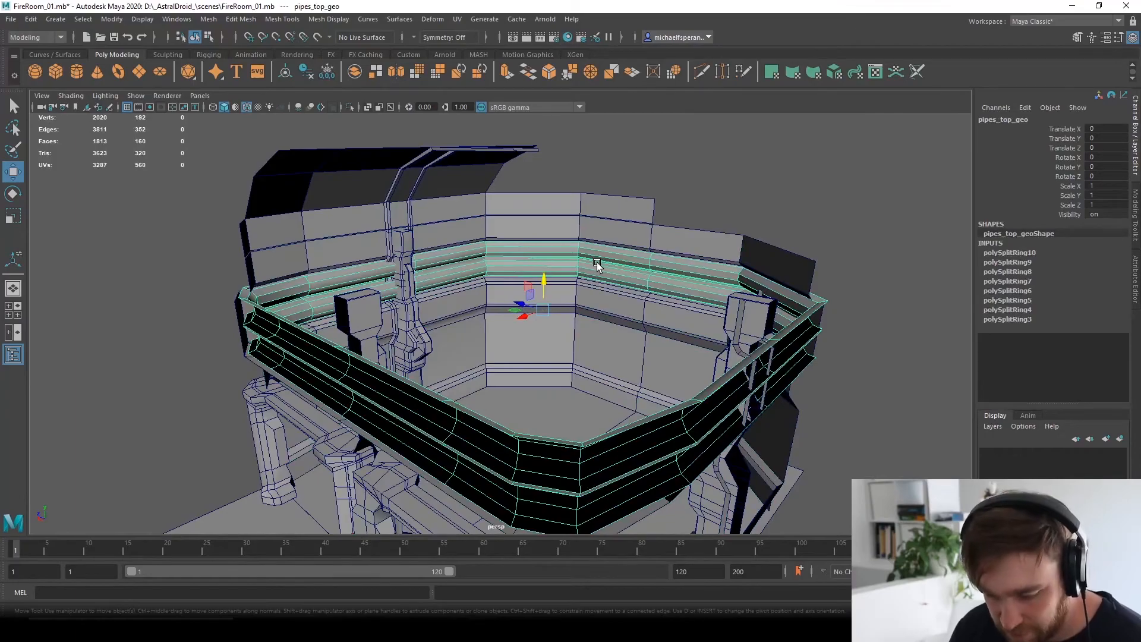
left_click_drag(596, 262, 656, 333, "alt")
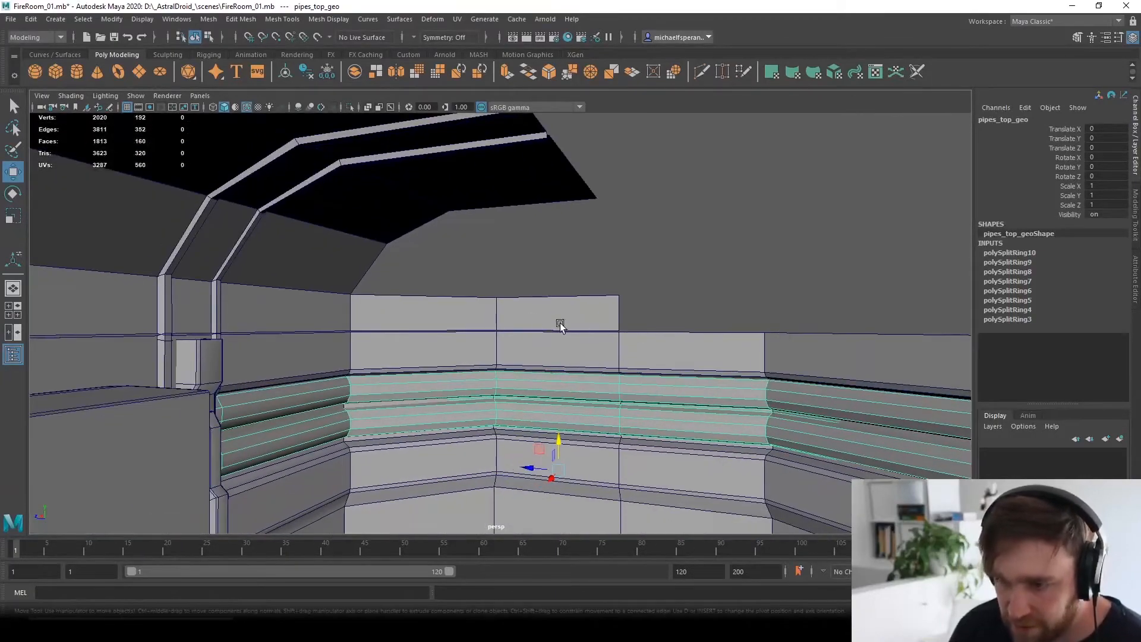
left_click_drag(506, 316, 490, 354, "alt")
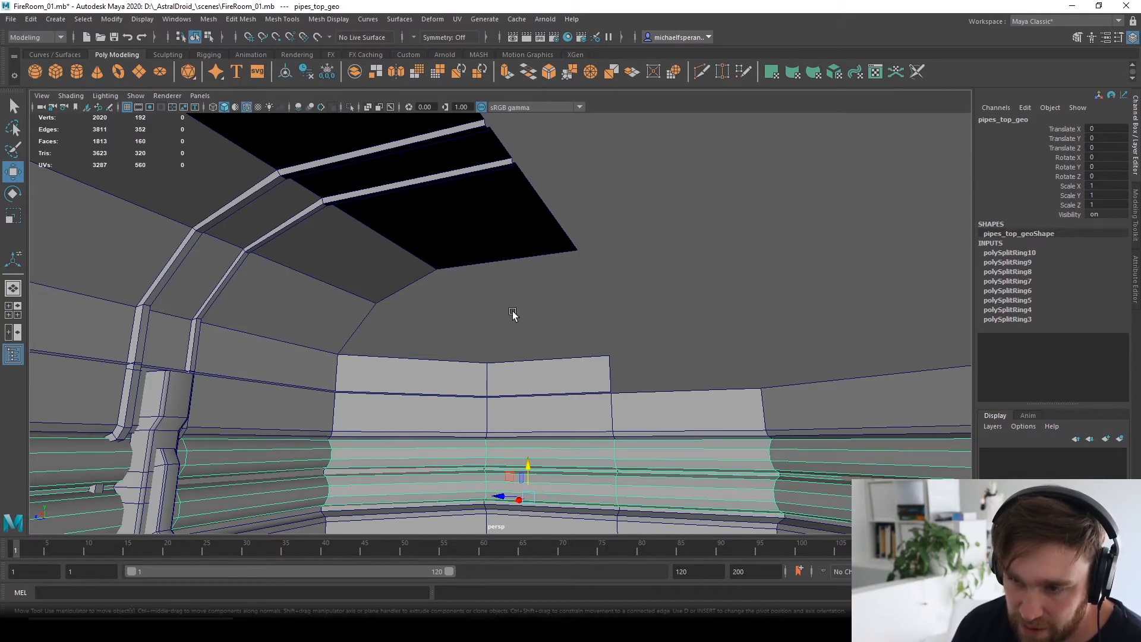
left_click_drag(512, 316, 580, 406, "alt")
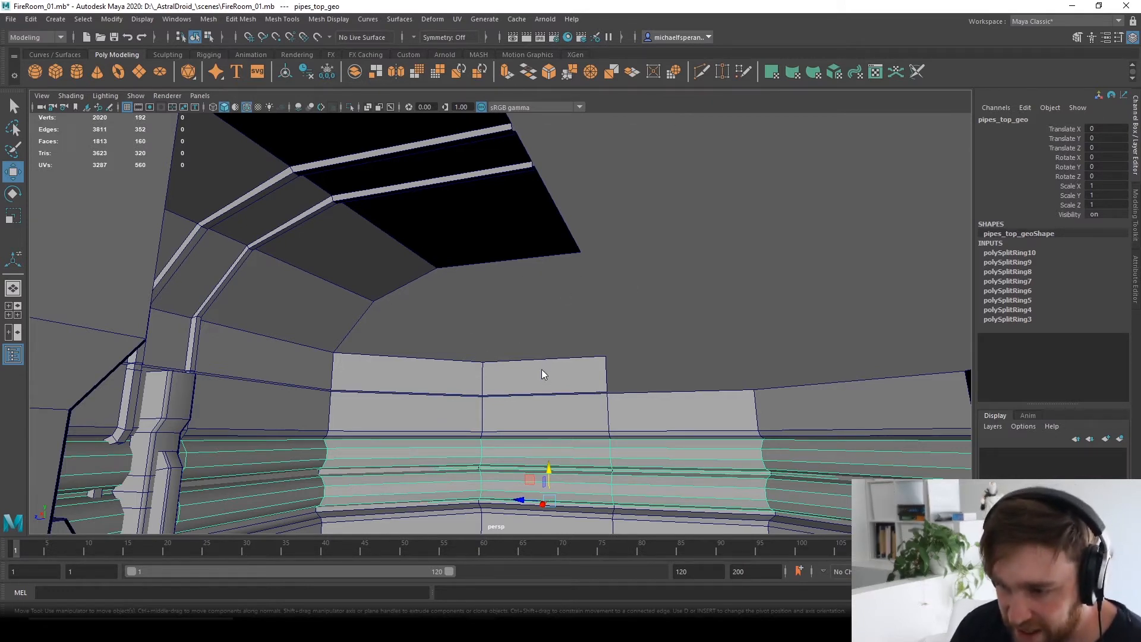
right_click_drag(541, 369, 542, 270)
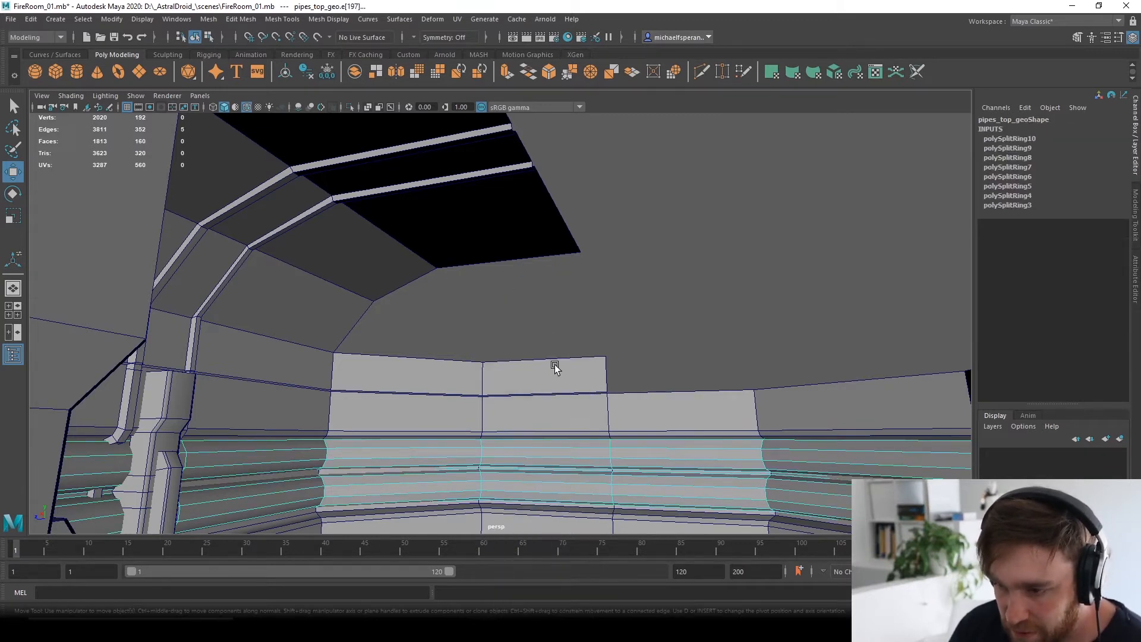
left_click(556, 365)
right_click_drag(555, 365, 557, 270)
key("ctrl+z")
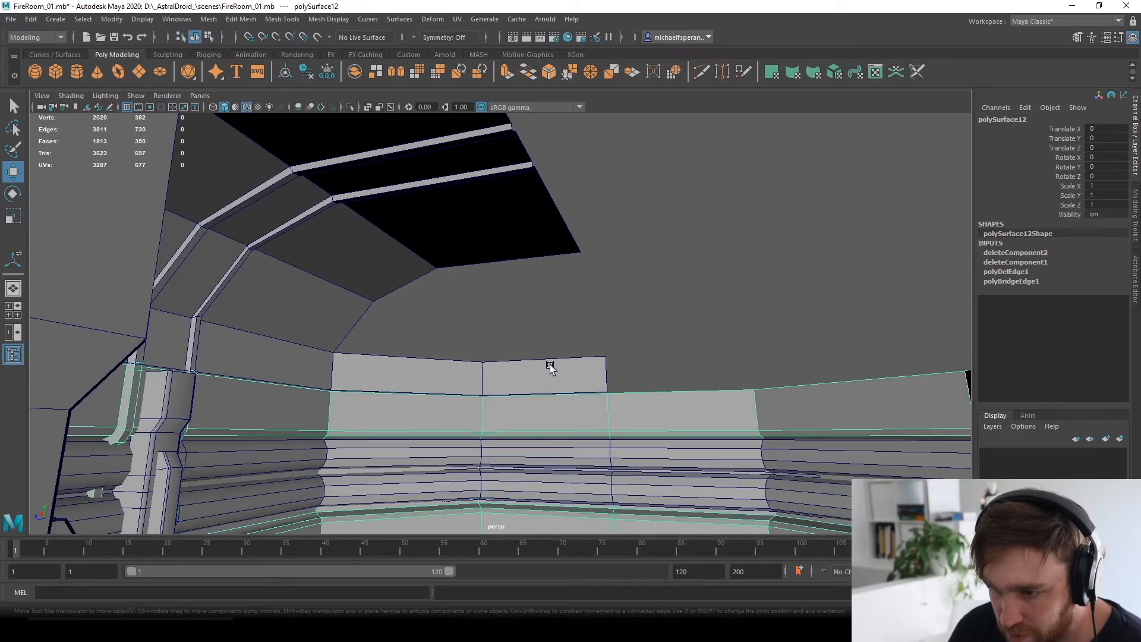
Extrude the top edge of the ceiling mesh's end-wall panel beside the corner twice, curving it upward and inward to ceiling height.
left_click_drag(570, 370, 545, 428, "alt")
scroll(549, 422, "up", 4)
middle_click_drag(560, 411, 599, 194, "alt")
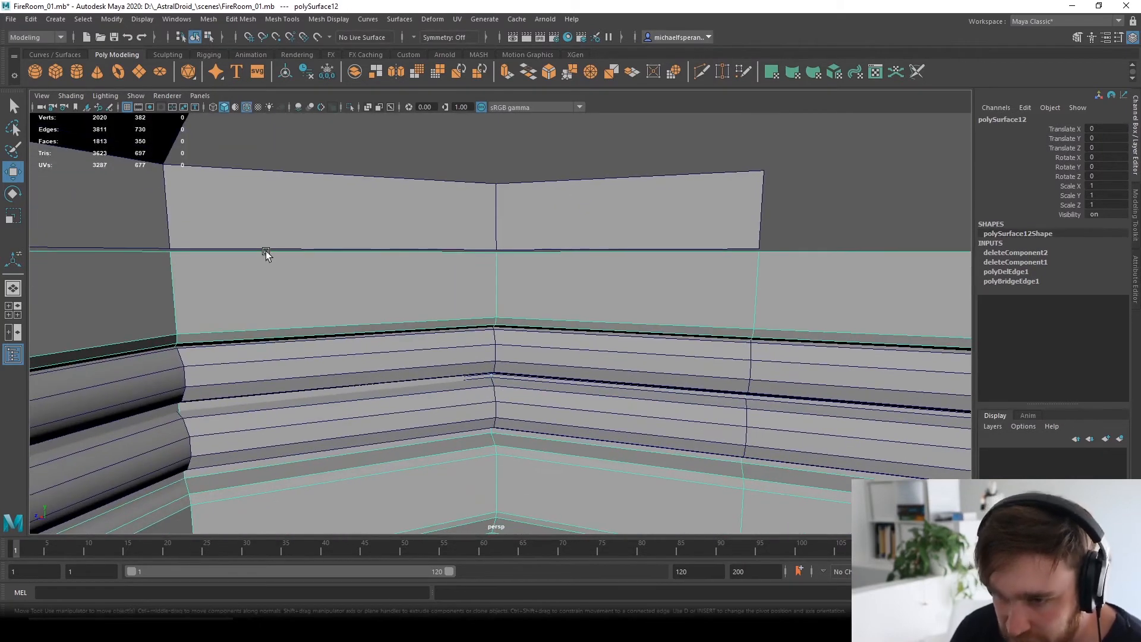
left_click(273, 214)
right_click_drag(273, 214, 274, 182)
left_click_drag(332, 224, 292, 352, "alt")
left_click(561, 280)
left_click_drag(561, 281, 545, 308, "alt")
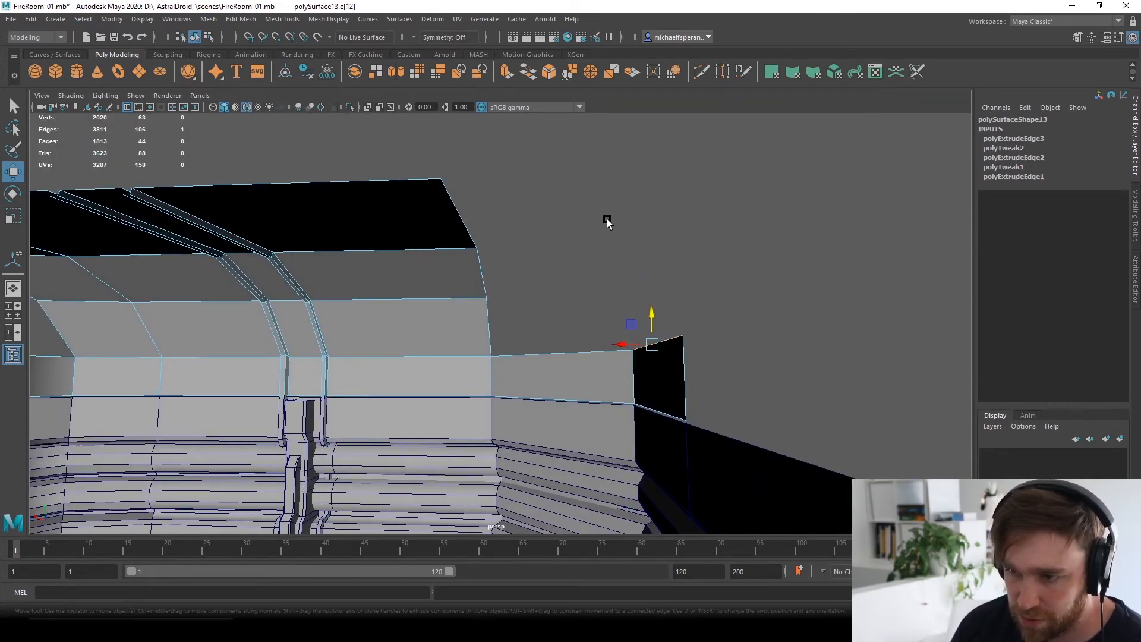
left_click(573, 206)
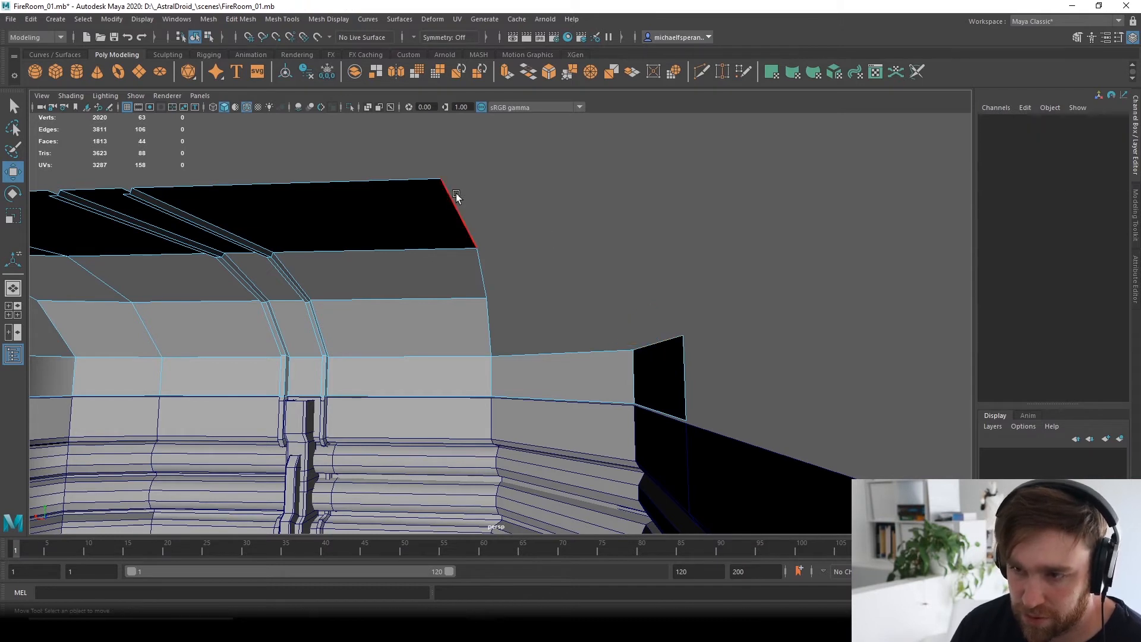
left_click(662, 344)
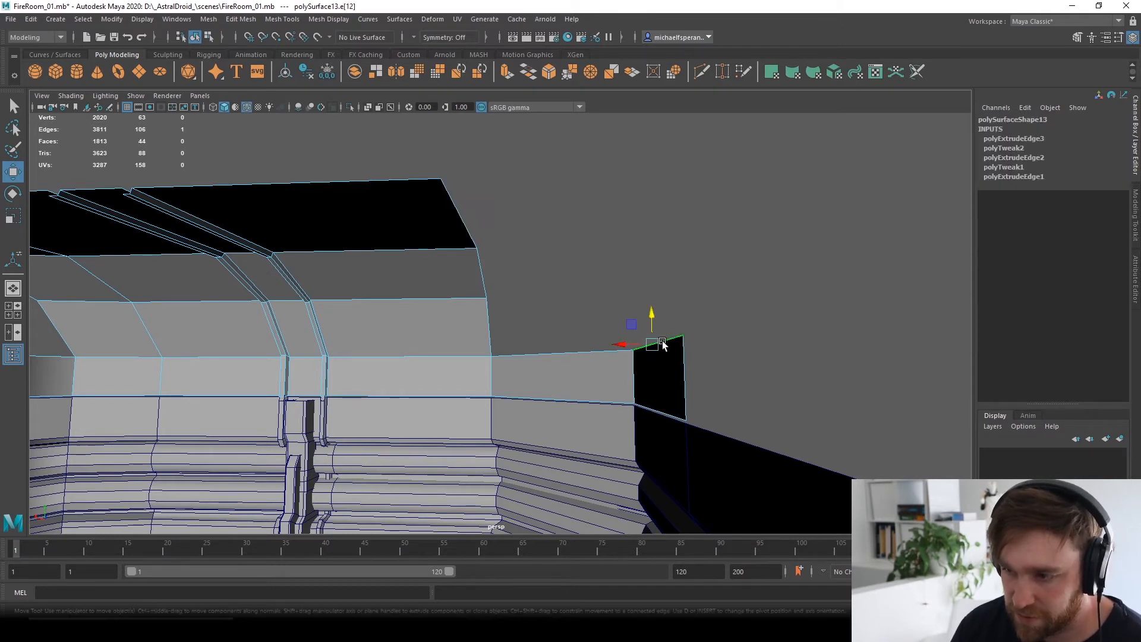
left_click(506, 73)
left_click_drag(664, 350, 576, 215)
key("ctrl+e")
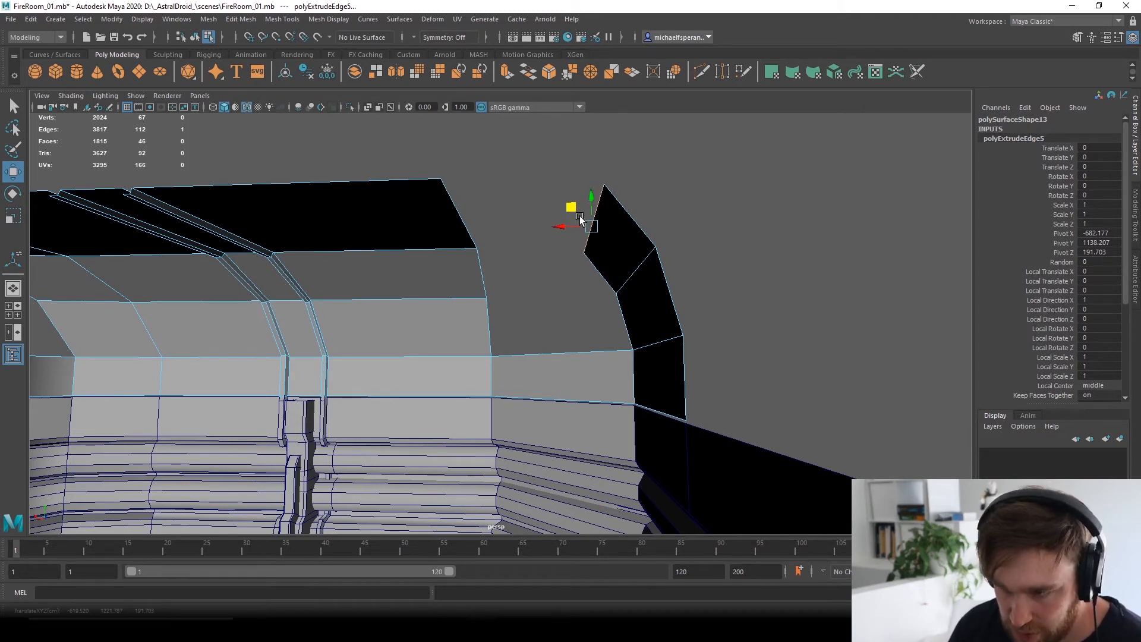
Bridge the extruded end-wall strip's uppermost side edge to the open end edge of the ceiling's top panel.
left_click(463, 220, "shift")
key("space")
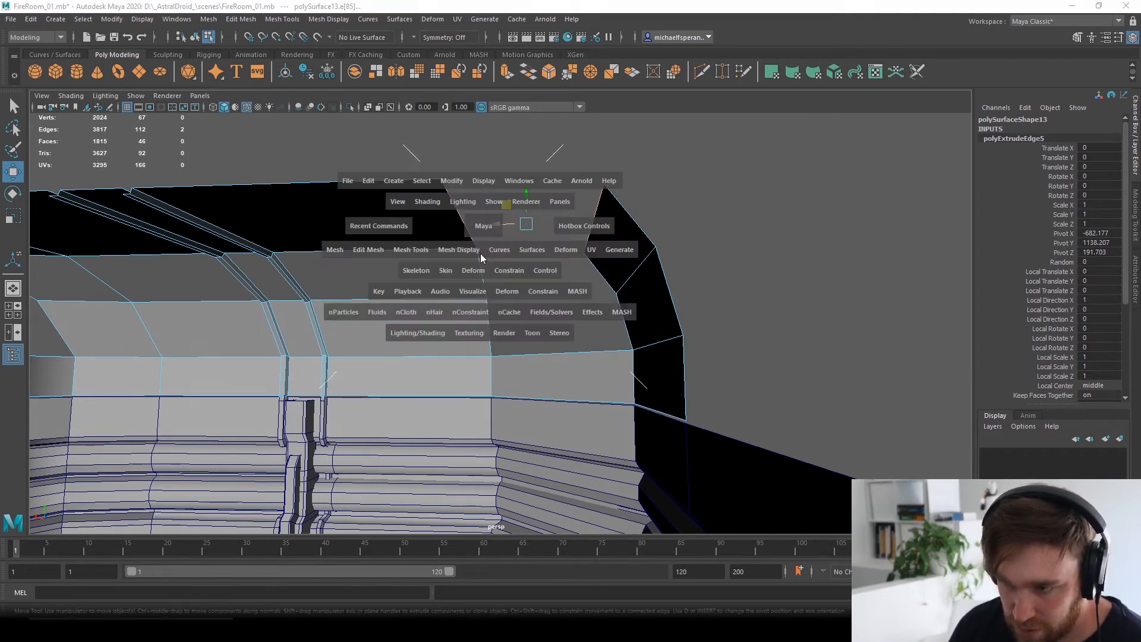
left_click(362, 249)
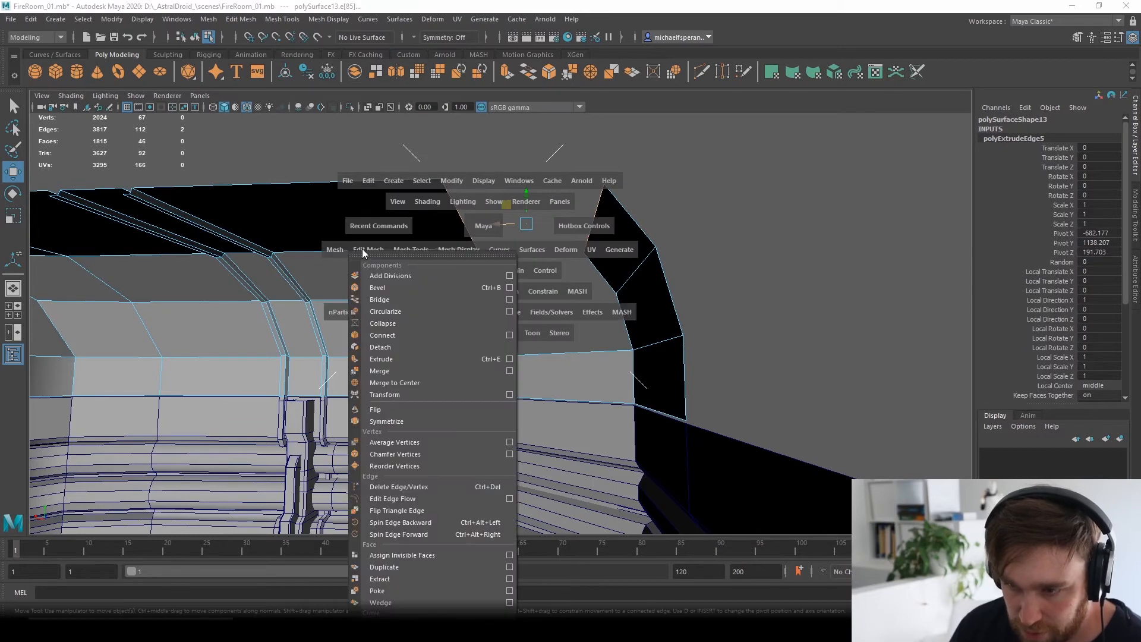
left_click(389, 302)
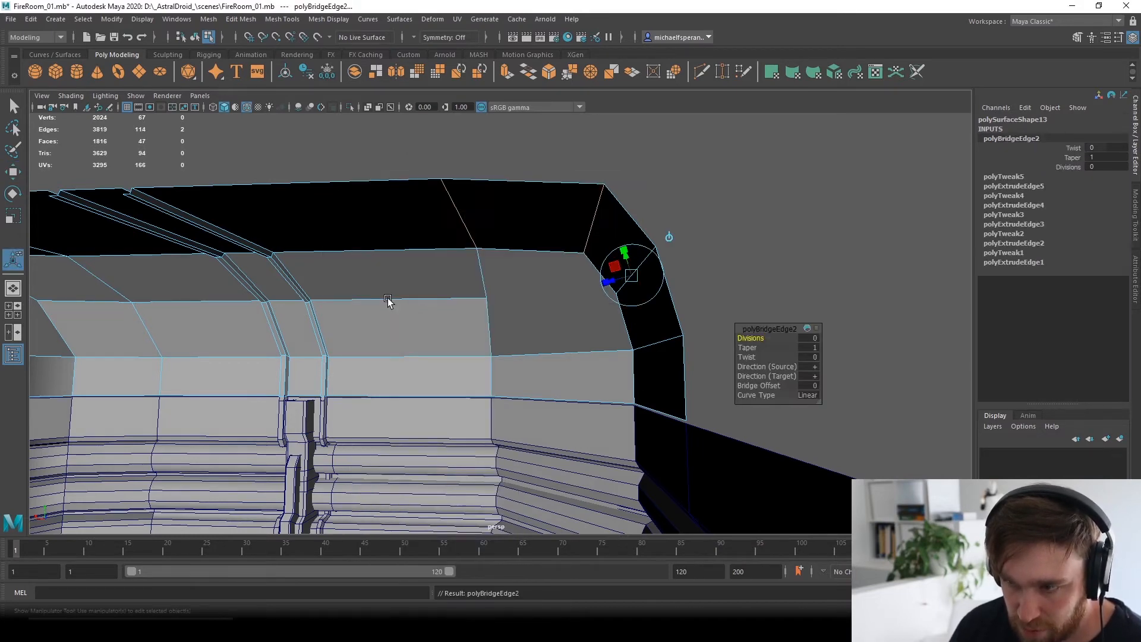
mouse_move(657, 247)
left_mouse_down("alt")
mouse_move(665, 271)
mouse_move(648, 258)
left_mouse_up("alt")
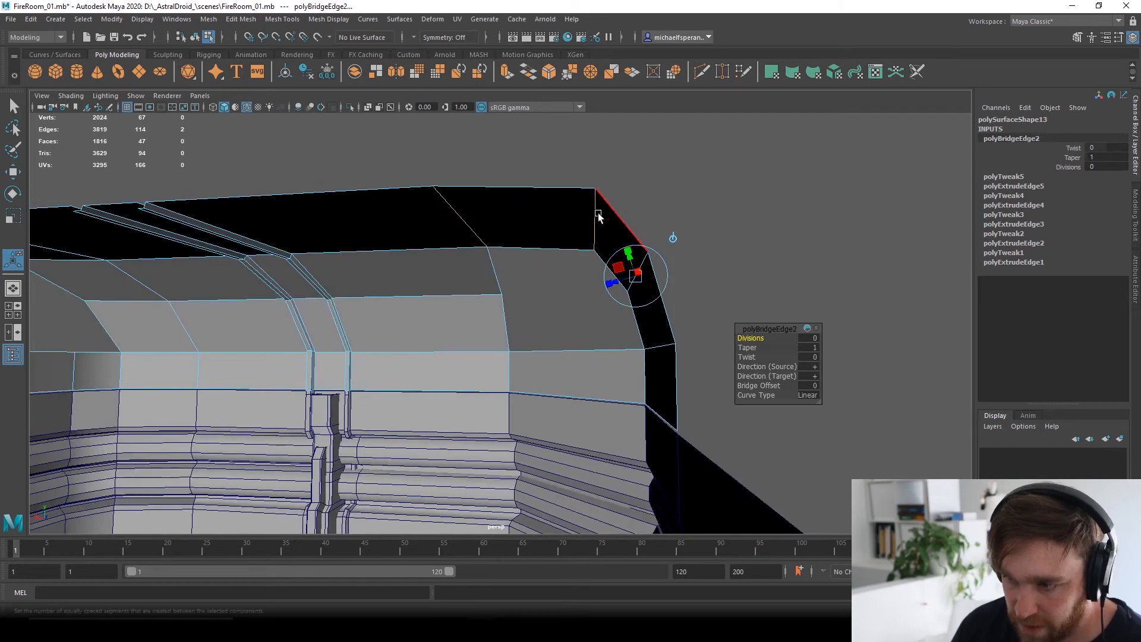
Reposition the end-wall strip's two upper cross edges to smooth its curve into the ceiling.
right_click_drag(593, 215, 595, 188)
left_click(617, 277)
left_click_drag(617, 277, 698, 298, "alt")
key("w")
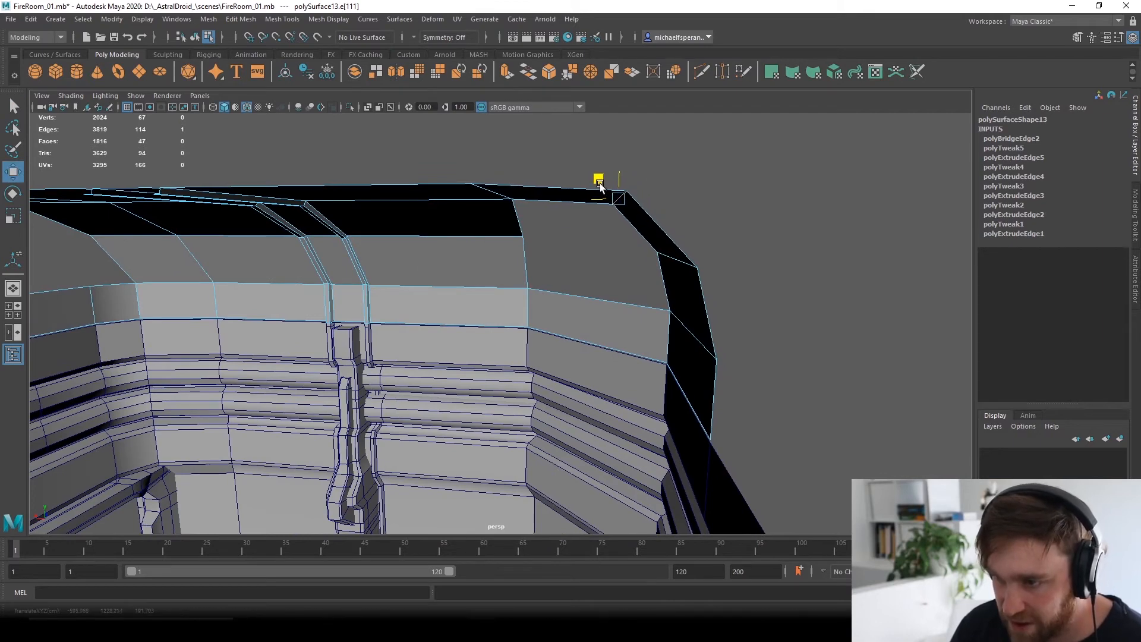
left_click_drag(591, 178, 658, 283, "alt")
left_click(688, 284)
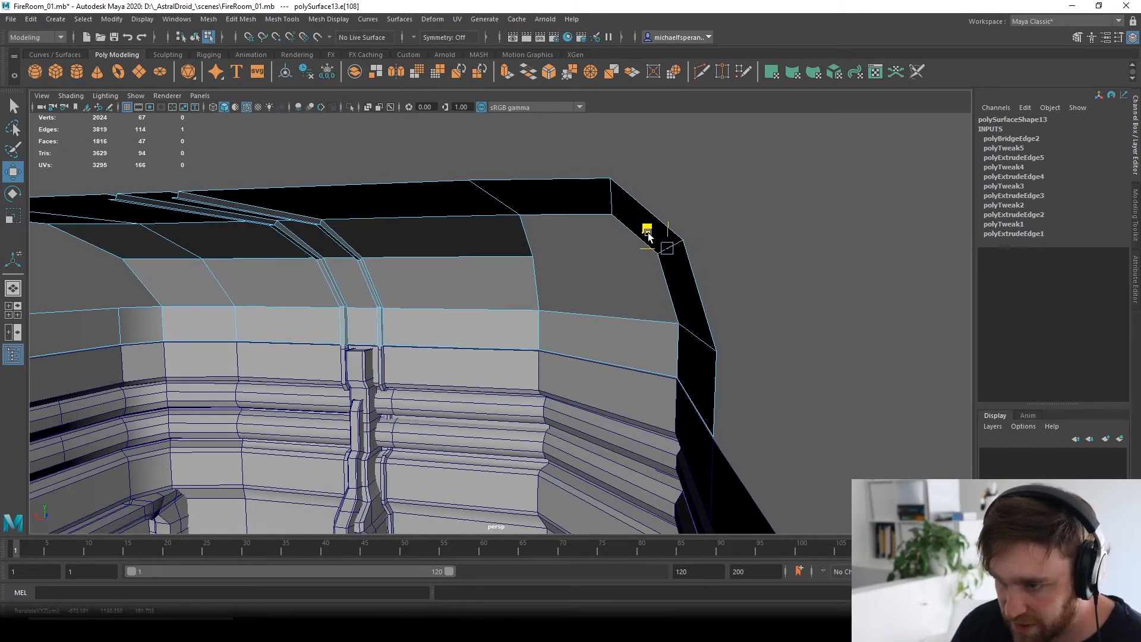
left_click_drag(652, 237, 745, 265, "alt")
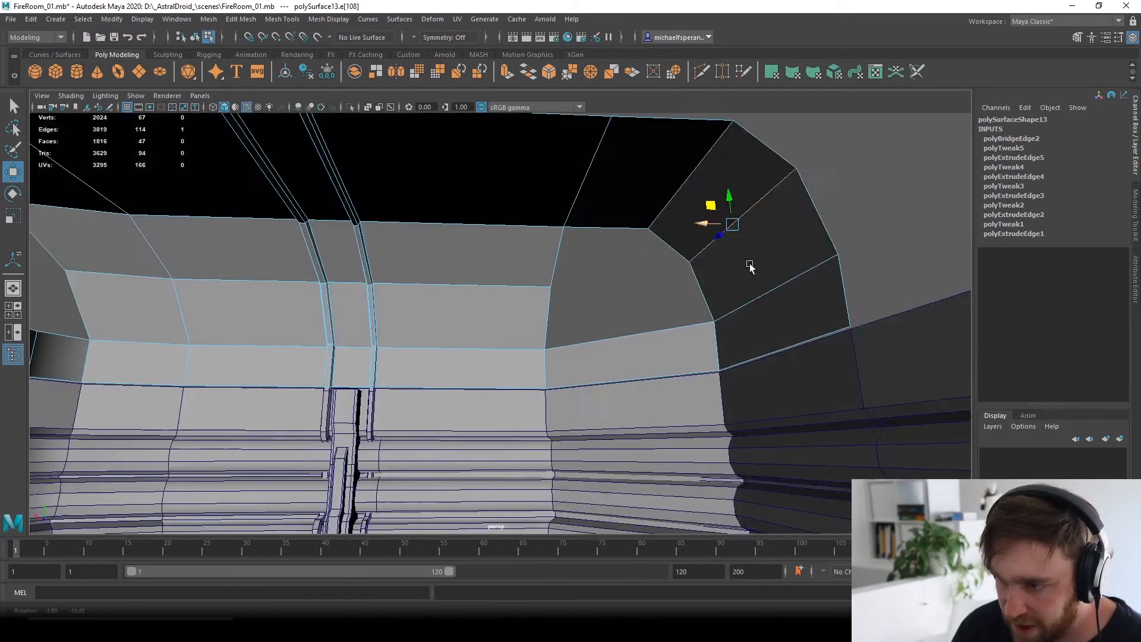
Bridge the facing side edges just above the corner's wall panel to close the lower part of the ceiling gap.
mouse_move(606, 285)
left_mouse_down("alt")
mouse_move(683, 258)
mouse_move(697, 303)
mouse_move(729, 268)
mouse_move(682, 247)
mouse_move(698, 262)
mouse_move(657, 305)
mouse_move(606, 305)
left_mouse_up("alt")
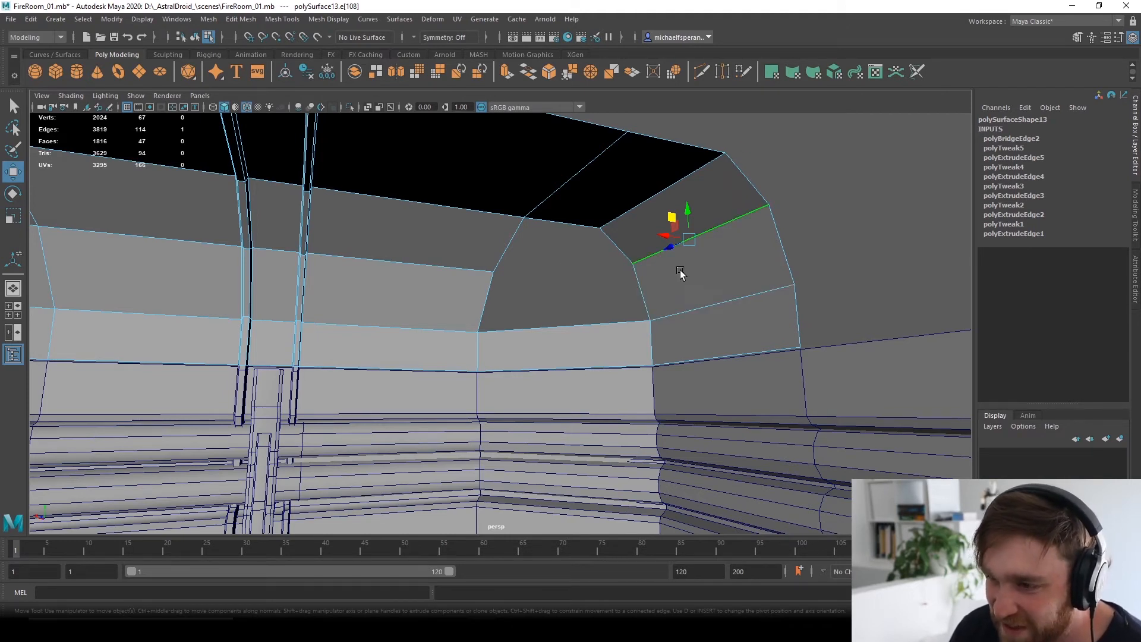
right_click_drag(668, 292, 670, 263)
left_click(648, 296)
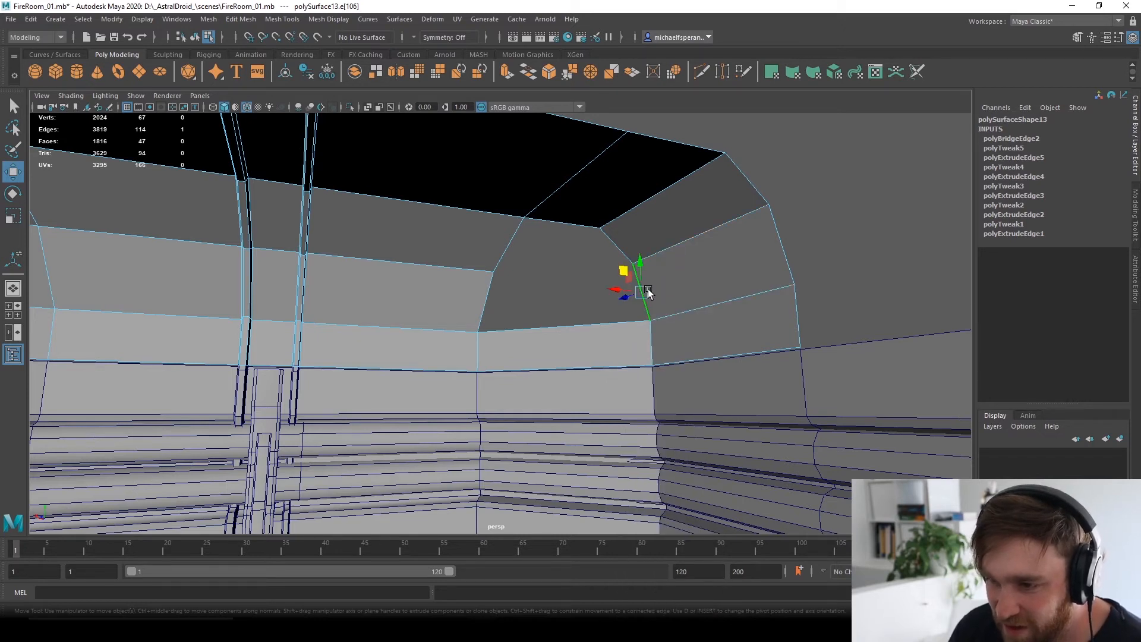
left_click(478, 303, "shift")
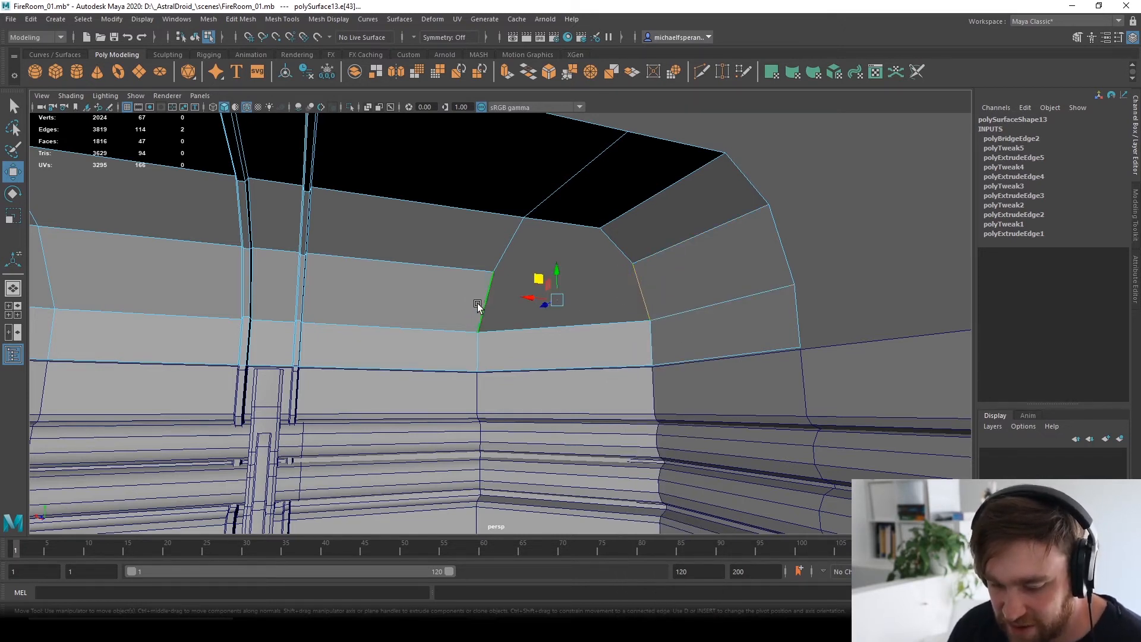
key("g")
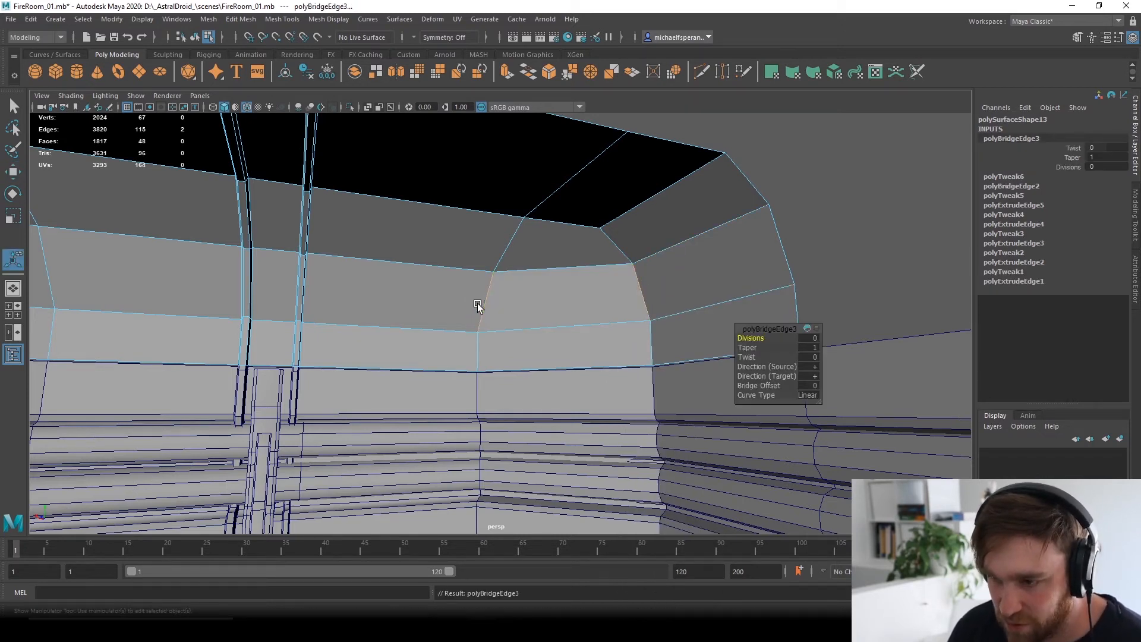
Fill the remaining four-sided hole at the ceiling corner with a face.
double_click(617, 248)
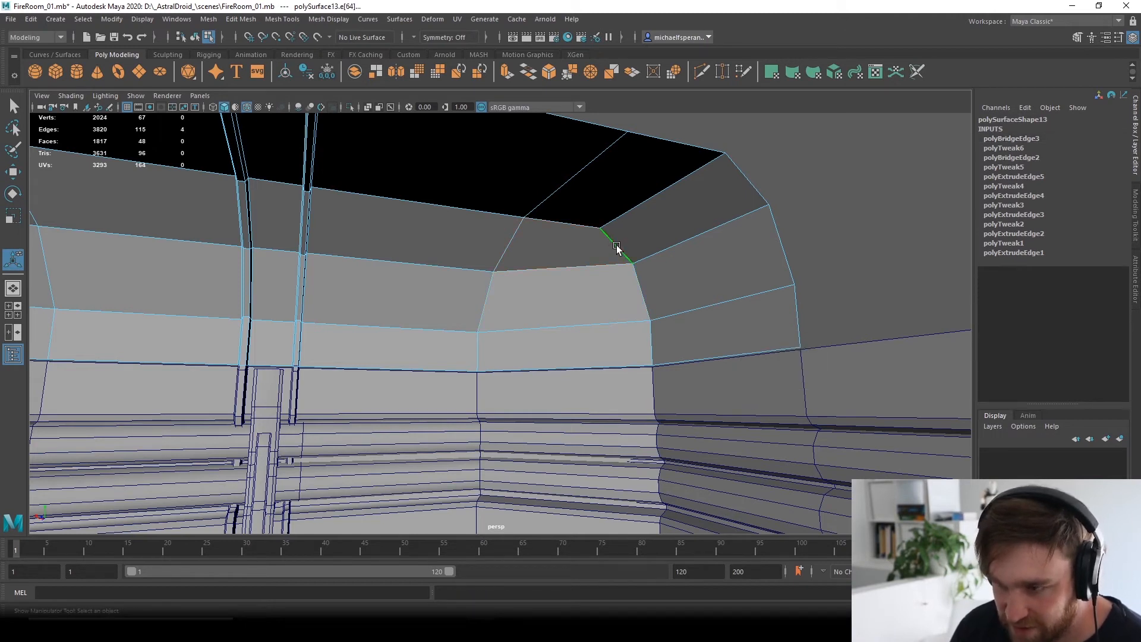
key("space")
left_click(497, 274)
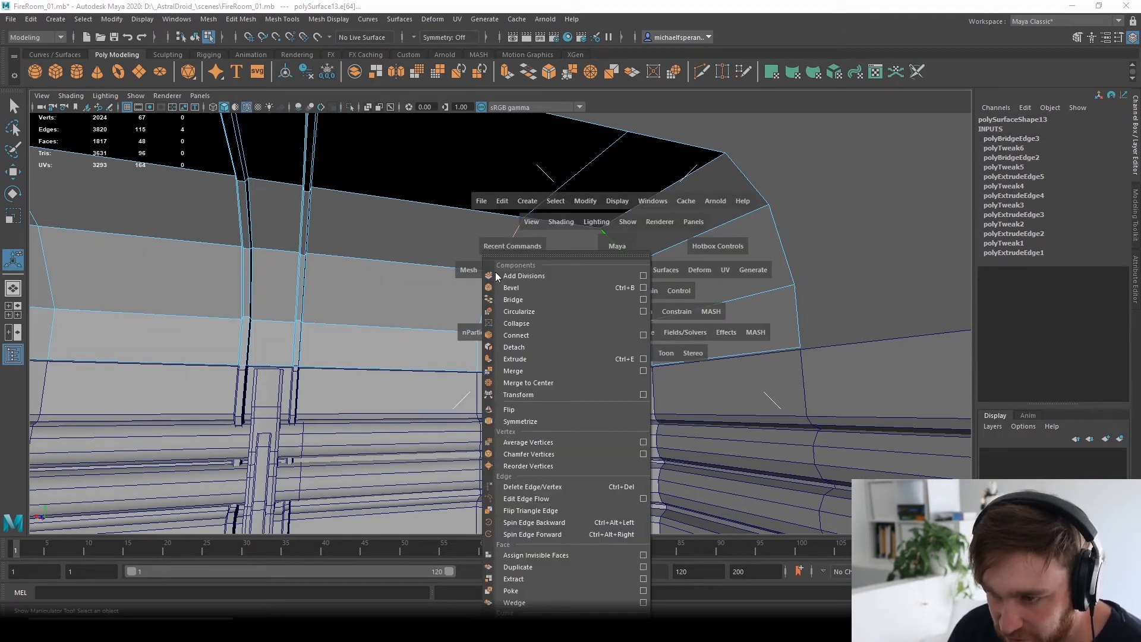
left_click(469, 270)
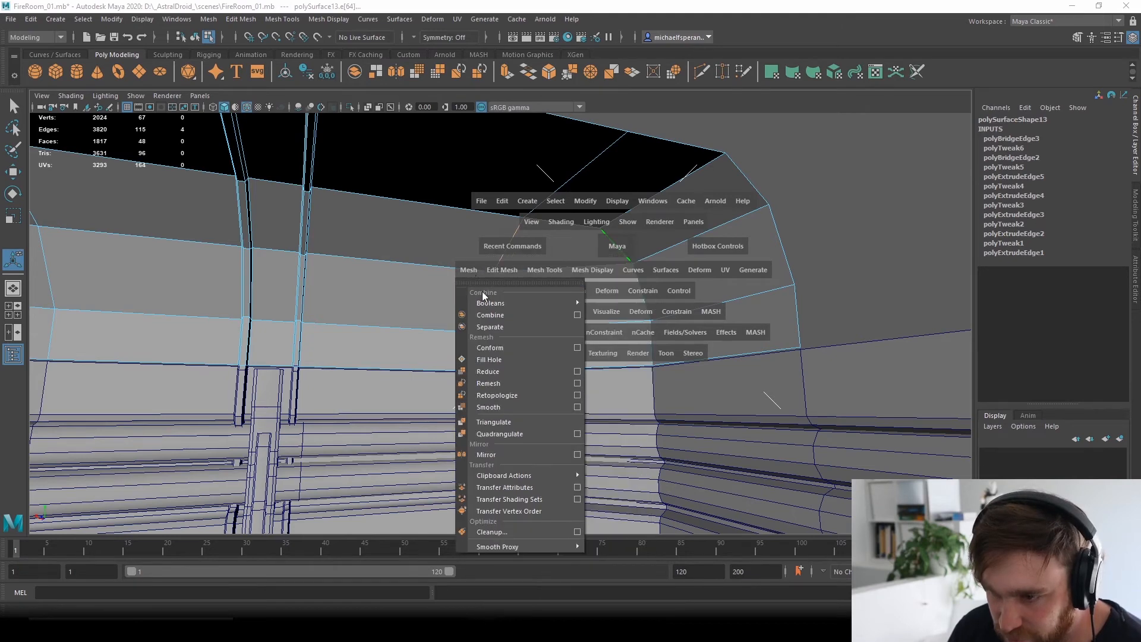
left_click(489, 359)
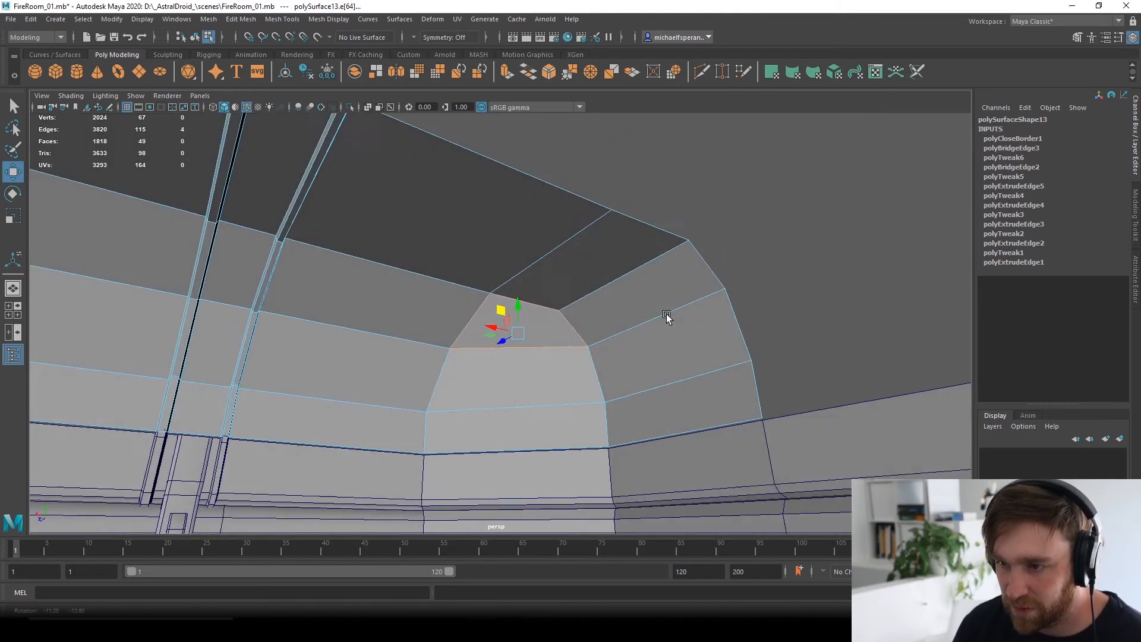
left_click_drag(666, 315, 644, 327, "alt")
scroll(645, 325, "up", 3)
middle_click_drag(647, 320, 791, 186, "alt")
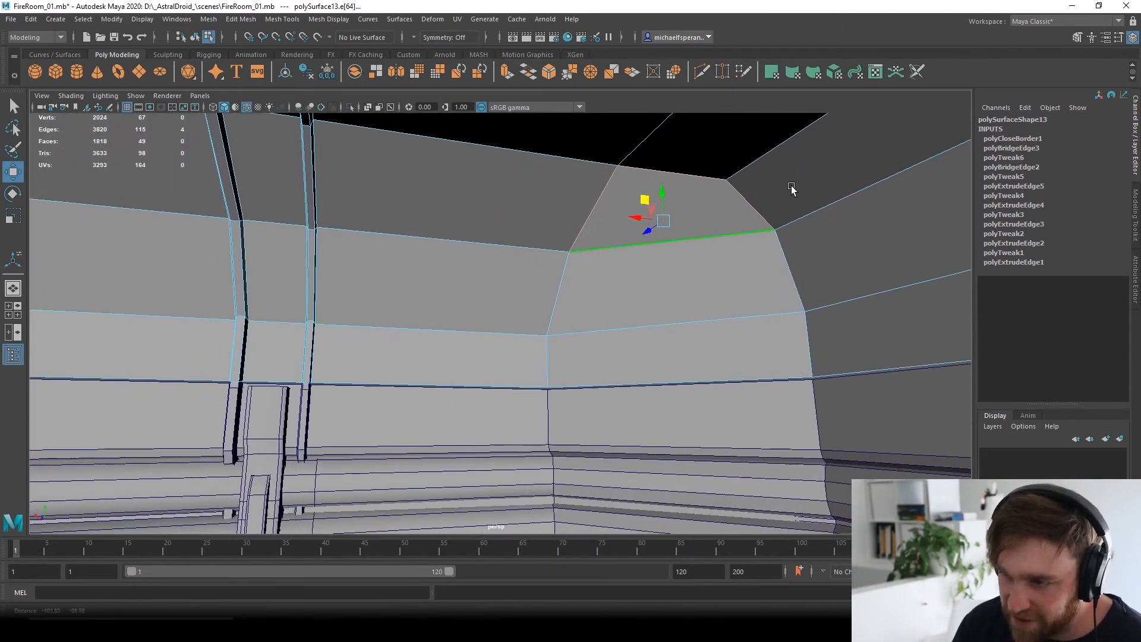
Return to object mode, turn off the wireframe overlay on shaded surfaces, and inspect the shading of the filled ceiling corner.
middle_click_drag(680, 205, 555, 291, "alt")
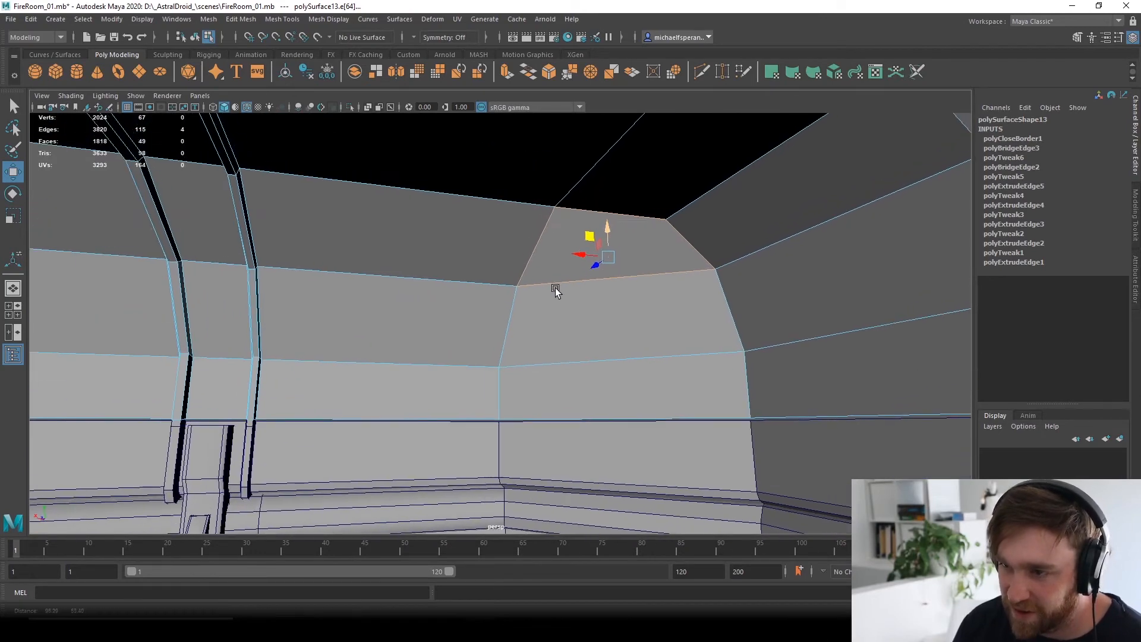
left_click_drag(555, 290, 599, 259, "alt")
middle_click_drag(610, 334, 802, 248, "alt")
left_click_drag(713, 324, 665, 299, "alt")
right_click_drag(660, 258, 782, 243)
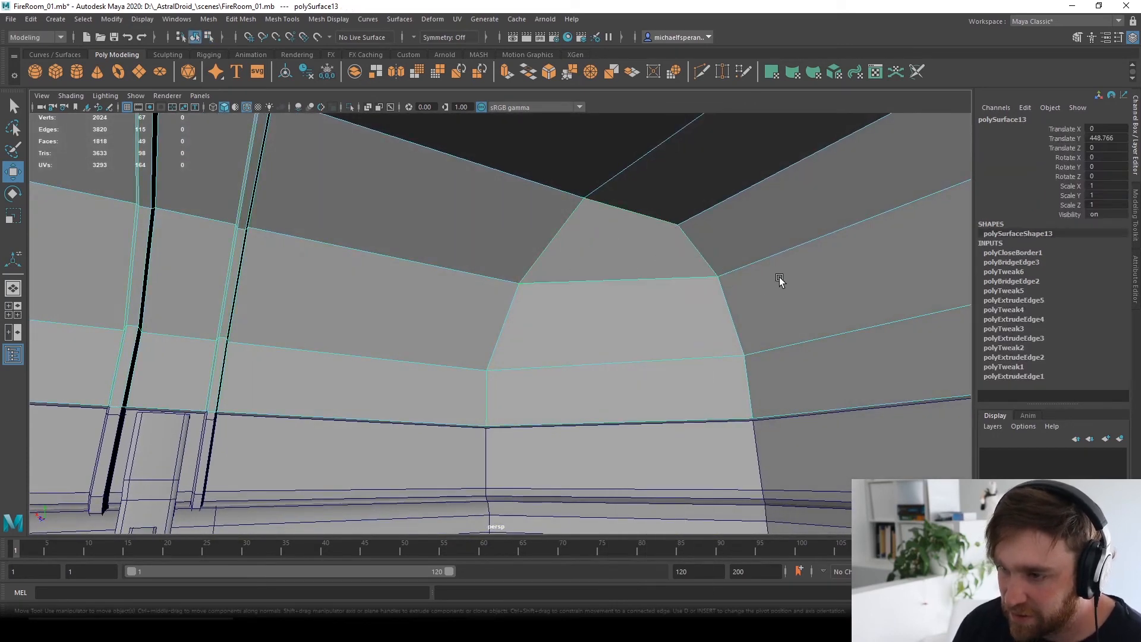
left_click_drag(779, 279, 709, 358, "alt")
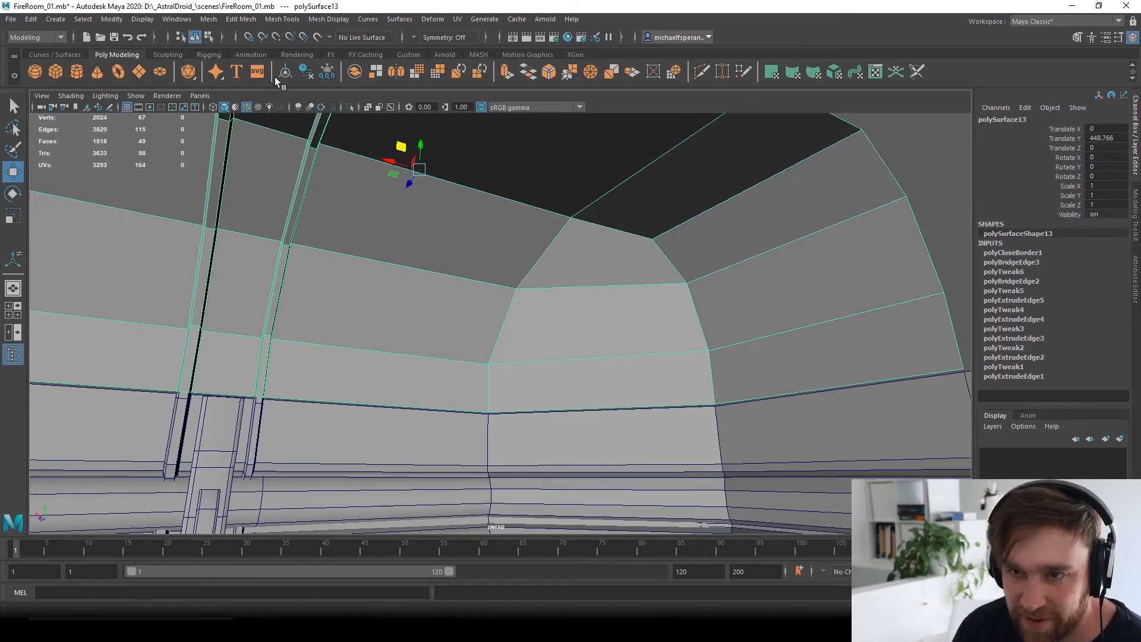
left_click(247, 110)
left_click(248, 110)
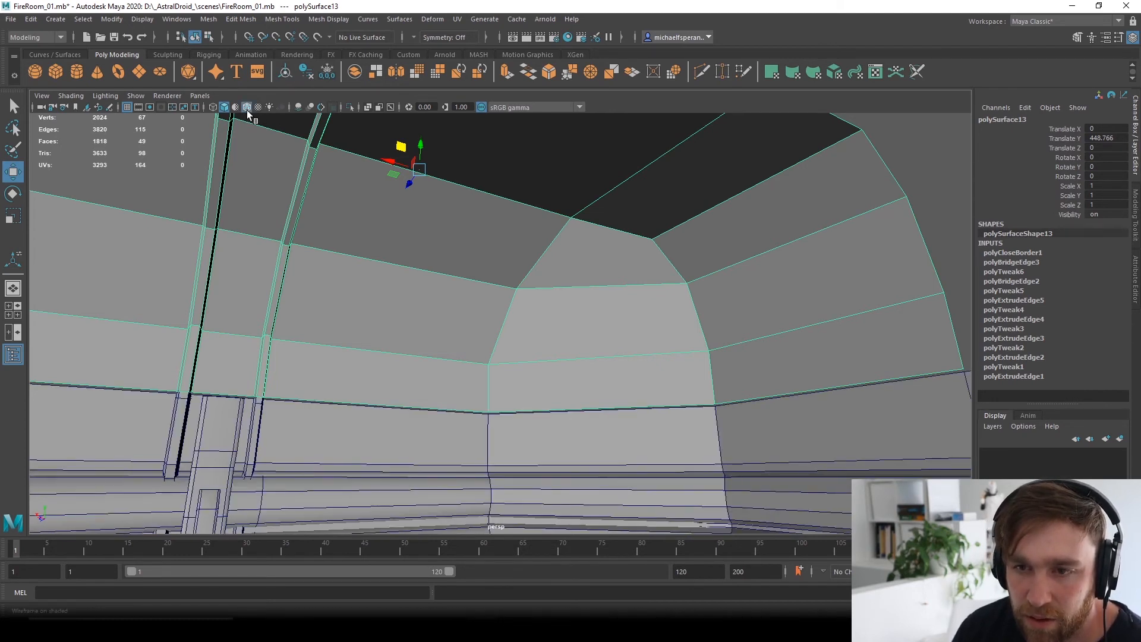
left_click(248, 109)
left_click(926, 192)
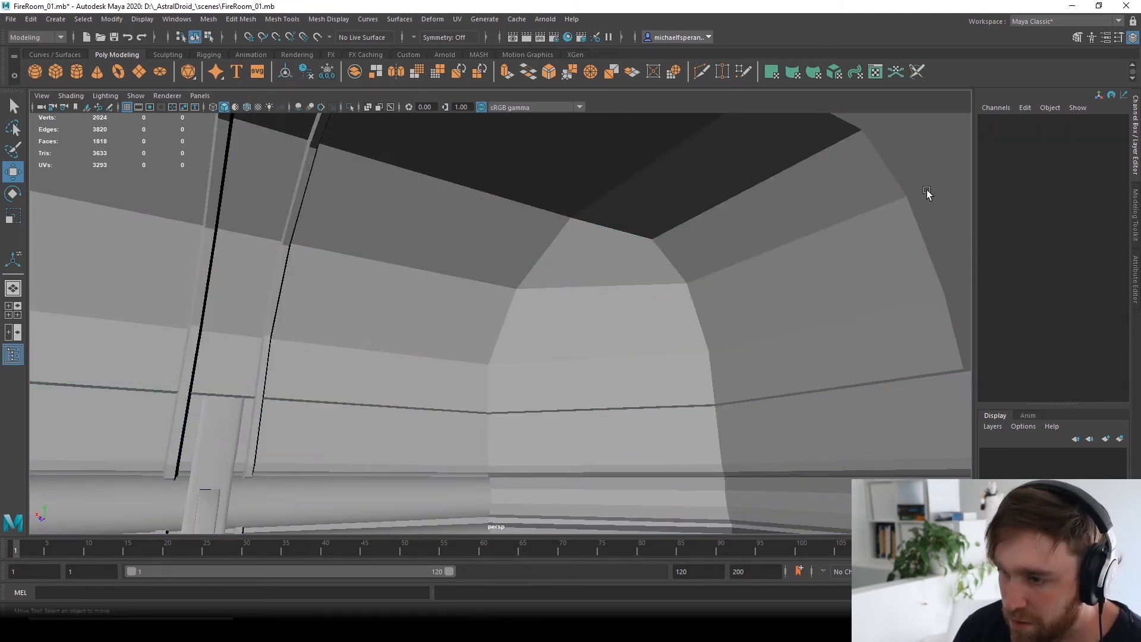
left_click_drag(925, 190, 517, 375, "alt")
scroll(387, 291, "up", 3)
scroll(398, 244, "down", 3)
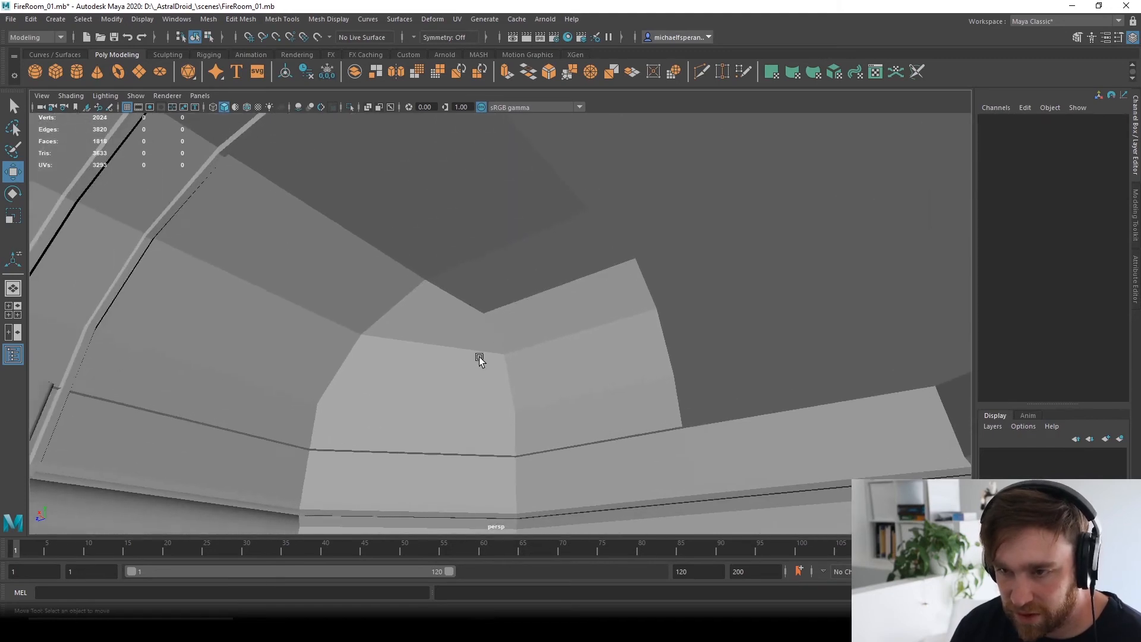
Adjust the upper vertex of the filled ceiling corner, sliding it along the long edge of the top panel.
left_click(456, 273)
right_click(431, 251)
right_click_drag(351, 265, 373, 250)
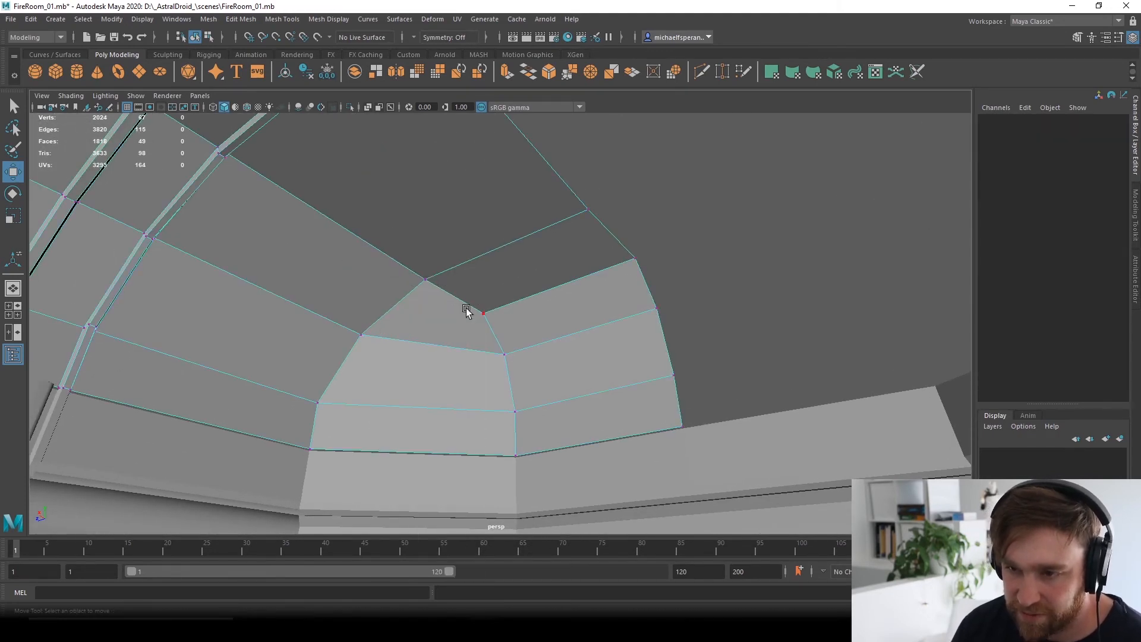
left_click(428, 278)
left_click_drag(412, 256, 478, 270, "alt")
left_click_drag(509, 320, 500, 283, "alt")
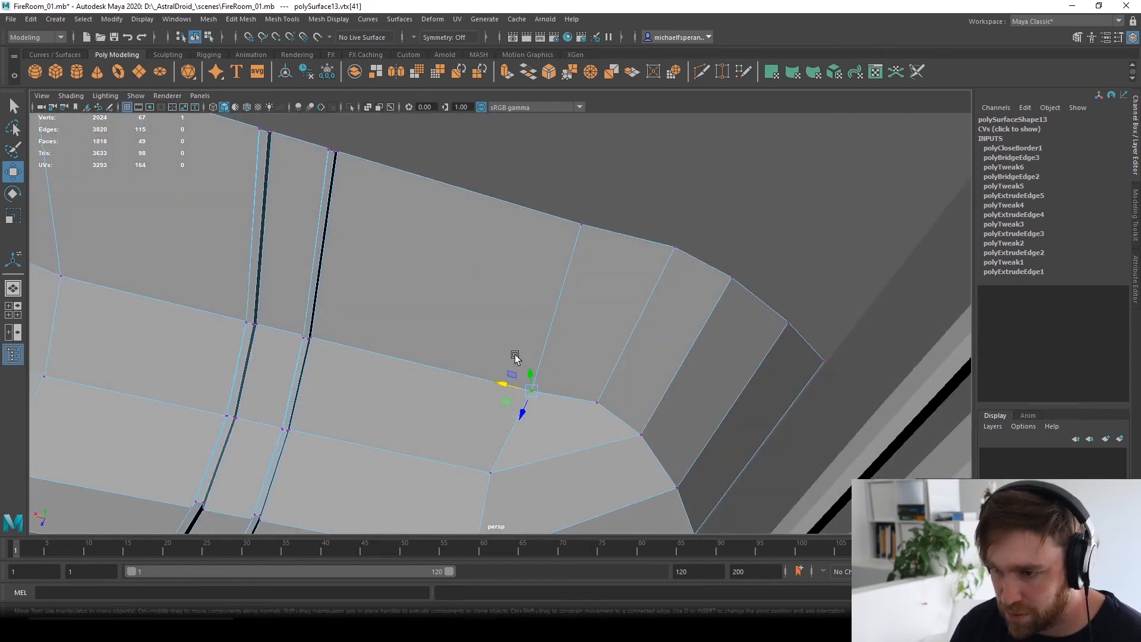
left_click_drag(517, 405, 546, 386, "alt")
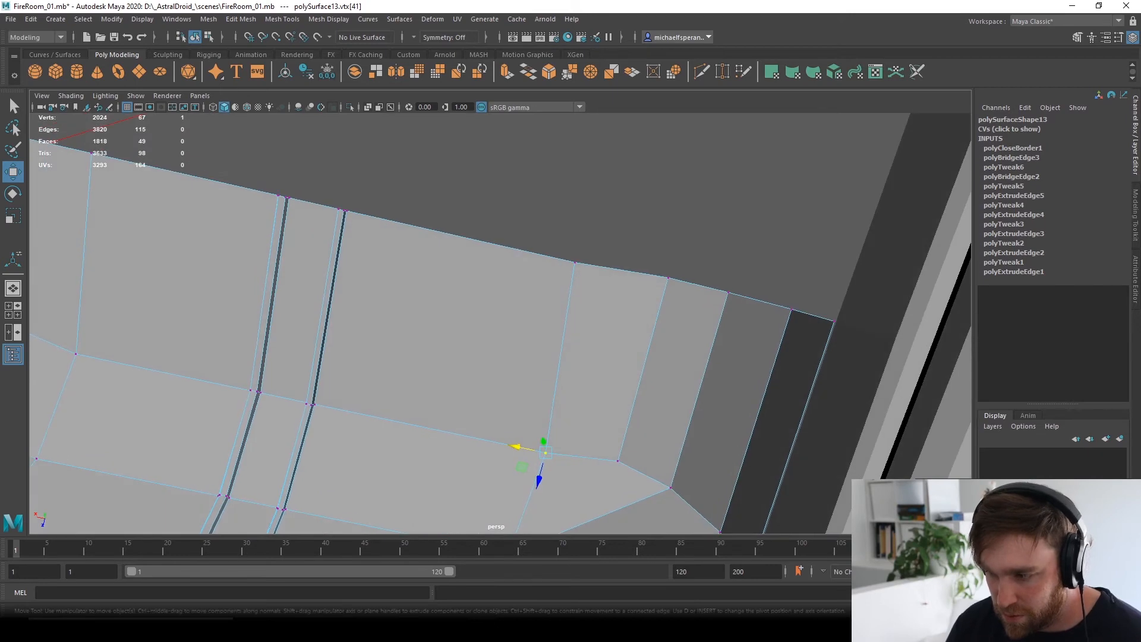
middle_click_drag(612, 440, 579, 194, "alt")
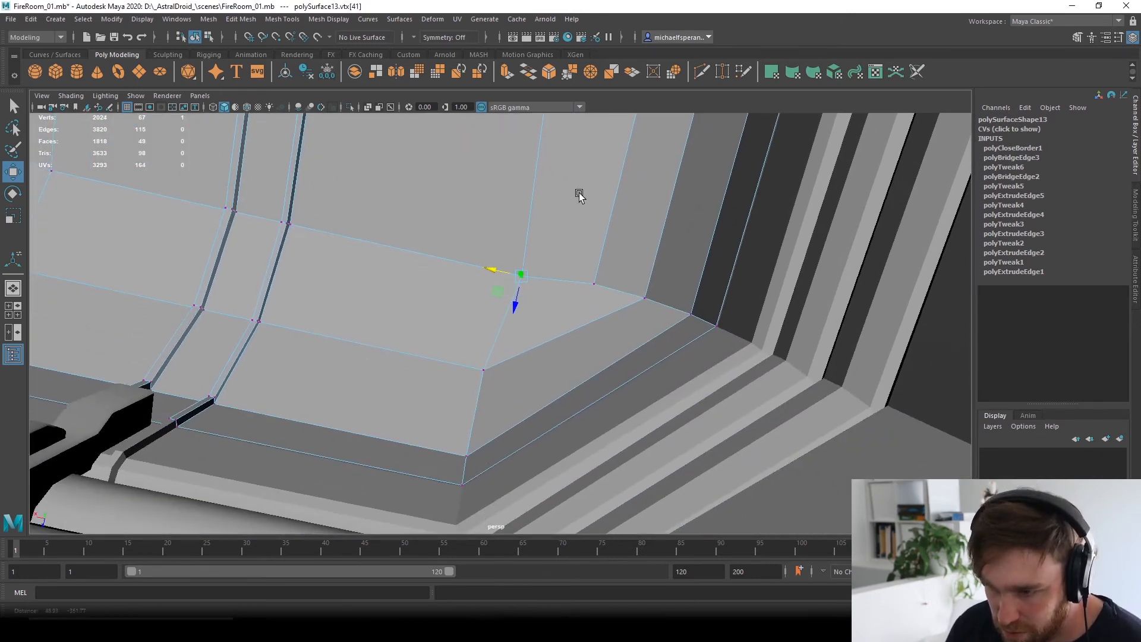
left_click_drag(495, 291, 486, 298)
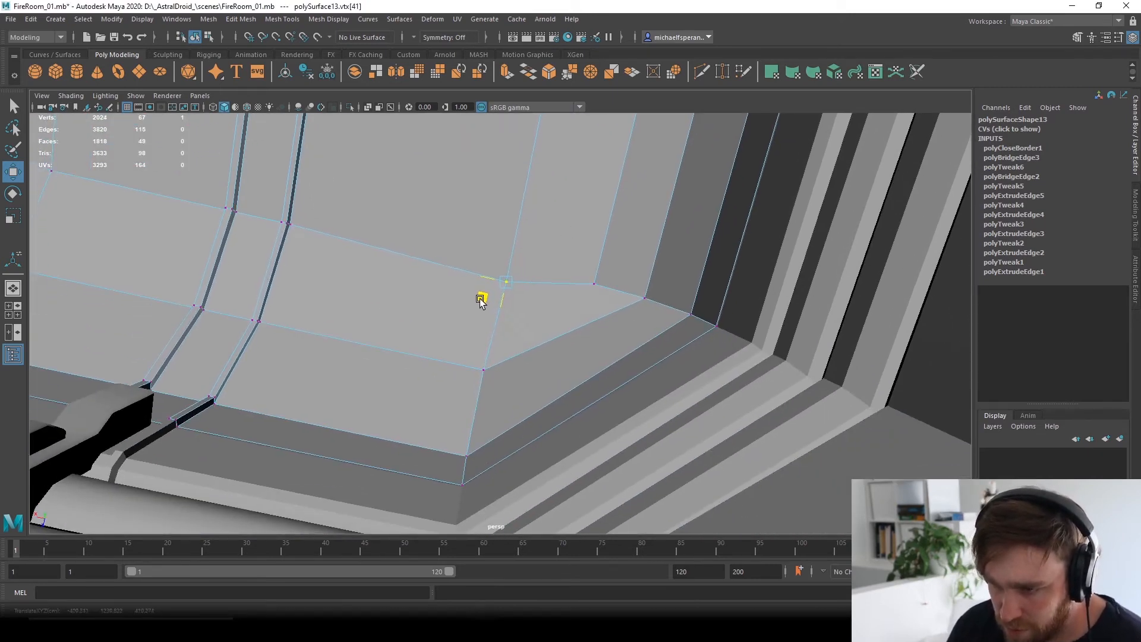
key("ctrl+z")
left_click_drag(491, 270, 485, 268)
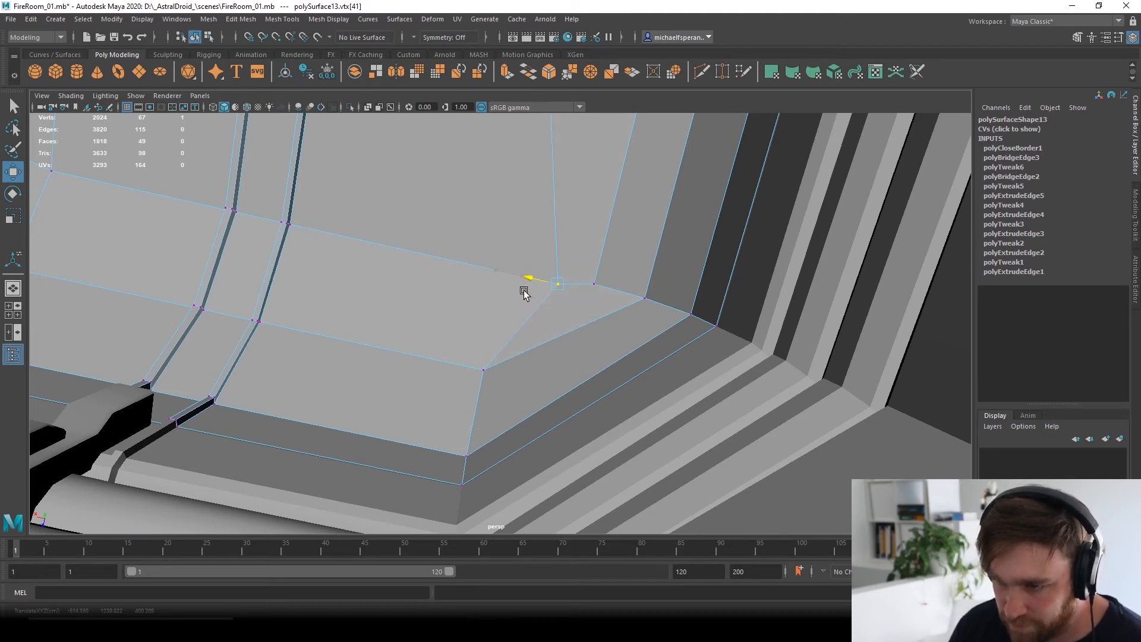
Extrude the top edge of the low wall strip at the opposite ceiling corner straight up to form a new panel.
left_click_drag(503, 282, 455, 319, "alt")
middle_click_drag(454, 320, 598, 382, "alt")
right_click_drag(599, 383, 622, 420, "alt")
left_click_drag(621, 420, 513, 262, "alt")
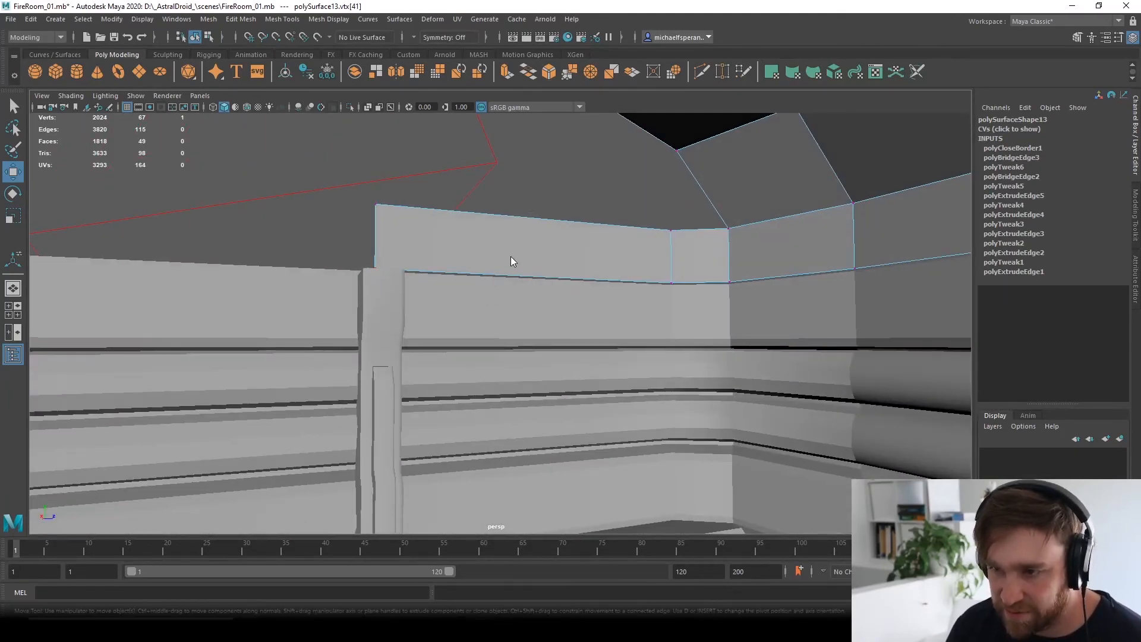
right_click_drag(513, 261, 512, 289)
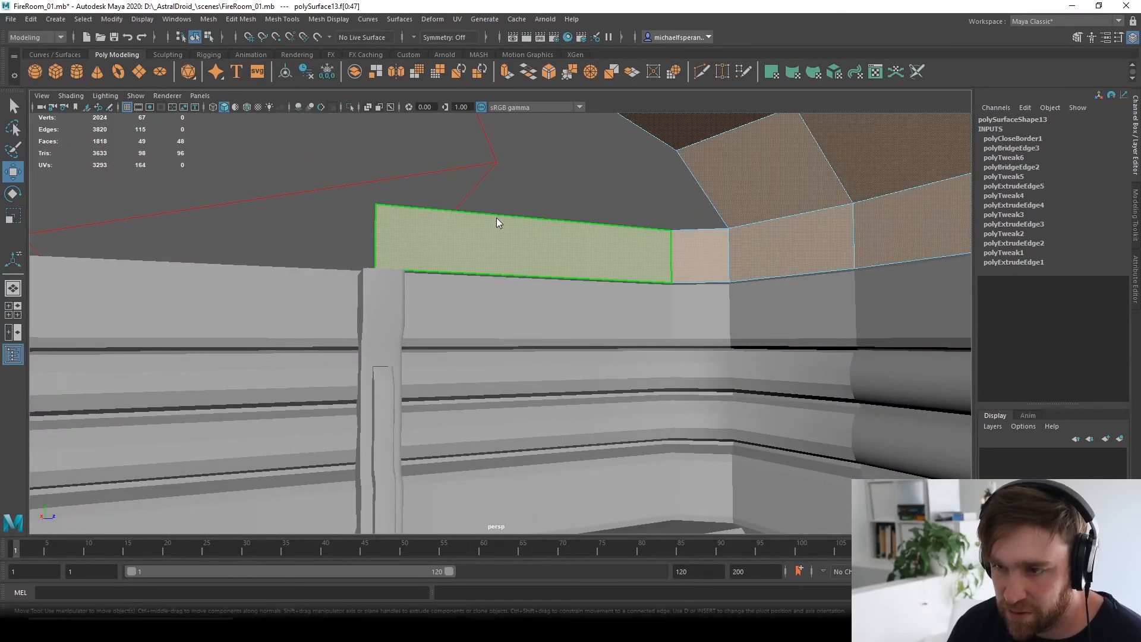
right_click_drag(497, 223, 498, 189)
left_click(521, 219)
left_click_drag(521, 220, 741, 357, "alt")
right_click_drag(723, 369, 729, 366, "alt")
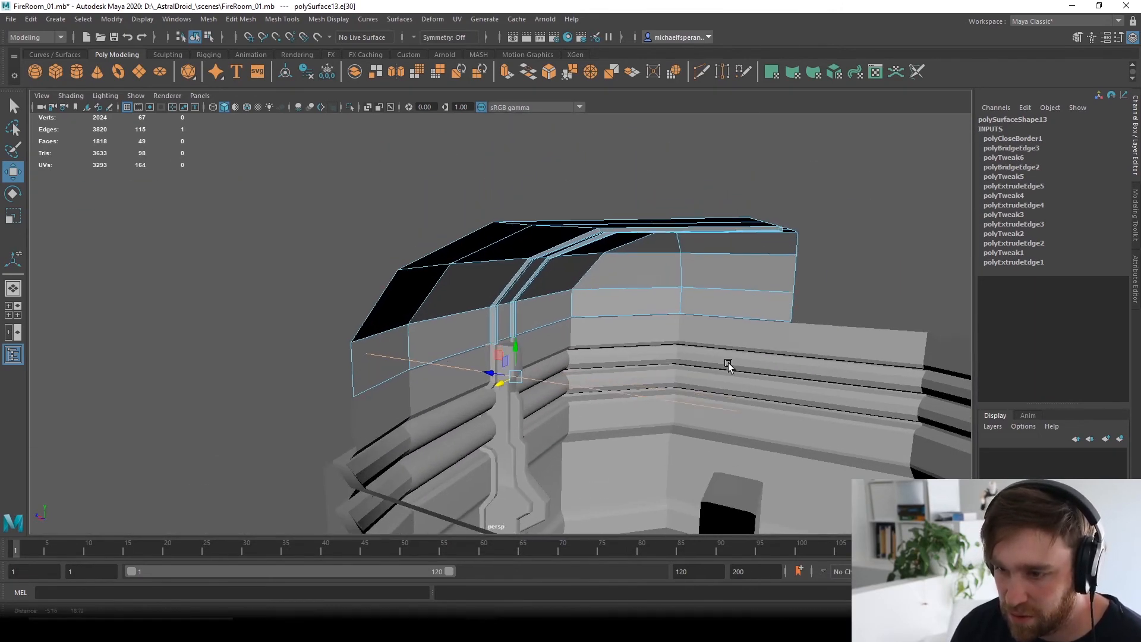
key("f")
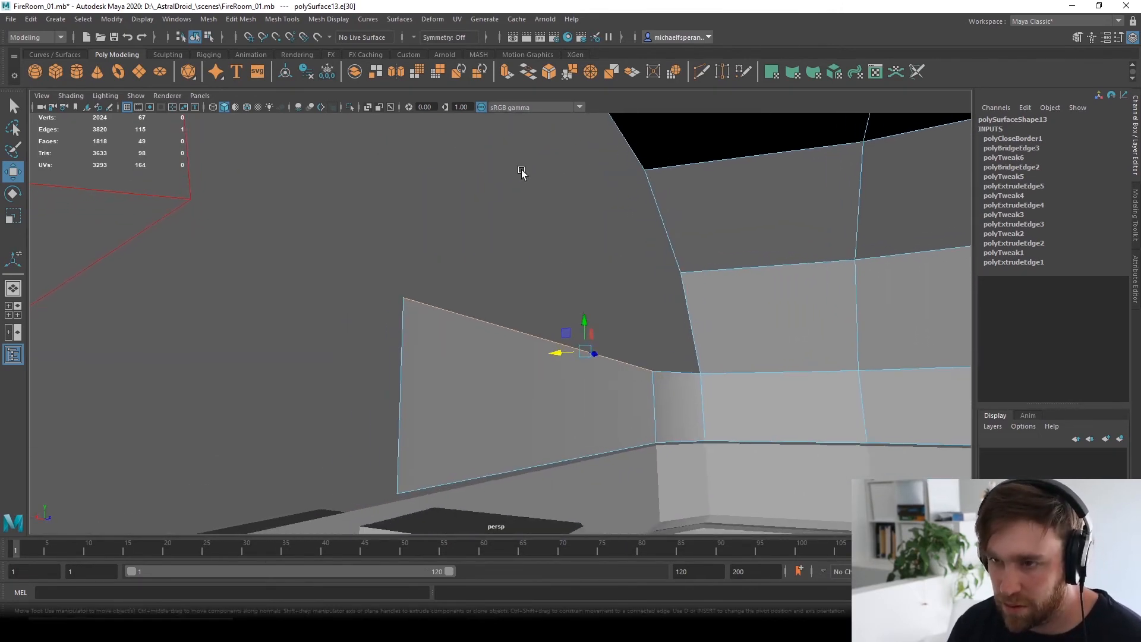
left_click(510, 74)
key("w")
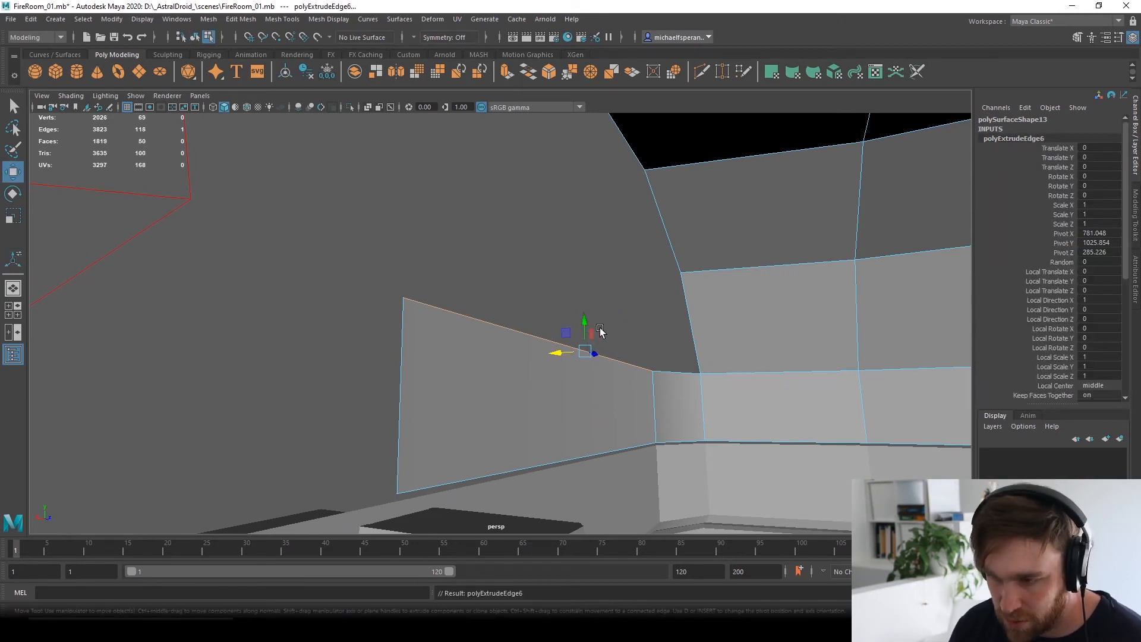
left_click_drag(581, 321, 644, 295)
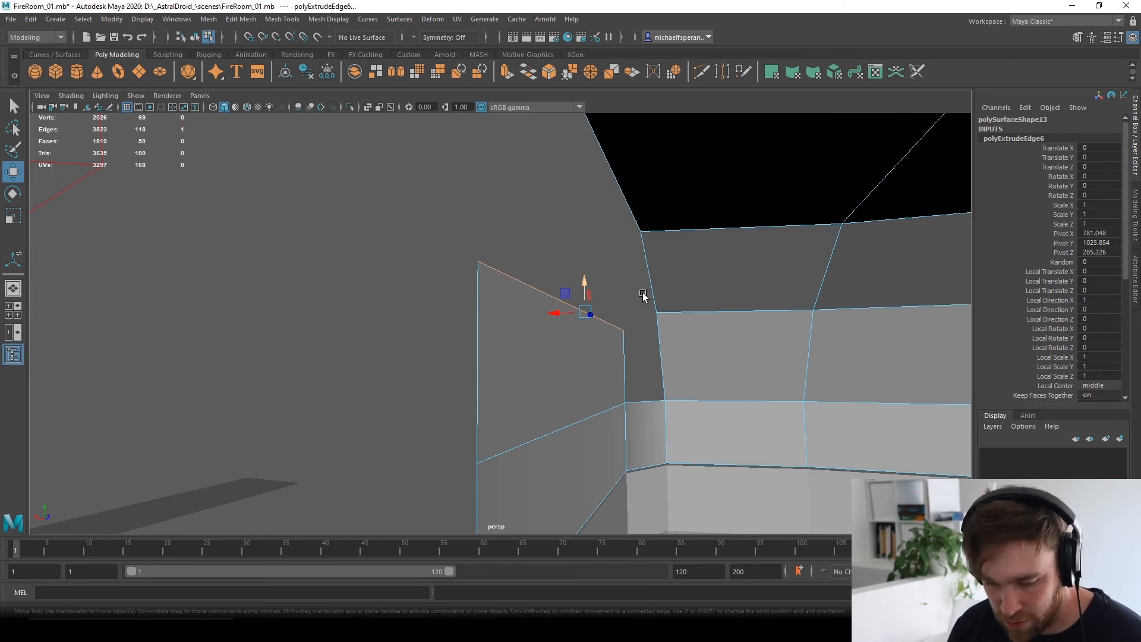
Extrude the new panel's top edge again, moving it up and slightly inward toward the ceiling.
key("ctrl+e")
key("w")
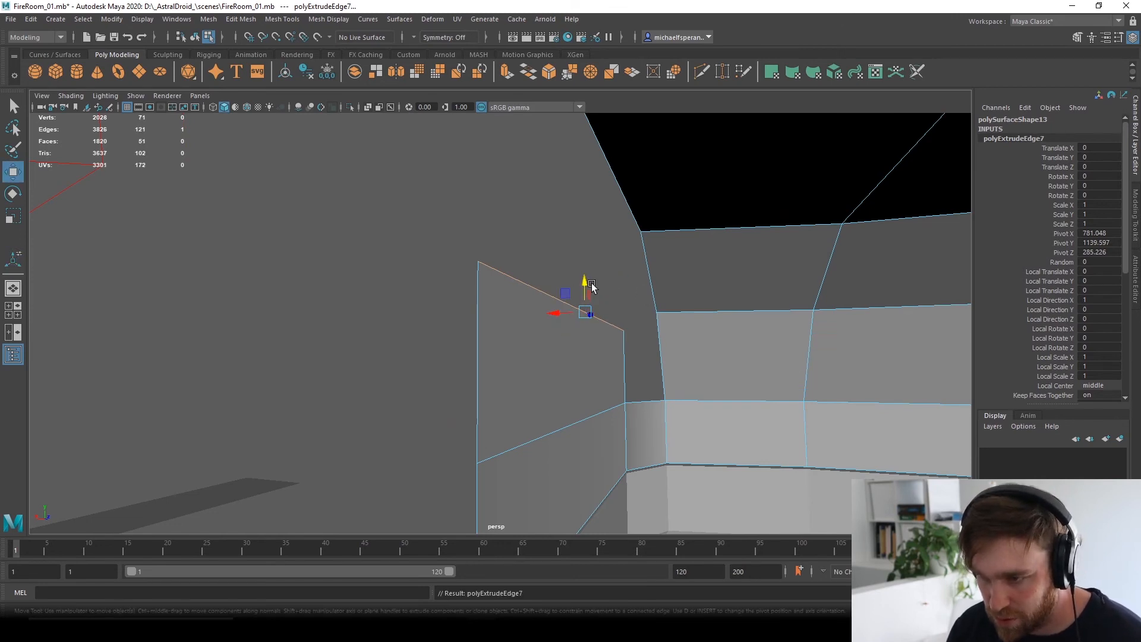
left_click_drag(566, 300, 578, 248)
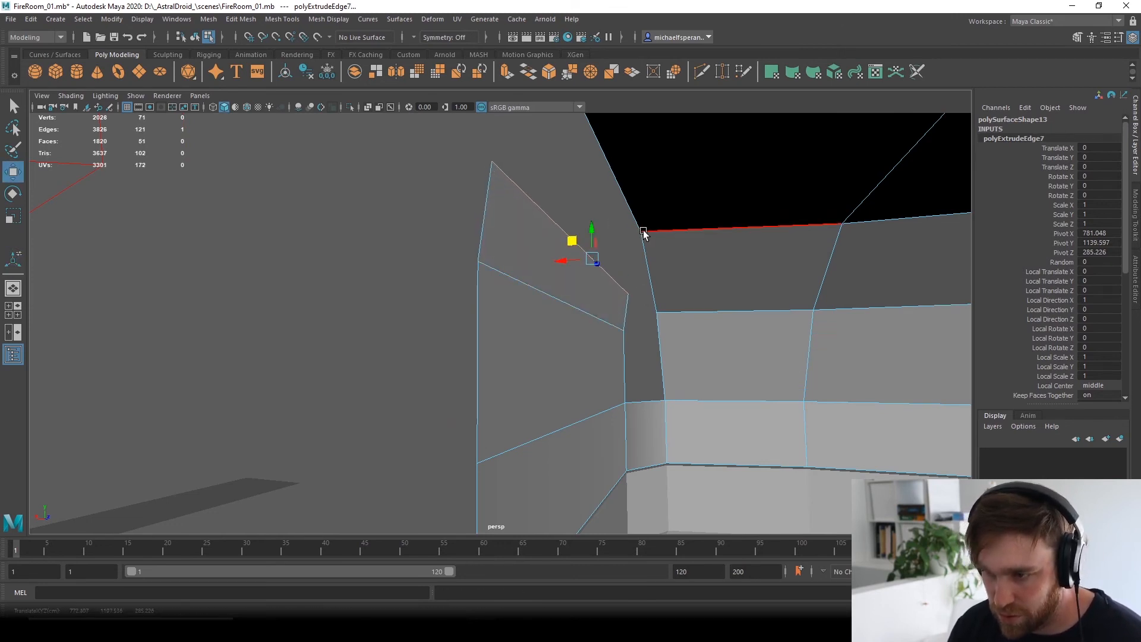
Bridge the extruded strip's top edge to the open end edge of the ceiling's top panel.
left_click(618, 186, "shift")
key("space")
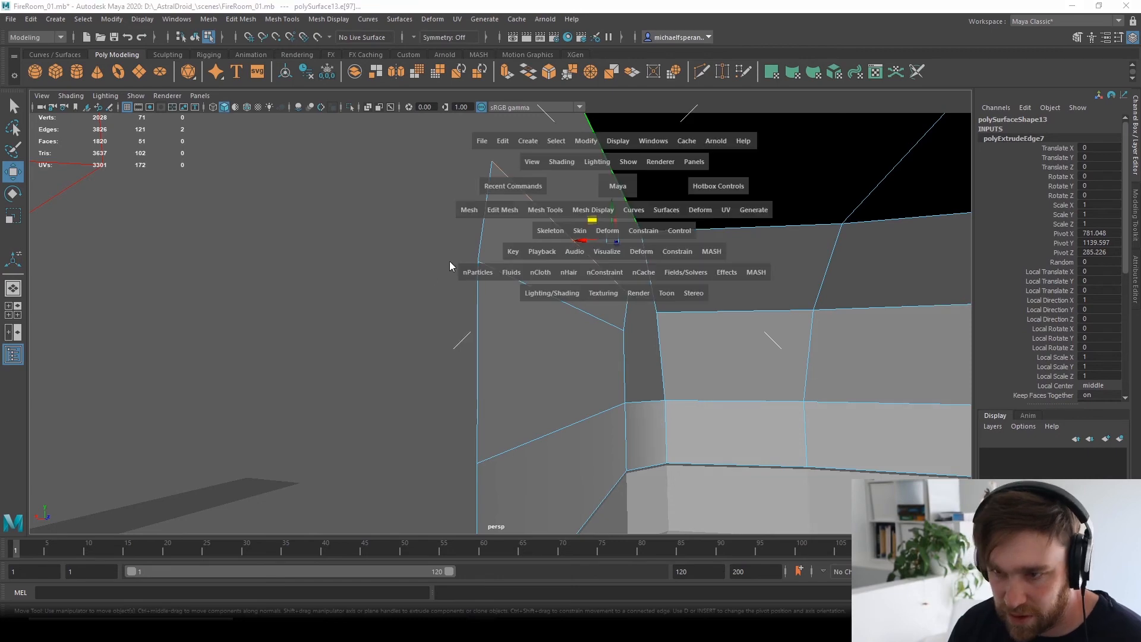
left_click(512, 210)
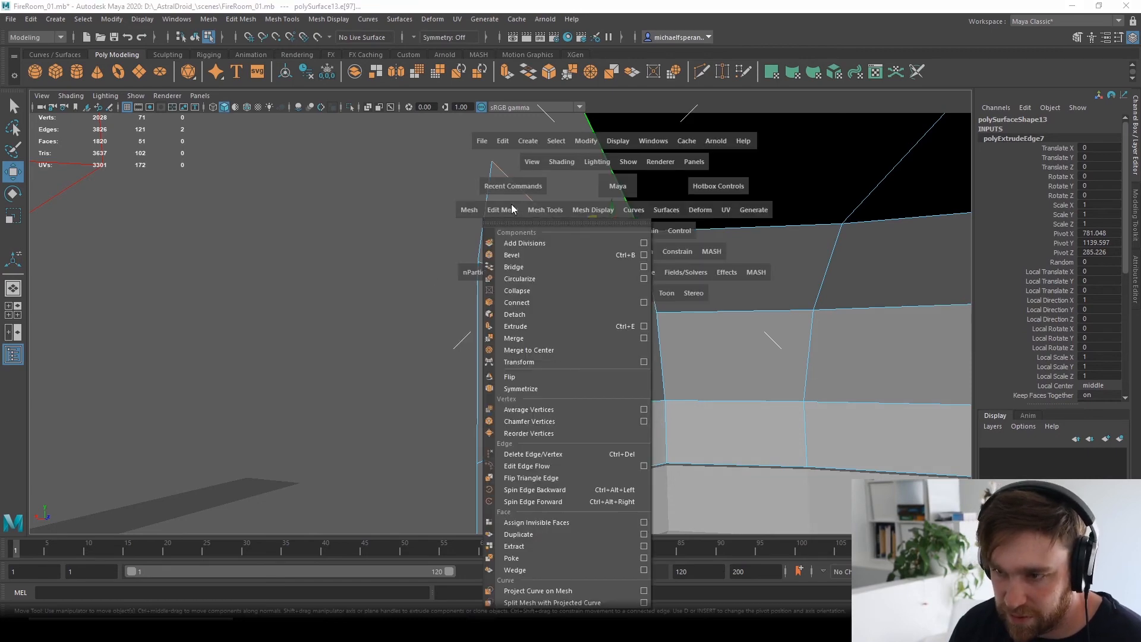
left_click(518, 267)
left_click_drag(623, 276, 606, 300, "alt")
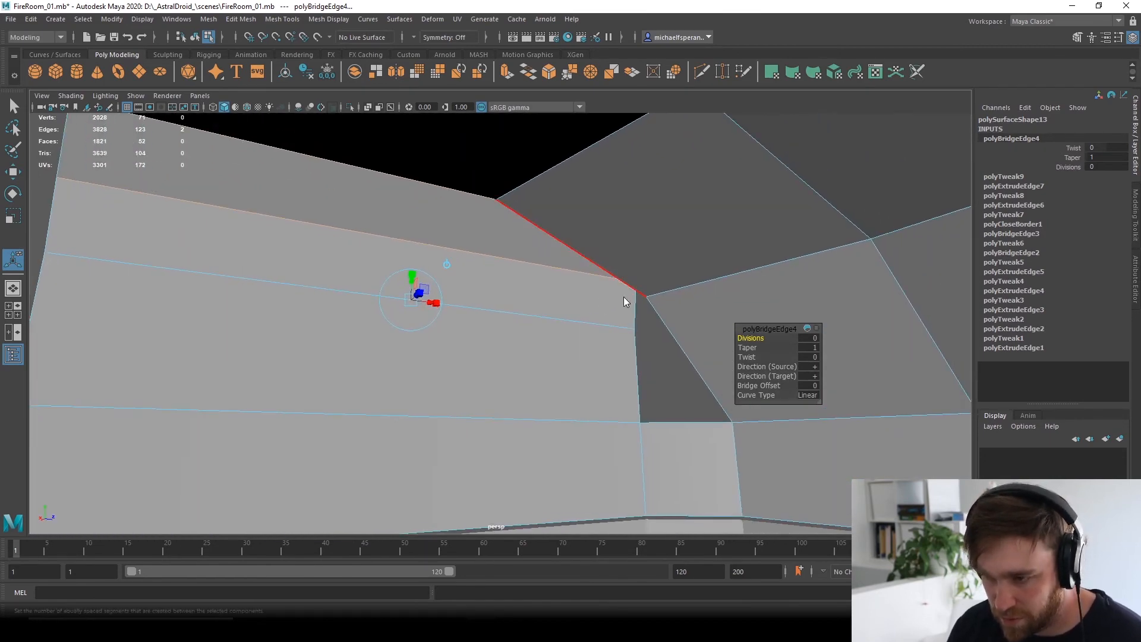
Move the two corner-side vertices of the extruded panels away from the corner to widen and shape the gap beside the ceiling.
right_click_drag(623, 298, 561, 297)
left_click_drag(624, 345, 587, 404, "alt")
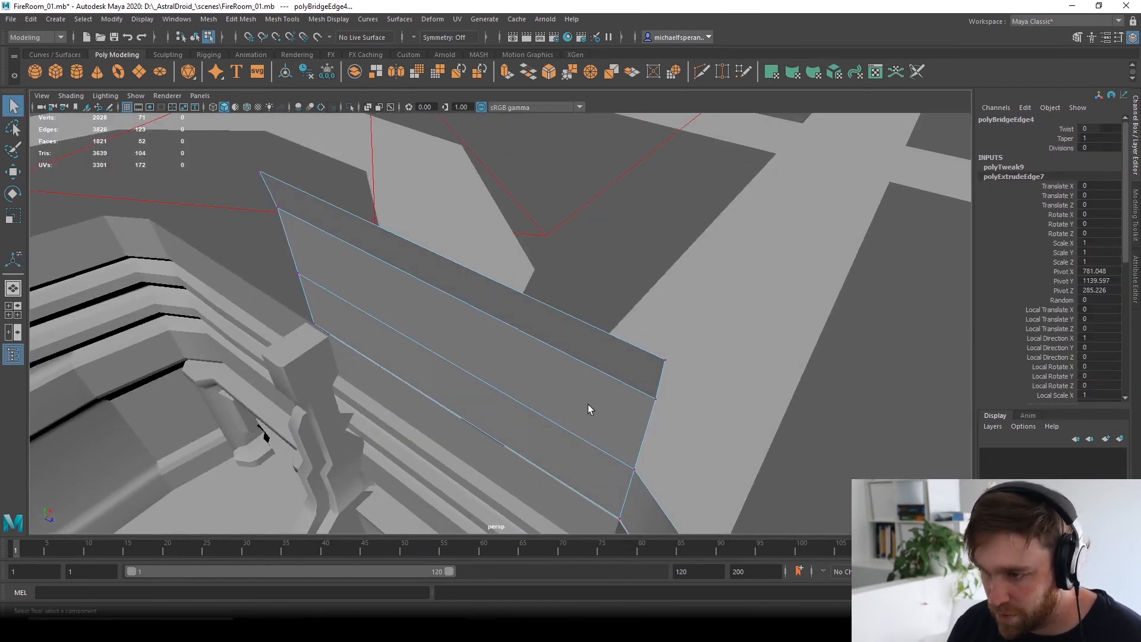
left_click(663, 359)
key("w")
left_click_drag(675, 386, 569, 265, "alt")
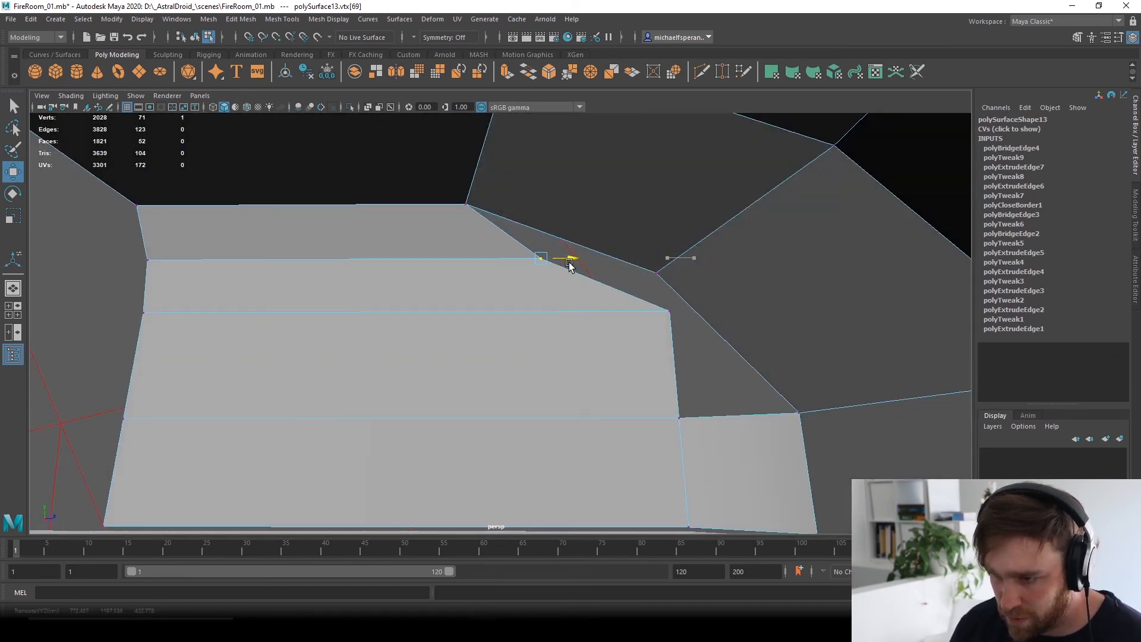
left_click(672, 316)
left_click_drag(693, 318, 588, 324)
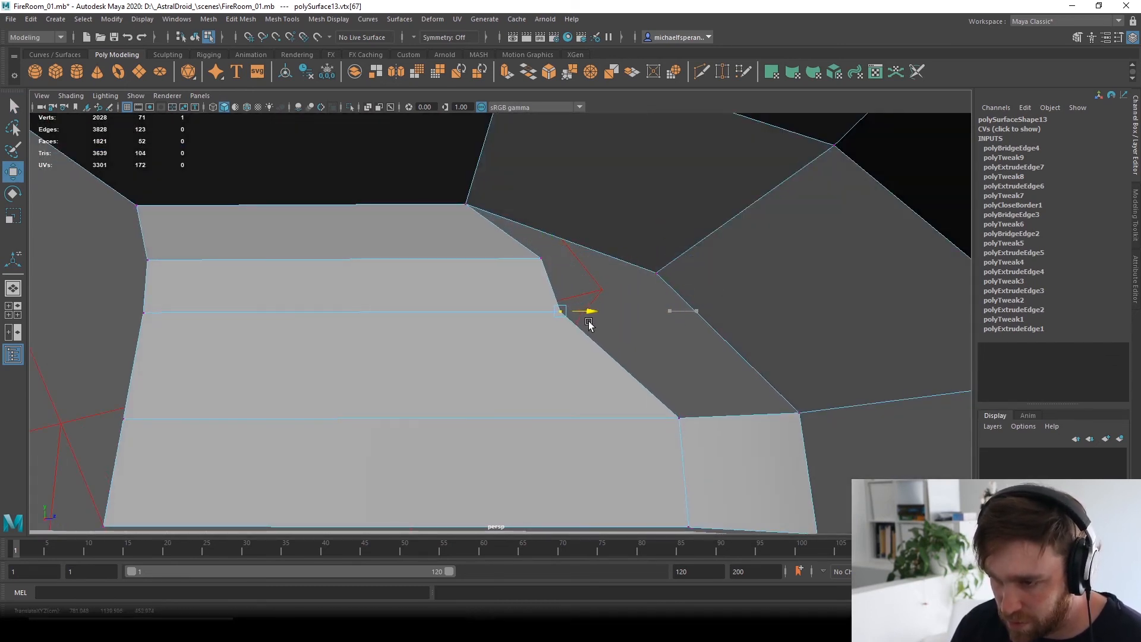
left_click(540, 260)
left_click_drag(577, 262, 498, 262)
left_click(560, 312)
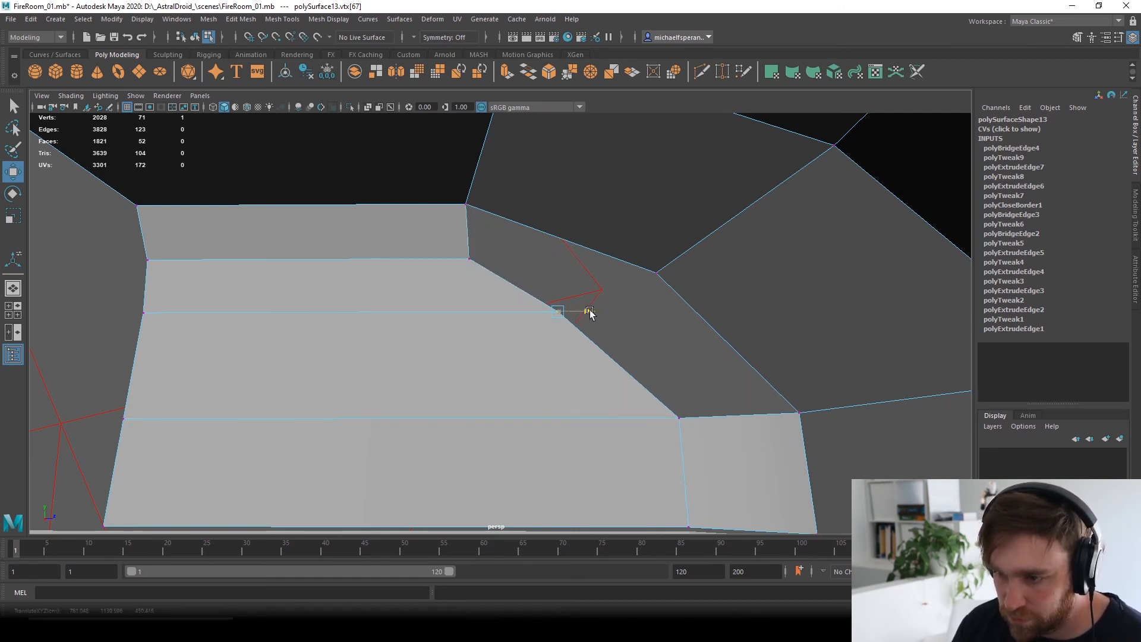
left_click_drag(586, 313, 528, 321)
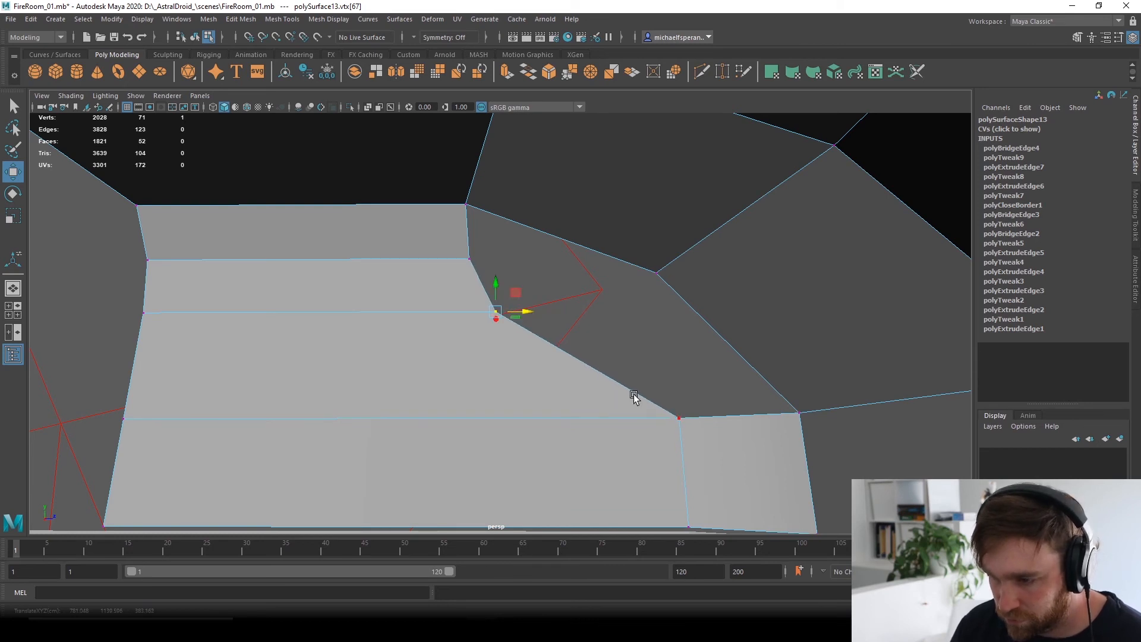
Bridge the slanted side edge of the first extruded panel to the facing ceiling edge to close the lower part of the gap.
right_click_drag(633, 302, 630, 273)
left_click(600, 380)
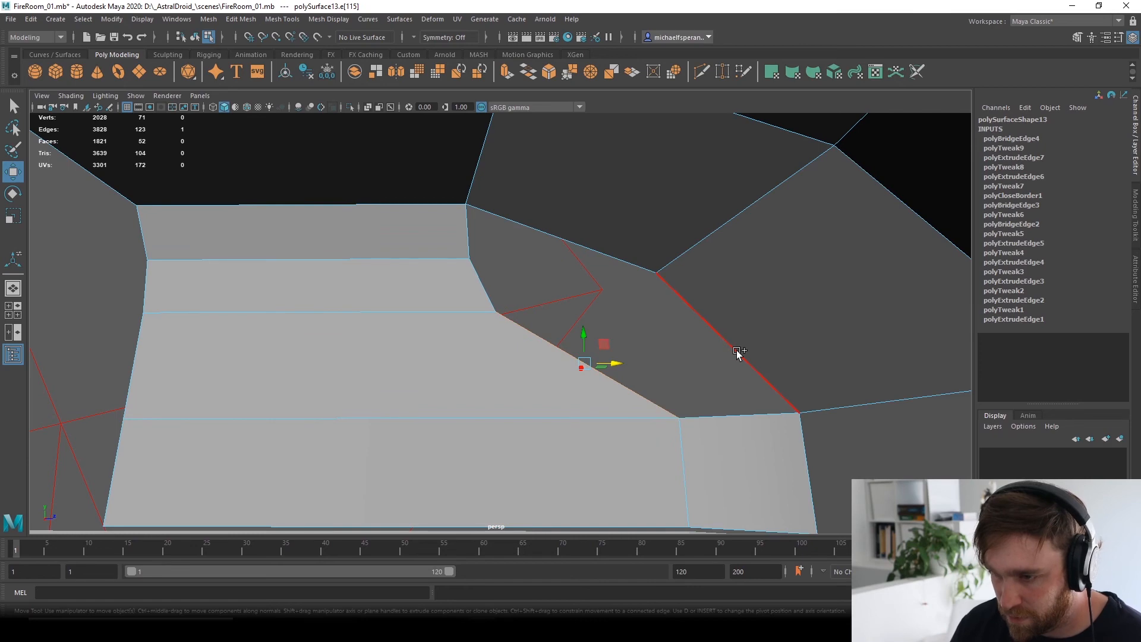
left_click(737, 353, "shift")
right_click_drag(739, 351, 612, 309, "shift")
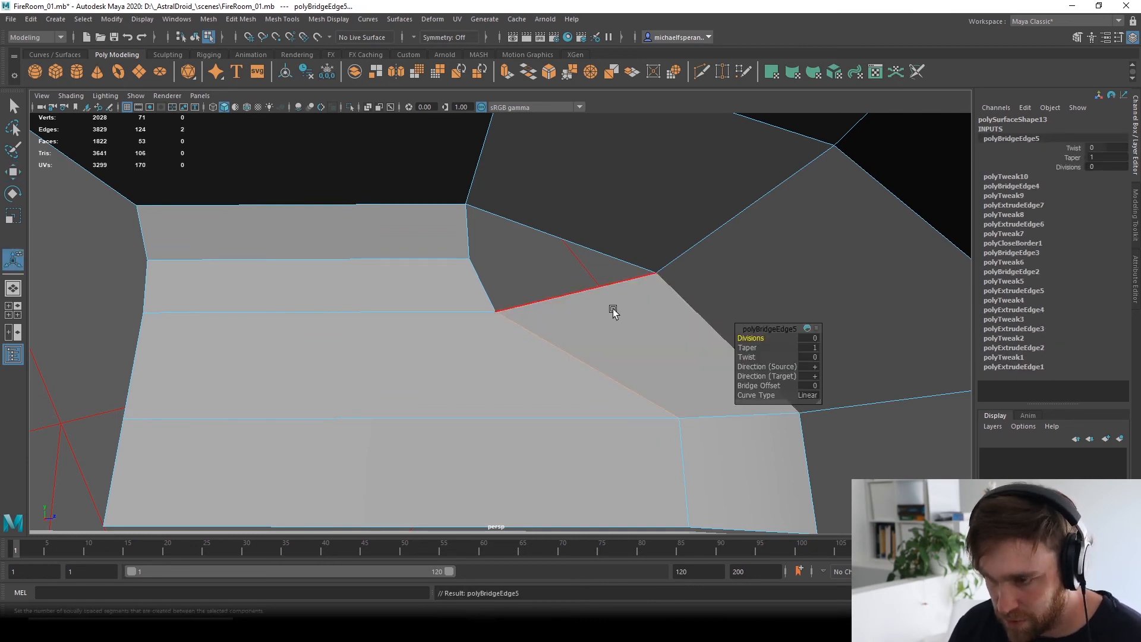
Fill the remaining four-sided hole above the bridged corner panel with a face and check the completed corner.
right_click_drag(604, 242, 604, 267)
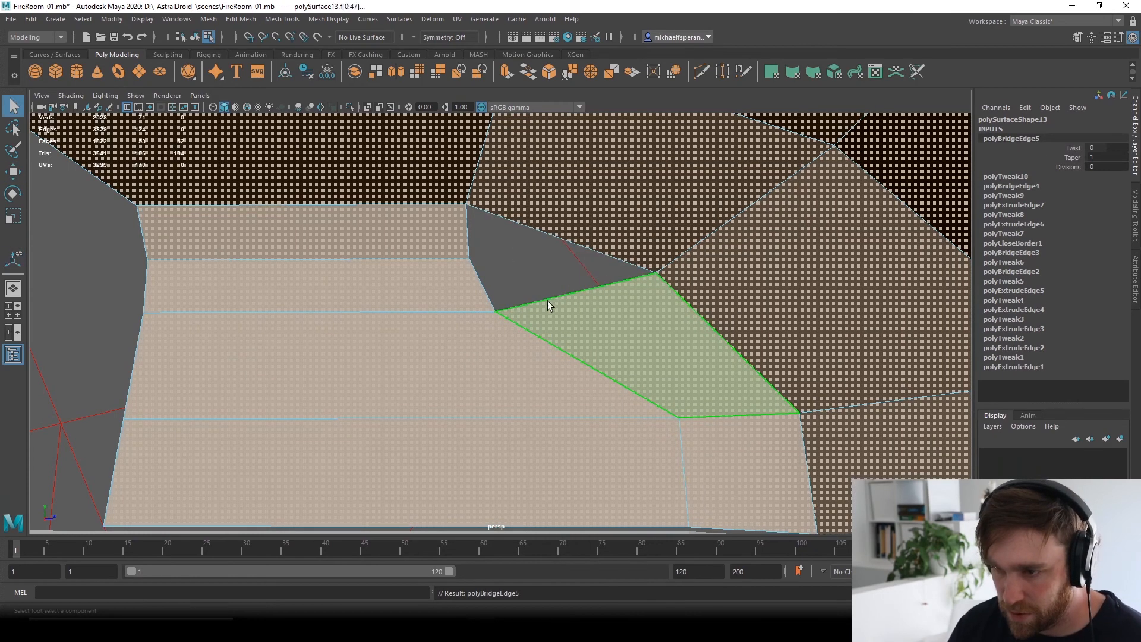
right_click_drag(592, 226, 587, 189)
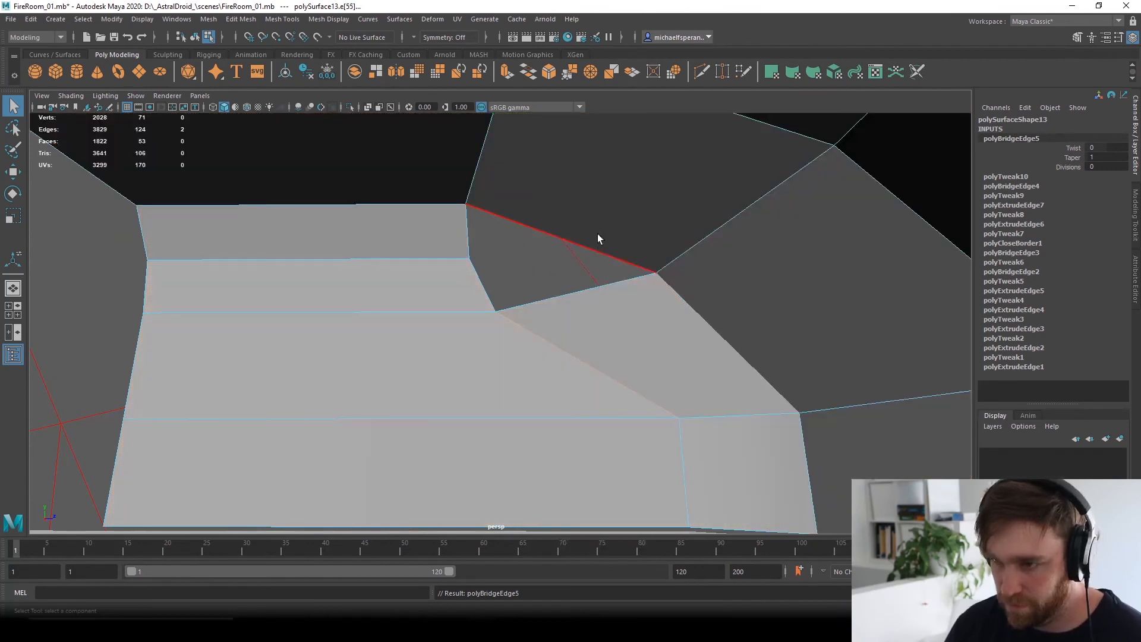
left_click(595, 250)
key("space")
left_click(445, 298)
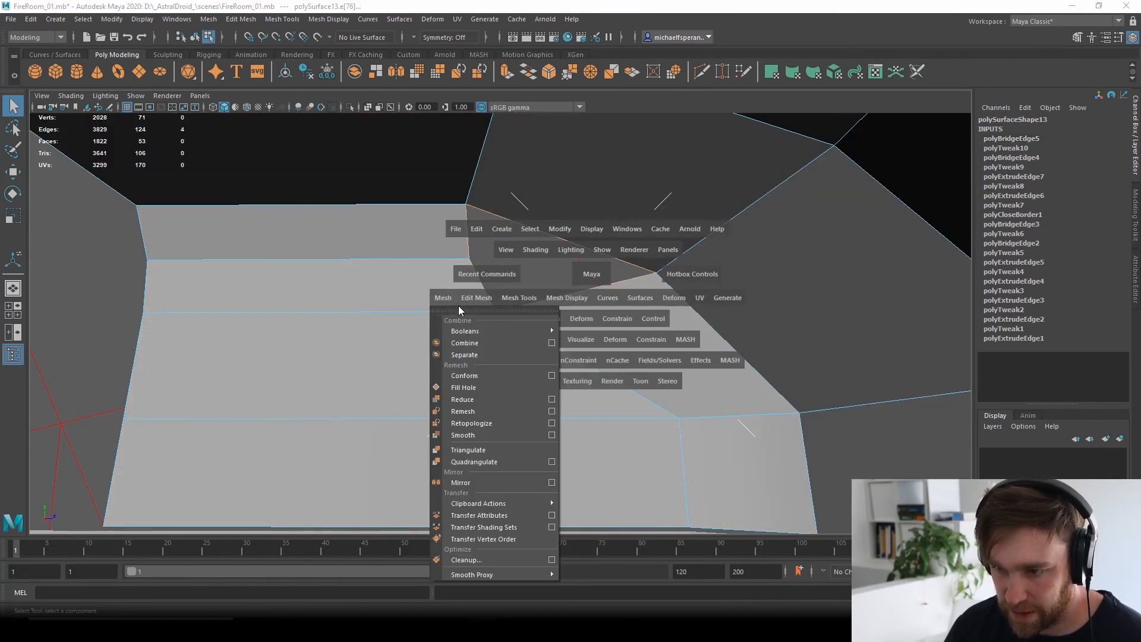
left_click(479, 389)
key("w")
right_click_drag(591, 190, 650, 171)
left_click_drag(649, 170, 650, 301, "alt")
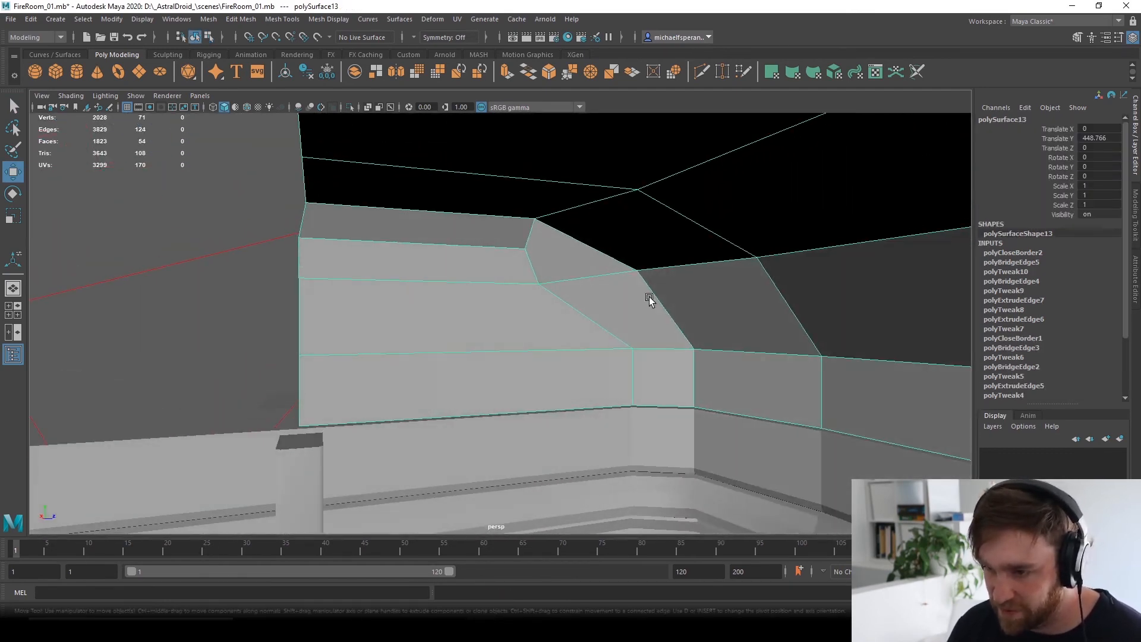
right_click_drag(639, 302, 581, 298)
left_click_drag(581, 297, 647, 283, "alt")
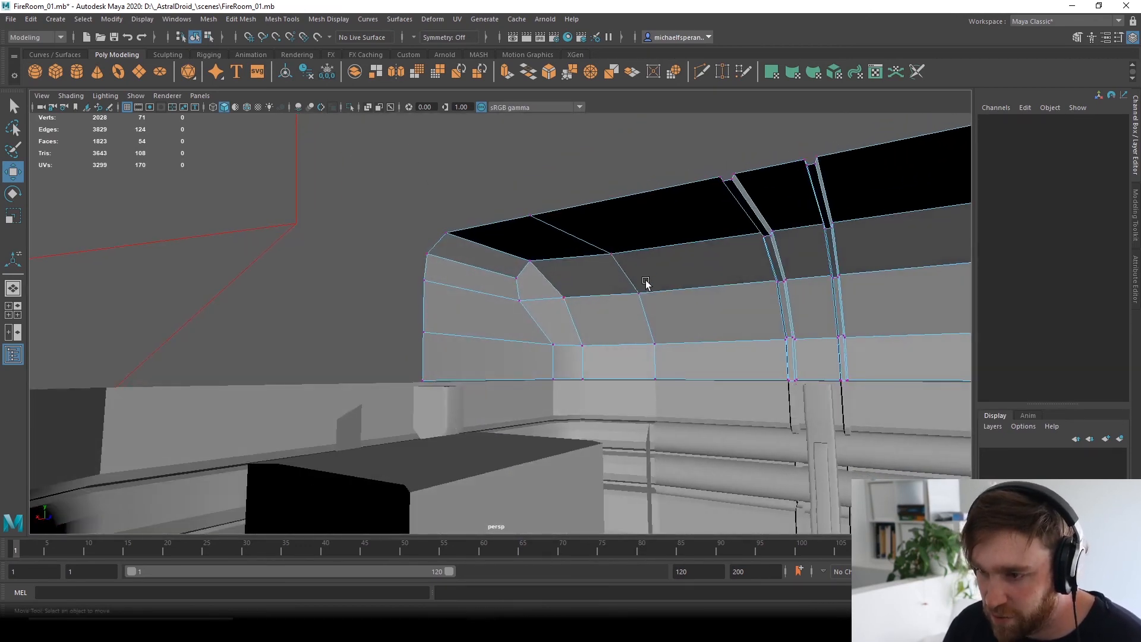
Prepare the half ceiling for mirroring by centering its pivot, deleting its construction history and freezing its transformations.
right_click_drag(646, 283, 708, 248)
left_click_drag(707, 248, 532, 294, "alt")
scroll(532, 295, "up", 3)
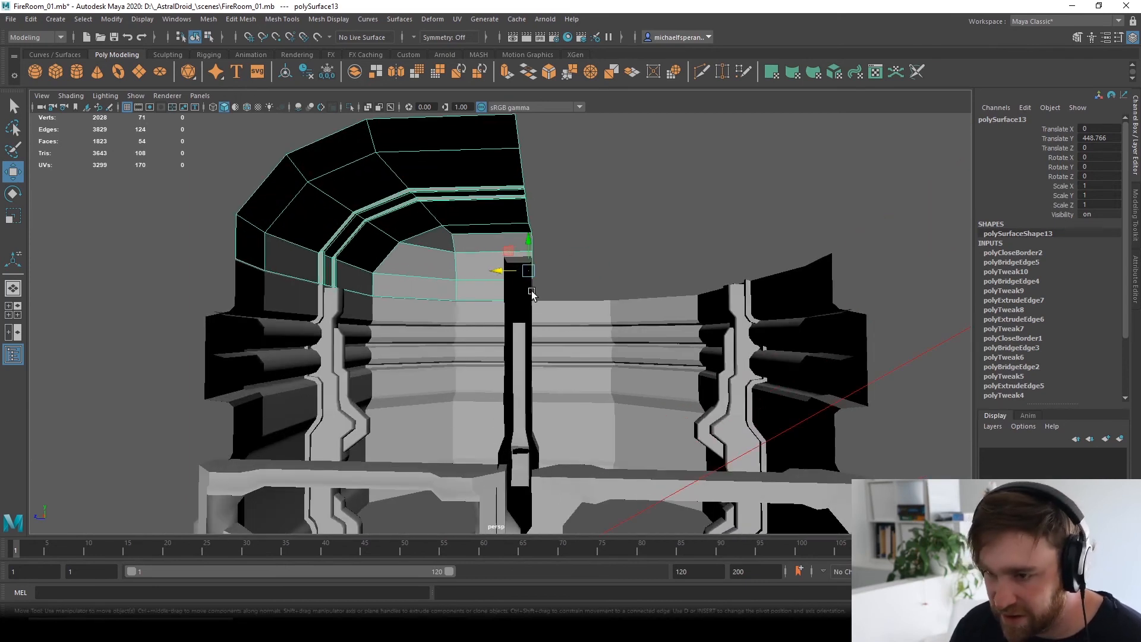
key("space")
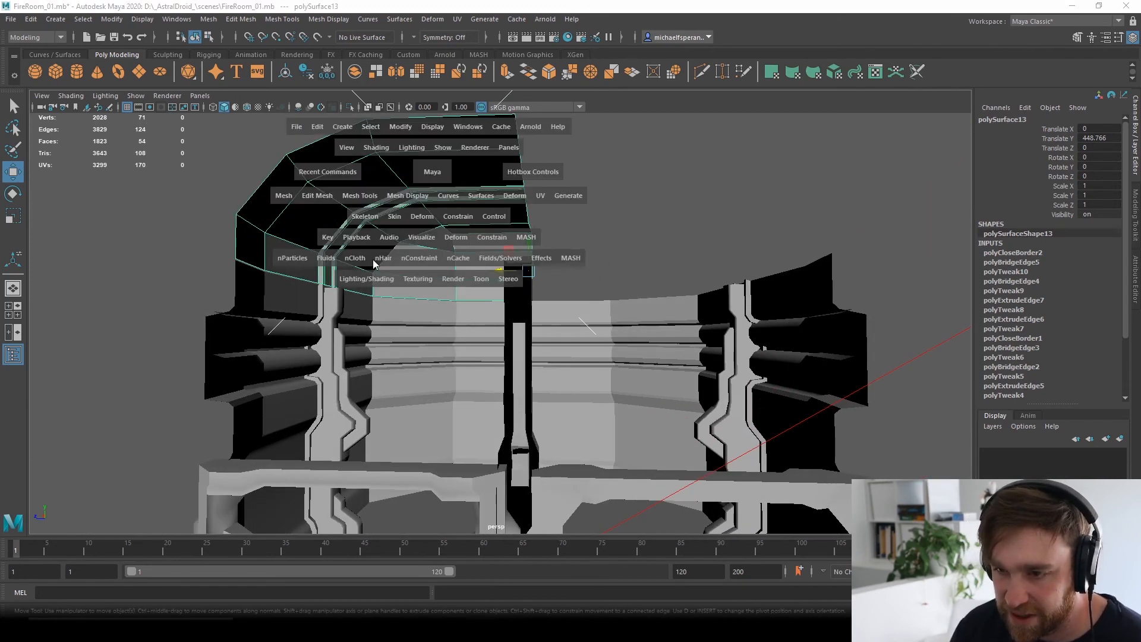
left_click(282, 197)
left_click(96, 217)
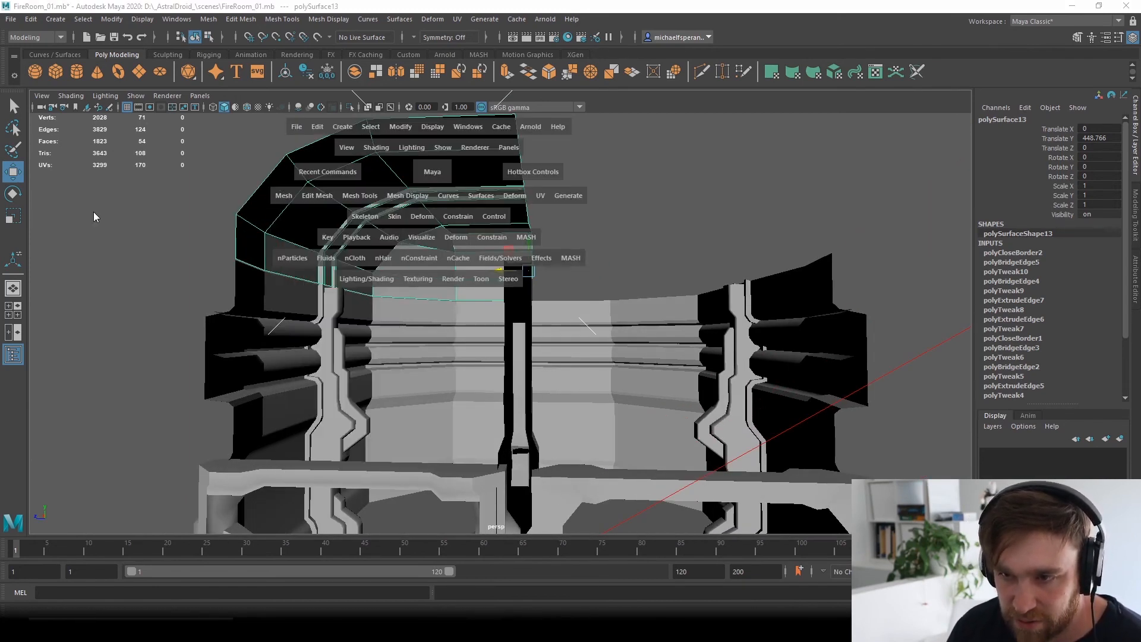
left_click(286, 73)
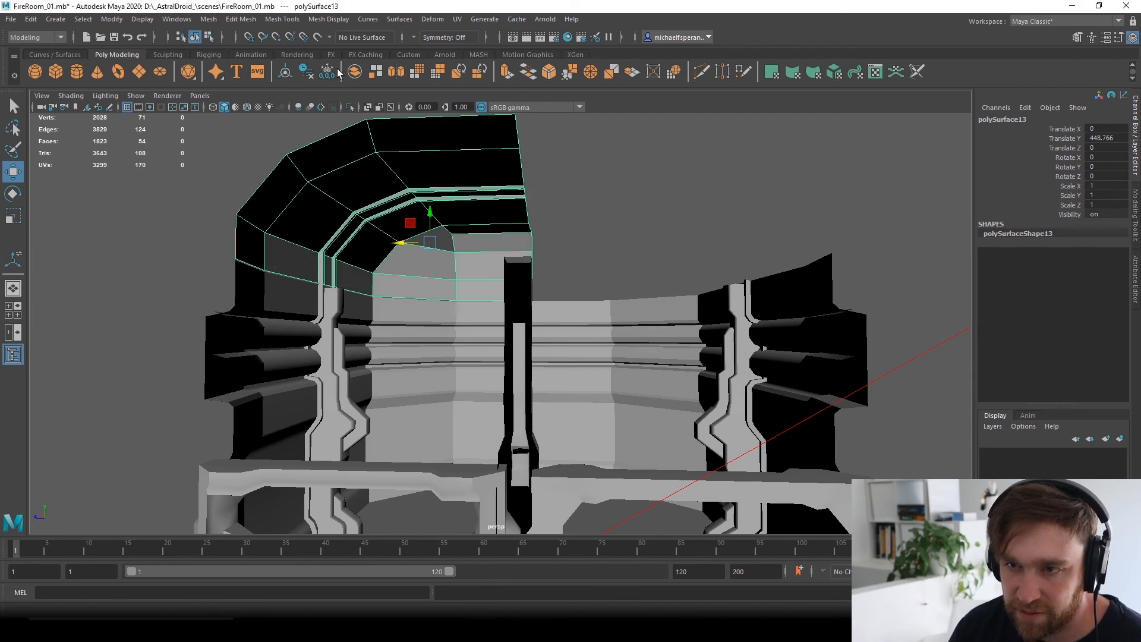
Mirror the half ceiling across the world Z axis in the negative direction with merged borders, and check the full ceiling.
key("space")
left_click(278, 202)
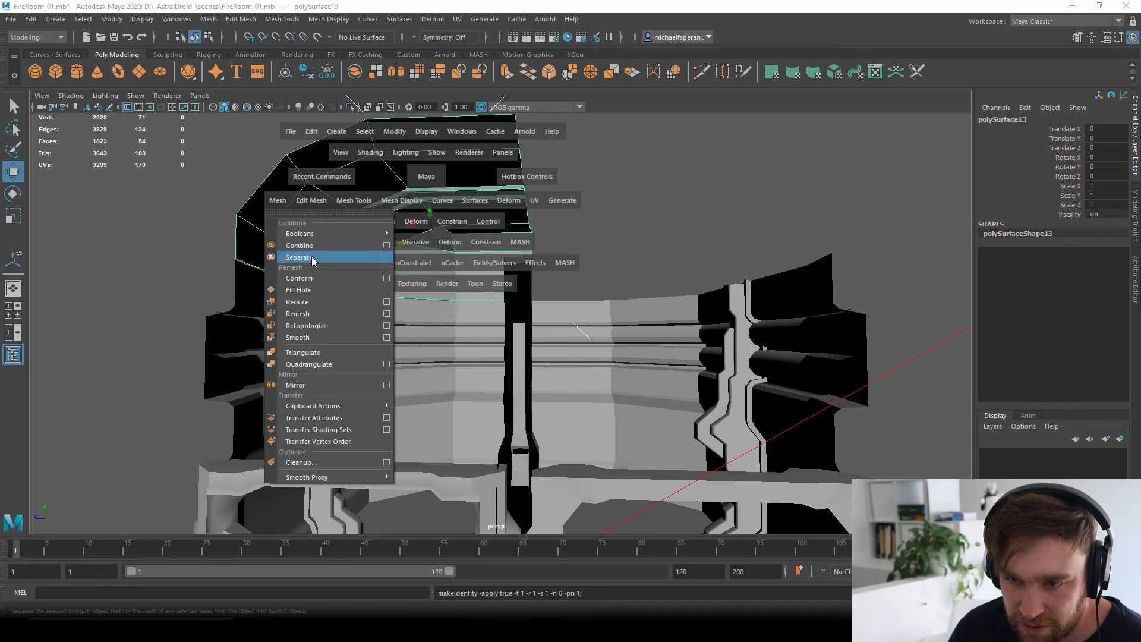
left_click(312, 385)
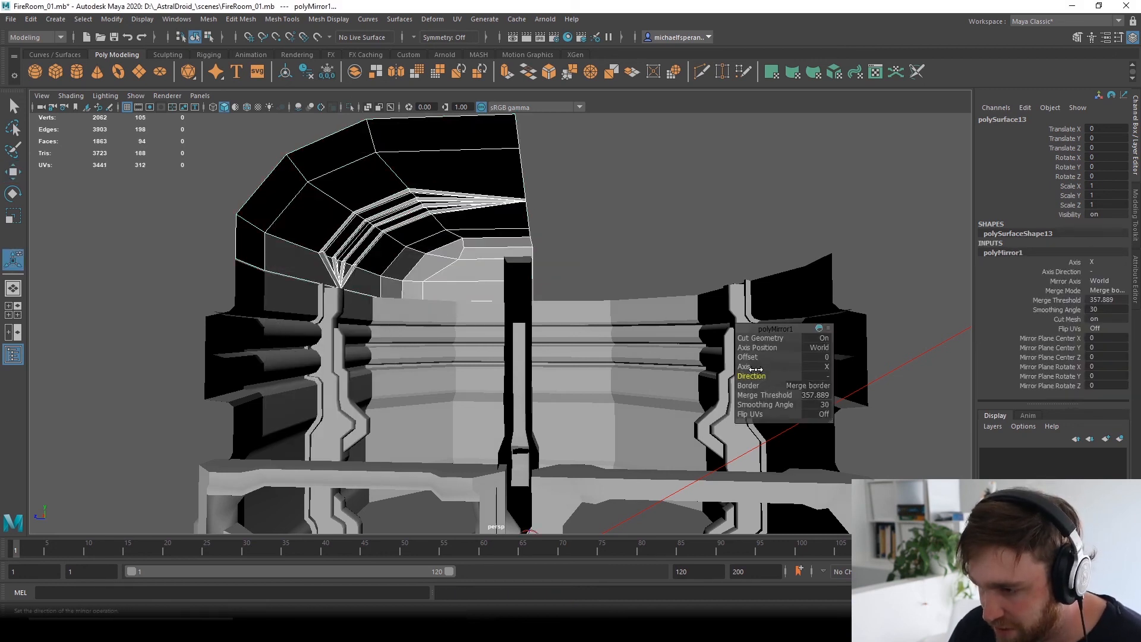
left_click(824, 367)
left_click(840, 398)
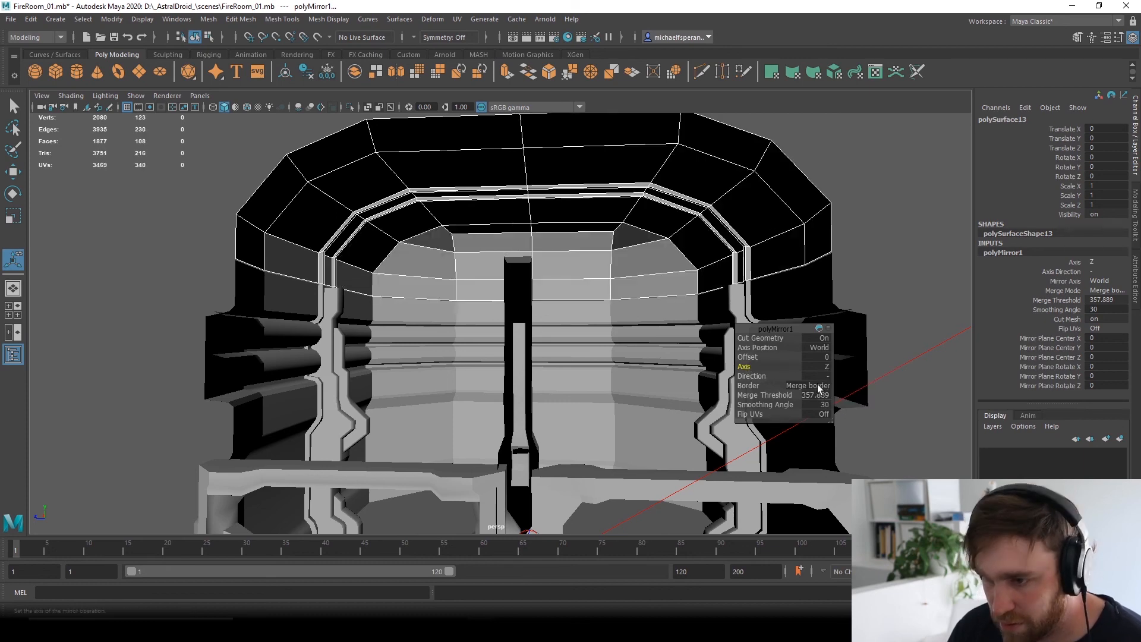
left_click_drag(672, 323, 628, 341, "alt")
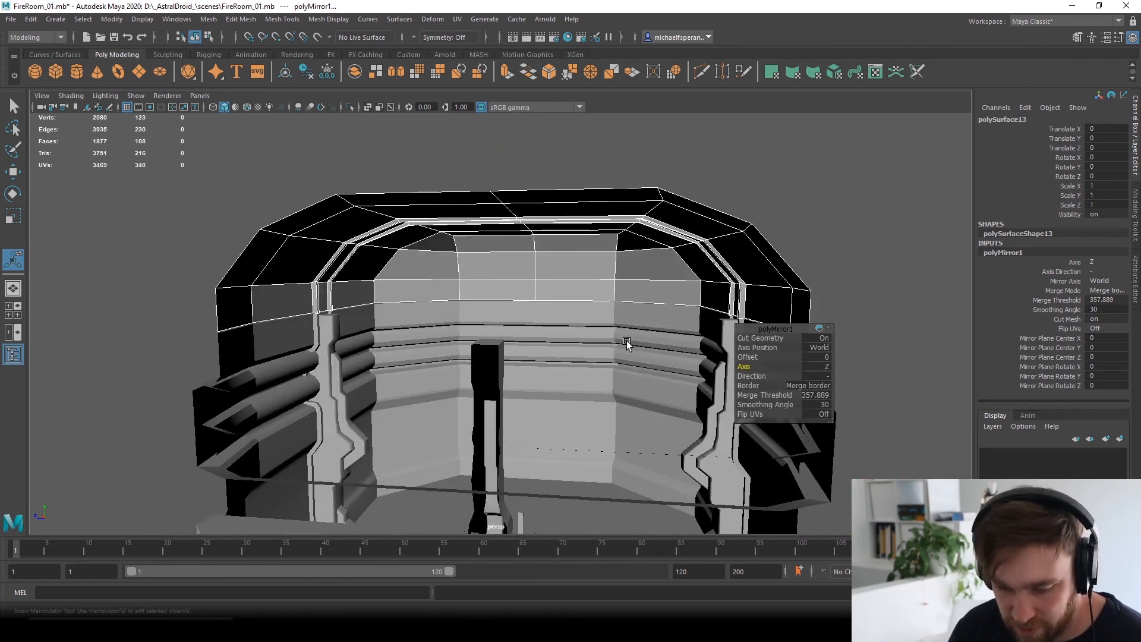
key("w")
scroll(563, 250, "down", 4)
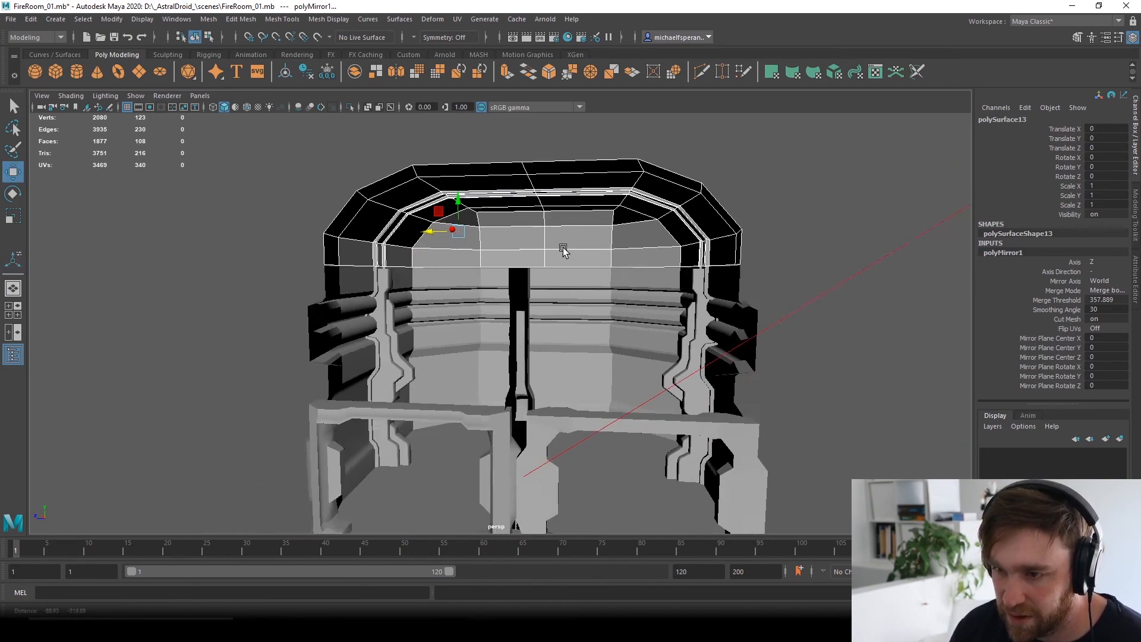
left_click_drag(563, 249, 493, 252, "alt")
scroll(565, 297, "up", 4)
left_click_drag(565, 300, 616, 271, "alt")
scroll(709, 237, "down", 8)
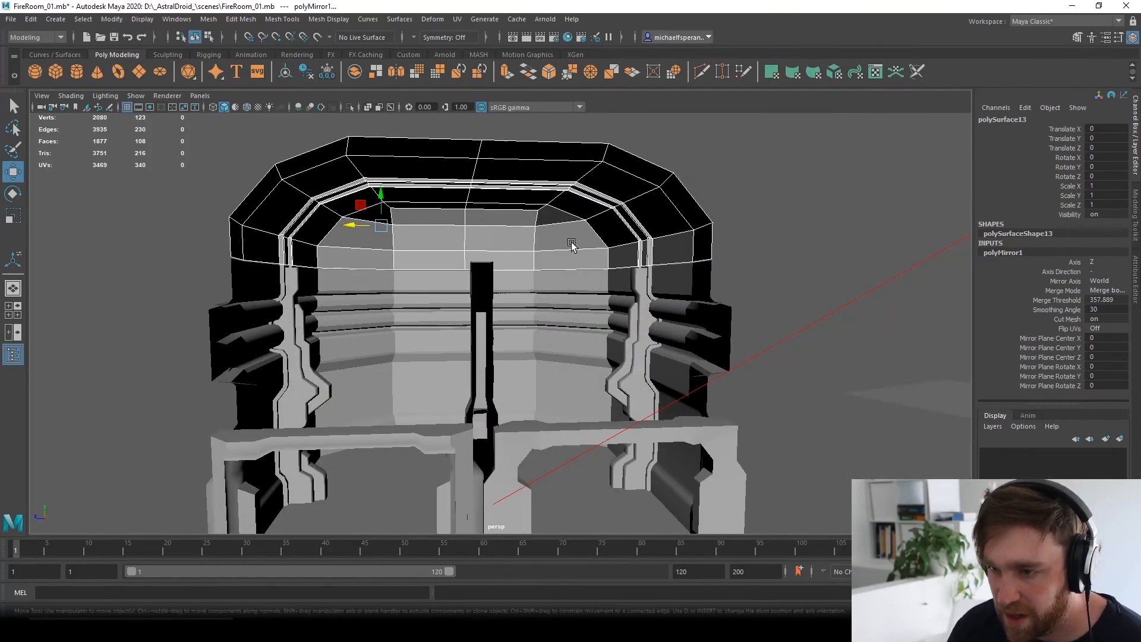